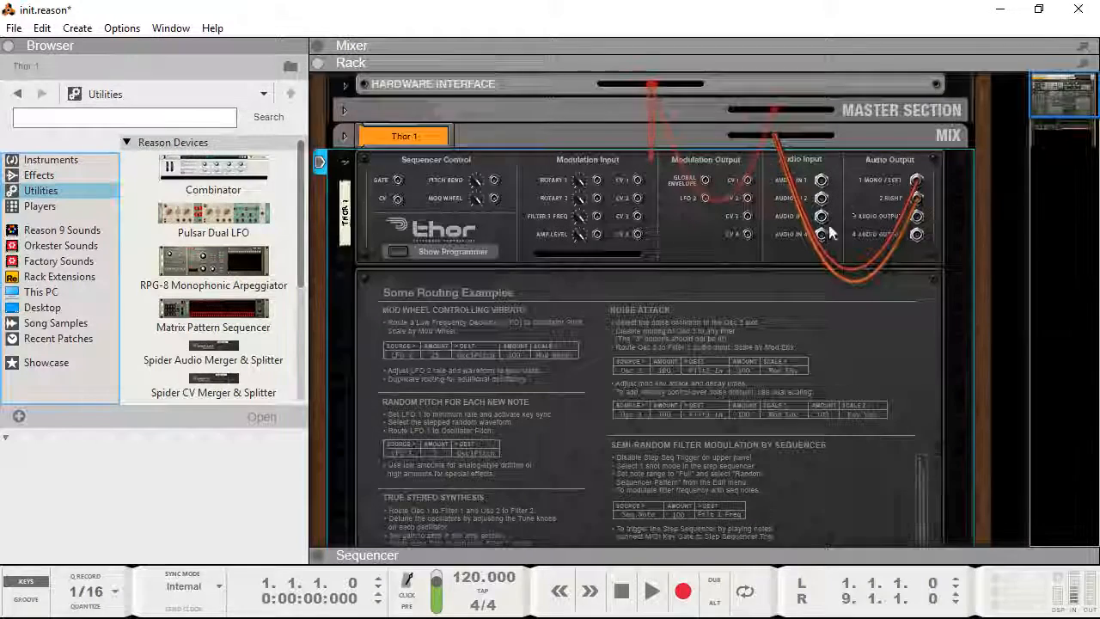
Add a Pulsar Dual LFO to the rack directly below the Thor synthesizer
{"action": "scroll", "coordinate": [832, 219], "scroll_direction": "down", "scroll_amount": 3}
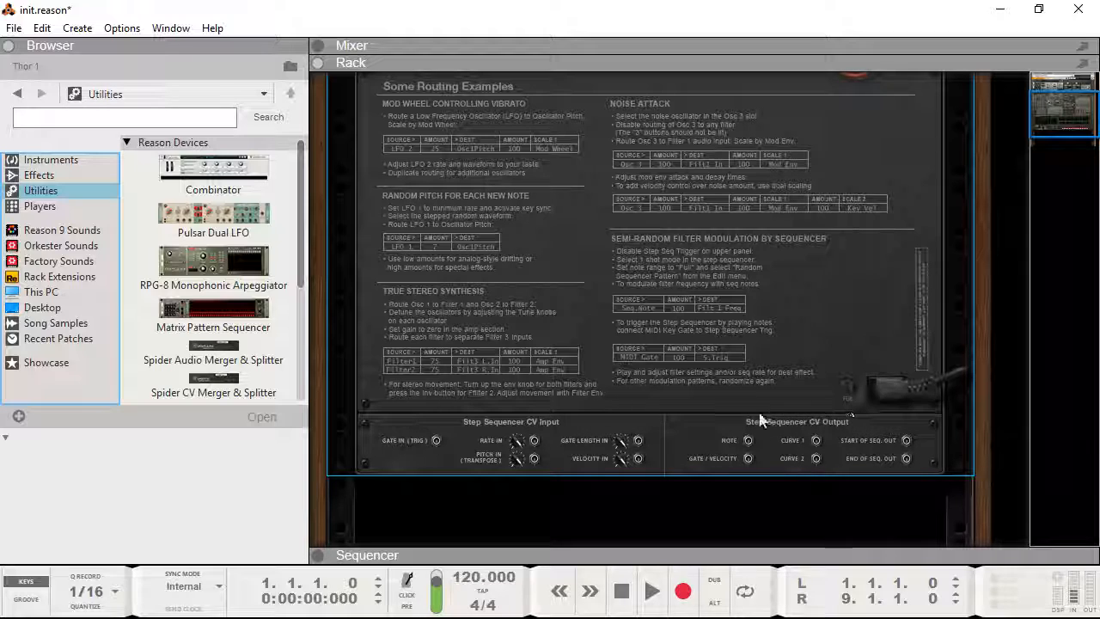
{"action": "scroll", "coordinate": [717, 343], "scroll_direction": "up", "scroll_amount": 3}
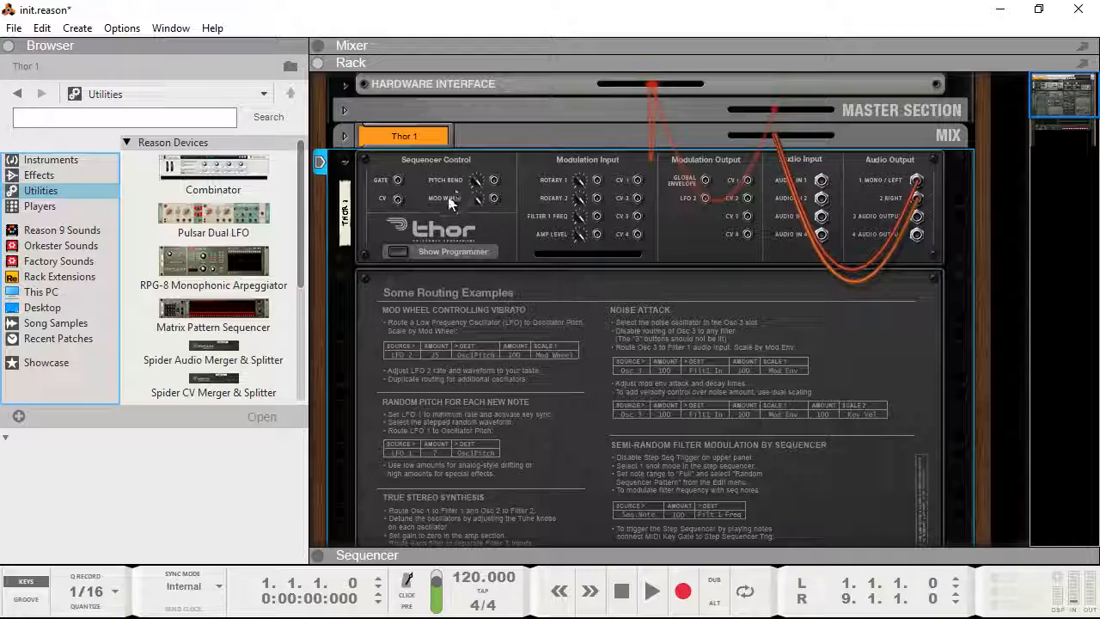
{"action": "scroll", "coordinate": [419, 290], "scroll_direction": "down", "scroll_amount": 2}
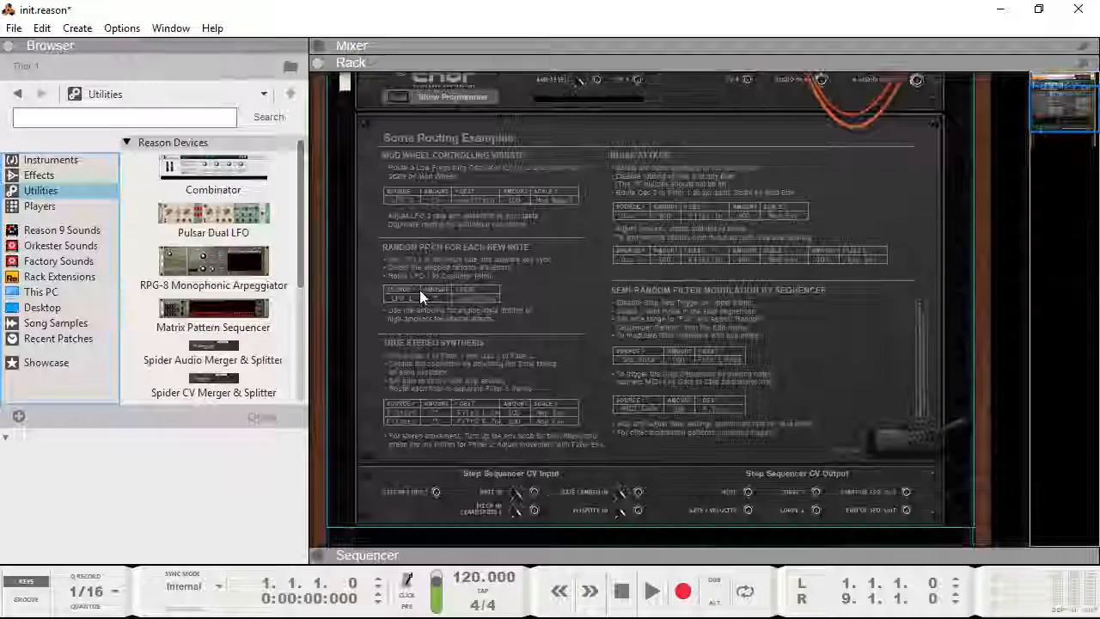
{"action": "scroll", "coordinate": [419, 290], "scroll_direction": "up", "scroll_amount": 1}
{"action": "key", "text": "Tab"}
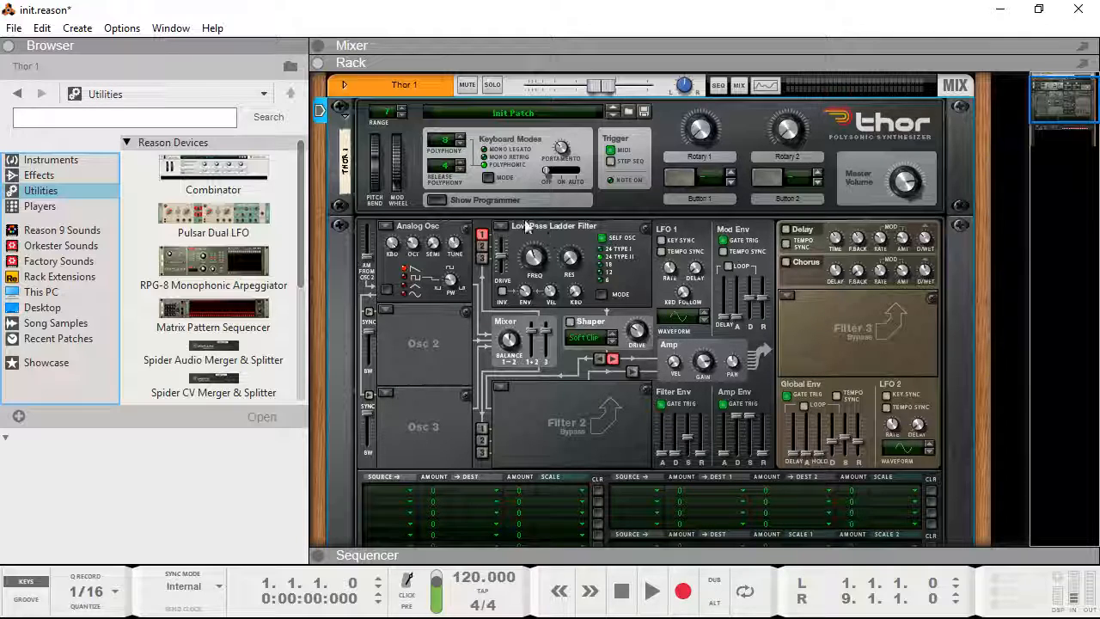
{"action": "double_click", "coordinate": [223, 213]}
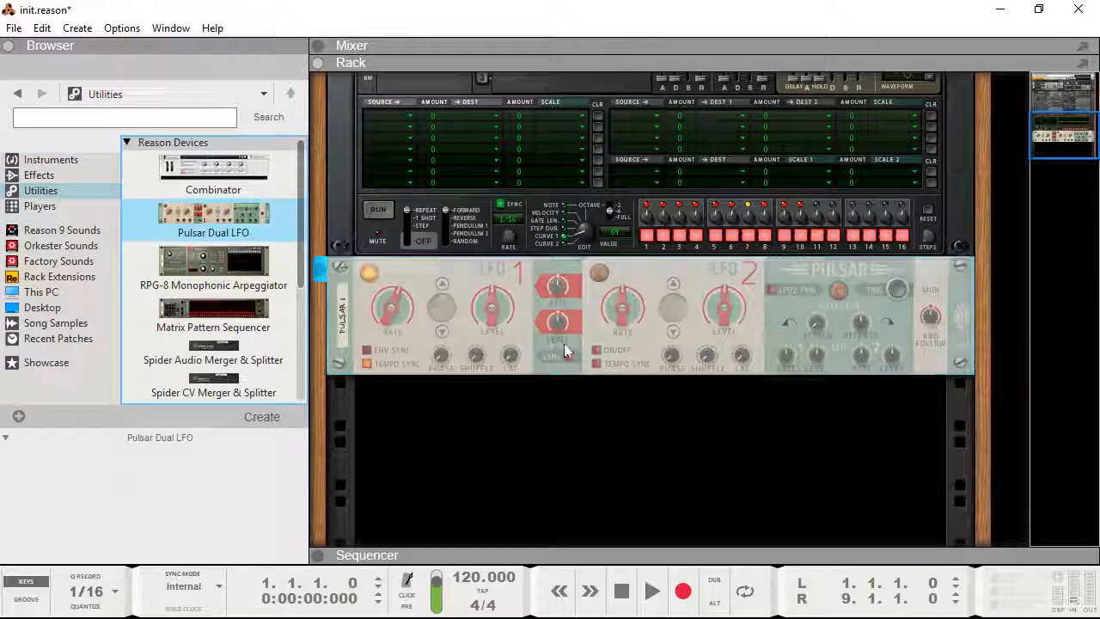
{"action": "left_click", "coordinate": [410, 265]}
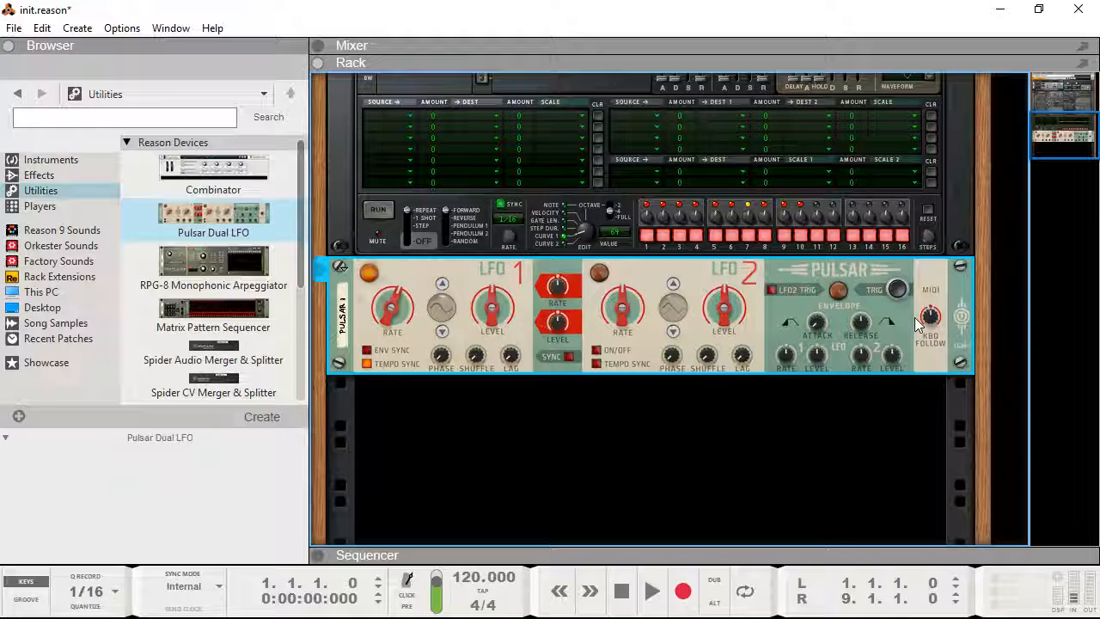
On the rear of the rack, cable Pulsar's first LFO 1 CV output to Thor's CV 1 modulation input
{"action": "scroll", "coordinate": [430, 319], "scroll_direction": "up", "scroll_amount": 1}
{"action": "scroll", "coordinate": [430, 319], "scroll_direction": "down", "scroll_amount": 1}
{"action": "key", "text": "Tab"}
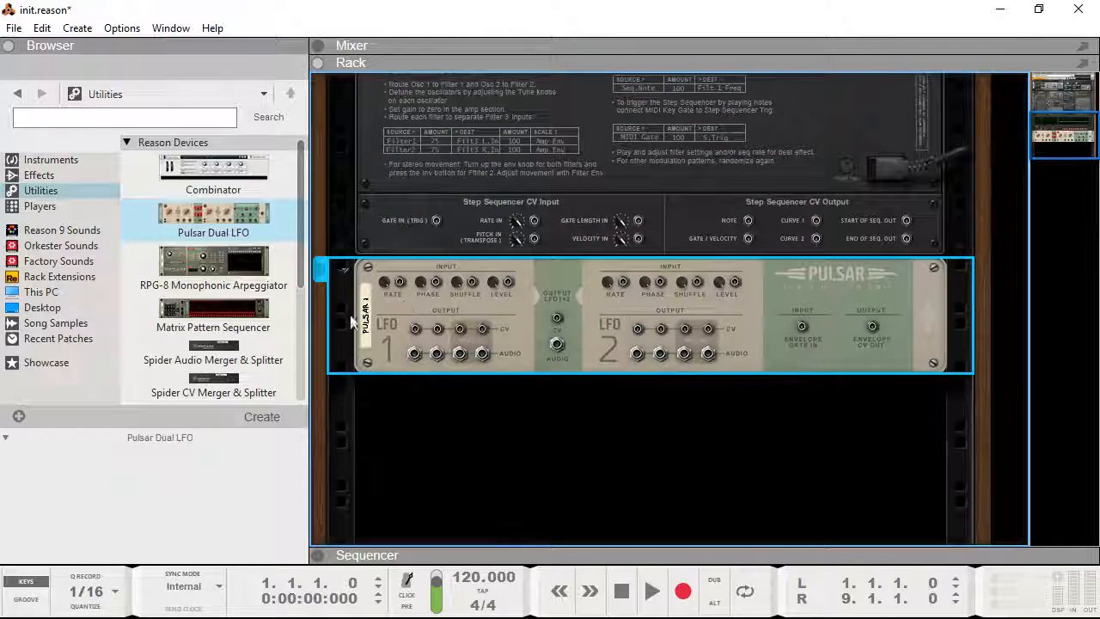
{"action": "scroll", "coordinate": [410, 381], "scroll_direction": "up", "scroll_amount": 1}
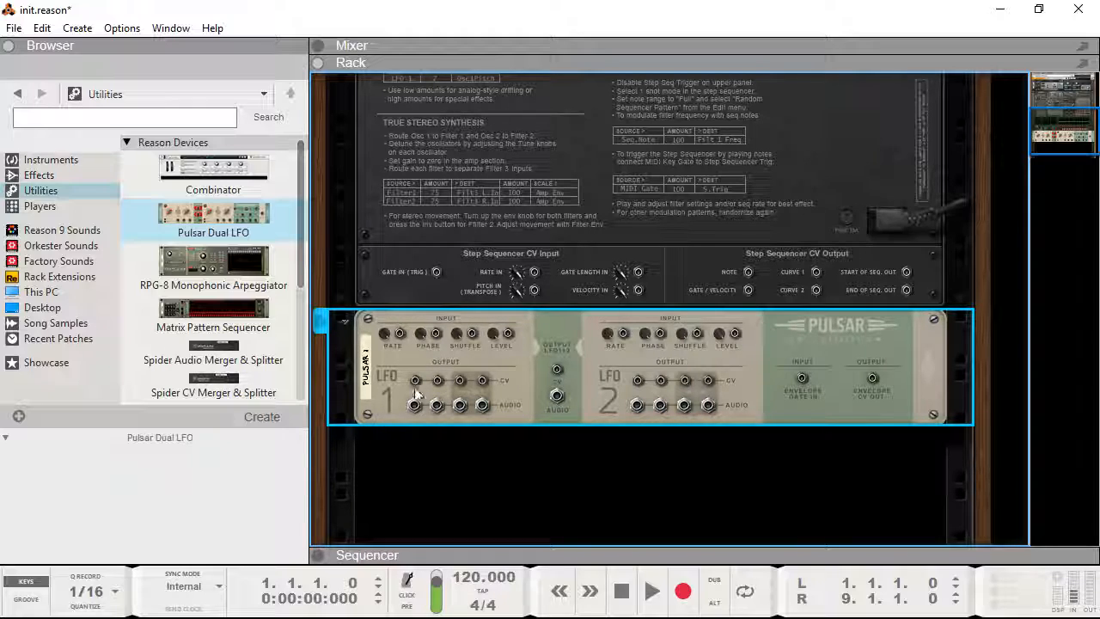
{"action": "left_click_drag", "start_coordinate": [419, 379], "coordinate": [638, 168]}
{"action": "scroll", "coordinate": [566, 346], "scroll_direction": "up", "scroll_amount": 4}
{"action": "scroll", "coordinate": [601, 344], "scroll_direction": "up", "scroll_amount": 3}
Set the source of the first row in Thor's modulation matrix to CV Input 1
{"action": "key", "text": "Tab"}
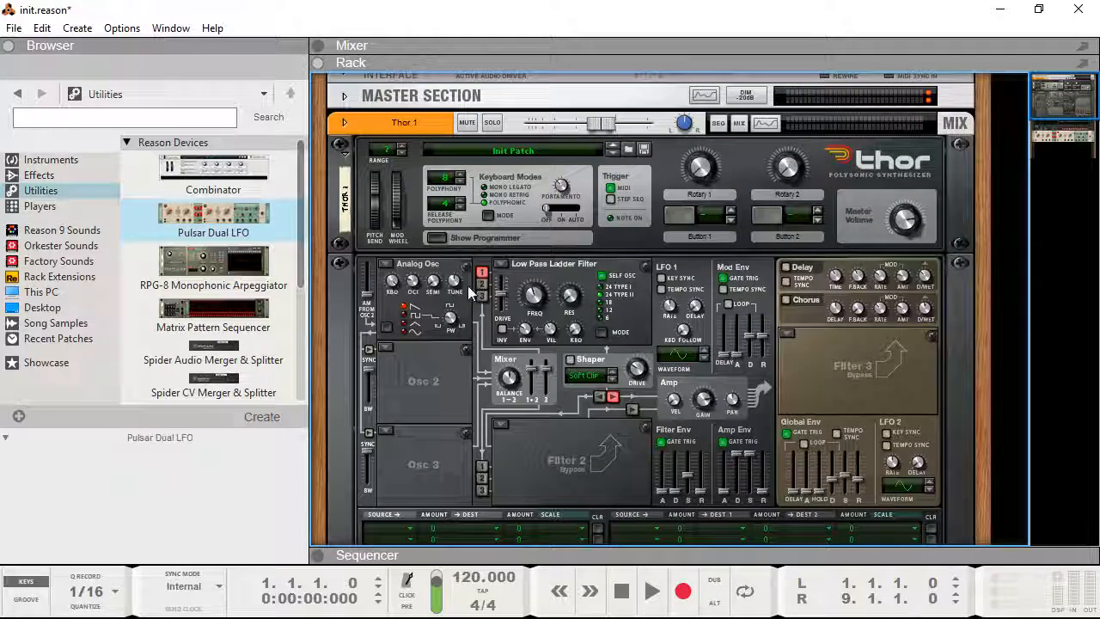
{"action": "scroll", "coordinate": [464, 385], "scroll_direction": "down", "scroll_amount": 3}
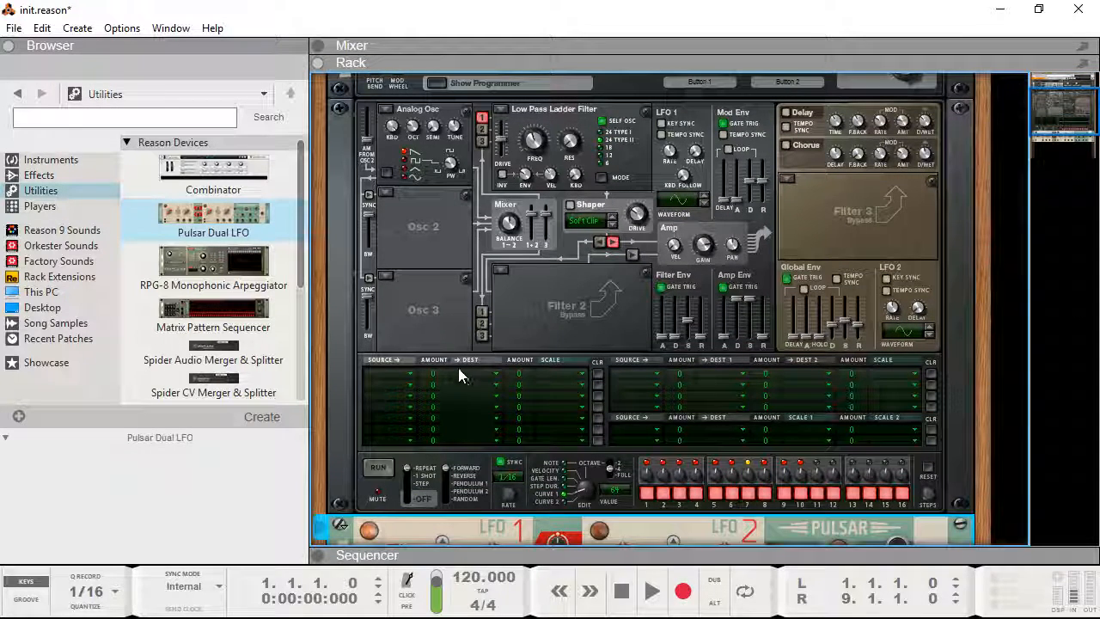
{"action": "left_click", "coordinate": [408, 296]}
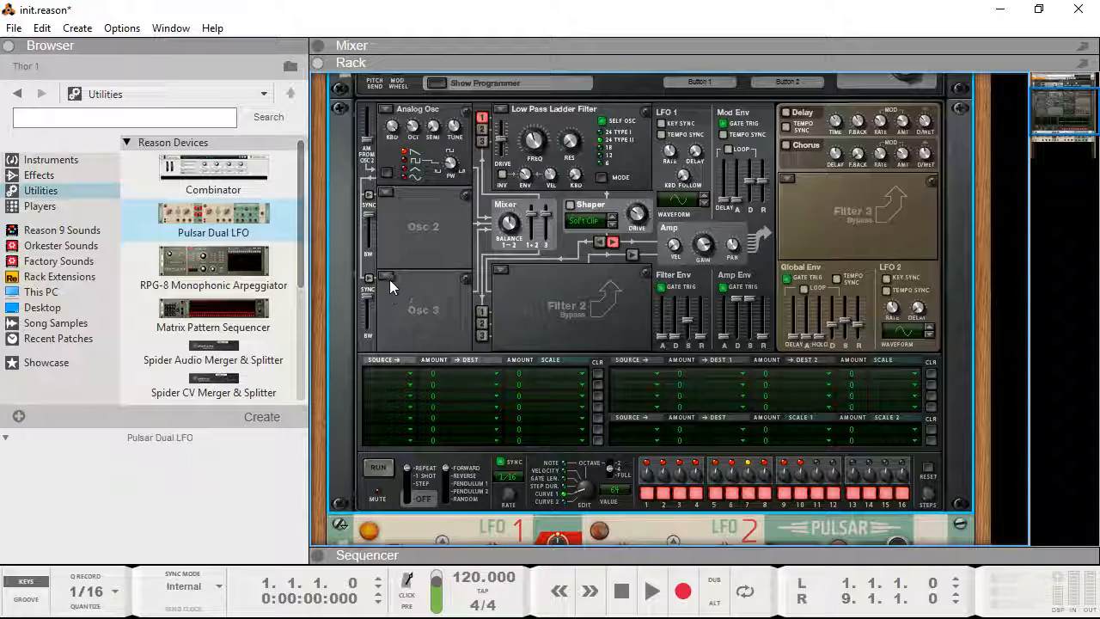
{"action": "key", "text": "Tab"}
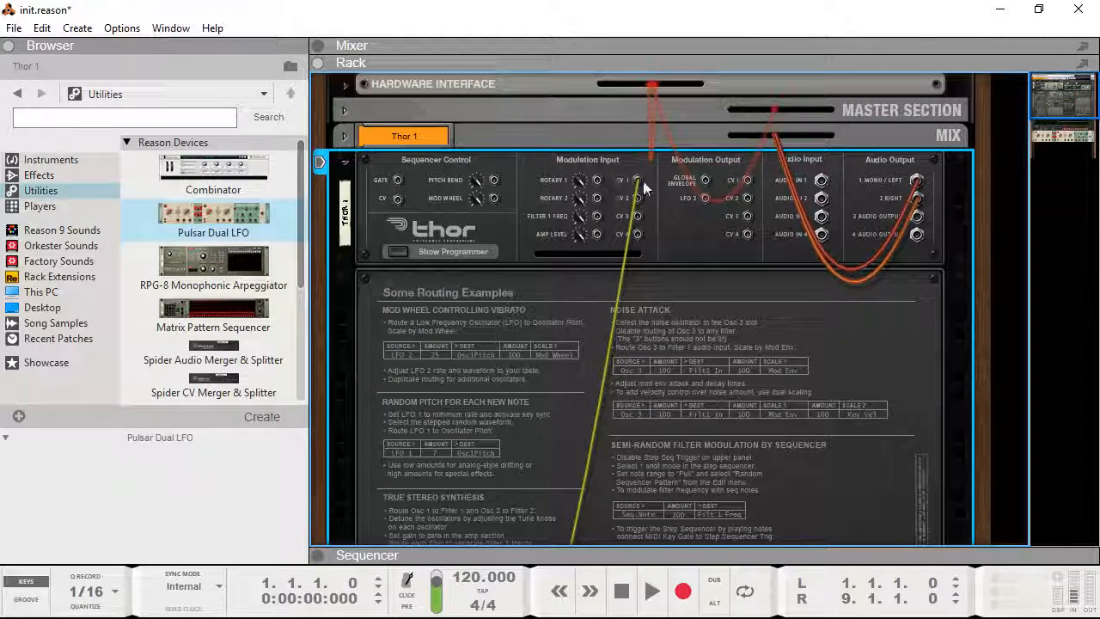
{"action": "key", "text": "Tab"}
{"action": "scroll", "coordinate": [415, 348], "scroll_direction": "down", "scroll_amount": 3}
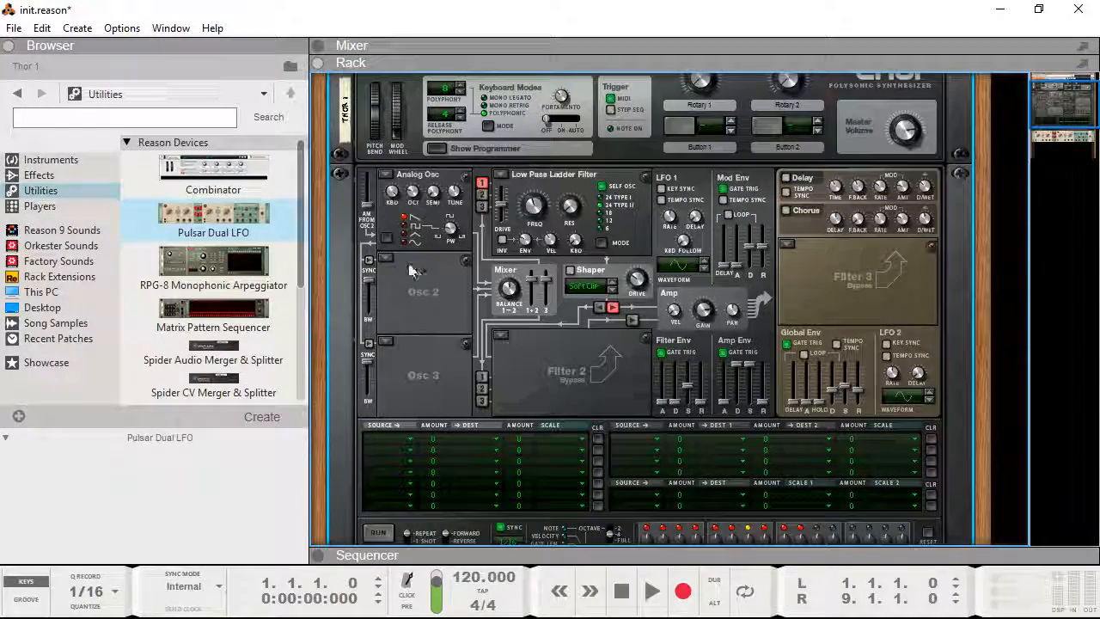
{"action": "scroll", "coordinate": [414, 347], "scroll_direction": "down", "scroll_amount": 2}
{"action": "left_click", "coordinate": [397, 331]}
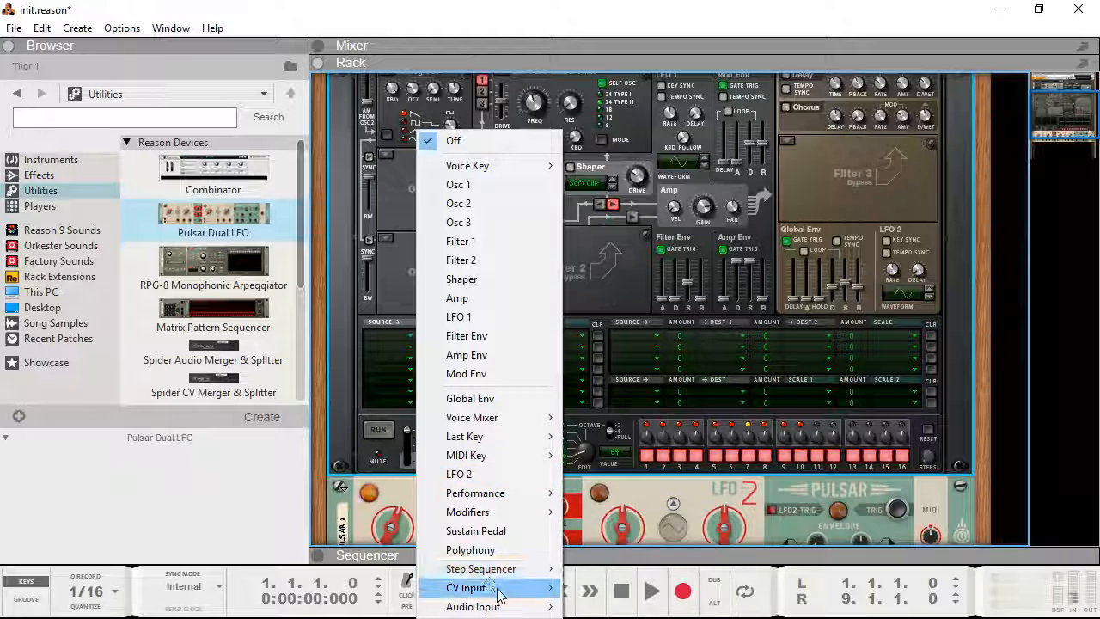
{"action": "mouse_move", "coordinate": [491, 590]}
{"action": "left_click", "coordinate": [592, 535]}
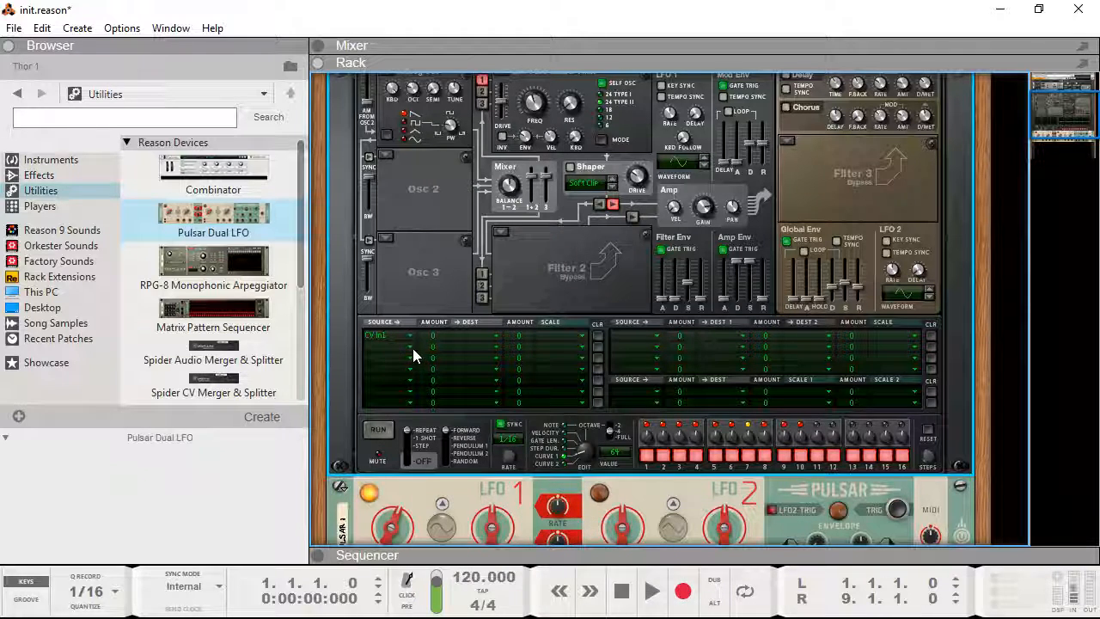
Give the CV In1 modulation row an amount of 100 and the destination Osc 1 Pitch
{"action": "left_click_drag", "start_coordinate": [441, 350], "coordinate": [426, 280]}
{"action": "left_click", "coordinate": [469, 334]}
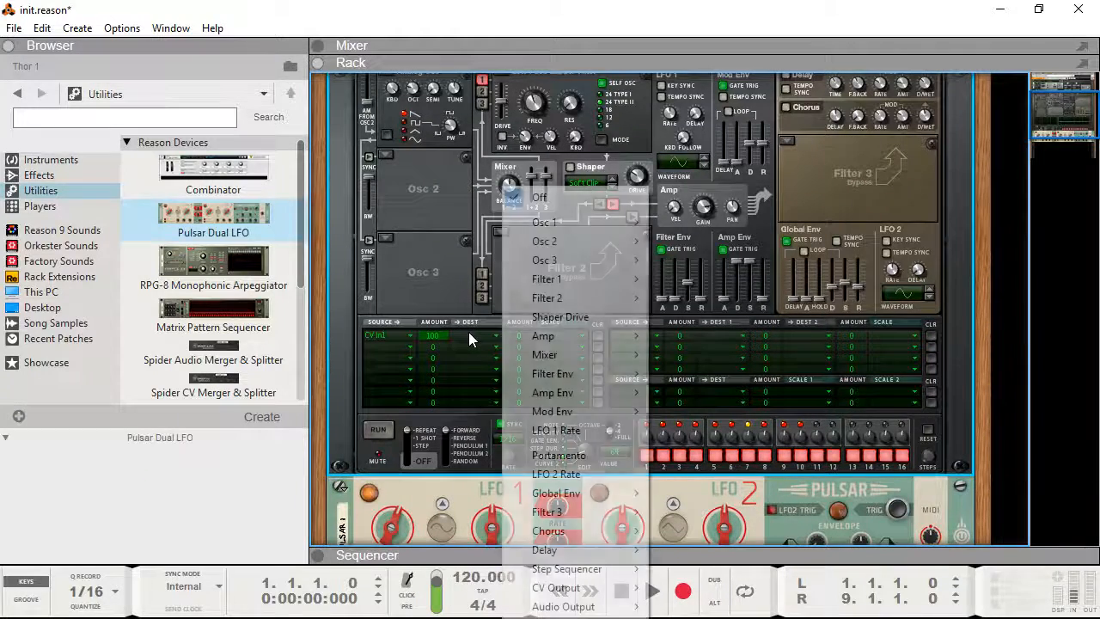
{"action": "mouse_move", "coordinate": [564, 221]}
{"action": "left_click", "coordinate": [686, 220]}
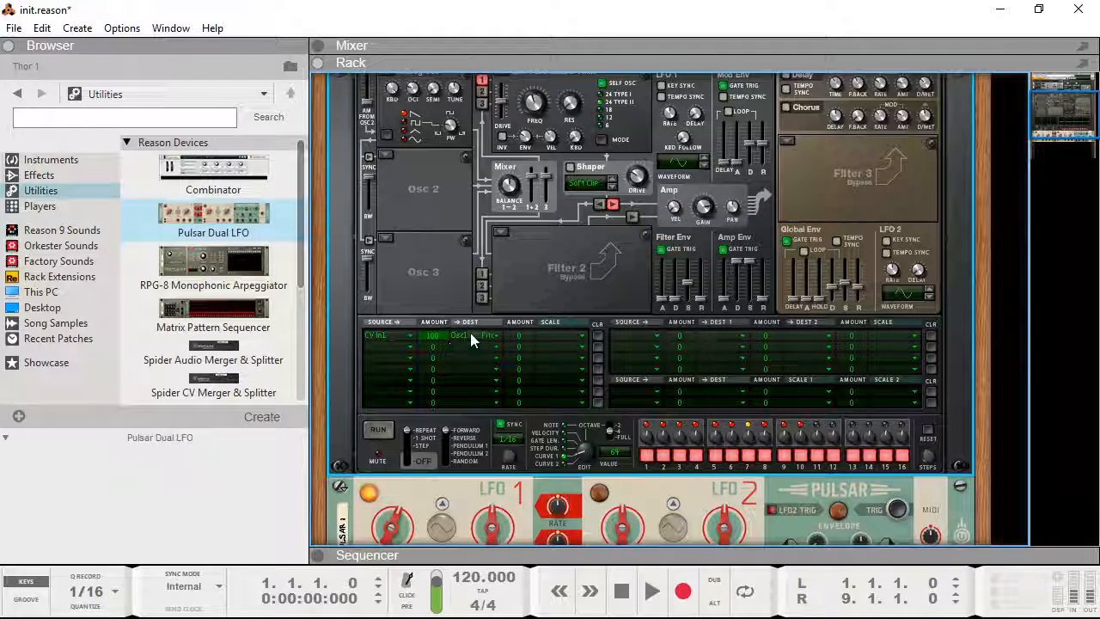
{"action": "scroll", "coordinate": [709, 235], "scroll_direction": "up", "scroll_amount": 3}
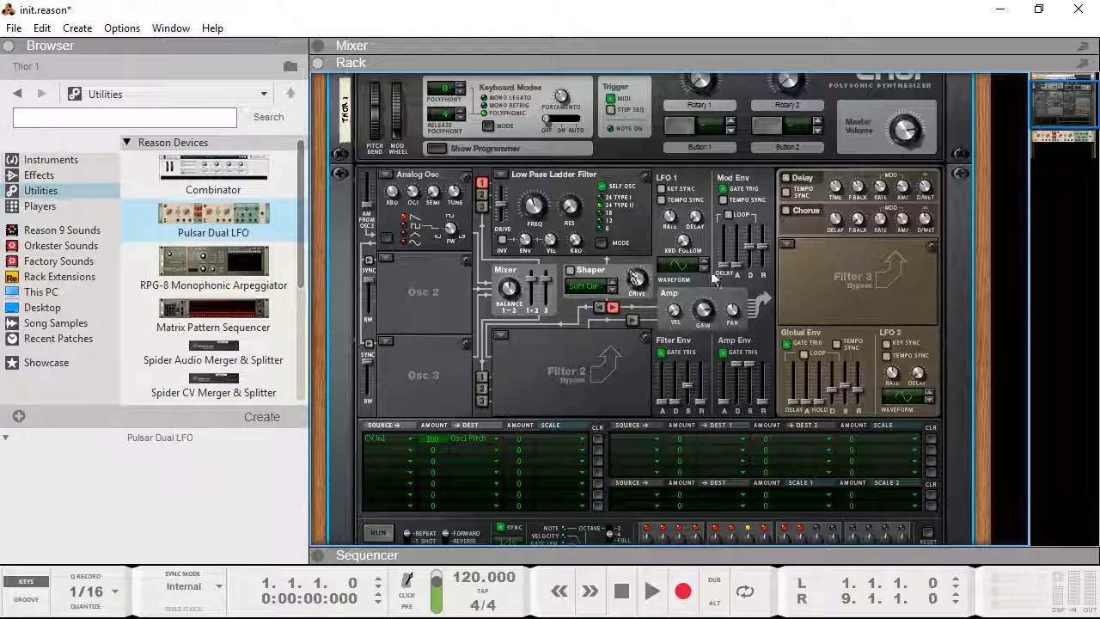
{"action": "left_click", "coordinate": [398, 447]}
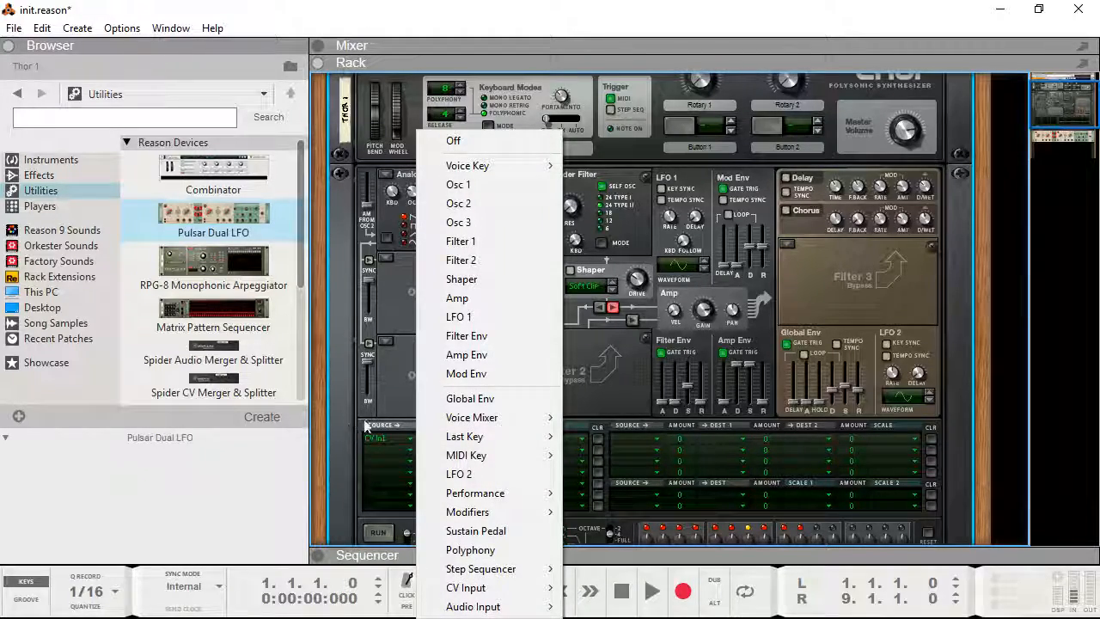
{"action": "key", "text": "Escape"}
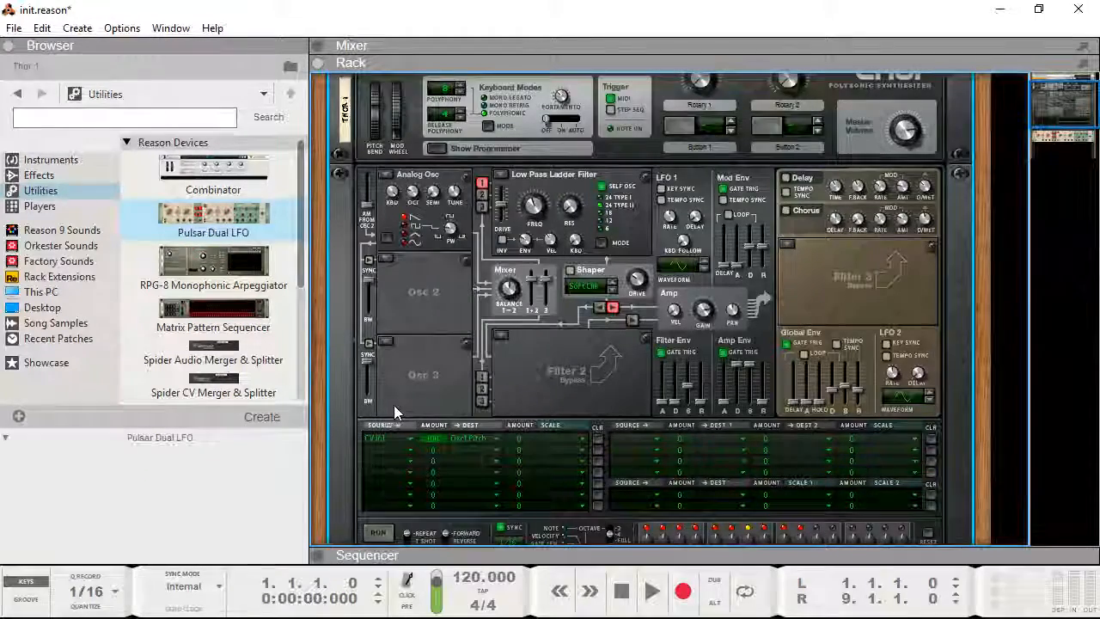
Set the tempo-synced rate of Pulsar's LFO 1 to 1/8
{"action": "scroll", "coordinate": [392, 405], "scroll_direction": "down", "scroll_amount": 5}
{"action": "scroll", "coordinate": [426, 452], "scroll_direction": "down", "scroll_amount": 2}
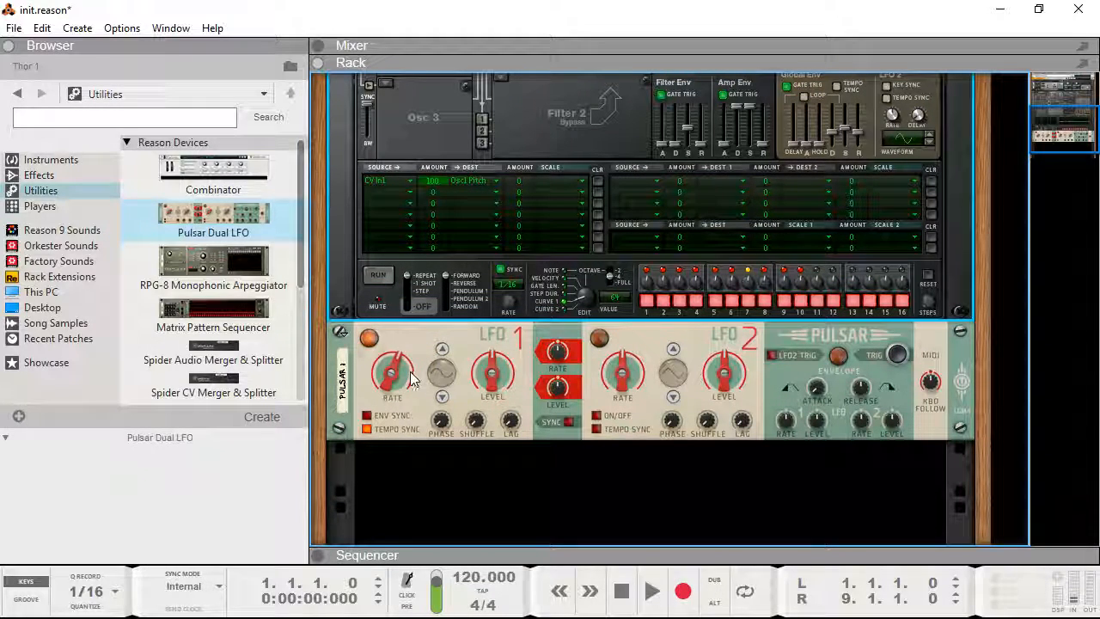
{"action": "mouse_move", "coordinate": [393, 373]}
{"action": "left_mouse_down"}
{"action": "mouse_move", "coordinate": [397, 391]}
{"action": "mouse_move", "coordinate": [394, 368]}
{"action": "mouse_move", "coordinate": [386, 377]}
{"action": "mouse_move", "coordinate": [383, 366]}
{"action": "mouse_move", "coordinate": [384, 379]}
{"action": "left_mouse_up"}
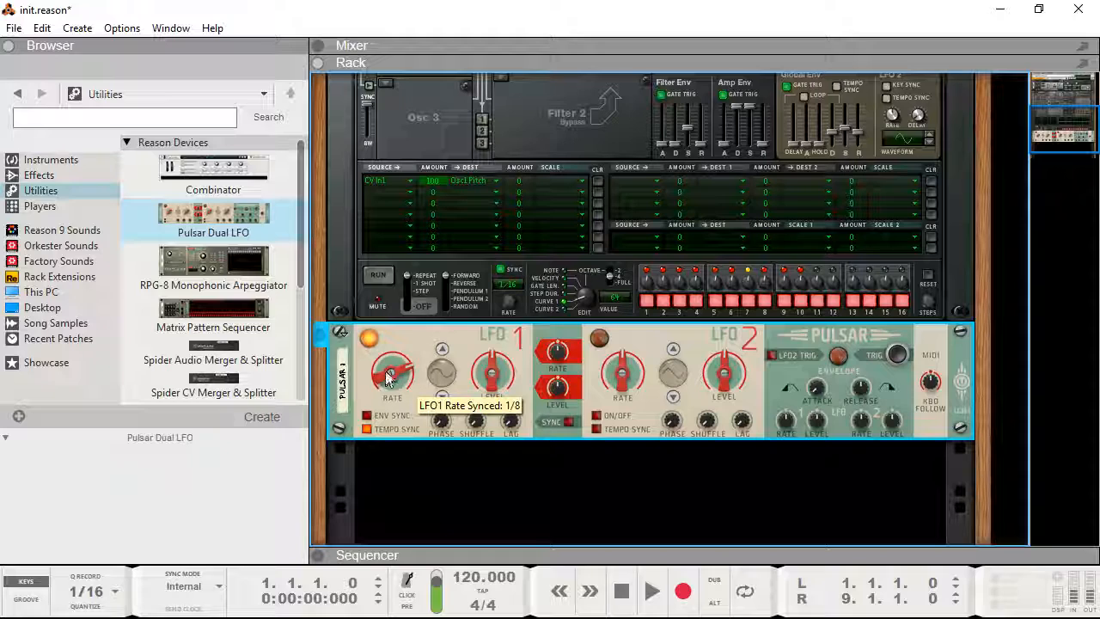
Turn off tempo sync for Pulsar's LFO 1 and set its free-running rate to 1.14 Hz
{"action": "left_click", "coordinate": [378, 428]}
{"action": "left_click_drag", "start_coordinate": [387, 384], "coordinate": [391, 411]}
{"action": "left_click", "coordinate": [371, 429]}
{"action": "left_click", "coordinate": [372, 429]}
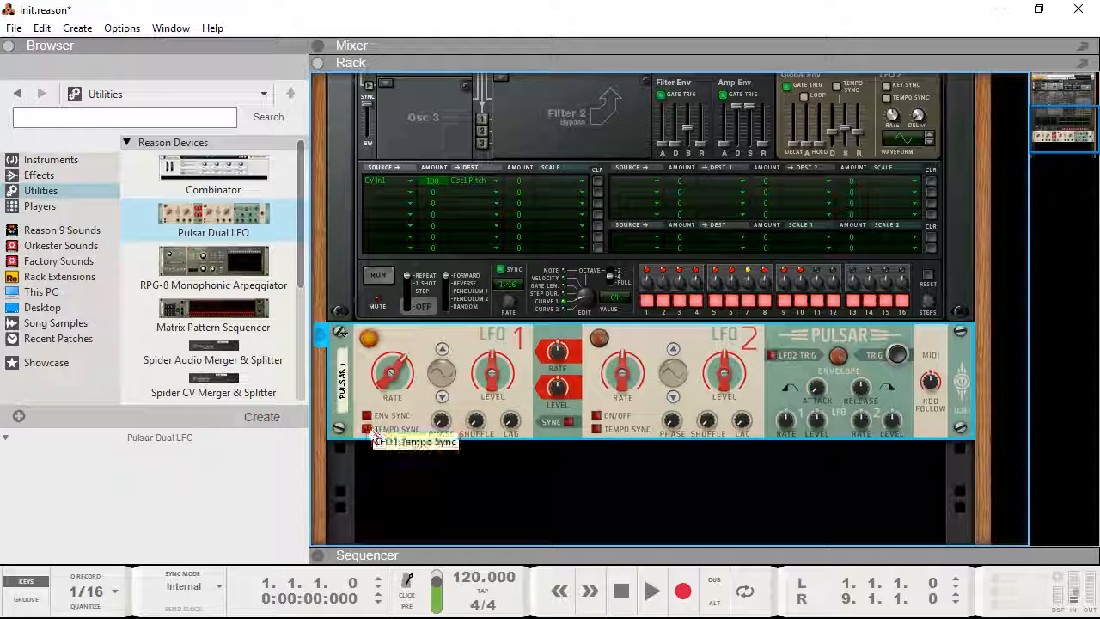
{"action": "left_click_drag", "start_coordinate": [391, 379], "coordinate": [409, 408]}
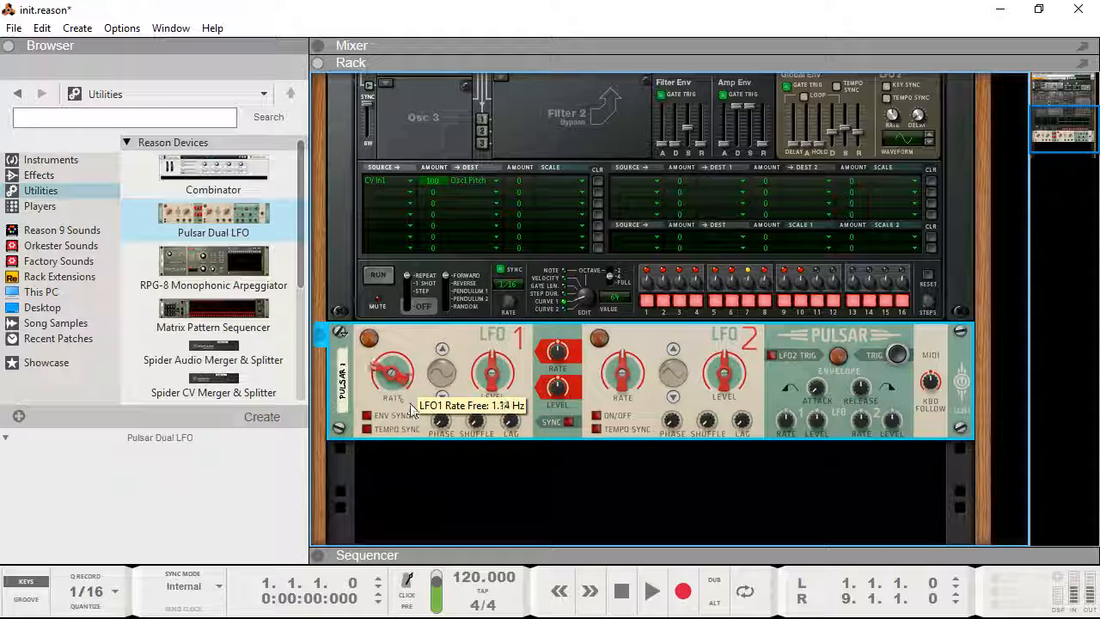
Try Thor's LFO 1 rate at 99.6 Hz and turn it back down
{"action": "scroll", "coordinate": [621, 255], "scroll_direction": "up", "scroll_amount": 5}
{"action": "left_click_drag", "start_coordinate": [675, 219], "coordinate": [664, 178]}
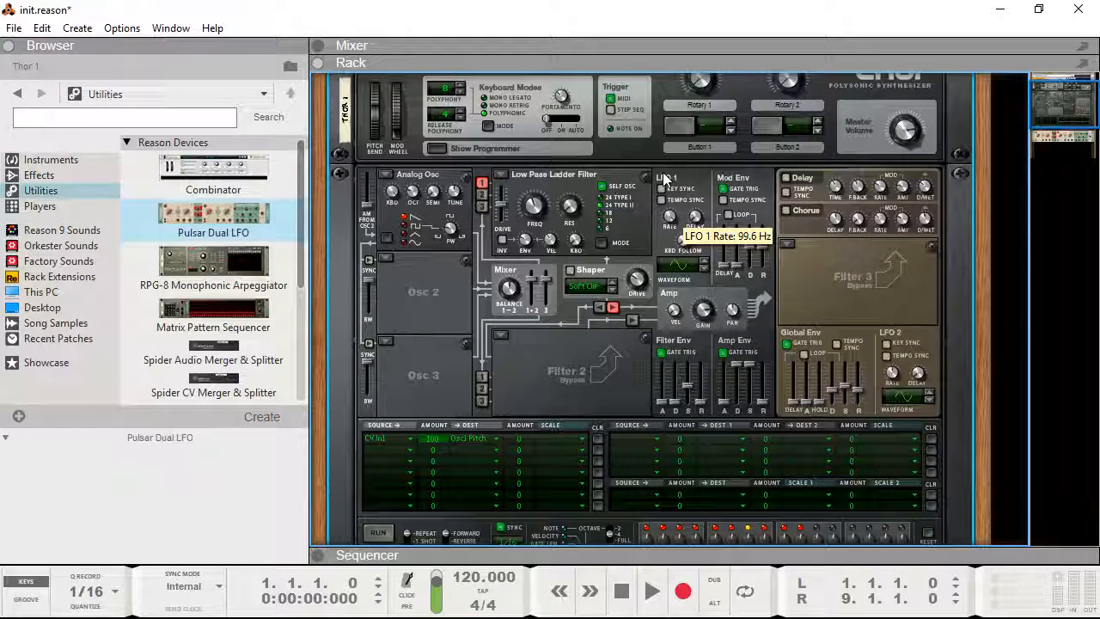
{"action": "left_click_drag", "start_coordinate": [668, 197], "coordinate": [675, 229]}
Set Pulsar's LFO 1 free rate to 11.1 Hz and its level to 61%
{"action": "scroll", "coordinate": [515, 361], "scroll_direction": "down", "scroll_amount": 4}
{"action": "left_click", "coordinate": [391, 419]}
{"action": "left_click_drag", "start_coordinate": [391, 418], "coordinate": [418, 497]}
{"action": "mouse_move", "coordinate": [391, 438]}
{"action": "left_mouse_down"}
{"action": "mouse_move", "coordinate": [378, 303]}
{"action": "mouse_move", "coordinate": [390, 439]}
{"action": "mouse_move", "coordinate": [391, 404]}
{"action": "mouse_move", "coordinate": [388, 424]}
{"action": "left_mouse_up"}
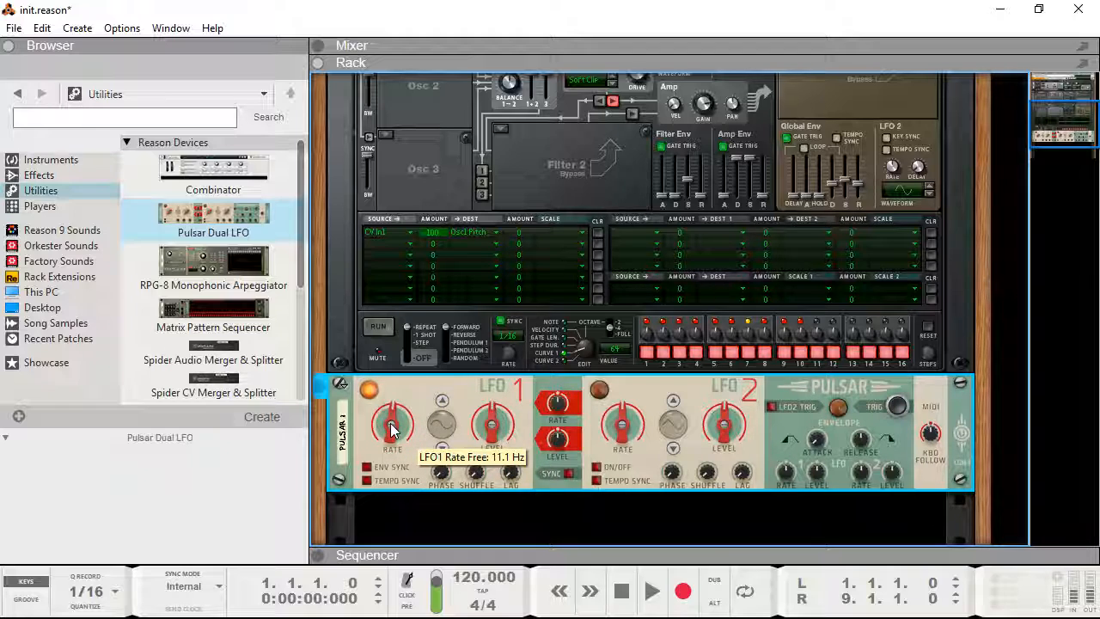
{"action": "left_click_drag", "start_coordinate": [491, 428], "coordinate": [474, 411]}
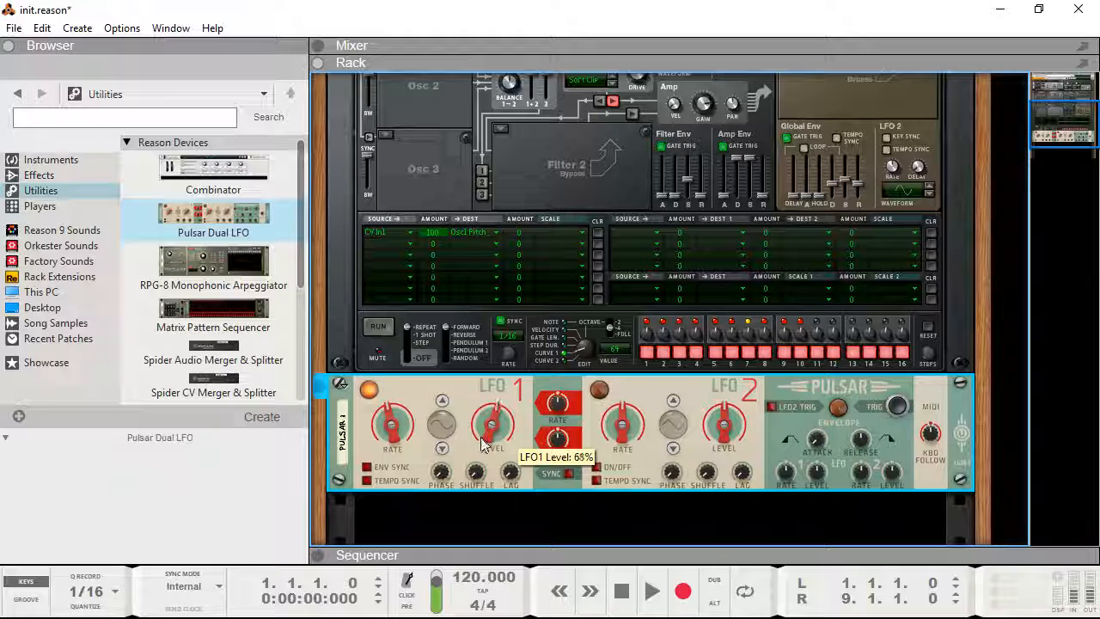
{"action": "left_click_drag", "start_coordinate": [557, 479], "coordinate": [553, 477]}
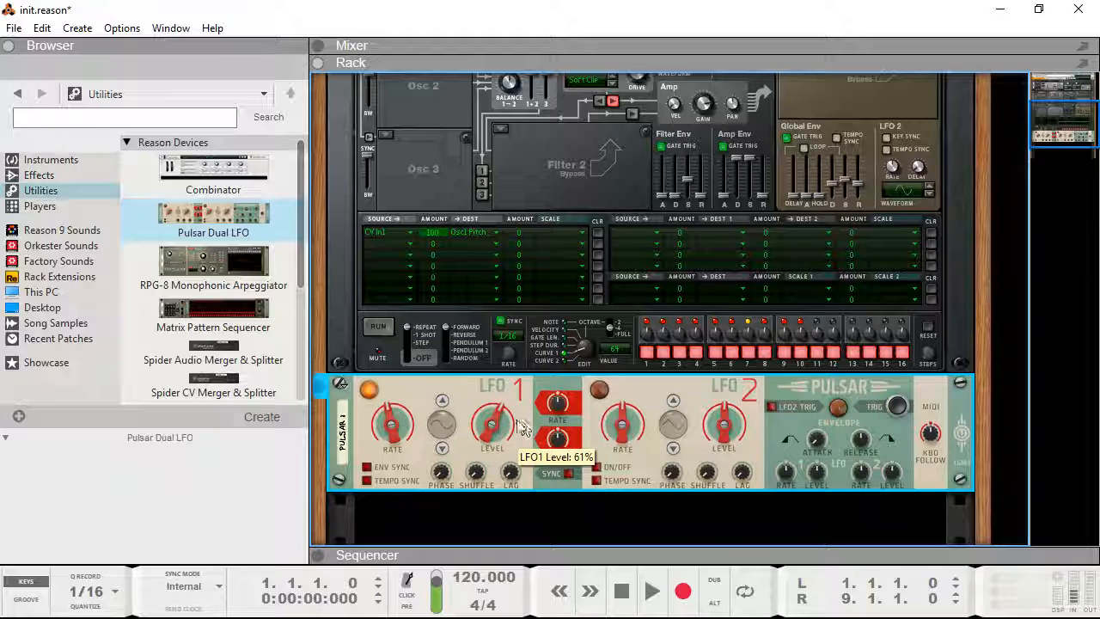
Switch Pulsar's LFO 1 to a stepped waveform and set its free rate to 3.29 Hz
{"action": "scroll", "coordinate": [474, 416], "scroll_direction": "down", "scroll_amount": 2}
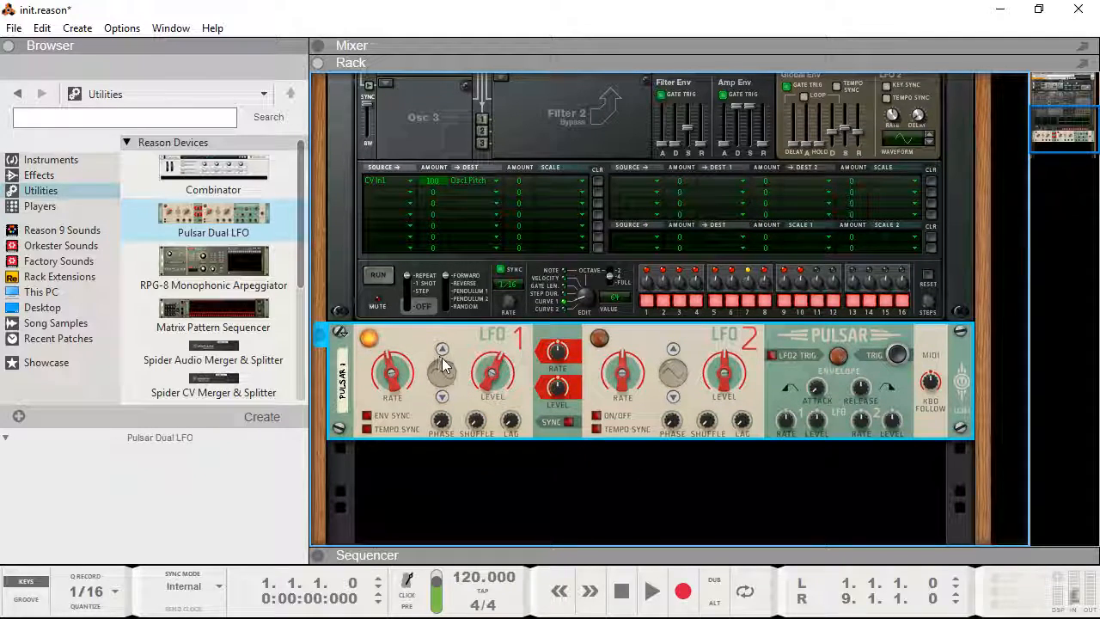
{"action": "left_click", "coordinate": [442, 396]}
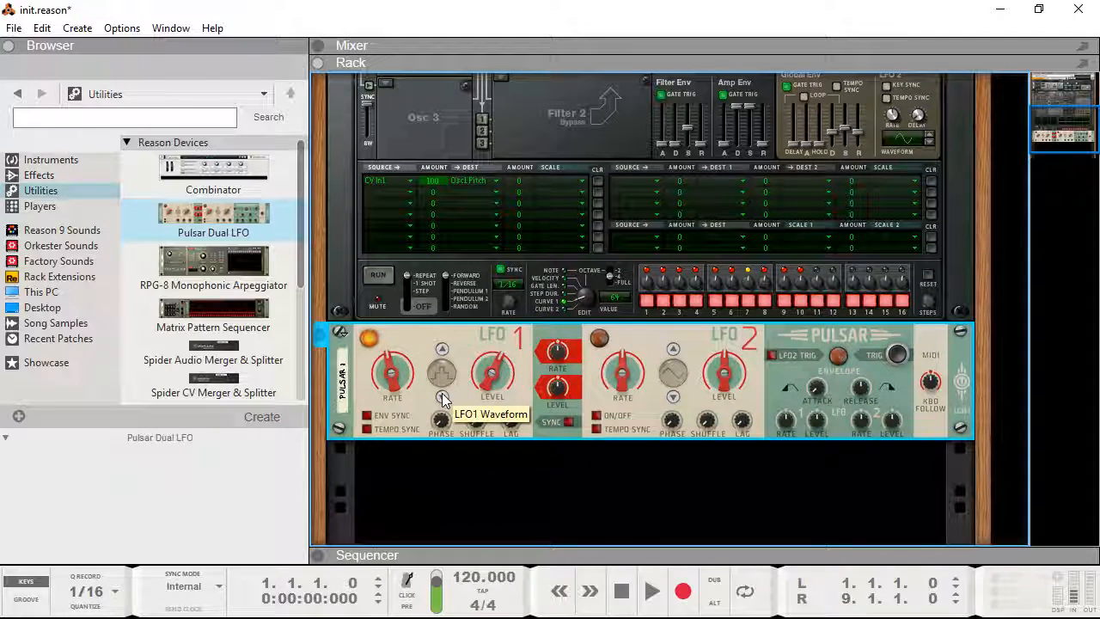
{"action": "scroll", "coordinate": [391, 371], "scroll_direction": "down", "scroll_amount": 3}
{"action": "scroll", "coordinate": [388, 371], "scroll_direction": "down", "scroll_amount": 4}
{"action": "scroll", "coordinate": [387, 370], "scroll_direction": "up", "scroll_amount": 5}
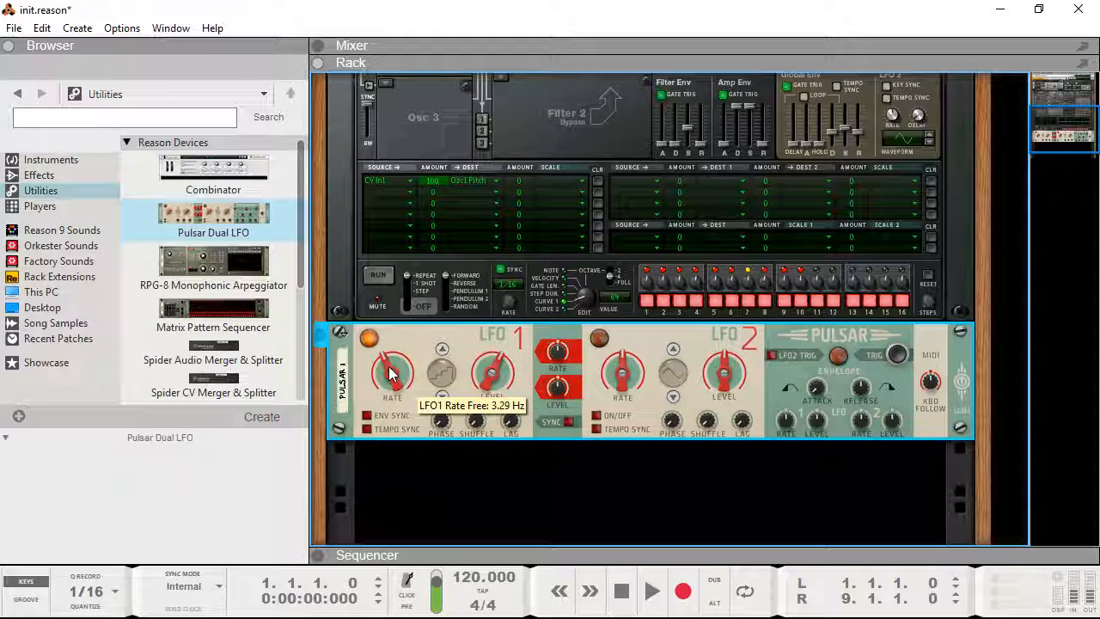
Cycle through more LFO 1 waveforms on Pulsar and return it to the sine wave
{"action": "left_click", "coordinate": [442, 396]}
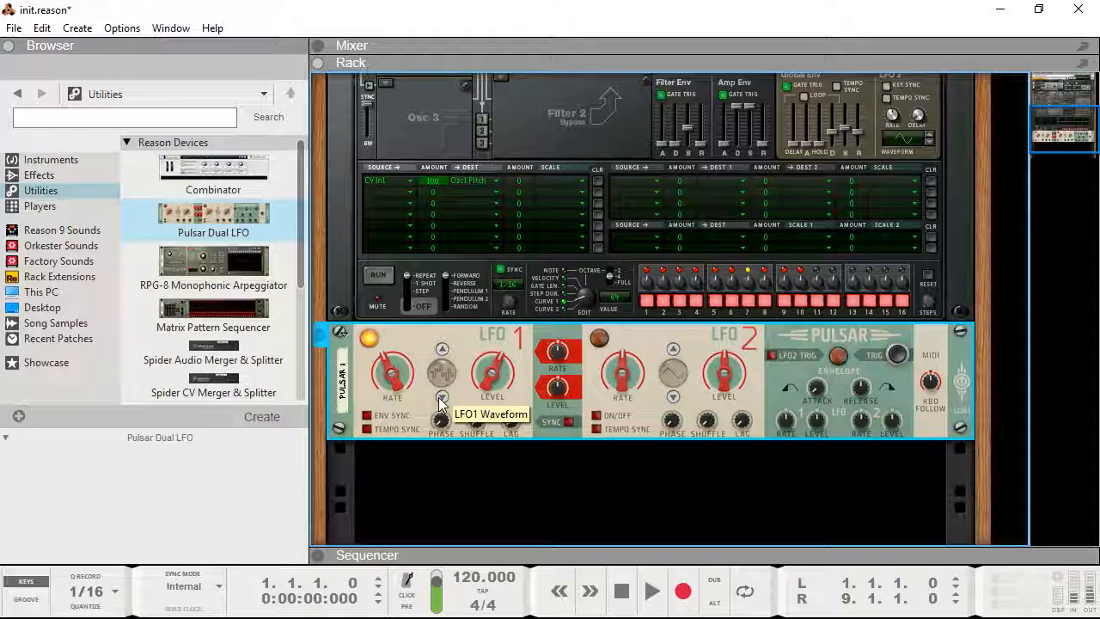
{"action": "left_click", "coordinate": [442, 396]}
{"action": "left_click", "coordinate": [441, 396]}
{"action": "left_click", "coordinate": [443, 346]}
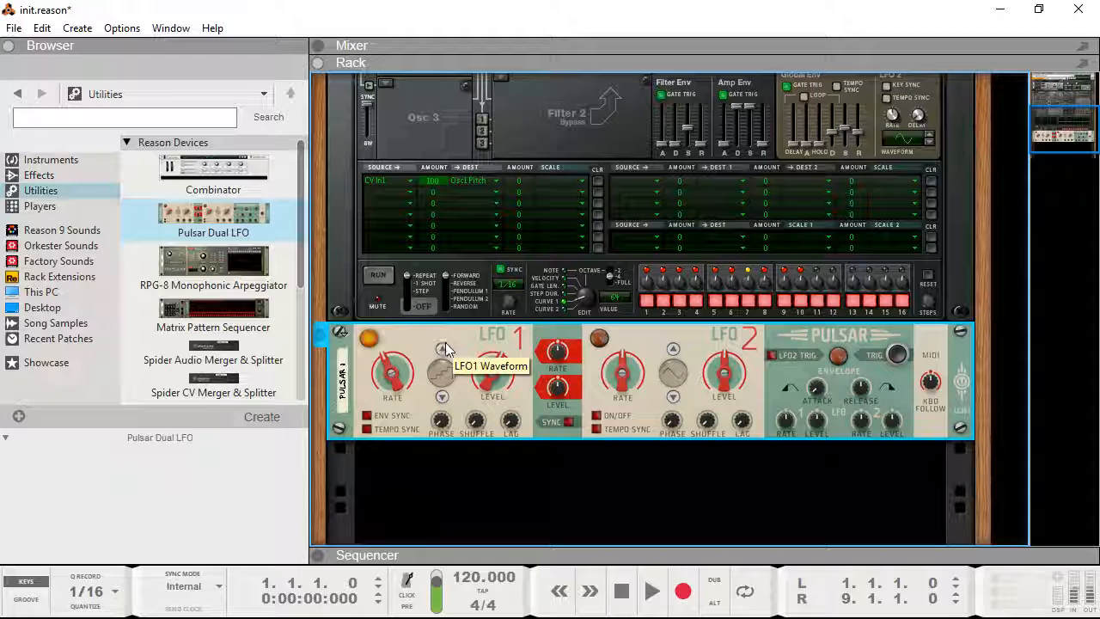
{"action": "left_click", "coordinate": [443, 347]}
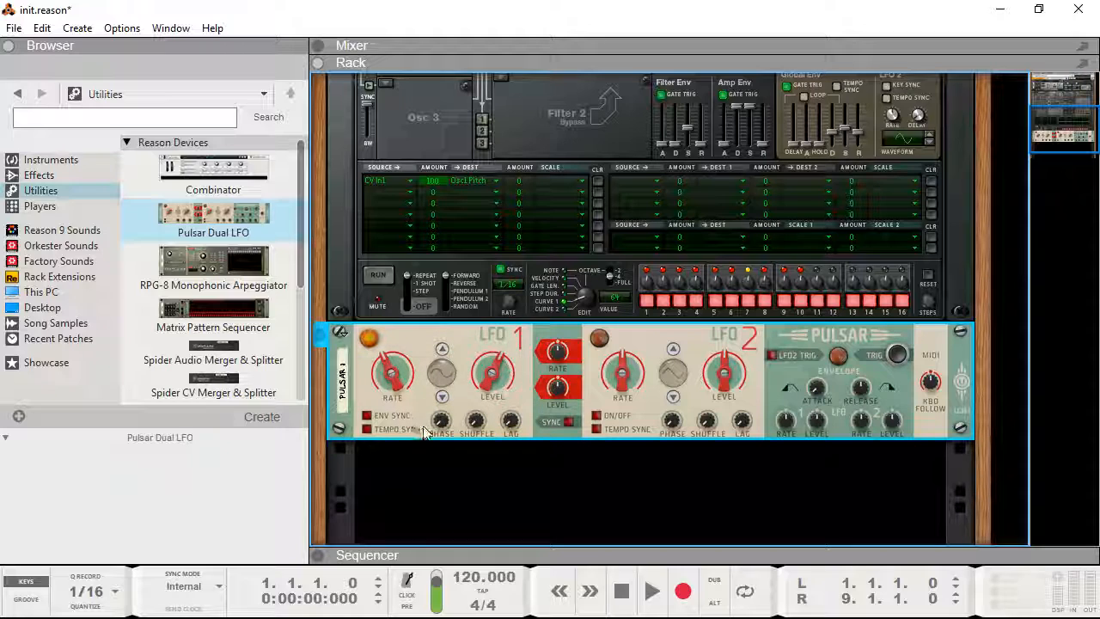
{"action": "key", "text": "alt"}
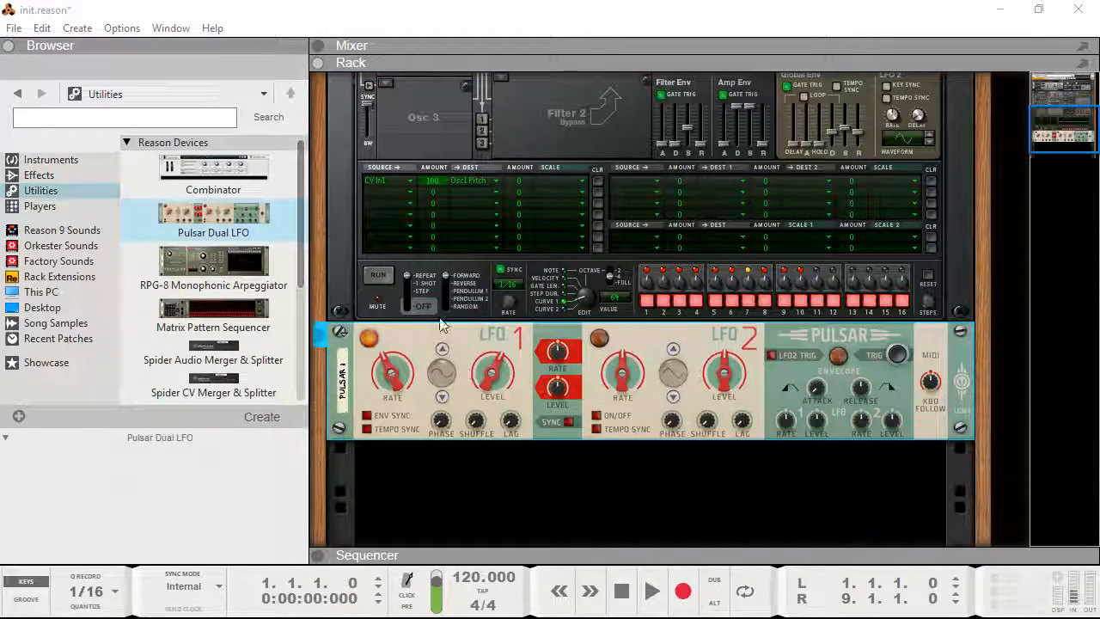
Switch to the browser manual and read the Level, Phase and Shuffle descriptions among Pulsar's LFO 1&2 common parameters
{"action": "key", "text": "alt+Tab"}
{"action": "key", "text": "alt+Tab"}
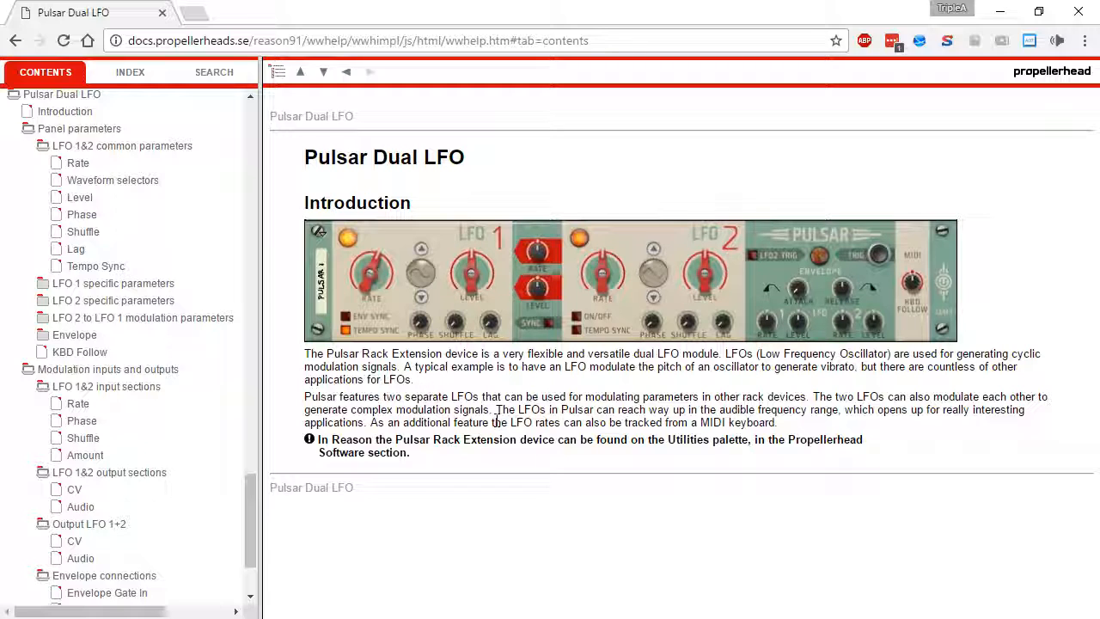
{"action": "scroll", "coordinate": [80, 404], "scroll_direction": "down", "scroll_amount": 2}
{"action": "scroll", "coordinate": [95, 413], "scroll_direction": "up", "scroll_amount": 4}
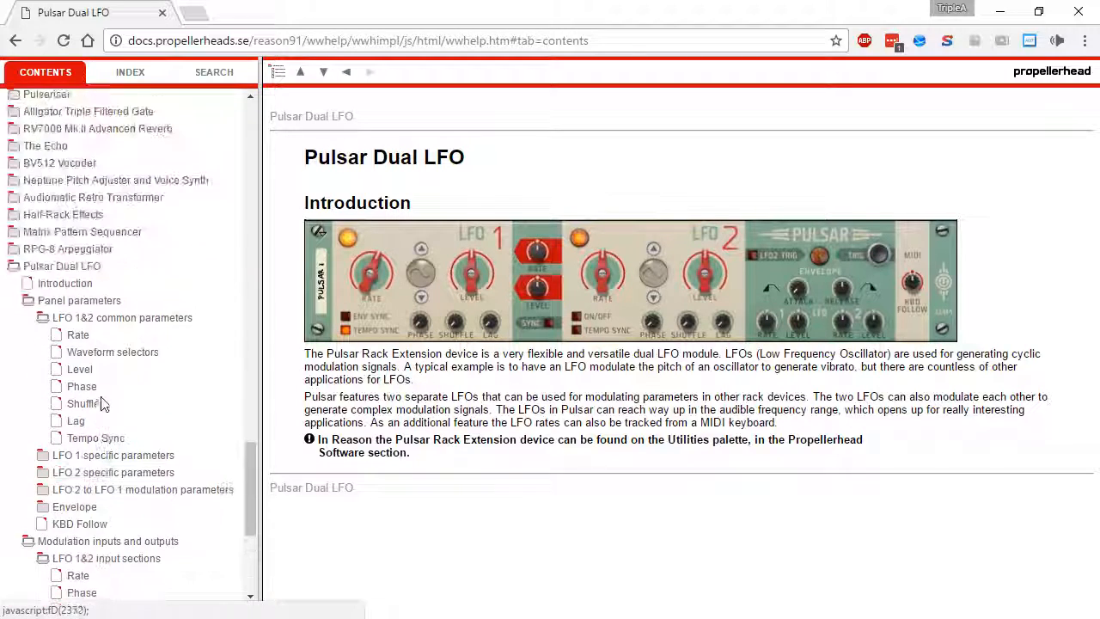
{"action": "left_click", "coordinate": [68, 326]}
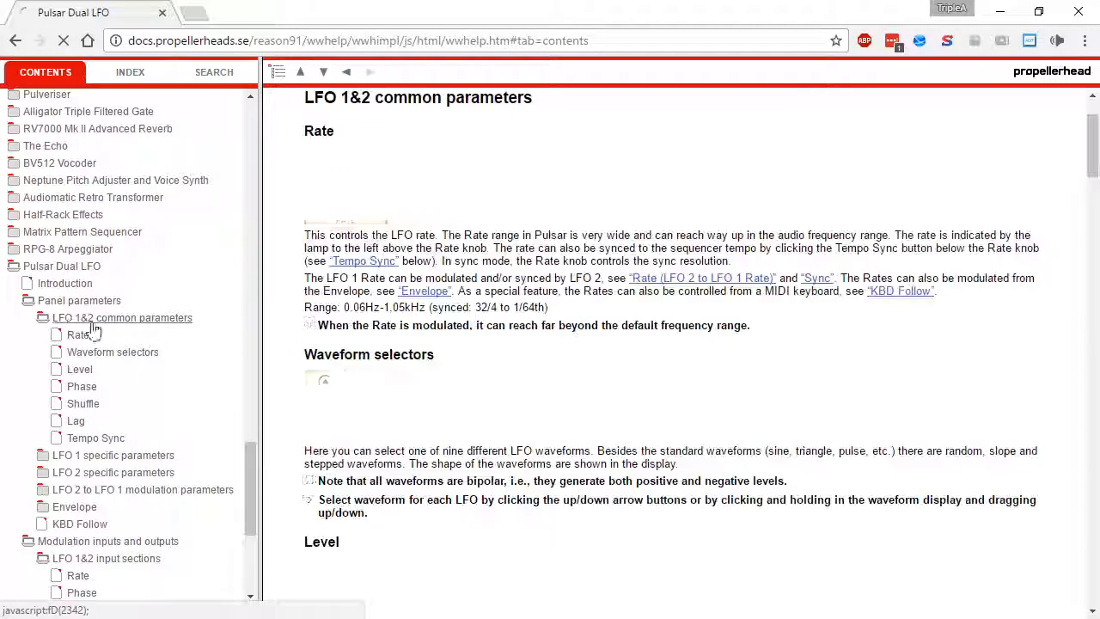
{"action": "scroll", "coordinate": [510, 352], "scroll_direction": "down", "scroll_amount": 4}
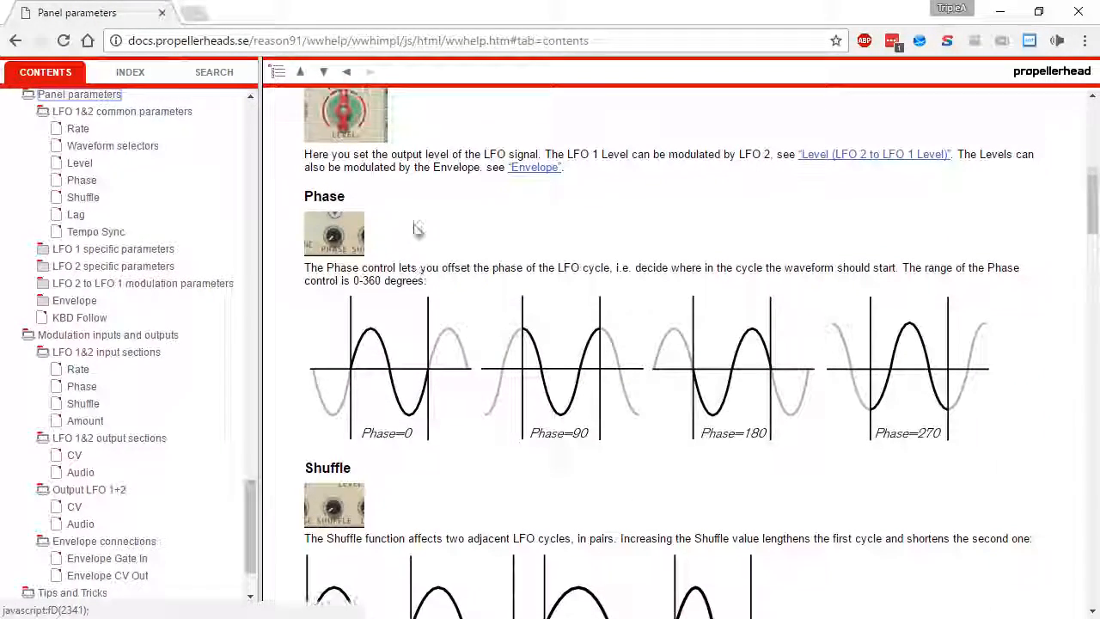
{"action": "scroll", "coordinate": [415, 224], "scroll_direction": "up", "scroll_amount": 1}
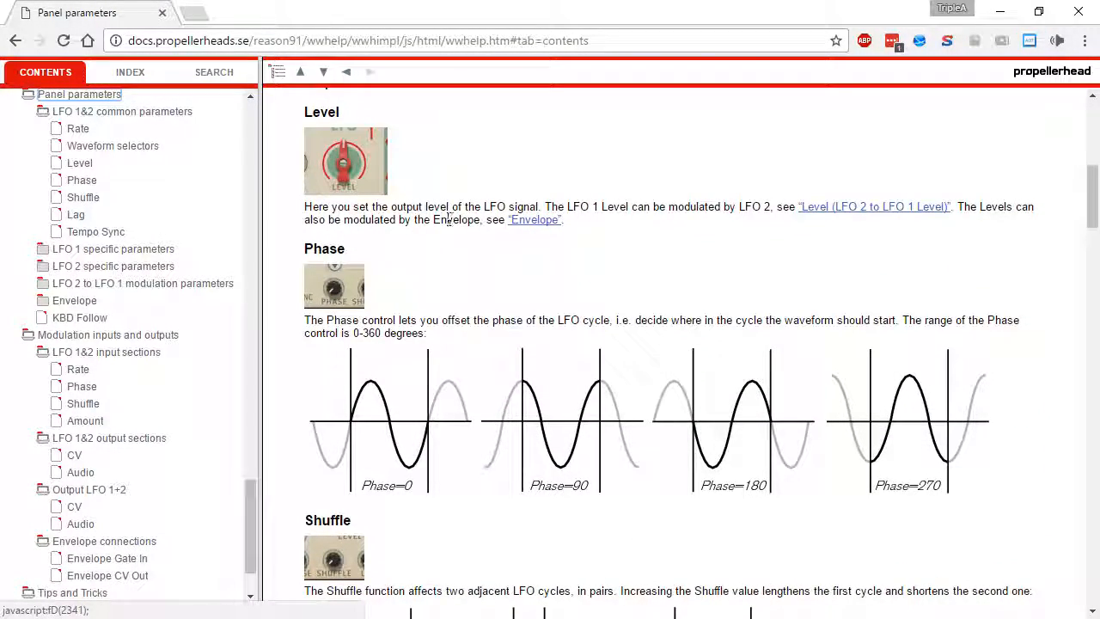
{"action": "scroll", "coordinate": [453, 234], "scroll_direction": "down", "scroll_amount": 1}
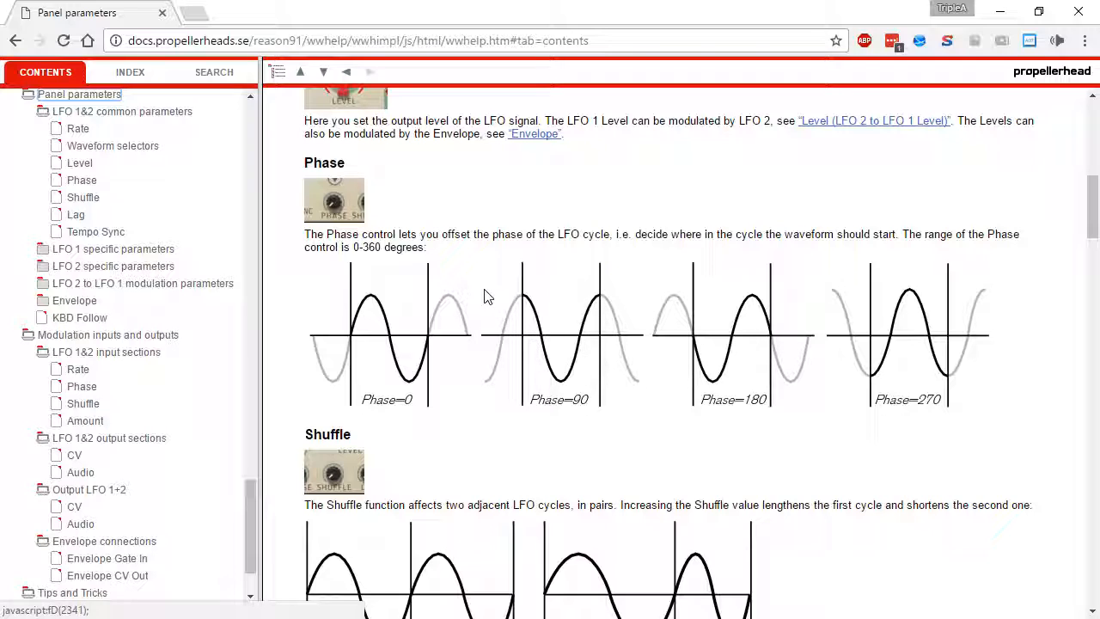
{"action": "scroll", "coordinate": [486, 297], "scroll_direction": "down", "scroll_amount": 2}
{"action": "scroll", "coordinate": [484, 296], "scroll_direction": "down", "scroll_amount": 1}
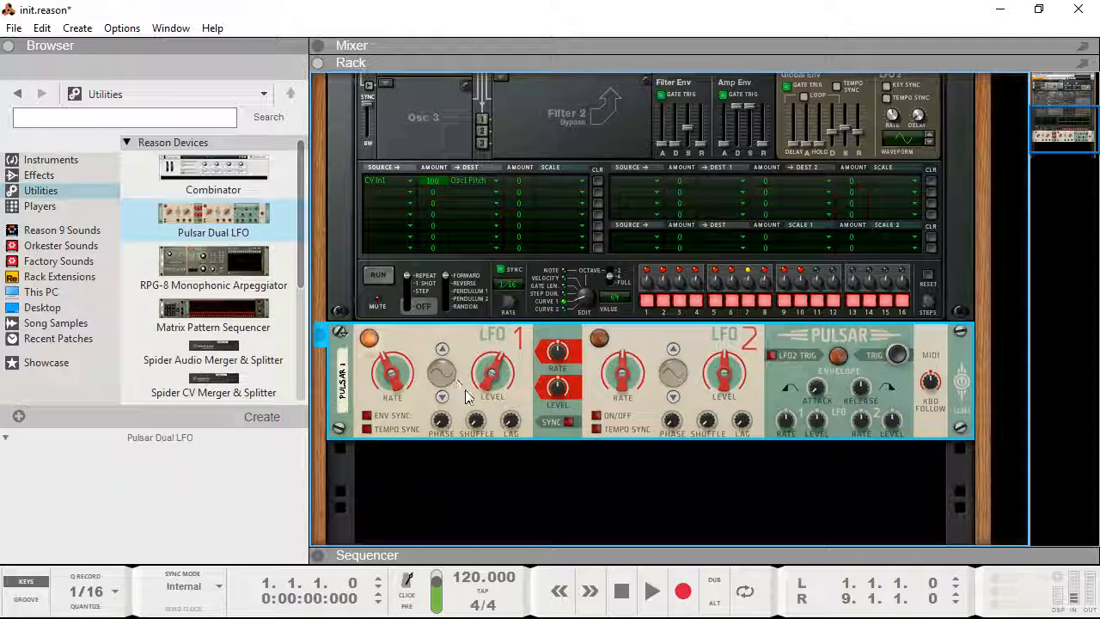
Switch back to Reason, try the shuffle on Pulsar's LFO 1 and return it to 50%, with the free rate at 4.46 Hz
{"action": "left_click_drag", "start_coordinate": [474, 425], "coordinate": [479, 392]}
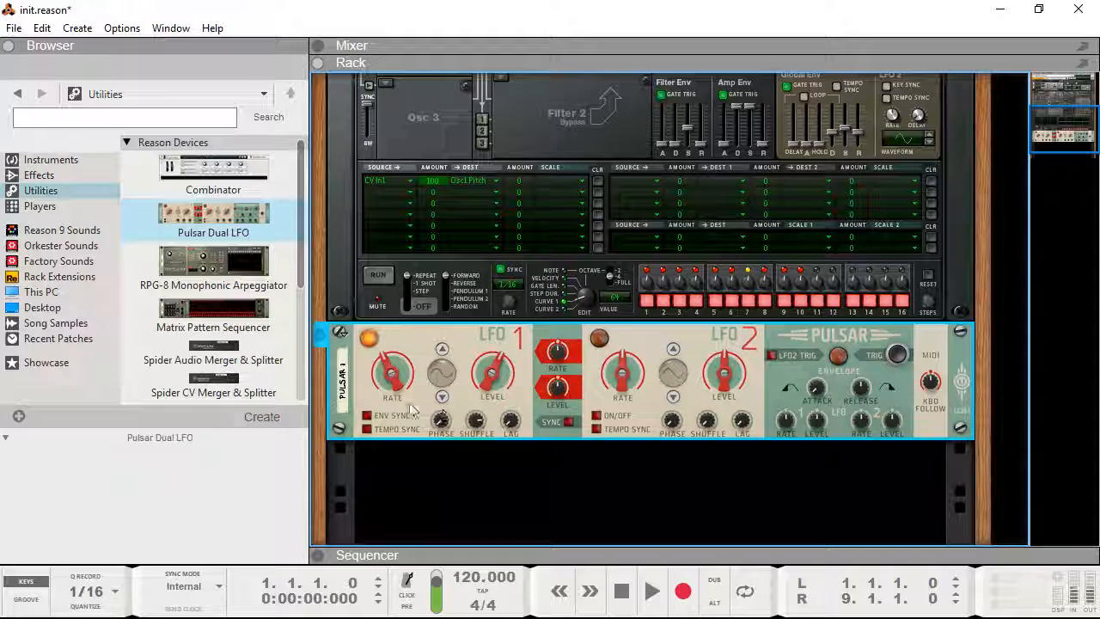
{"action": "mouse_move", "coordinate": [384, 380]}
{"action": "left_mouse_down"}
{"action": "mouse_move", "coordinate": [386, 359]}
{"action": "mouse_move", "coordinate": [380, 389]}
{"action": "left_mouse_up"}
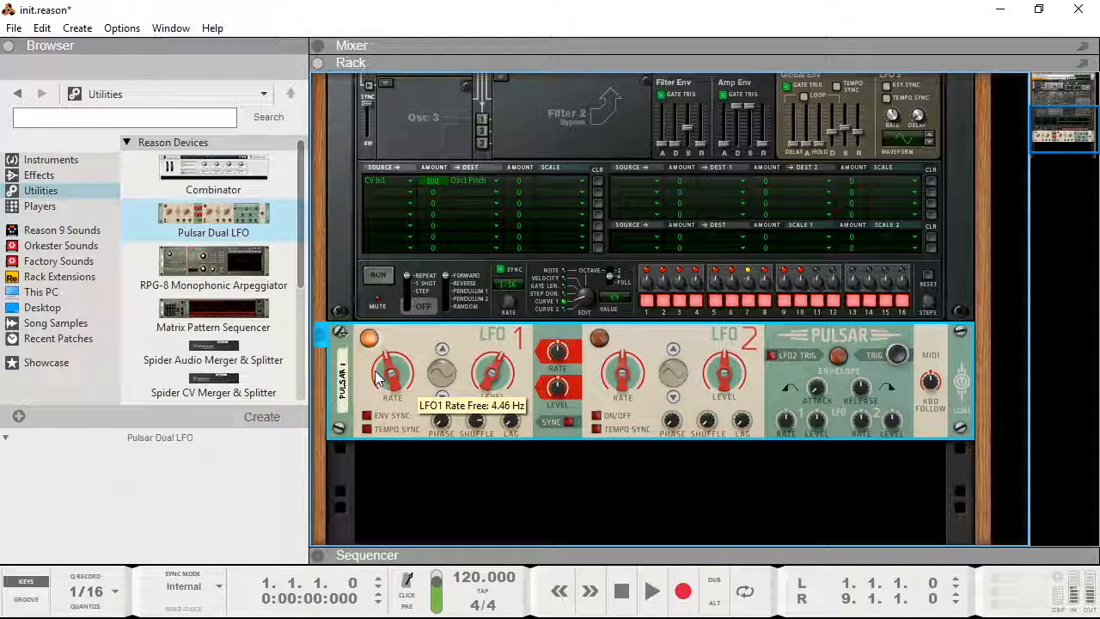
{"action": "left_click_drag", "start_coordinate": [475, 420], "coordinate": [438, 430]}
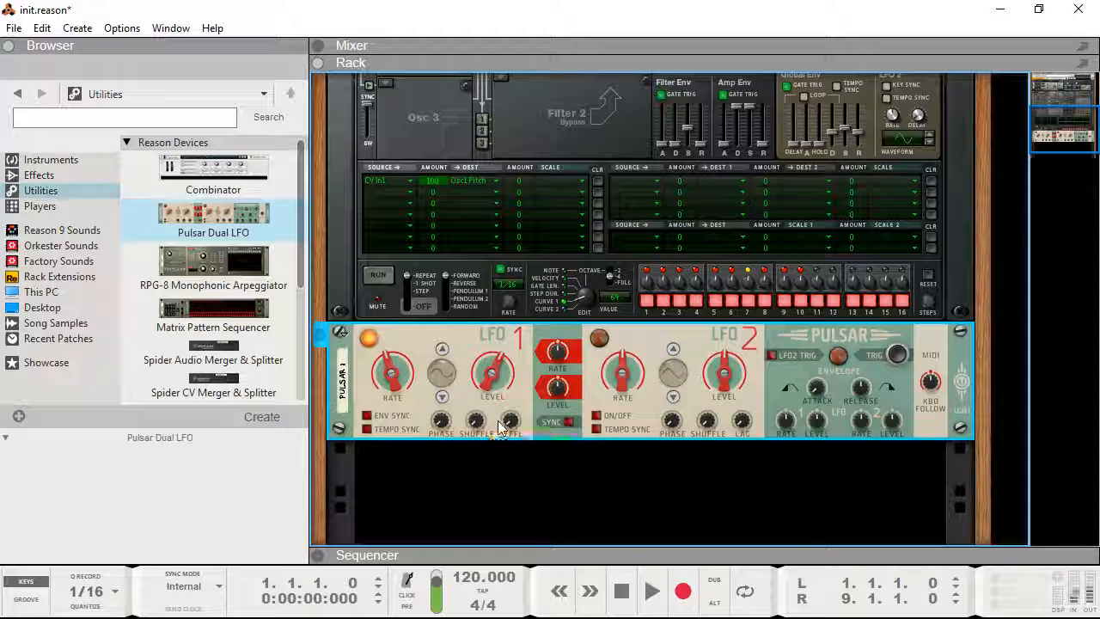
Switch to the browser manual and read the Lag and Tempo Sync descriptions
{"action": "key", "text": "alt+Tab"}
{"action": "scroll", "coordinate": [508, 326], "scroll_direction": "down", "scroll_amount": 3}
{"action": "scroll", "coordinate": [507, 327], "scroll_direction": "down", "scroll_amount": 1}
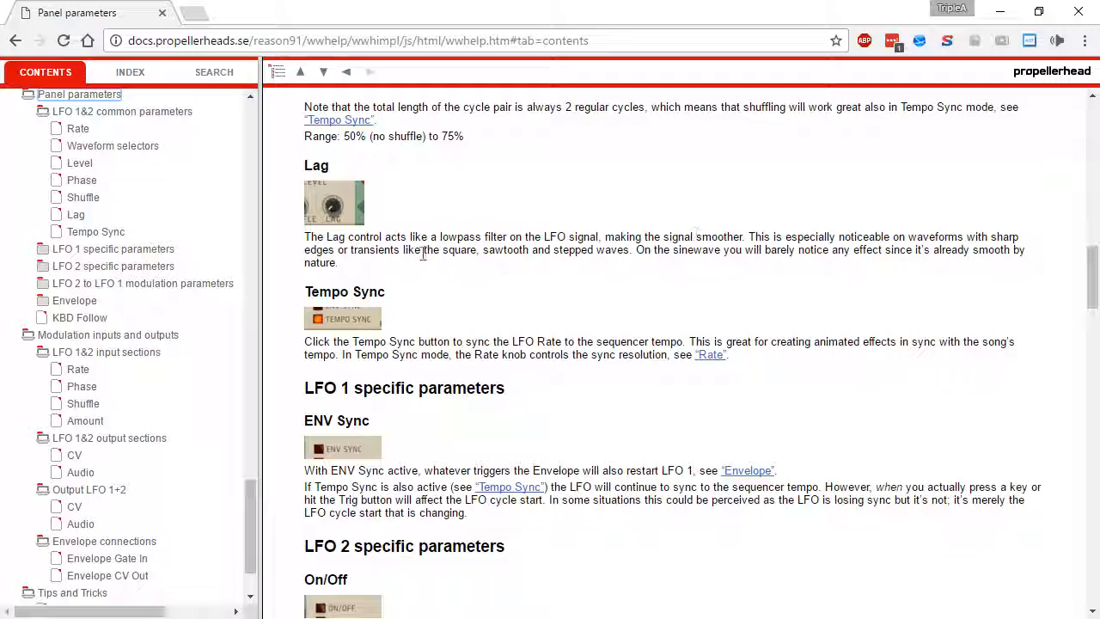
Switch back to Reason, try Pulsar's LFO 1 lag at 92% on stepped waveforms, and reset it to 0%
{"action": "key", "text": "alt+Tab"}
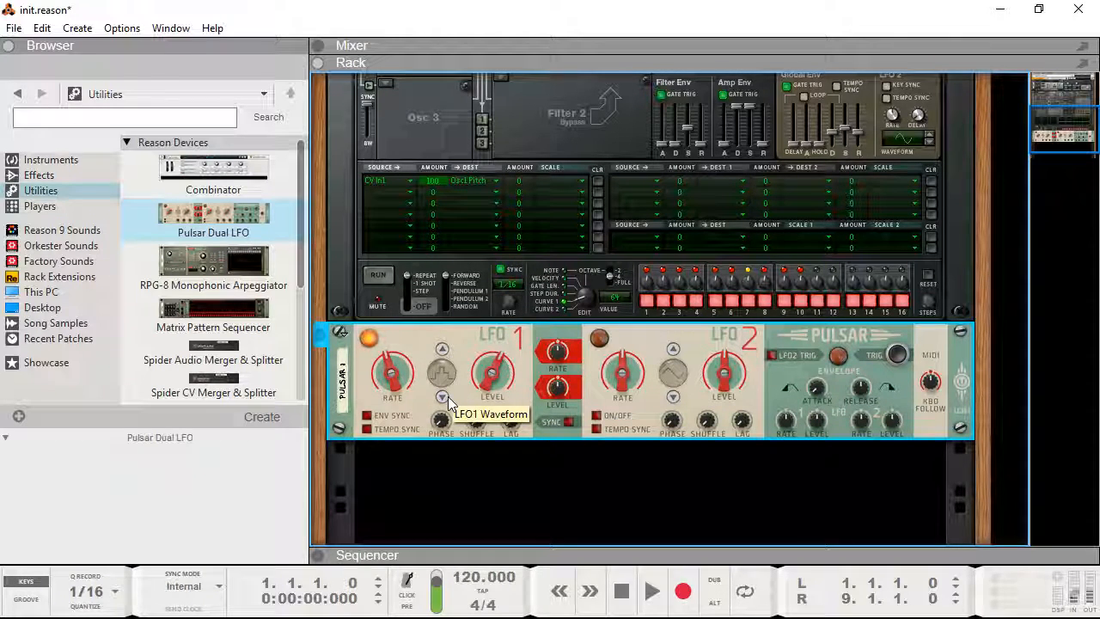
{"action": "left_click_drag", "start_coordinate": [511, 423], "coordinate": [501, 379]}
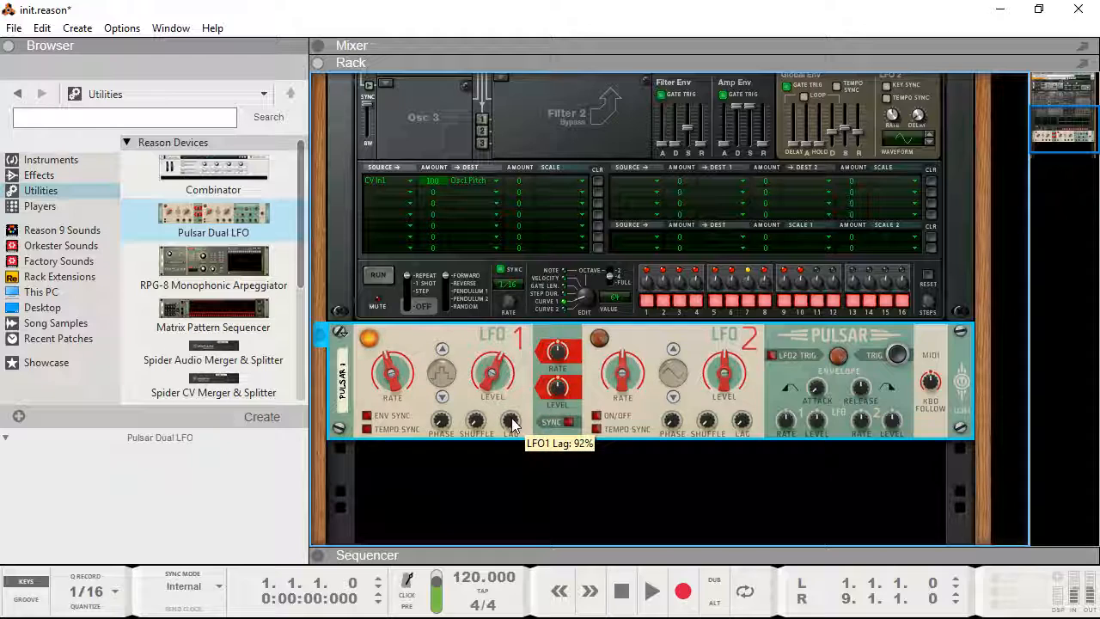
{"action": "left_click", "coordinate": [442, 396]}
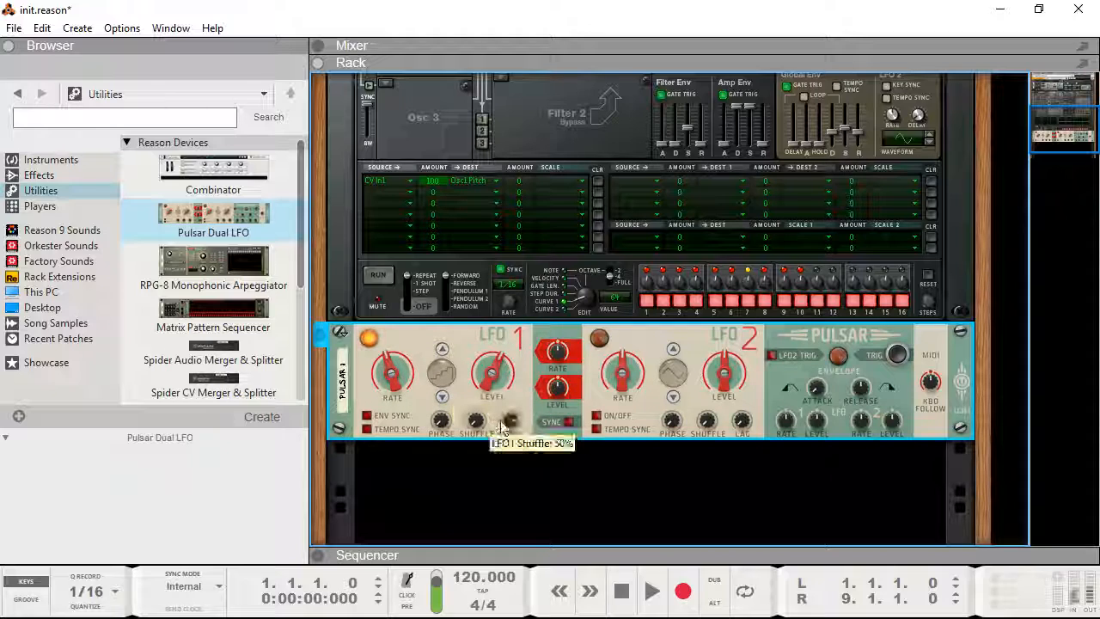
{"action": "left_click_drag", "start_coordinate": [510, 429], "coordinate": [545, 481]}
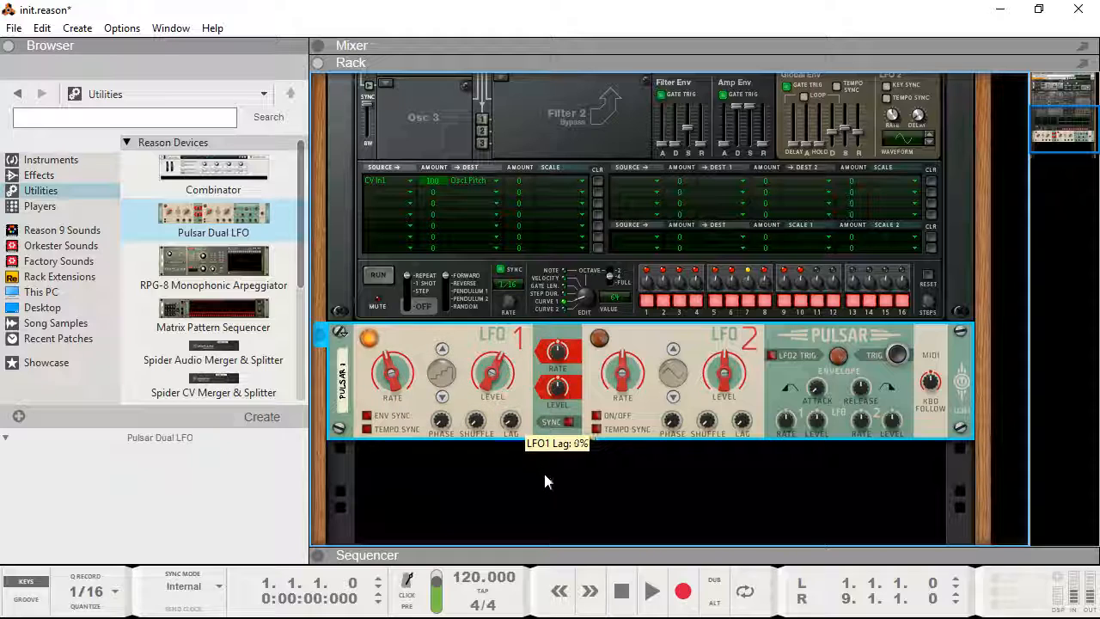
Try Pulsar's LFO 1 lag at 70% on another waveform and return LFO 1 to the sine wave
{"action": "mouse_move", "coordinate": [533, 440]}
{"action": "left_mouse_down"}
{"action": "mouse_move", "coordinate": [523, 416]}
{"action": "mouse_move", "coordinate": [505, 414]}
{"action": "mouse_move", "coordinate": [526, 436]}
{"action": "left_mouse_up"}
{"action": "left_click", "coordinate": [441, 397]}
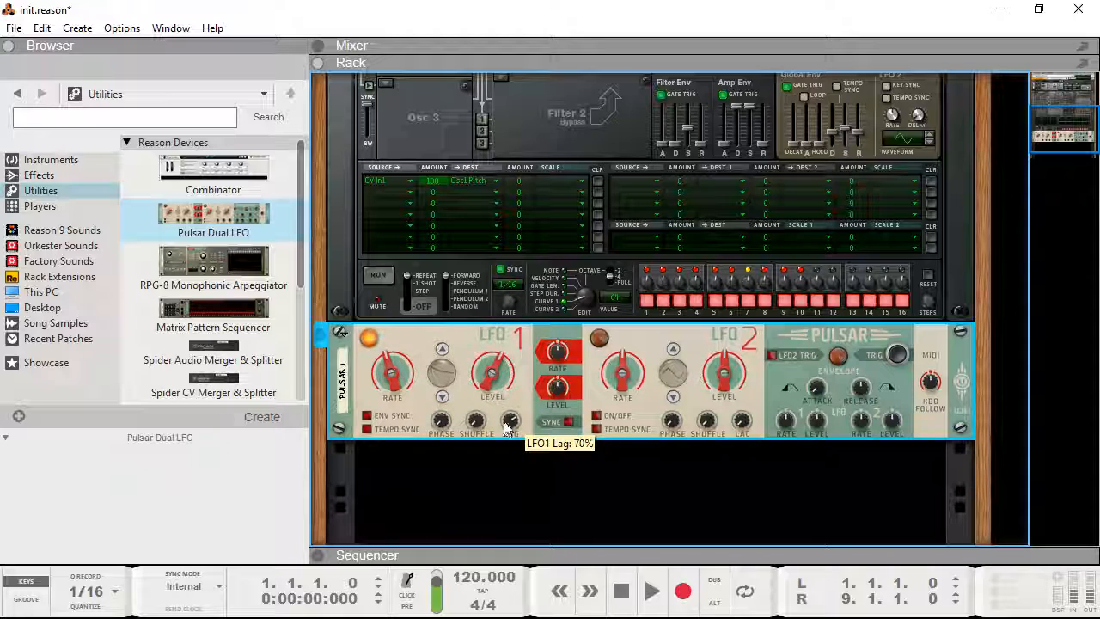
{"action": "left_click", "coordinate": [443, 397]}
{"action": "left_click", "coordinate": [443, 398]}
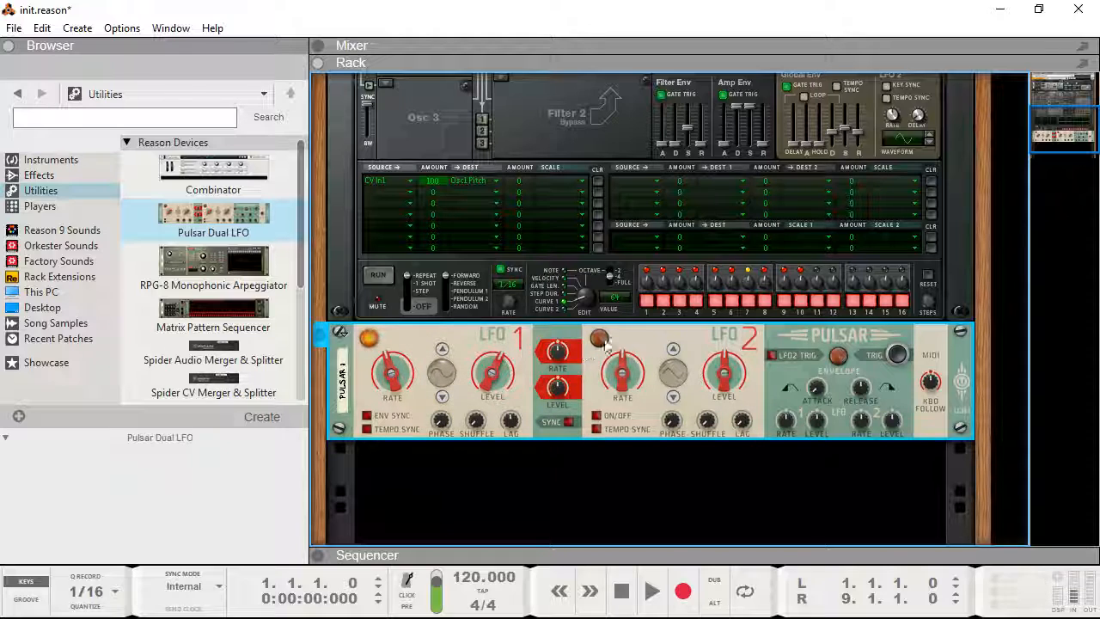
Turn on Pulsar's LFO 2 with a 41% LFO 2 to LFO 1 rate amount and slow its free rate to 0.12 Hz
{"action": "left_click", "coordinate": [597, 415]}
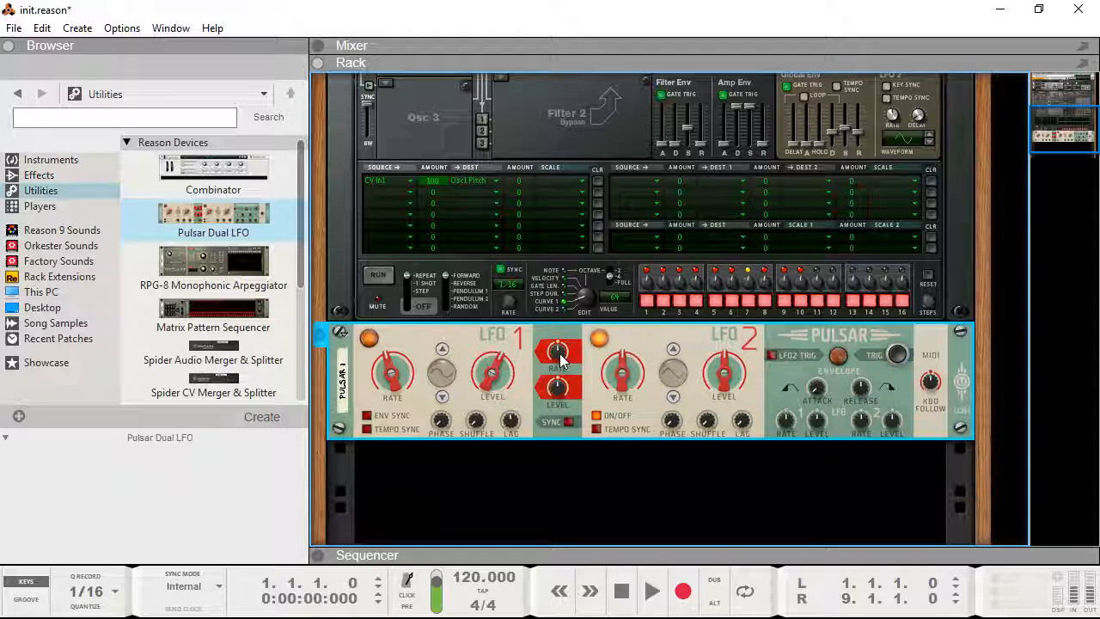
{"action": "mouse_move", "coordinate": [560, 358]}
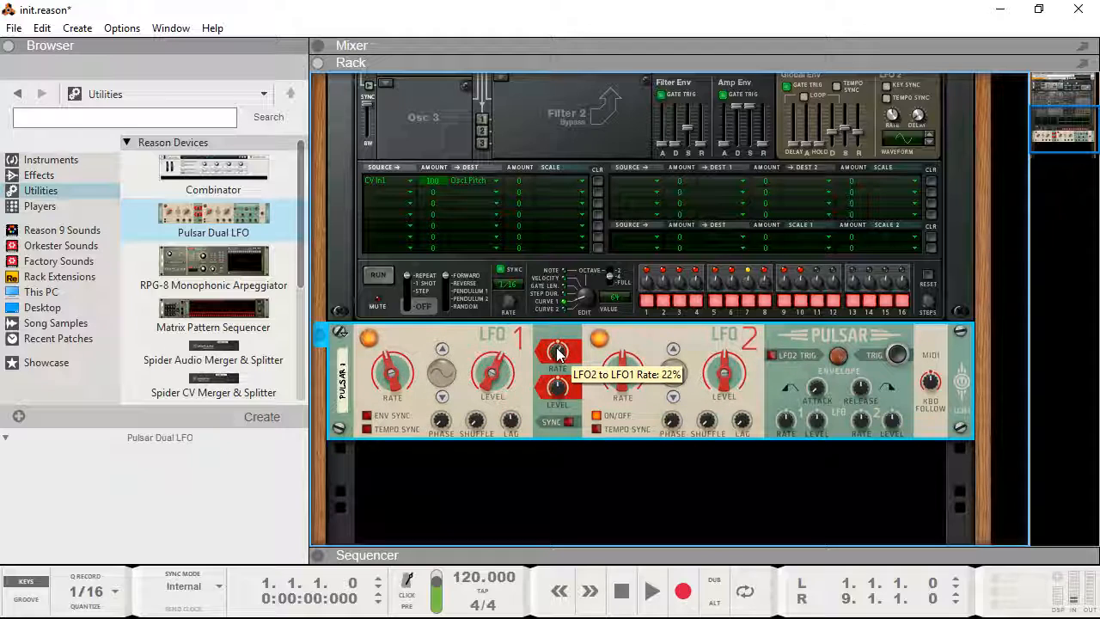
{"action": "left_click", "coordinate": [557, 361], "text": "ctrl"}
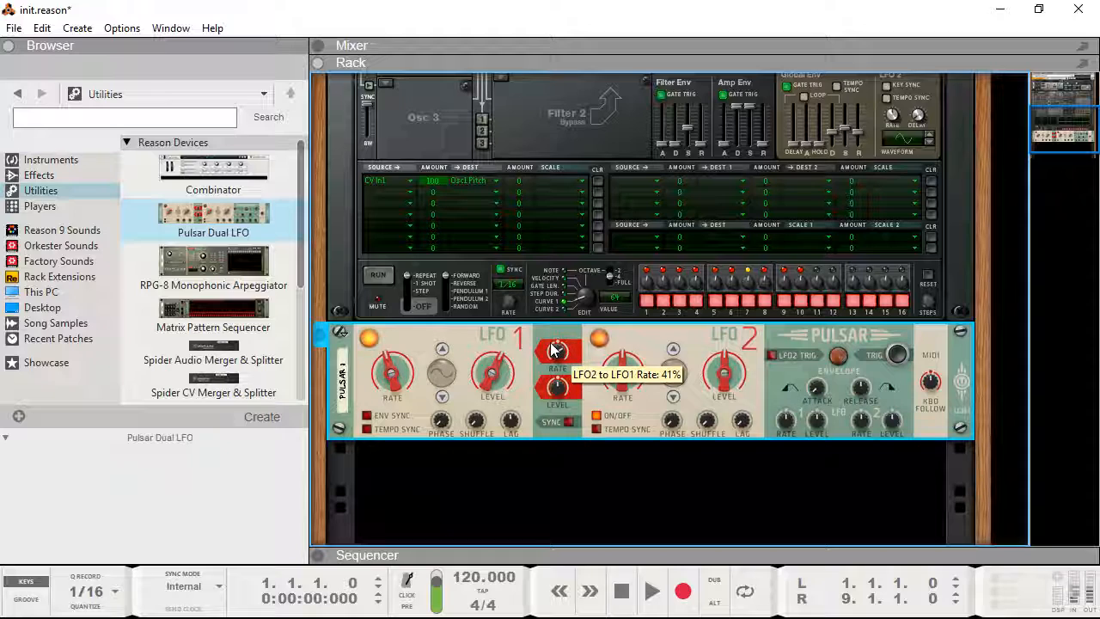
{"action": "mouse_move", "coordinate": [623, 389]}
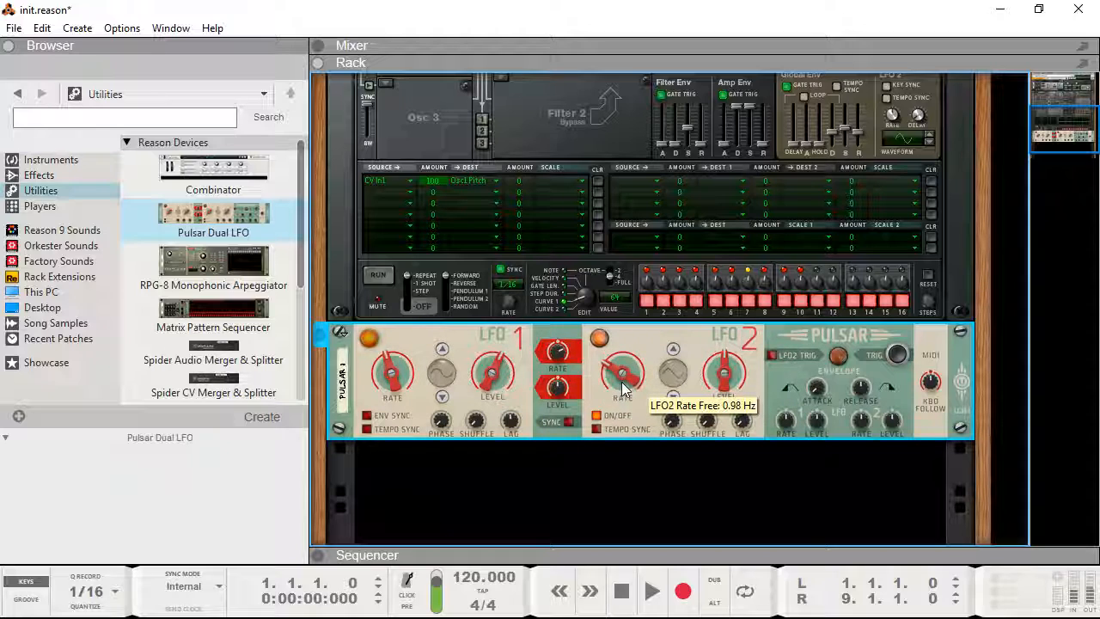
{"action": "left_click_drag", "start_coordinate": [623, 389], "coordinate": [613, 389]}
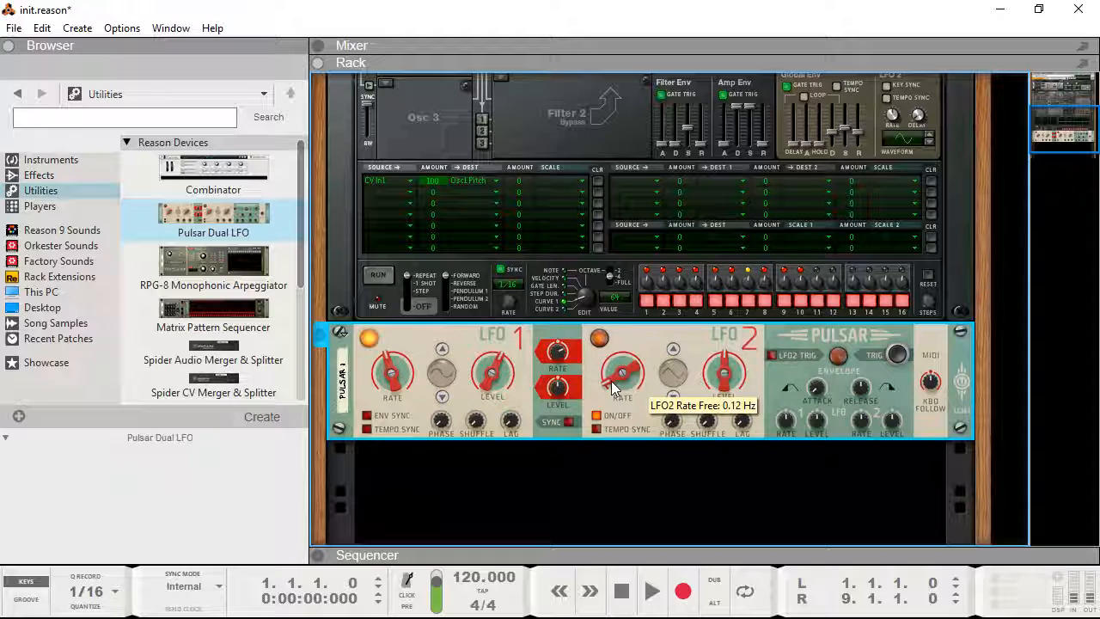
Vary the LFO 1 level and the LFO 2 to LFO 1 rate amount, and set LFO 2's free rate to 2.43 Hz
{"action": "mouse_move", "coordinate": [485, 382]}
{"action": "left_mouse_down"}
{"action": "mouse_move", "coordinate": [490, 397]}
{"action": "mouse_move", "coordinate": [486, 375]}
{"action": "mouse_move", "coordinate": [505, 384]}
{"action": "left_mouse_up"}
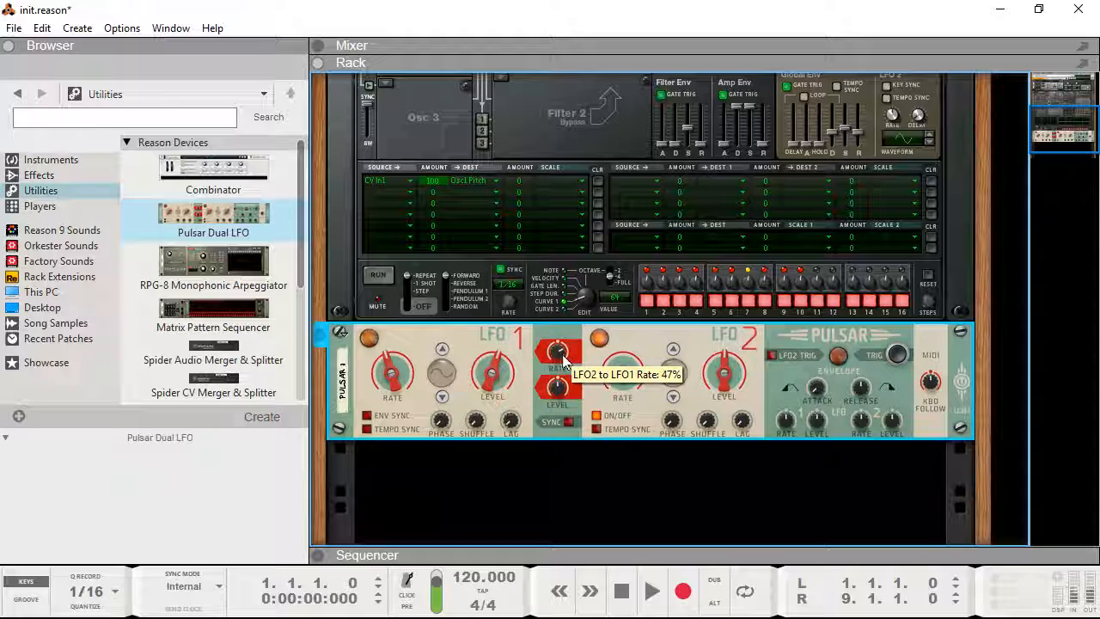
{"action": "left_click_drag", "start_coordinate": [557, 350], "coordinate": [556, 341]}
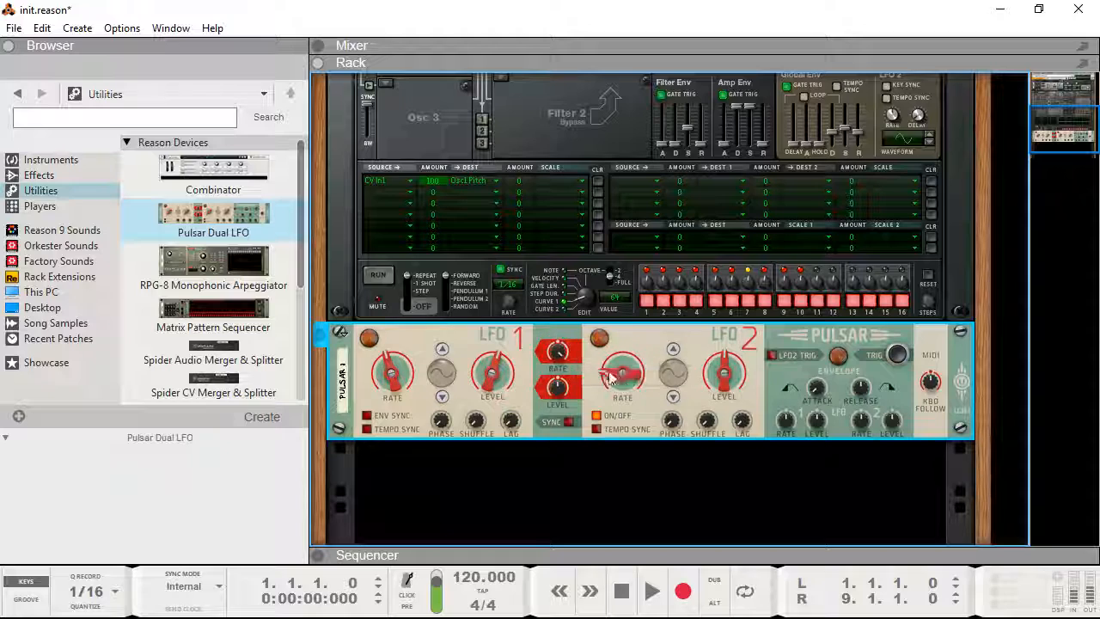
{"action": "left_click_drag", "start_coordinate": [615, 368], "coordinate": [615, 361]}
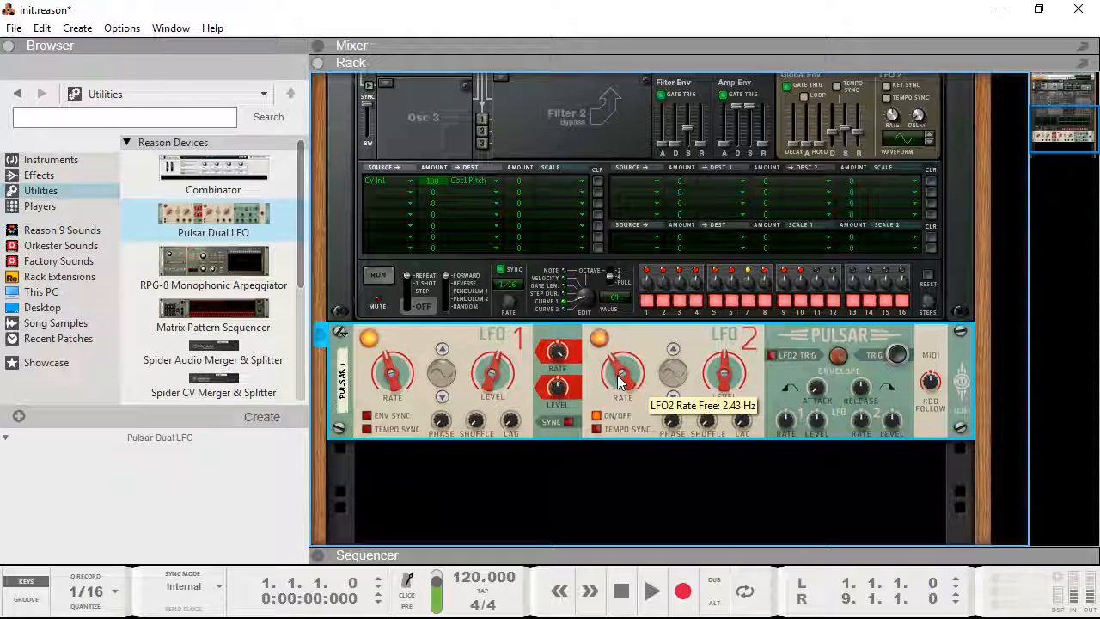
Switch LFO 2 to the square waveform and raise its free rate
{"action": "left_click", "coordinate": [674, 398]}
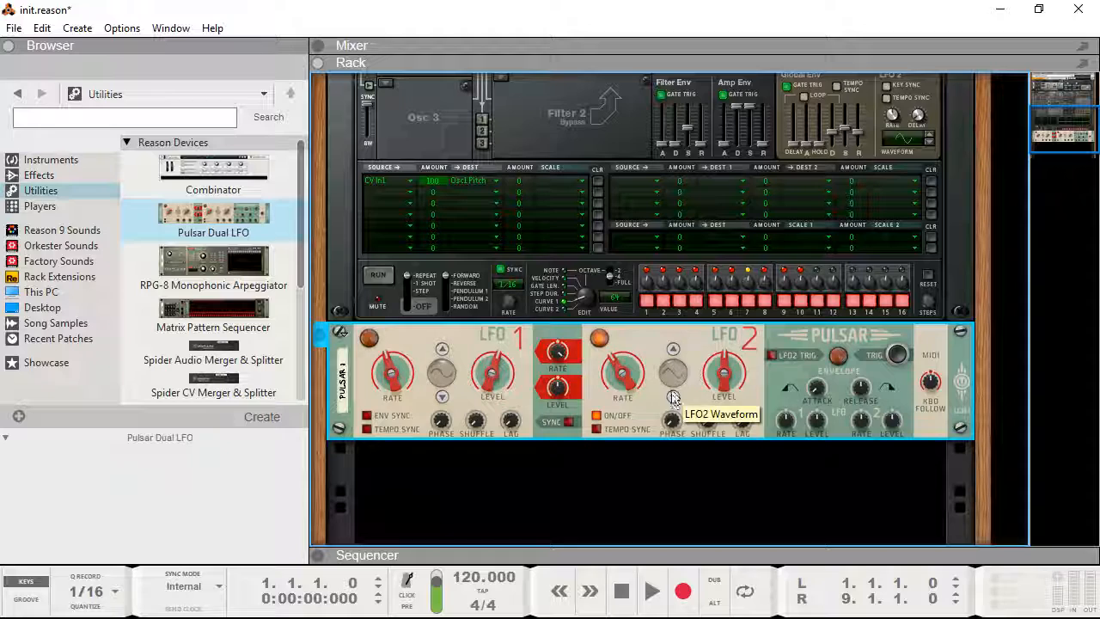
{"action": "scroll", "coordinate": [624, 381], "scroll_direction": "down", "scroll_amount": 5}
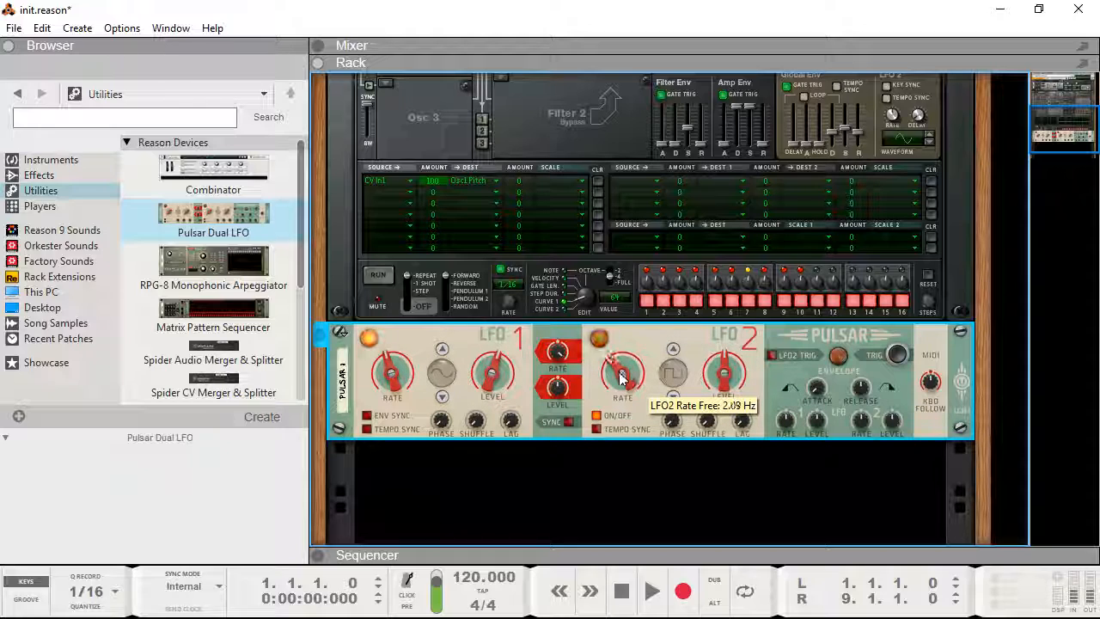
{"action": "left_click_drag", "start_coordinate": [623, 381], "coordinate": [617, 370]}
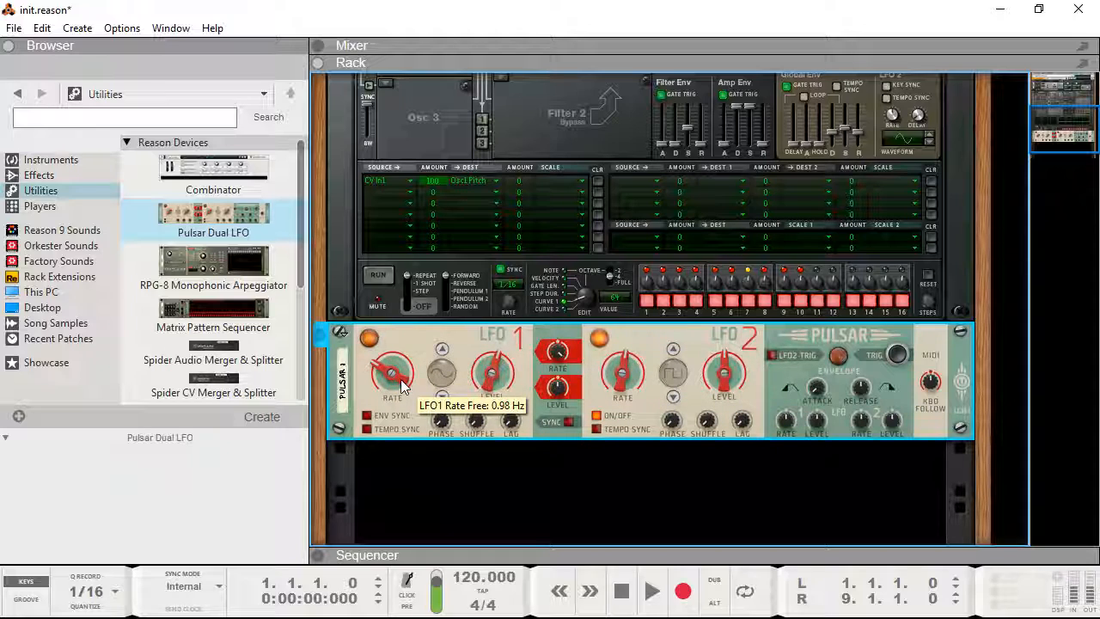
Set the LFO 2 to LFO 1 rate amount to 9% and LFO 1's free rate to 2.89 Hz
{"action": "left_click_drag", "start_coordinate": [401, 379], "coordinate": [401, 376]}
{"action": "left_click_drag", "start_coordinate": [552, 365], "coordinate": [561, 385]}
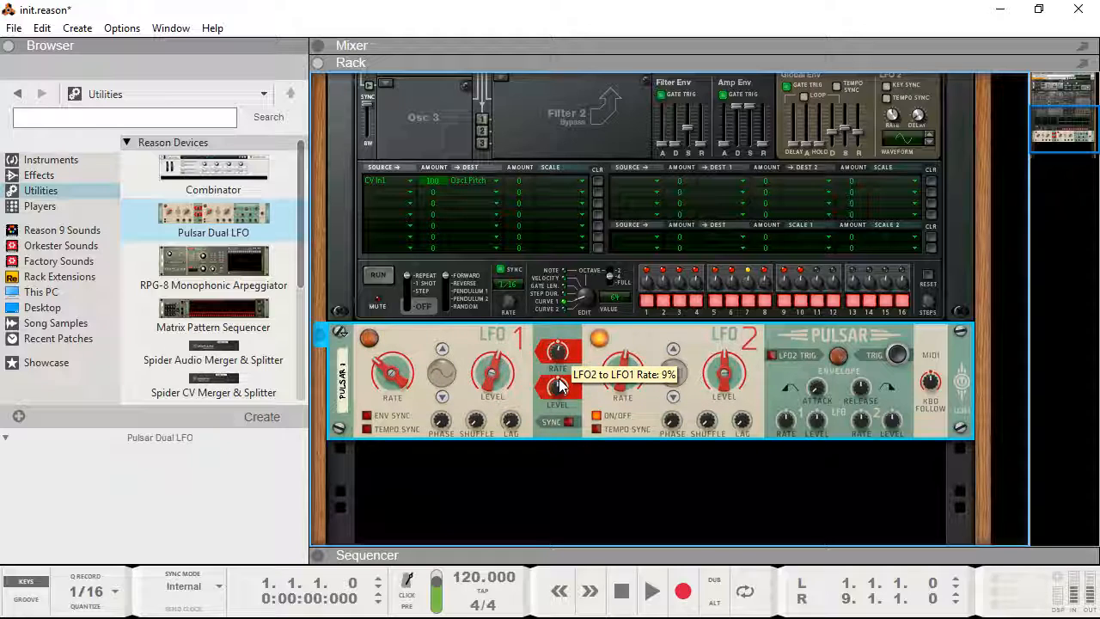
{"action": "left_click_drag", "start_coordinate": [393, 385], "coordinate": [391, 378]}
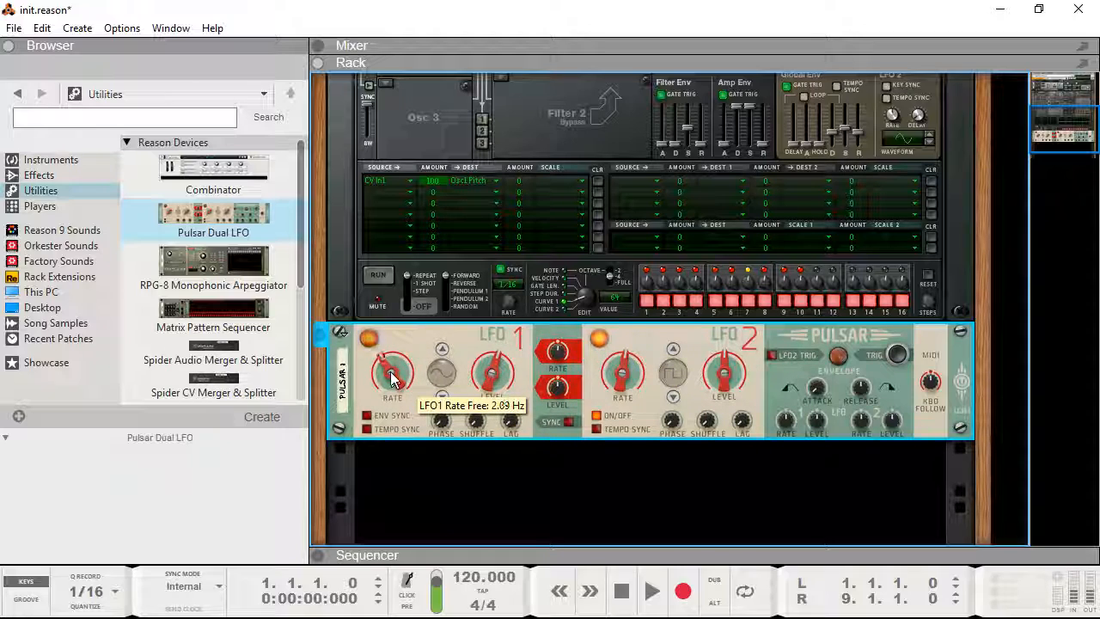
Increase the LFO 2 to LFO 1 rate amount and set LFO 2's free rate to 37.3 Hz, keeping the square waveform
{"action": "left_click_drag", "start_coordinate": [557, 361], "coordinate": [533, 340]}
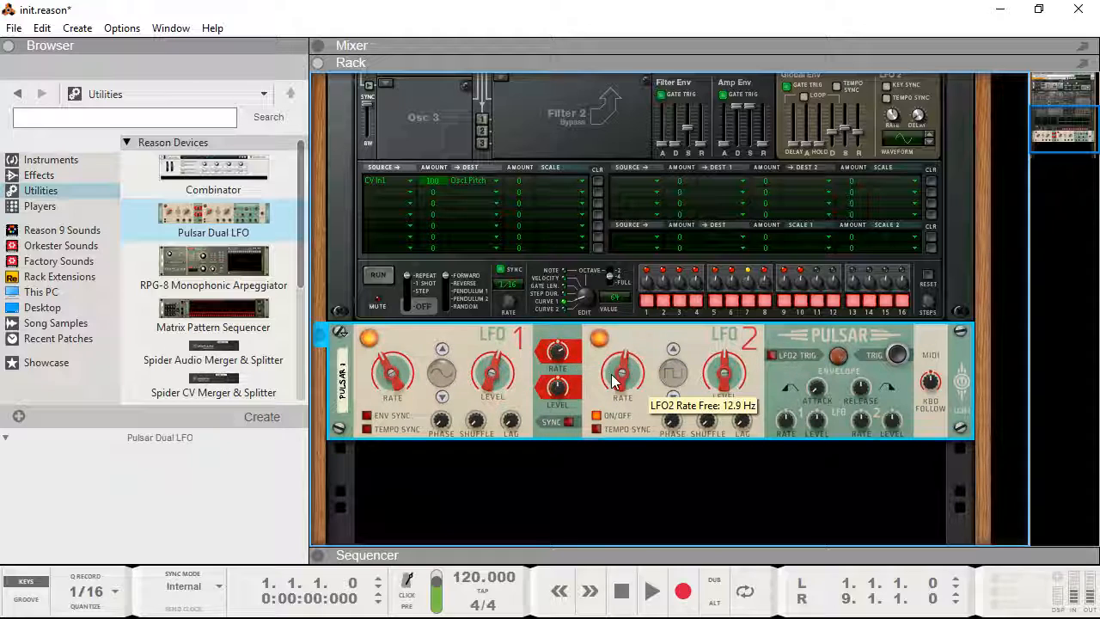
{"action": "left_click_drag", "start_coordinate": [623, 381], "coordinate": [599, 361]}
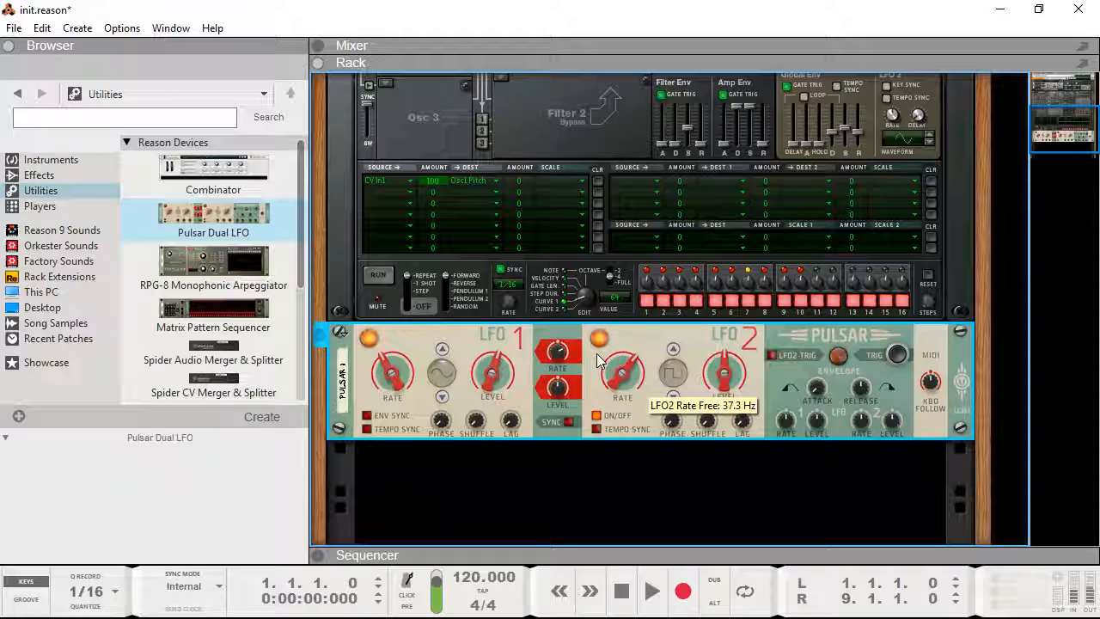
{"action": "left_click", "coordinate": [672, 399]}
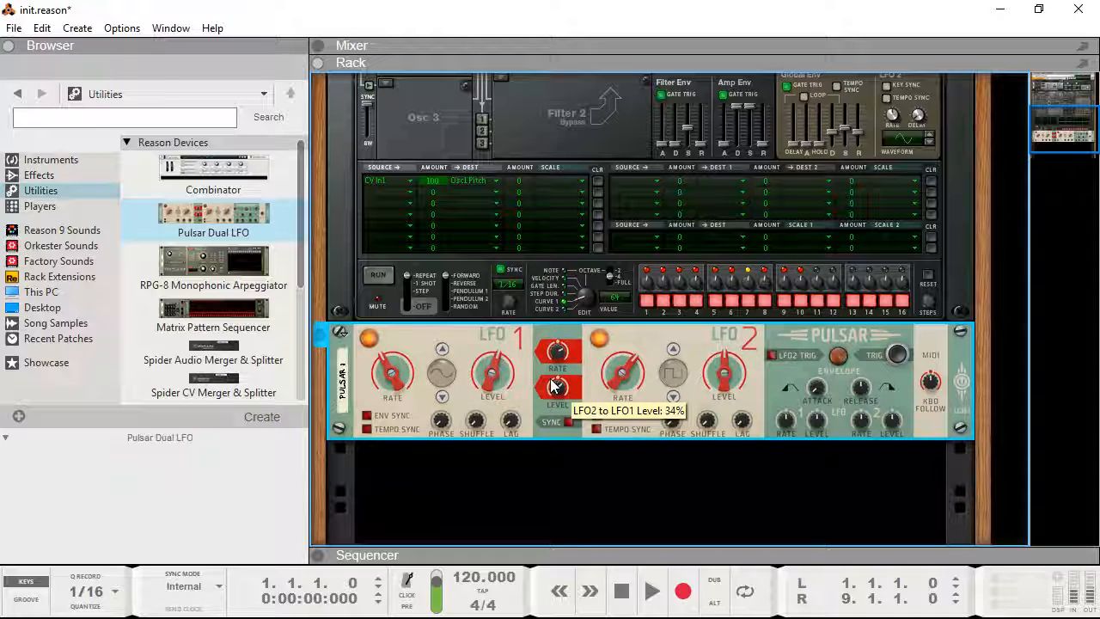
Reset the LFO 2 to LFO 1 level amount to 0% and lower LFO 2's free rate
{"action": "mouse_move", "coordinate": [555, 384]}
{"action": "left_mouse_down"}
{"action": "mouse_move", "coordinate": [563, 416]}
{"action": "mouse_move", "coordinate": [585, 430]}
{"action": "mouse_move", "coordinate": [560, 403]}
{"action": "left_mouse_up"}
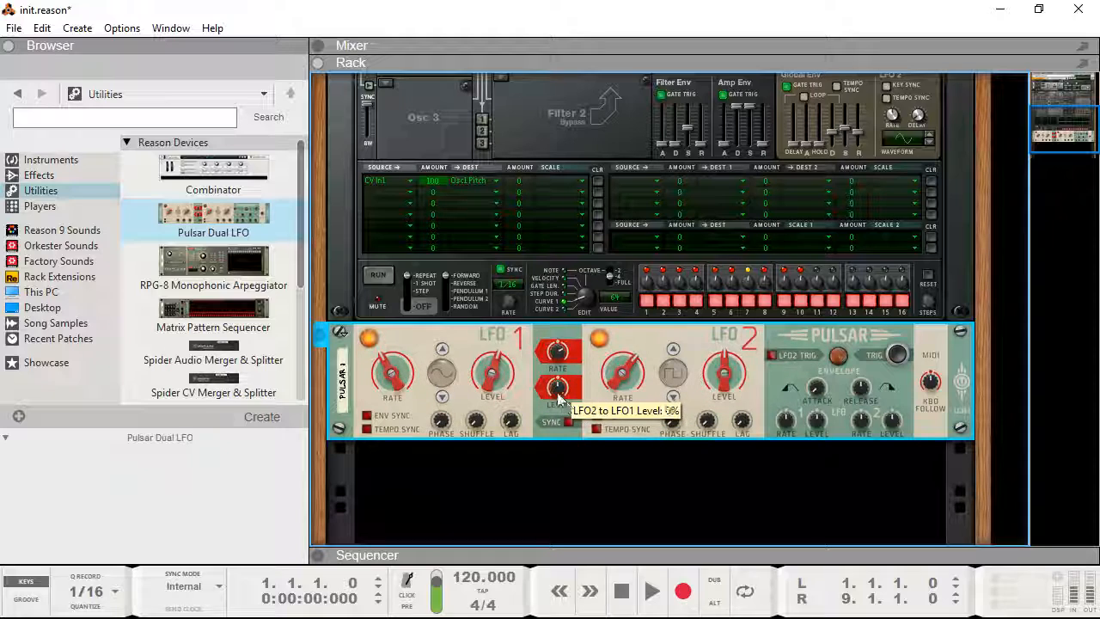
{"action": "left_click_drag", "start_coordinate": [620, 380], "coordinate": [558, 392]}
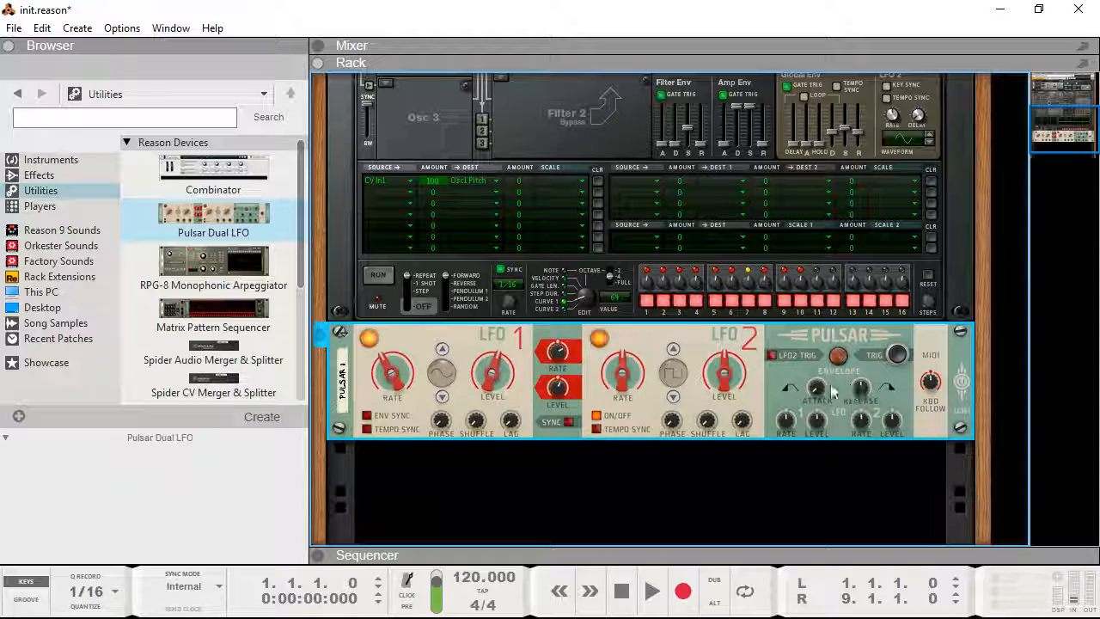
Try the envelope's LFO 2 Trig with LFO 1's free rate at 0.62 Hz, and switch LFO 2 off
{"action": "left_click", "coordinate": [777, 358]}
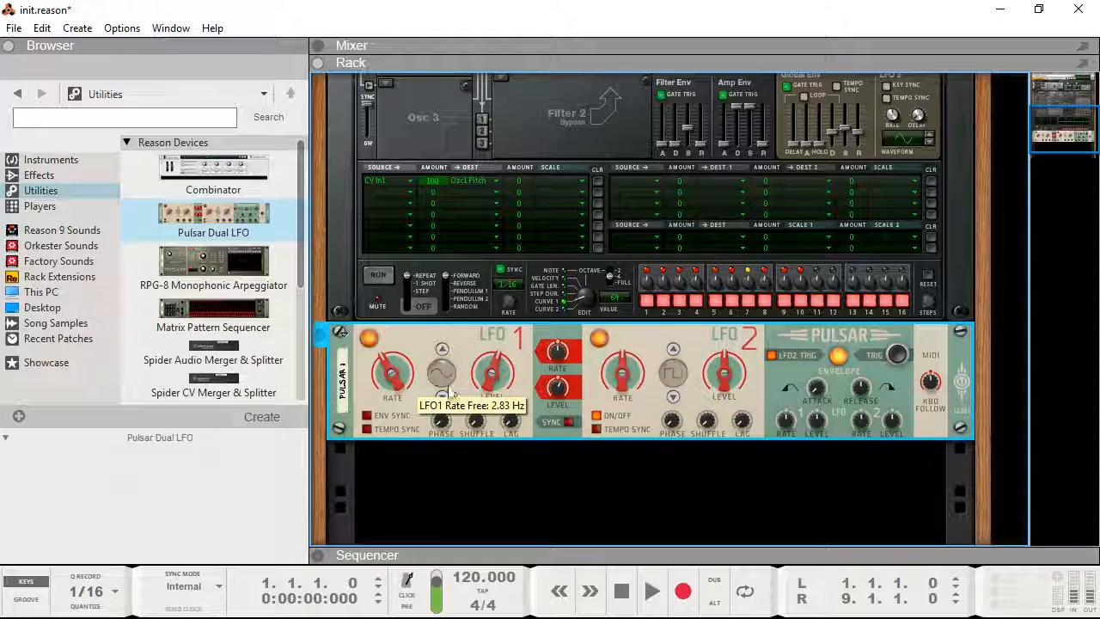
{"action": "mouse_move", "coordinate": [398, 386]}
{"action": "left_mouse_down"}
{"action": "mouse_move", "coordinate": [398, 371]}
{"action": "mouse_move", "coordinate": [398, 391]}
{"action": "left_mouse_up"}
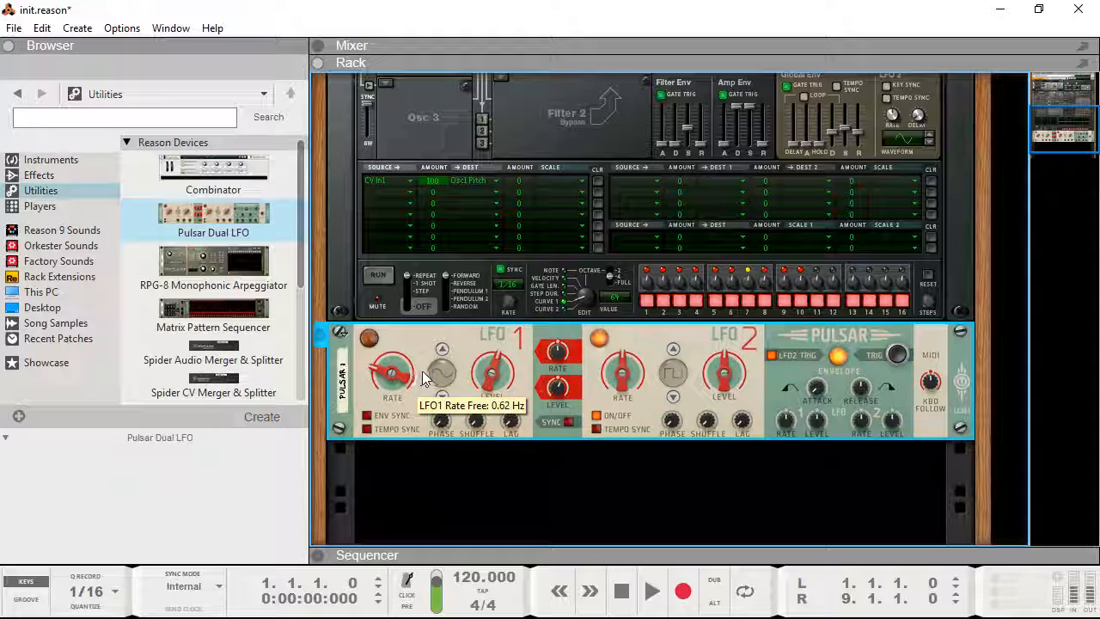
{"action": "left_click", "coordinate": [599, 418]}
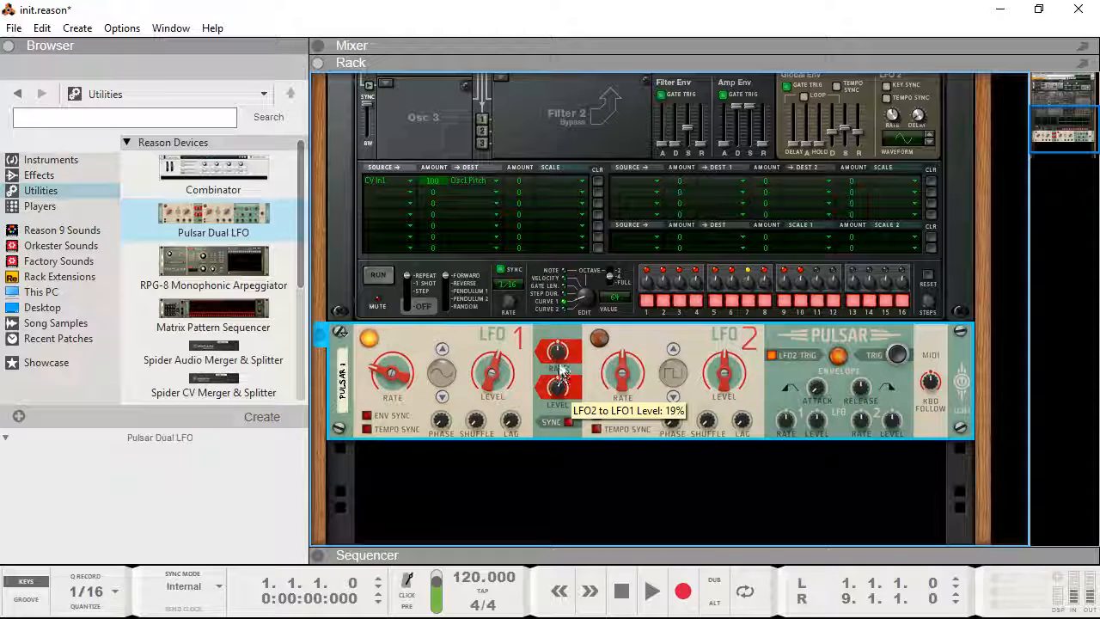
{"action": "left_click_drag", "start_coordinate": [558, 356], "coordinate": [561, 390]}
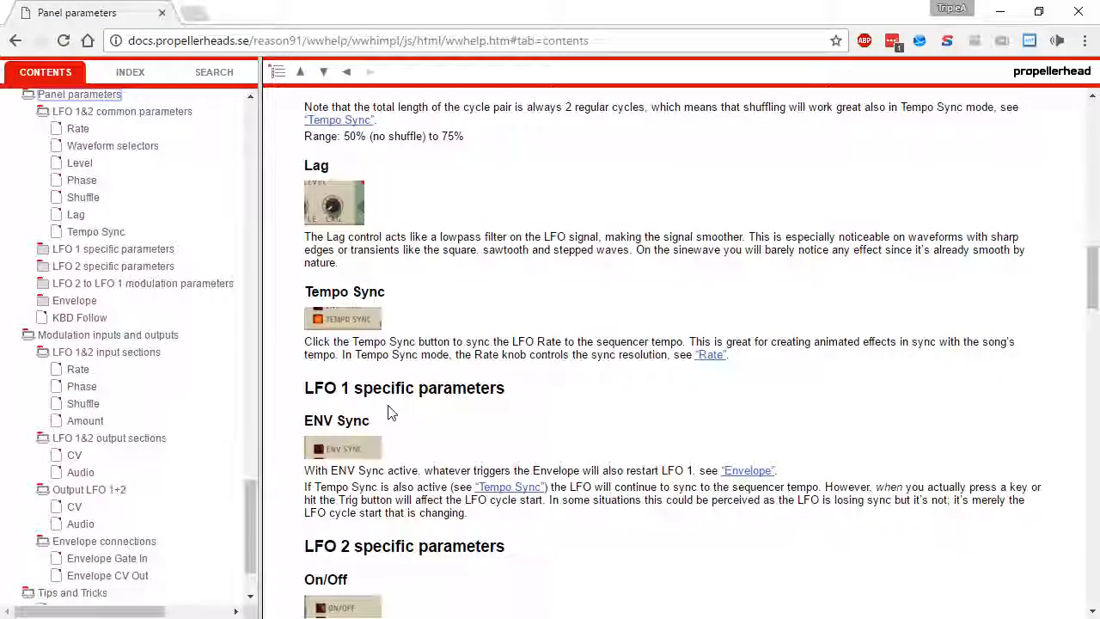
Read the manual's LFO 2 to LFO 1 modulation and Envelope sections, and check the Envelope Gate In jack on Pulsar's rear panel in Reason
{"action": "scroll", "coordinate": [389, 413], "scroll_direction": "down", "scroll_amount": 3}
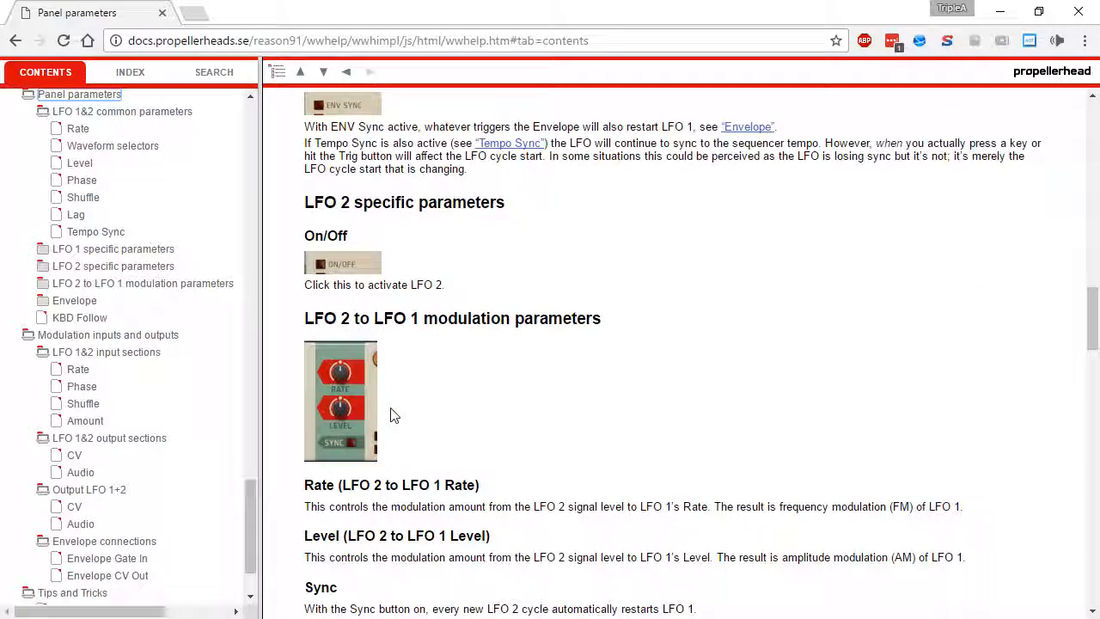
{"action": "scroll", "coordinate": [391, 415], "scroll_direction": "down", "scroll_amount": 6}
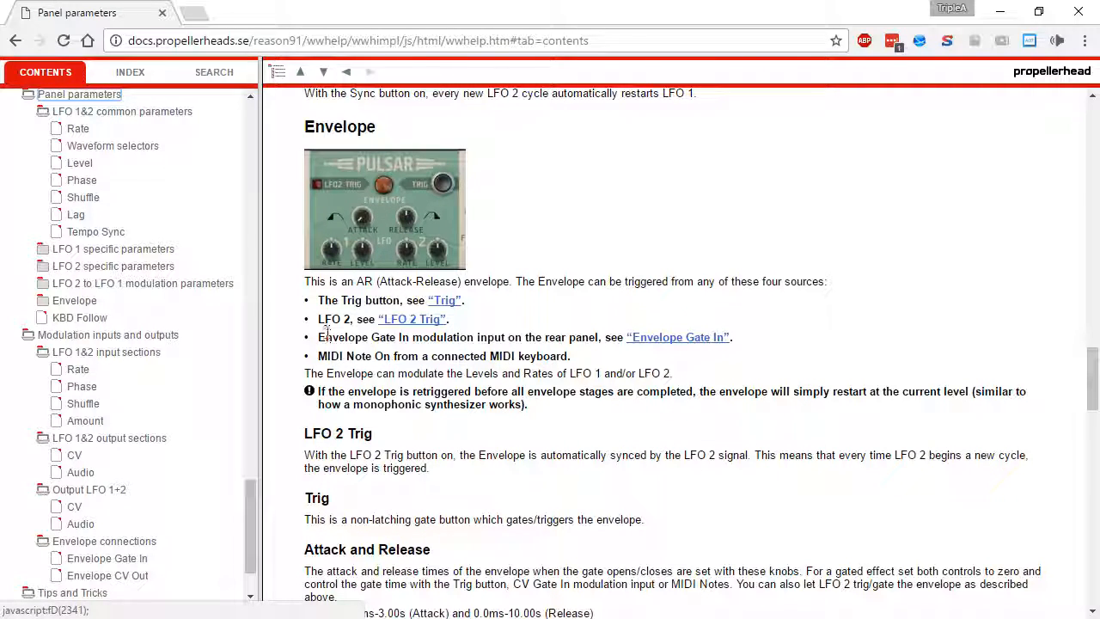
{"action": "left_click_drag", "start_coordinate": [323, 319], "coordinate": [738, 337]}
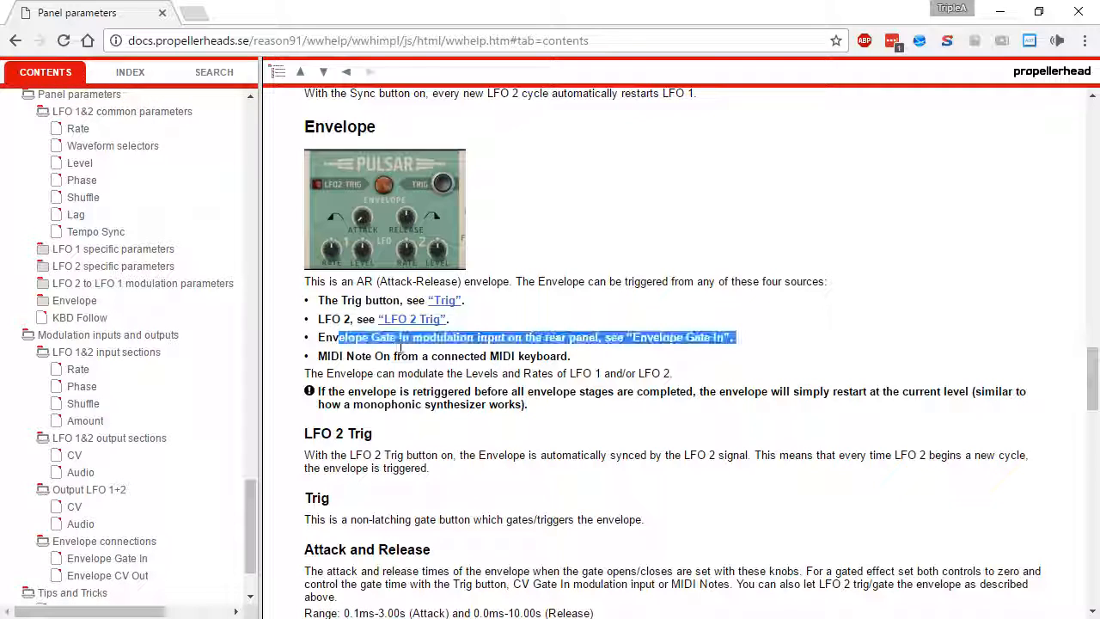
{"action": "left_click_drag", "start_coordinate": [417, 344], "coordinate": [511, 337]}
{"action": "key", "text": "alt+Tab"}
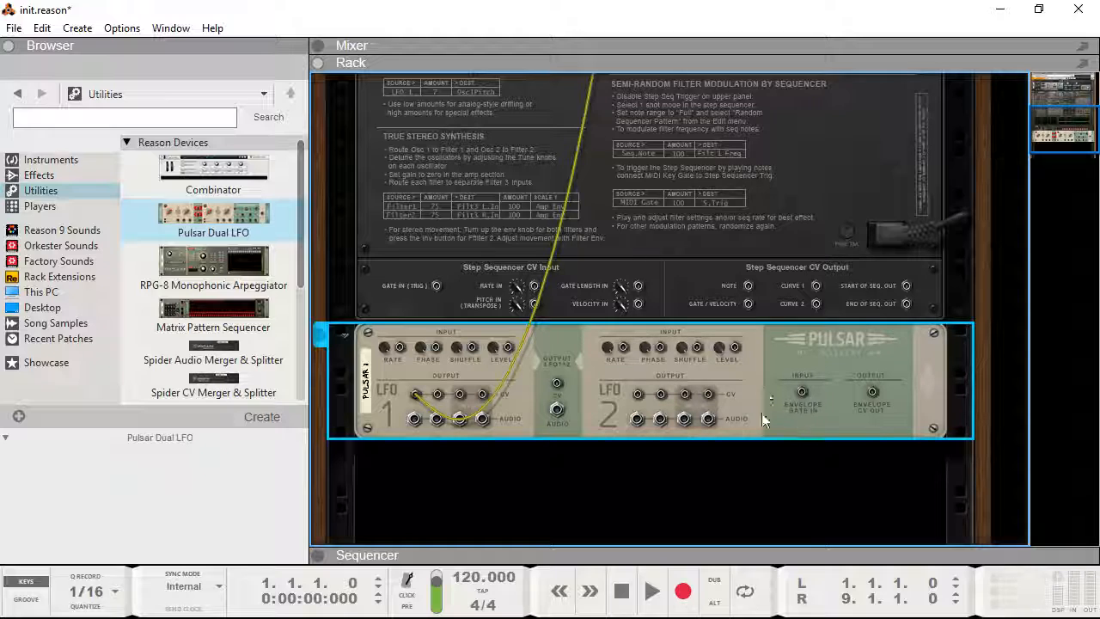
{"action": "key", "text": "Tab"}
{"action": "key", "text": "alt+Tab"}
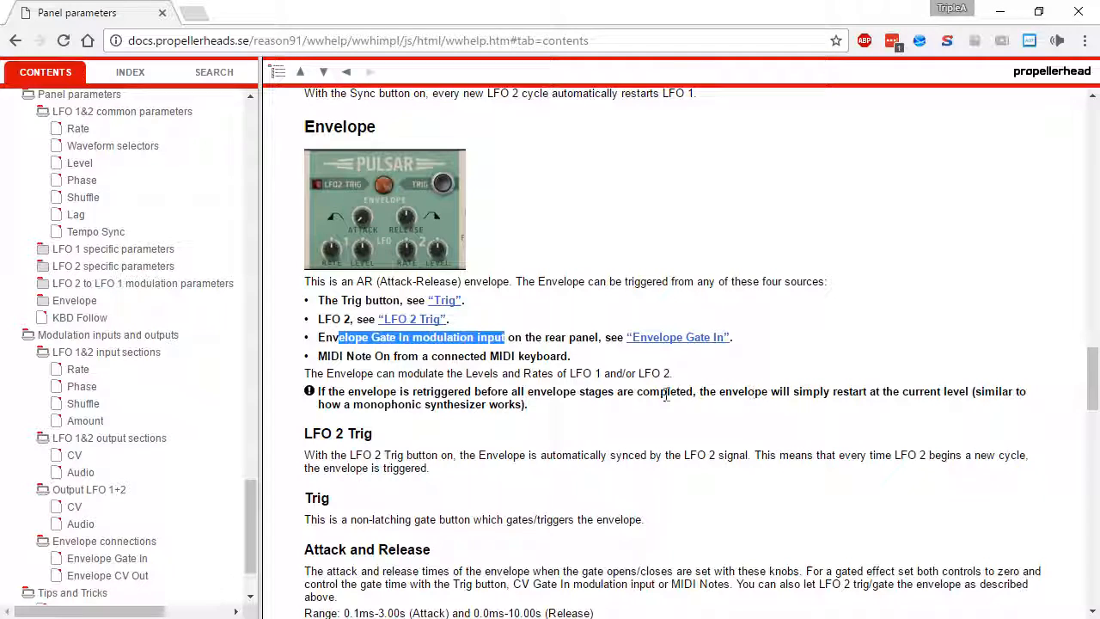
Read the manual's notes on MIDI triggering, LFO 2 Trig, Attack and Release, and envelope rate modulation
{"action": "left_click", "coordinate": [348, 359]}
{"action": "left_click_drag", "start_coordinate": [348, 360], "coordinate": [399, 359]}
{"action": "left_click", "coordinate": [438, 361]}
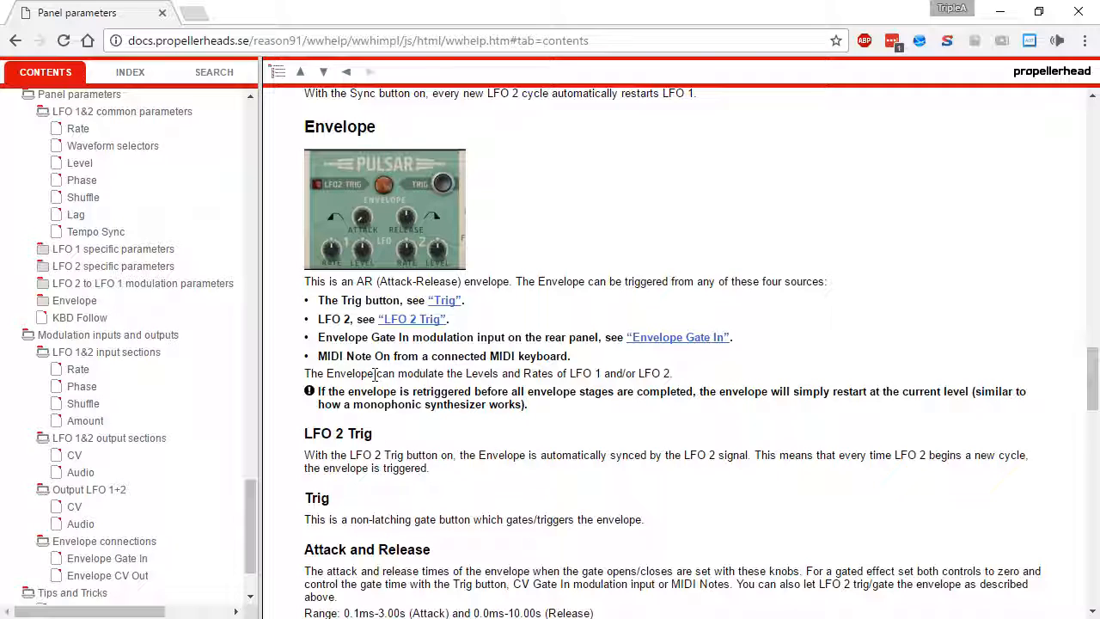
{"action": "scroll", "coordinate": [375, 378], "scroll_direction": "down", "scroll_amount": 4}
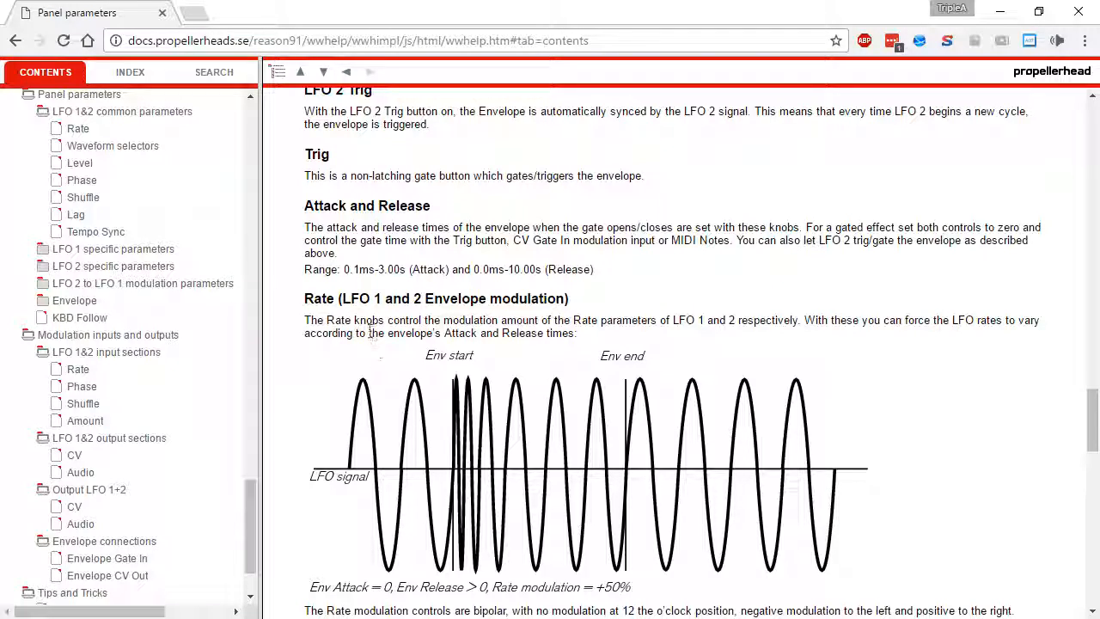
{"action": "scroll", "coordinate": [368, 325], "scroll_direction": "up", "scroll_amount": 5}
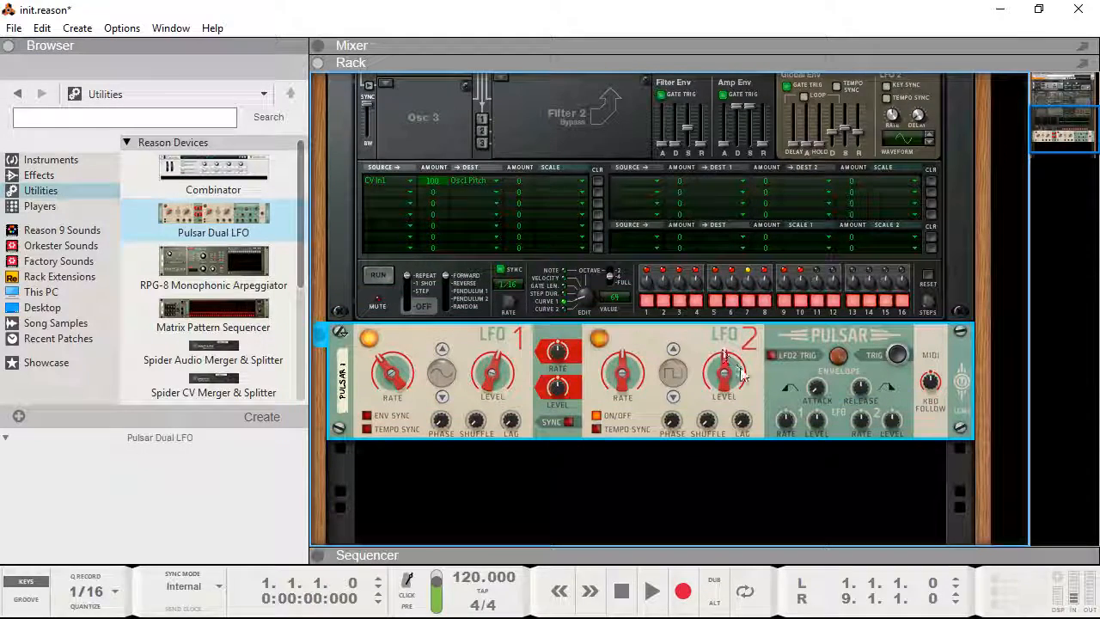
{"action": "key", "text": "Tab"}
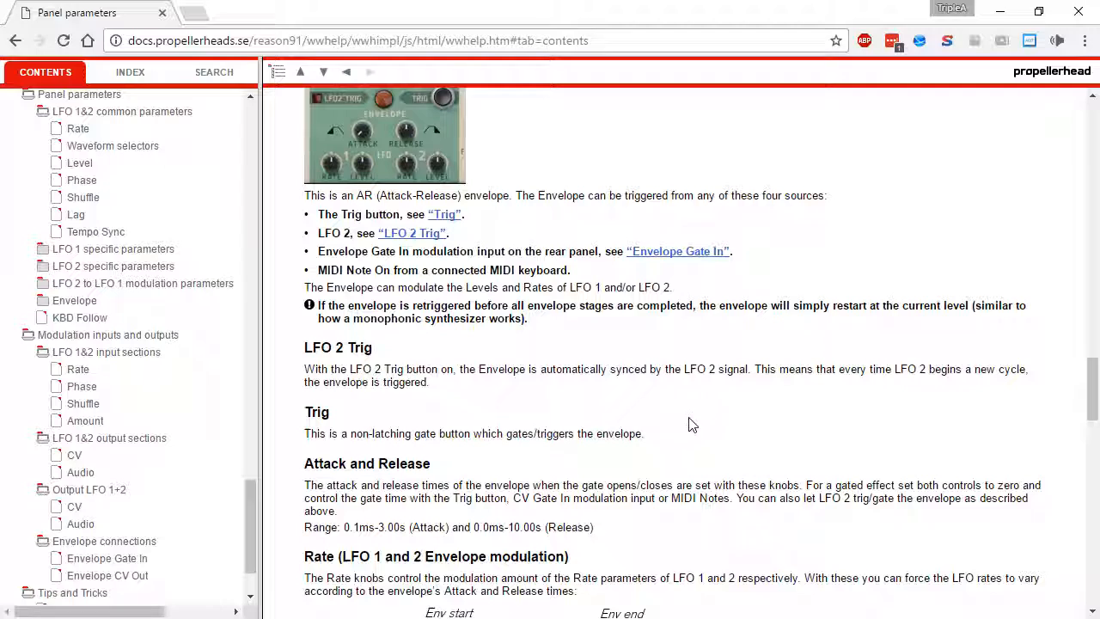
{"action": "scroll", "coordinate": [422, 401], "scroll_direction": "down", "scroll_amount": 3}
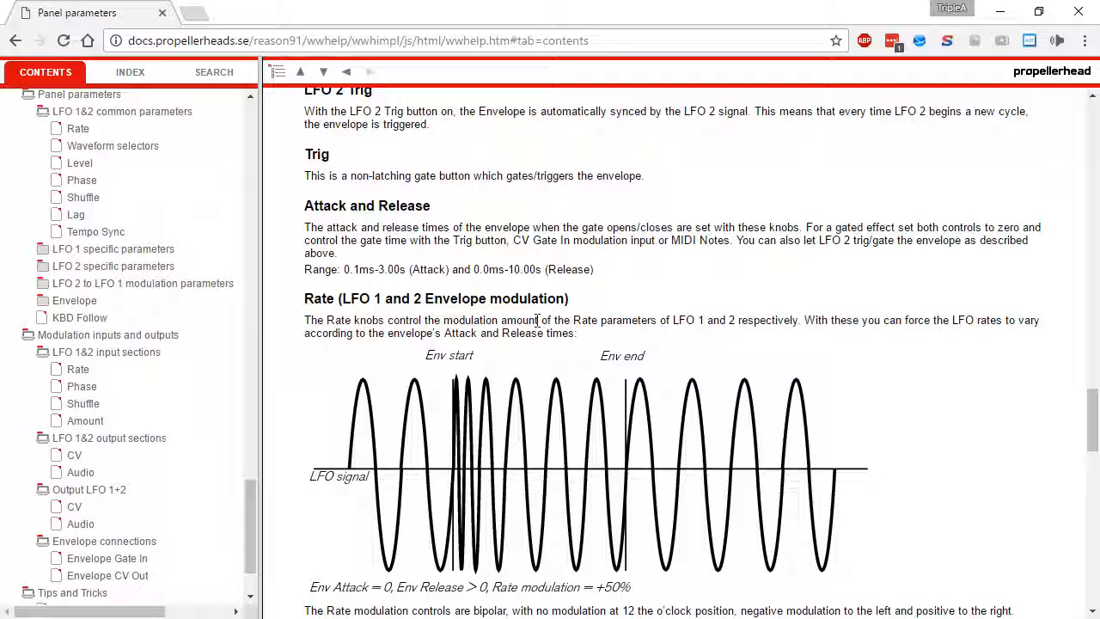
Switch to Reason, enable the envelope's LFO 2 Trig, and try LFO 1's envelope rate amount at 37% with an adjusted attack
{"action": "key", "text": "alt+Tab"}
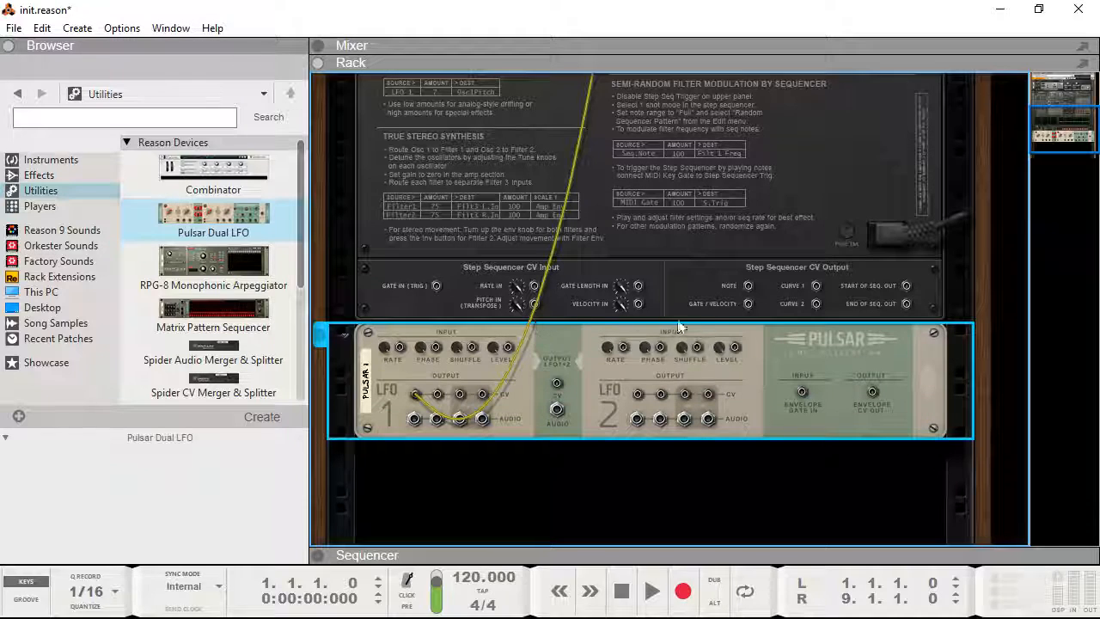
{"action": "key", "text": "Tab"}
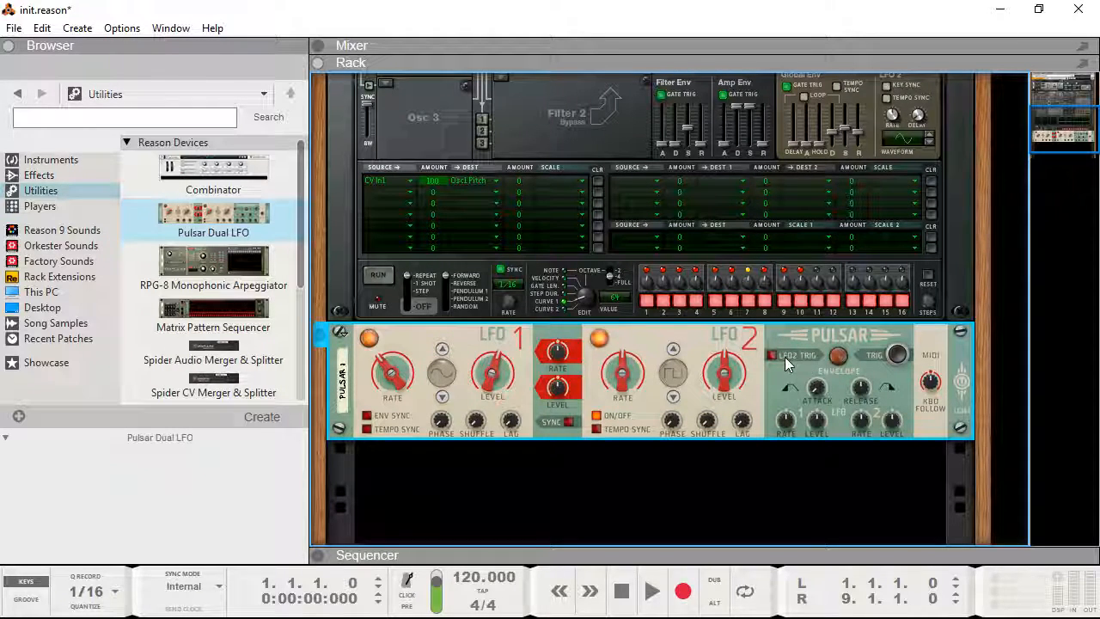
{"action": "left_click", "coordinate": [779, 355]}
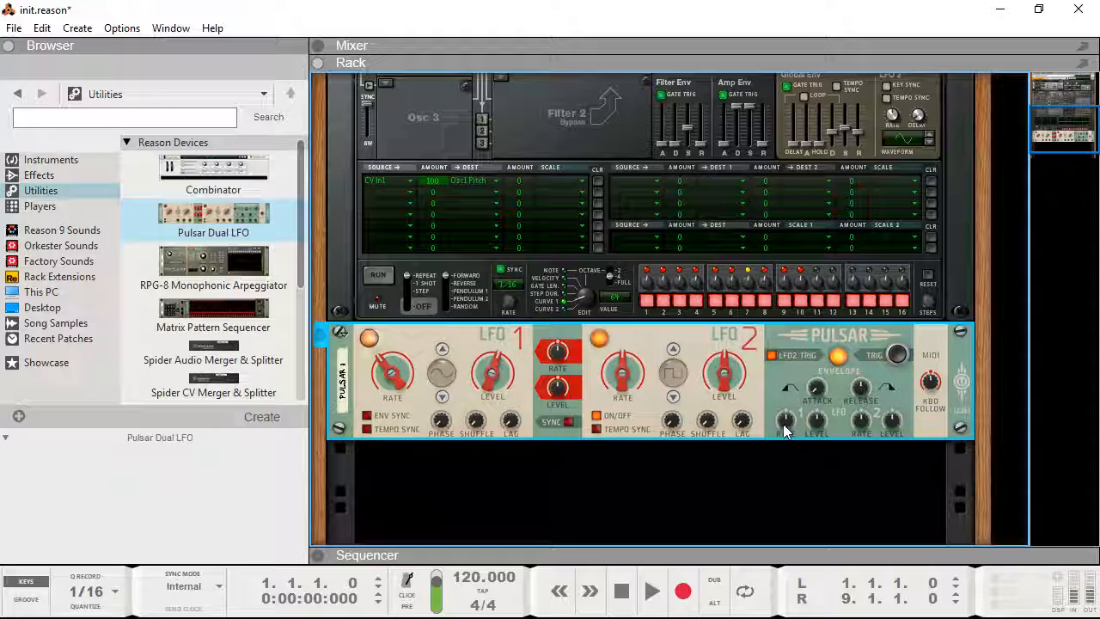
{"action": "mouse_move", "coordinate": [786, 419]}
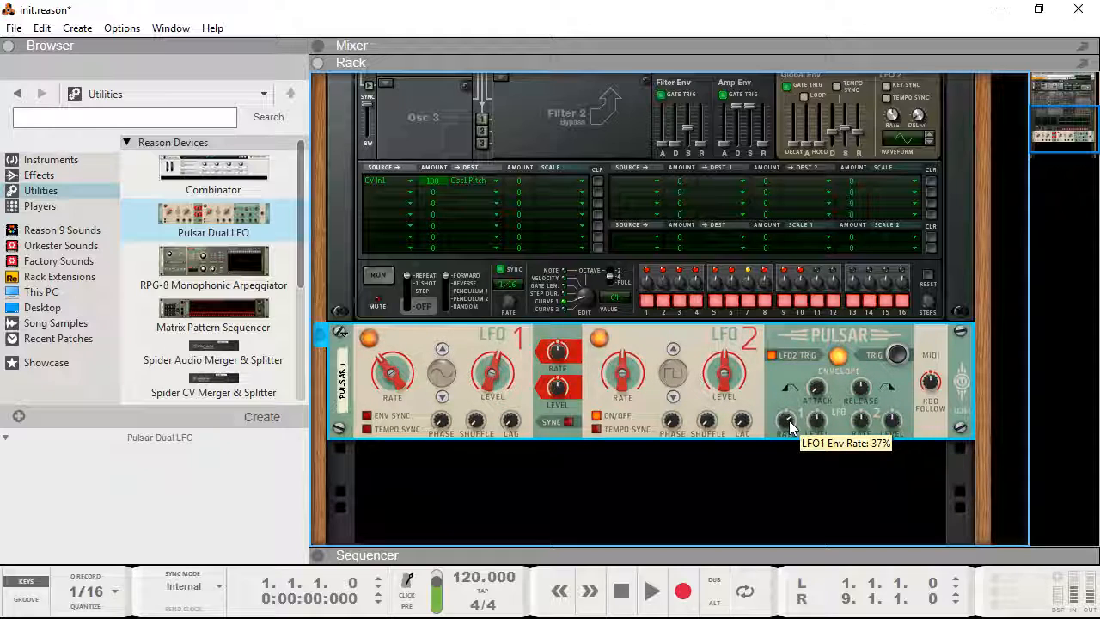
{"action": "mouse_move", "coordinate": [817, 387]}
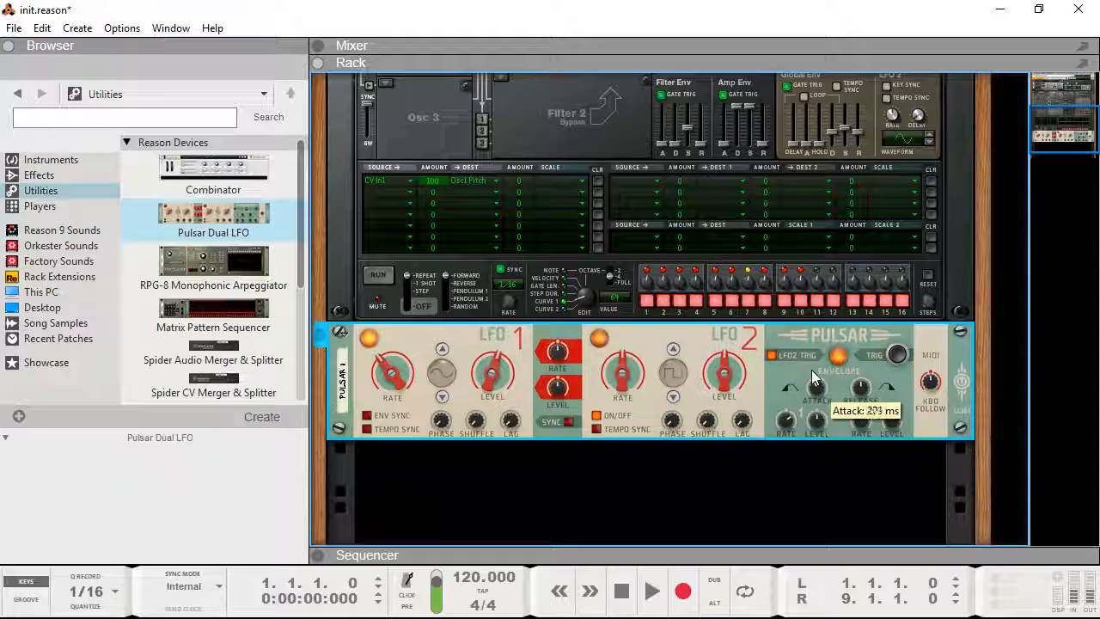
{"action": "mouse_move", "coordinate": [855, 388]}
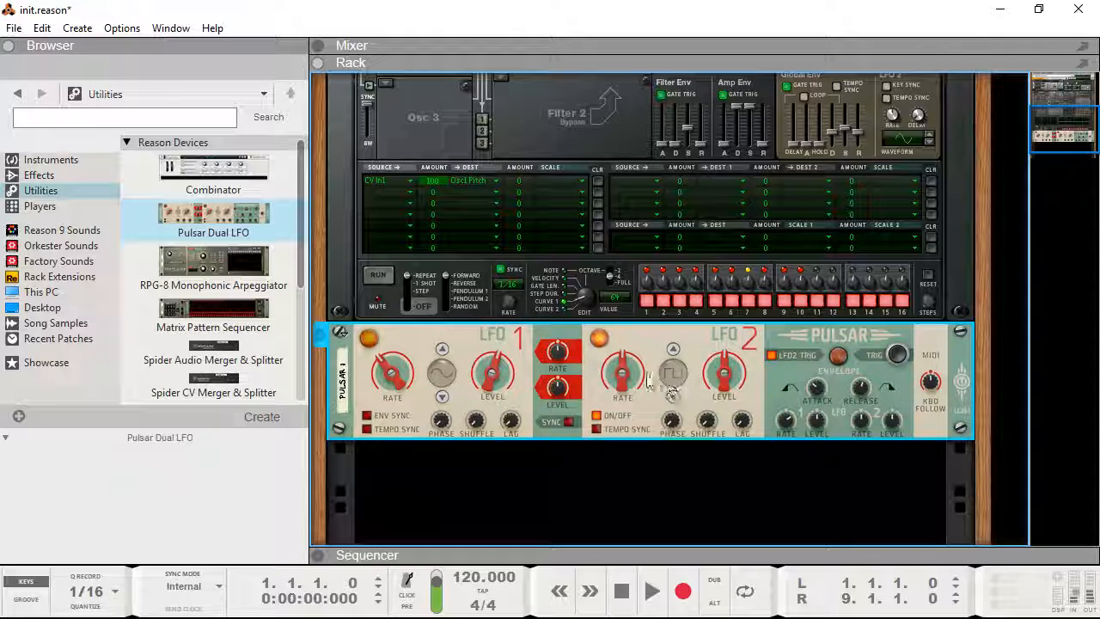
Vary LFO 2's free rate, ending at 32.0 Hz, and adjust LFO 1's envelope rate amount
{"action": "mouse_move", "coordinate": [636, 372]}
{"action": "left_click_drag", "start_coordinate": [626, 376], "coordinate": [610, 364]}
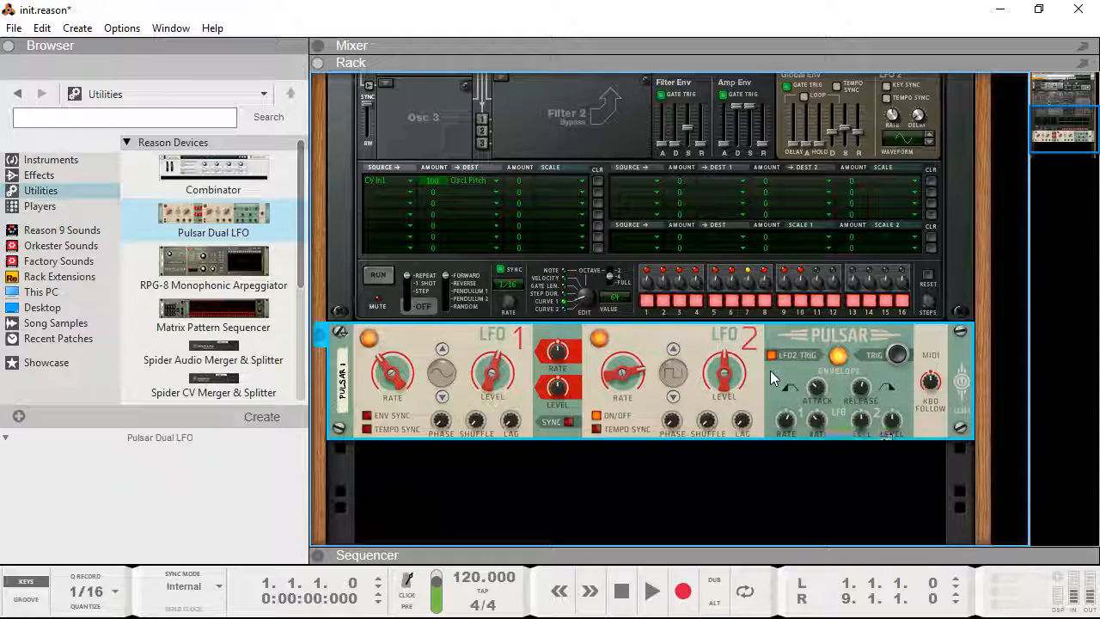
{"action": "left_click_drag", "start_coordinate": [624, 378], "coordinate": [631, 389]}
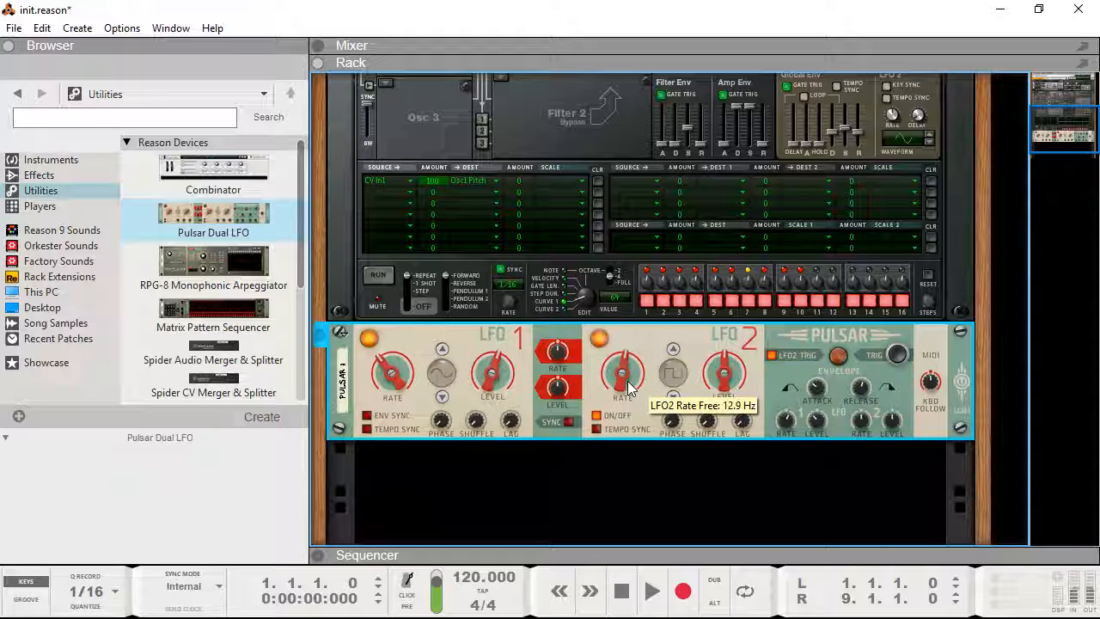
{"action": "left_click_drag", "start_coordinate": [789, 421], "coordinate": [823, 442]}
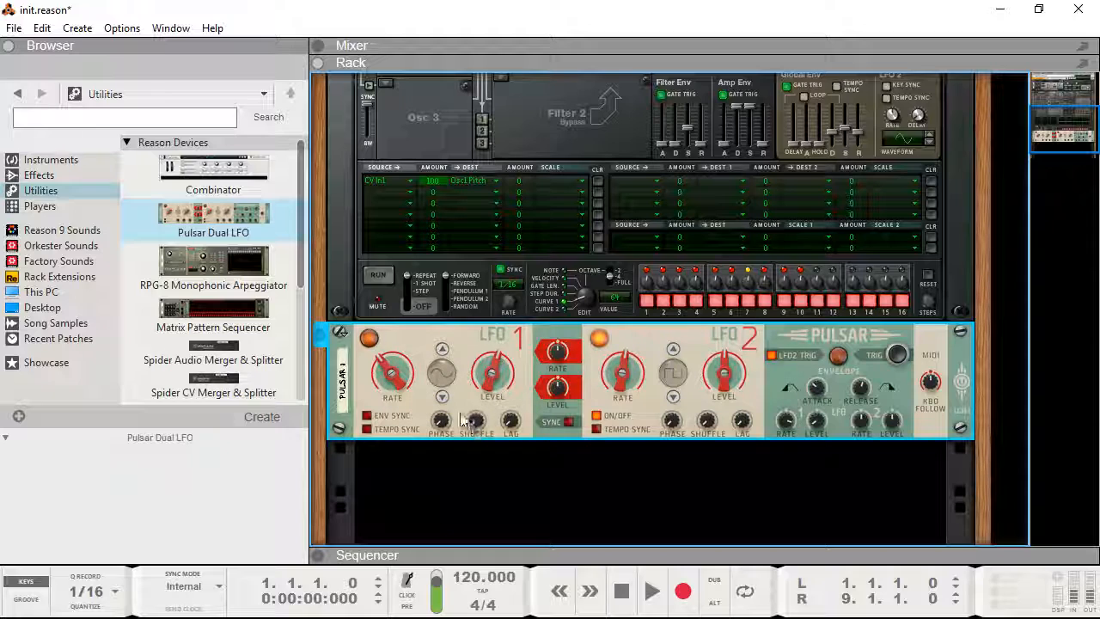
{"action": "left_click_drag", "start_coordinate": [791, 433], "coordinate": [789, 439]}
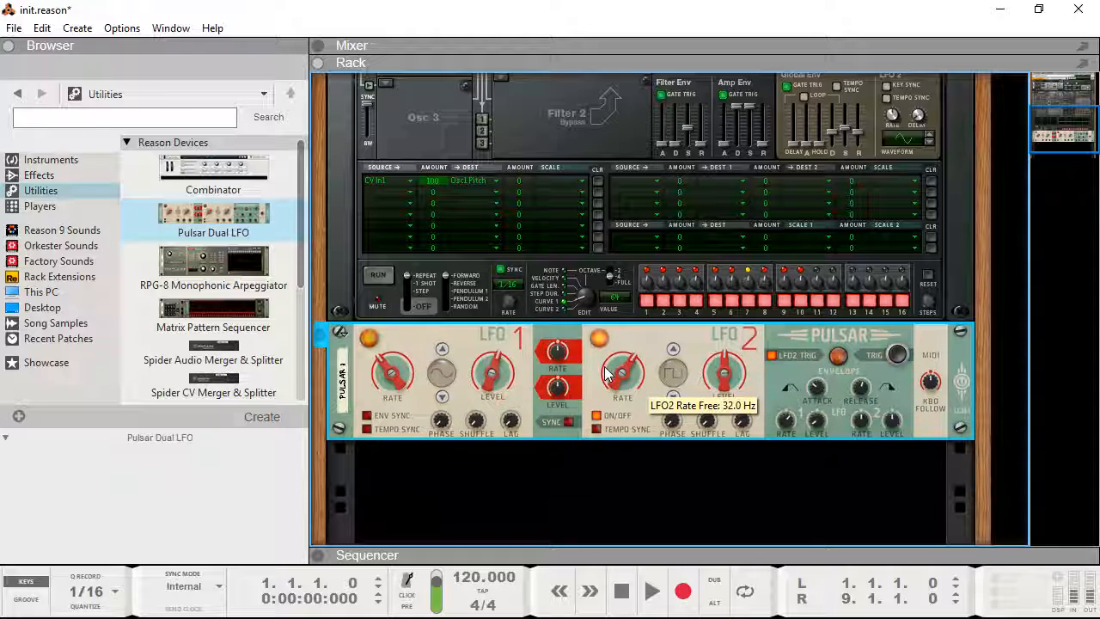
Adjust LFO 1's envelope rate and level amounts together with the envelope's attack and release times
{"action": "left_click_drag", "start_coordinate": [784, 421], "coordinate": [796, 451]}
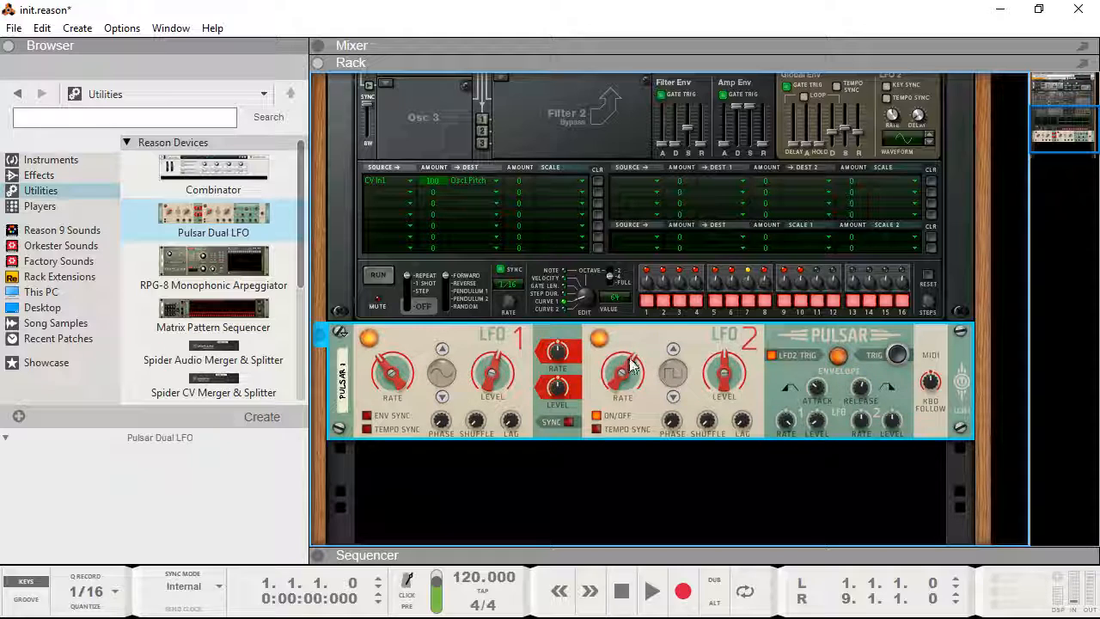
{"action": "left_click_drag", "start_coordinate": [821, 433], "coordinate": [818, 385]}
{"action": "left_click_drag", "start_coordinate": [785, 420], "coordinate": [809, 368]}
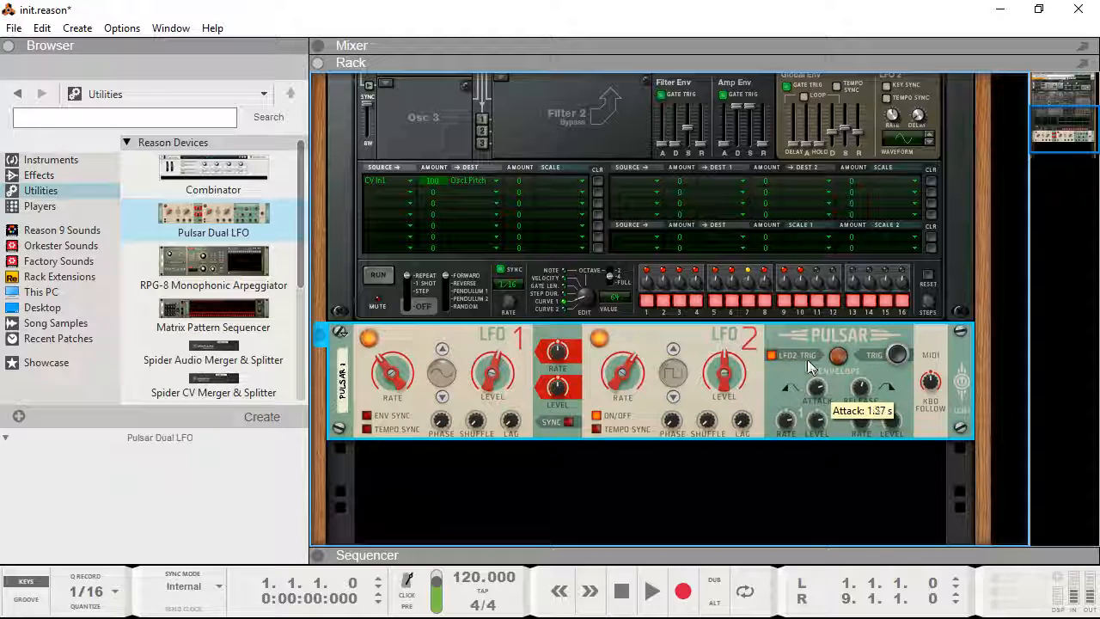
{"action": "left_click_drag", "start_coordinate": [862, 395], "coordinate": [890, 417]}
{"action": "left_click_drag", "start_coordinate": [815, 387], "coordinate": [817, 418]}
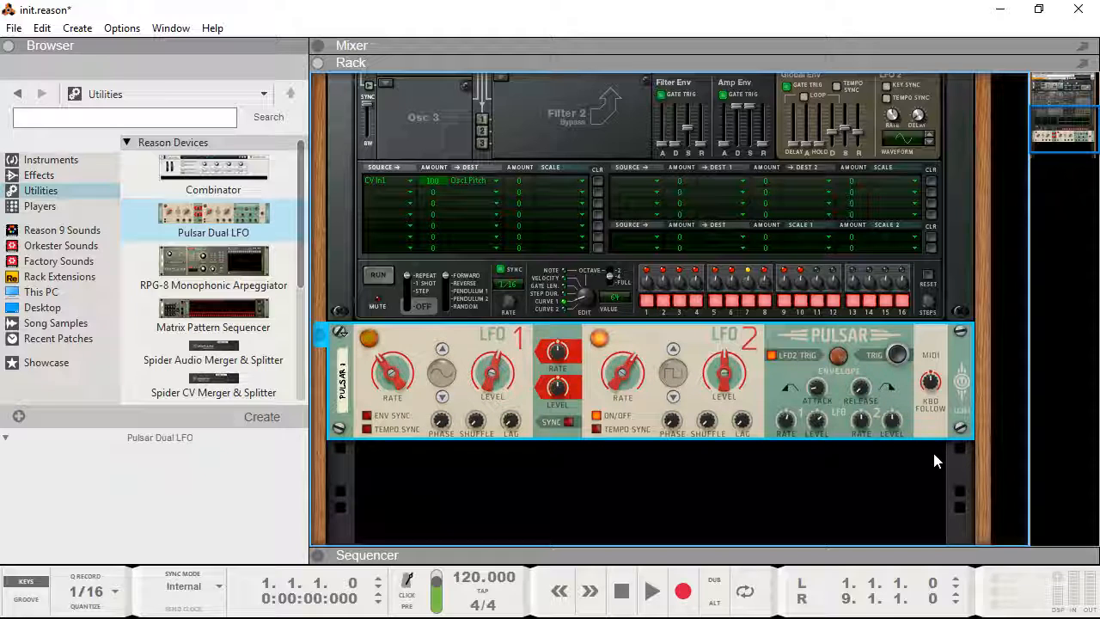
Switch to the manual in the browser and read its envelope rate and level modulation sections down to KBD Follow
{"action": "key", "text": "Tab"}
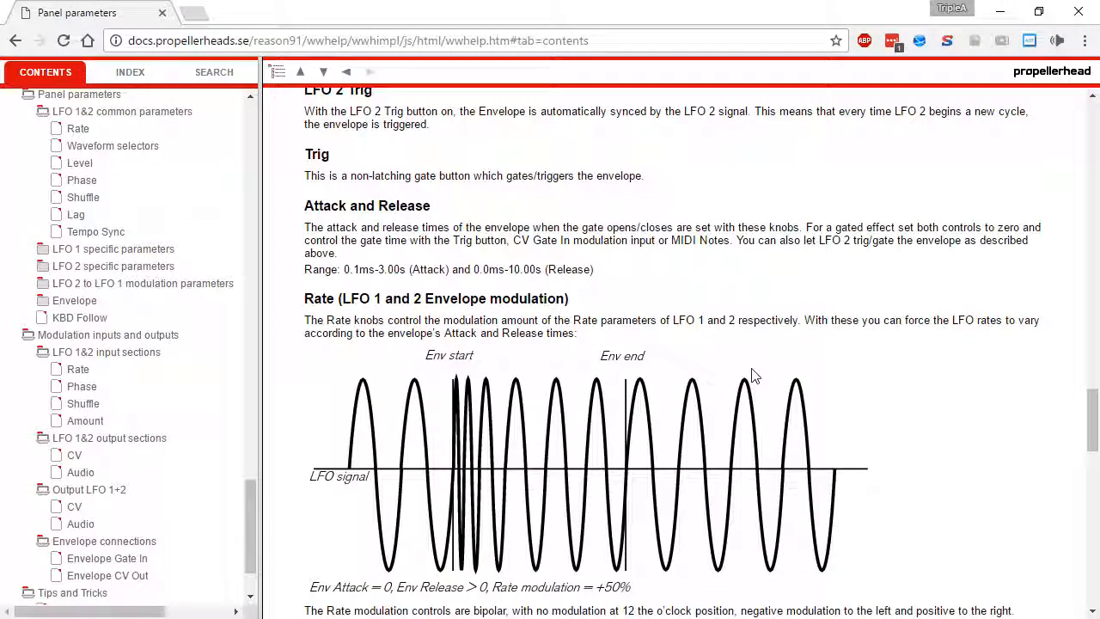
{"action": "scroll", "coordinate": [578, 375], "scroll_direction": "down", "scroll_amount": 5}
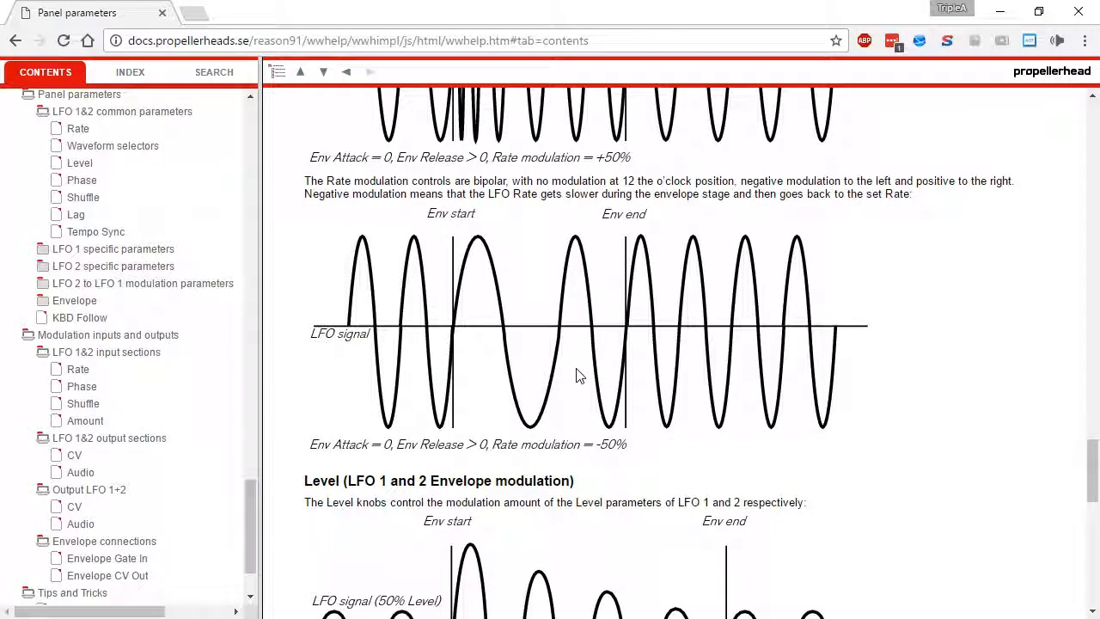
{"action": "scroll", "coordinate": [578, 375], "scroll_direction": "down", "scroll_amount": 10}
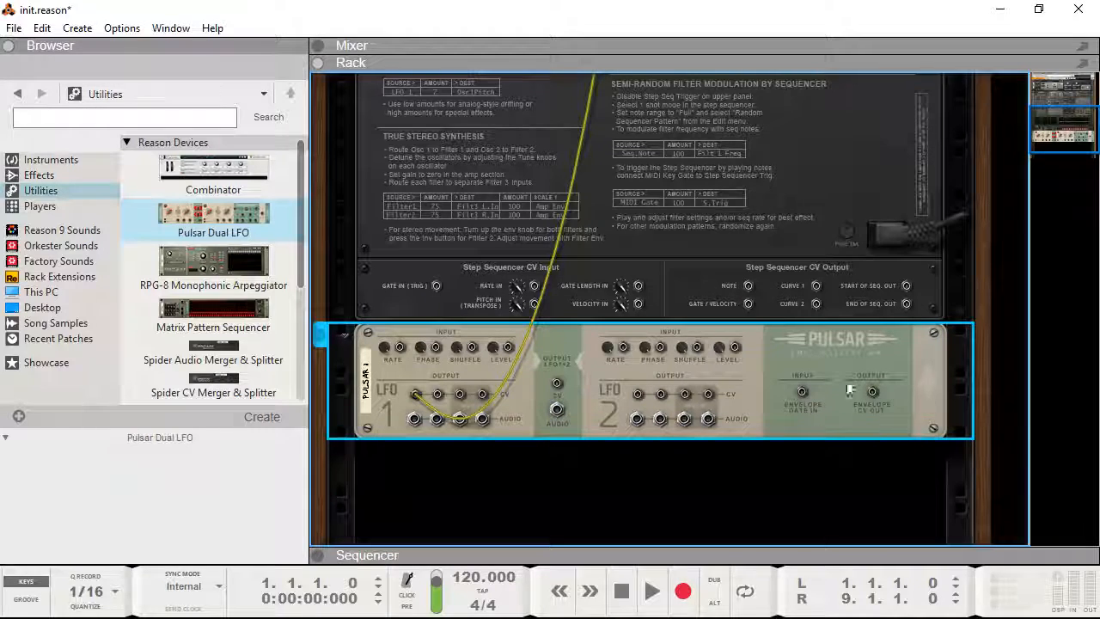
Switch off LFO 2 and the envelope's LFO 2 Trig on Pulsar's front panel in Reason
{"action": "key", "text": "Tab"}
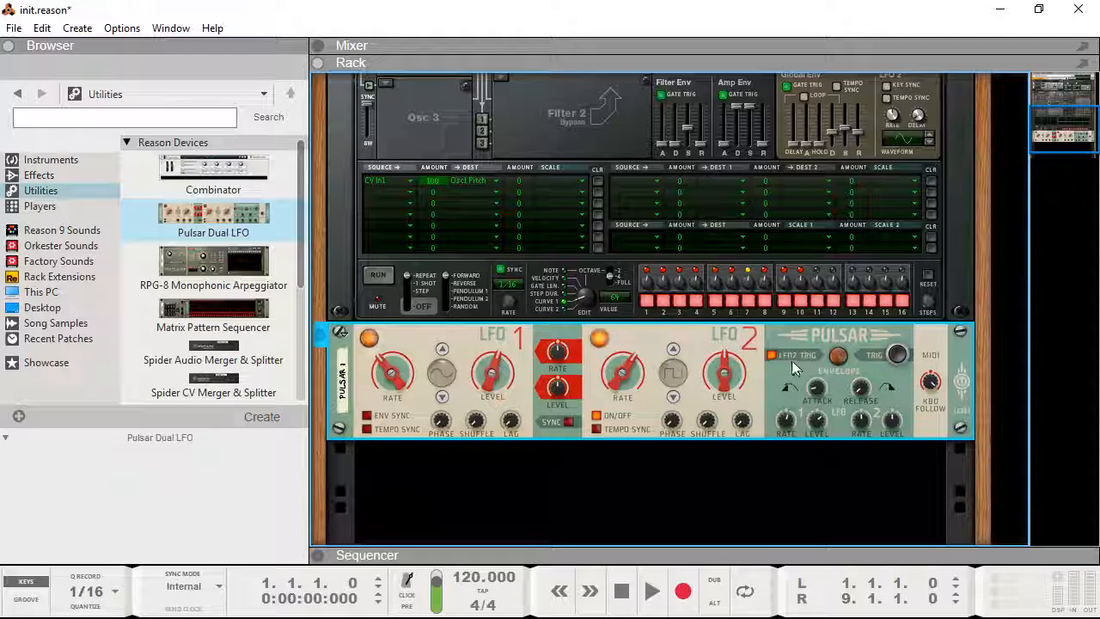
{"action": "left_click", "coordinate": [597, 415]}
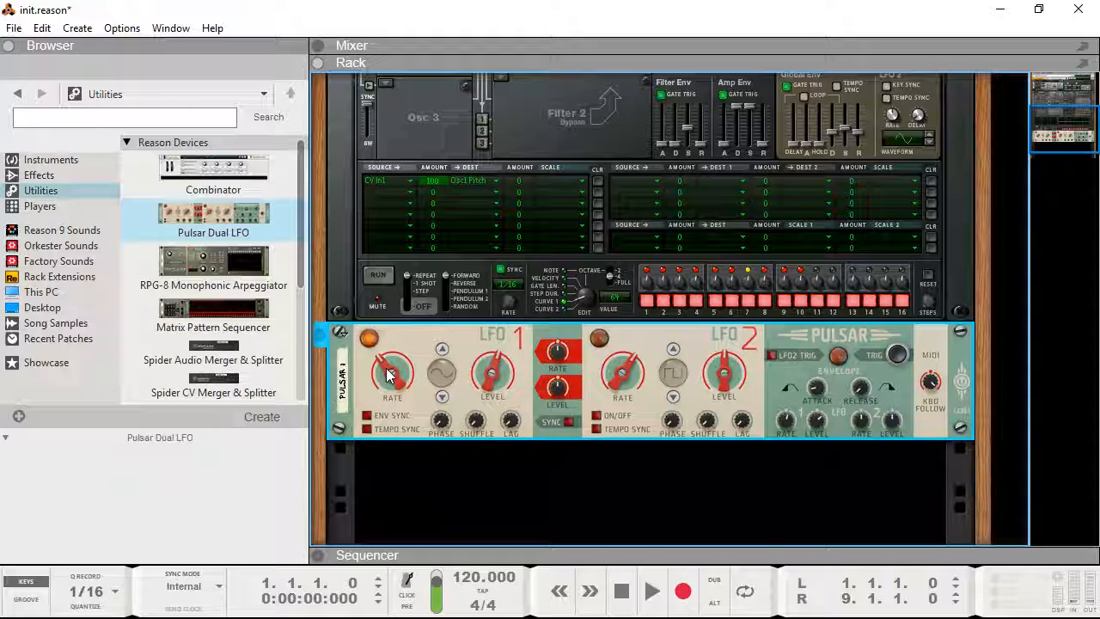
Check the manual's KBD Follow section, and in Reason enable LFO 1's Tempo Sync with a synced rate of 1/8T
{"action": "key", "text": "alt+Tab"}
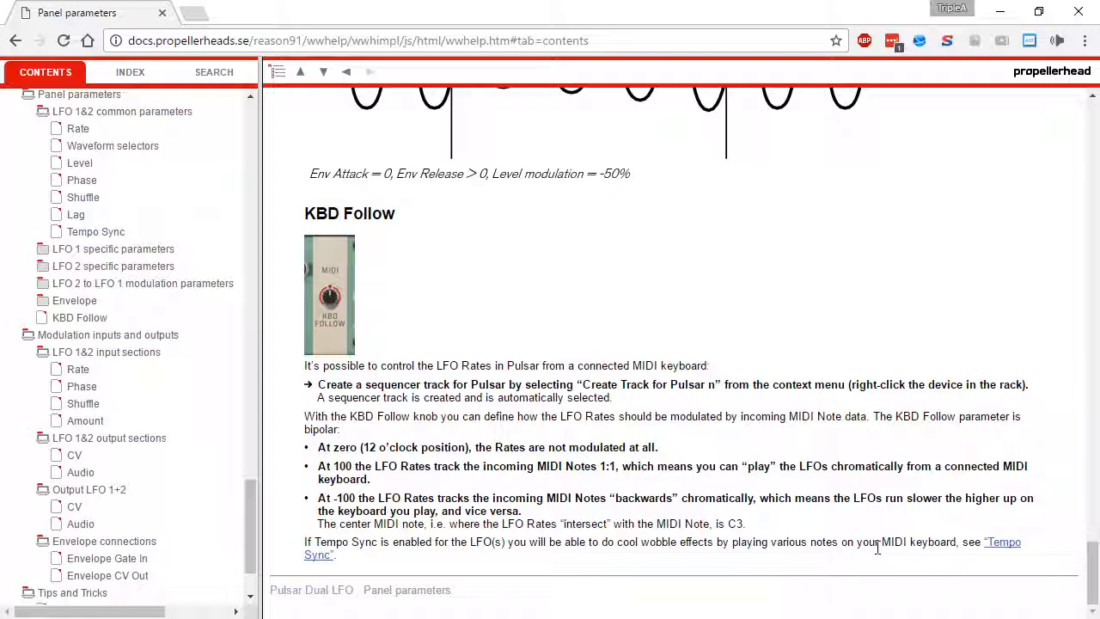
{"action": "key", "text": "alt+Tab"}
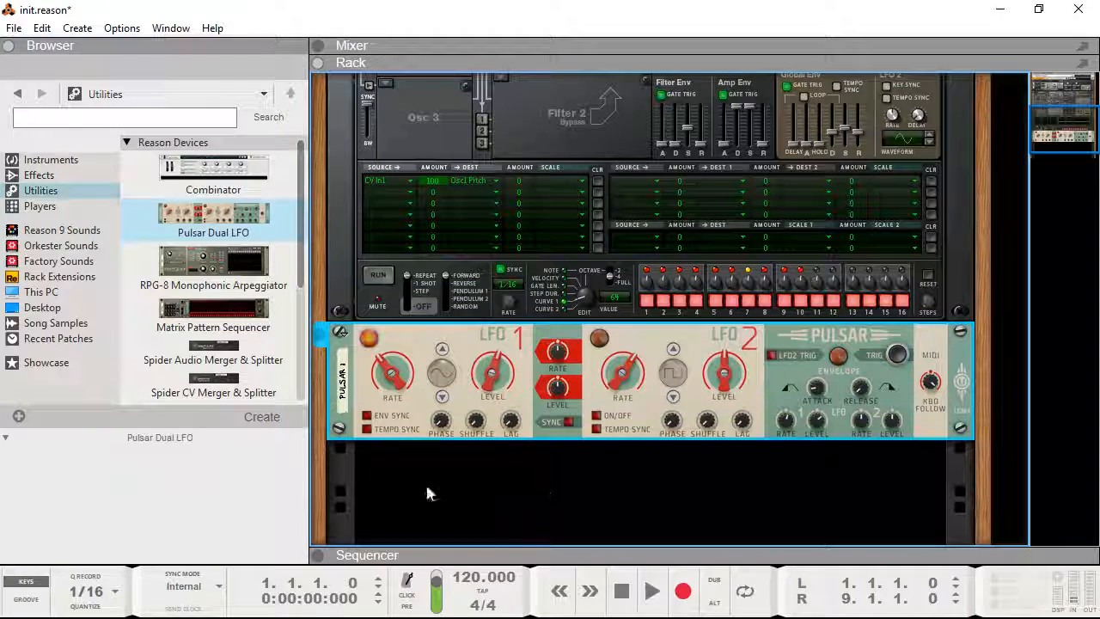
{"action": "left_click", "coordinate": [382, 430]}
{"action": "left_click_drag", "start_coordinate": [395, 372], "coordinate": [390, 362]}
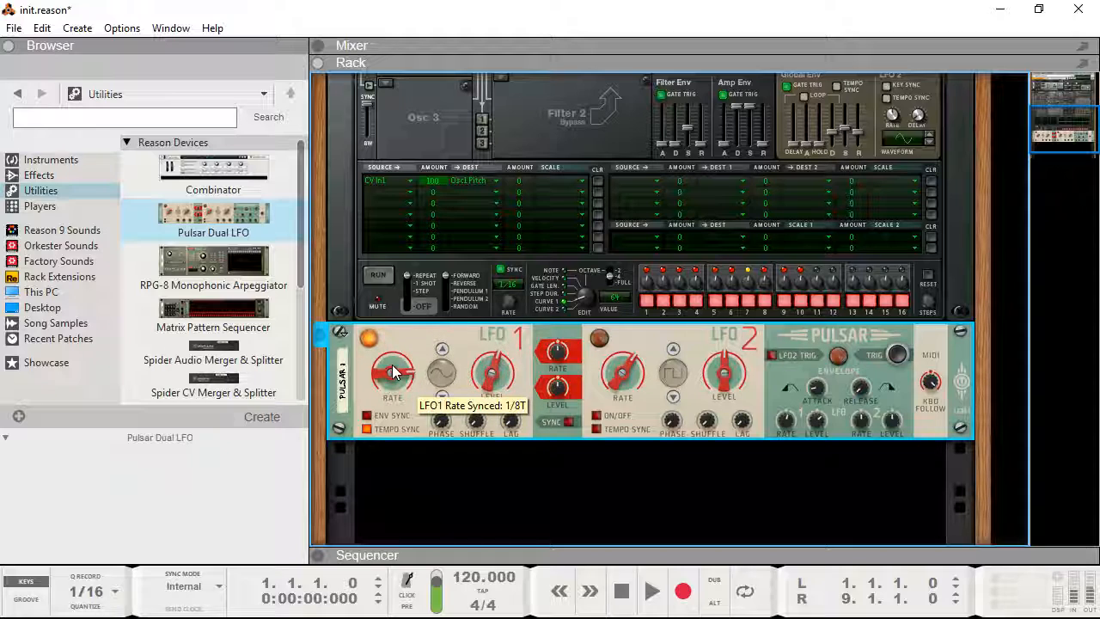
Adjust LFO 1's synced rate and change its waveform to the stepped pyramid shape
{"action": "left_click_drag", "start_coordinate": [399, 370], "coordinate": [398, 381]}
{"action": "left_click", "coordinate": [443, 350]}
{"action": "left_click", "coordinate": [440, 396]}
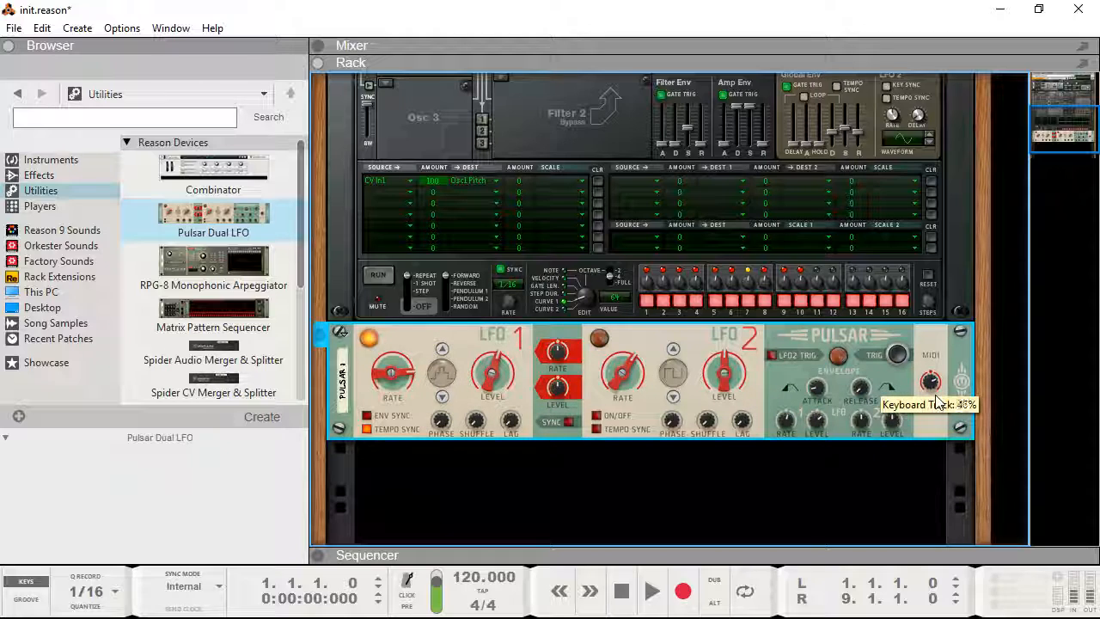
Vary Pulsar's KBD Follow amount up and down, and set LFO 1's synced rate to 2/4
{"action": "mouse_move", "coordinate": [937, 404]}
{"action": "left_mouse_down"}
{"action": "mouse_move", "coordinate": [966, 466]}
{"action": "mouse_move", "coordinate": [928, 411]}
{"action": "left_mouse_up"}
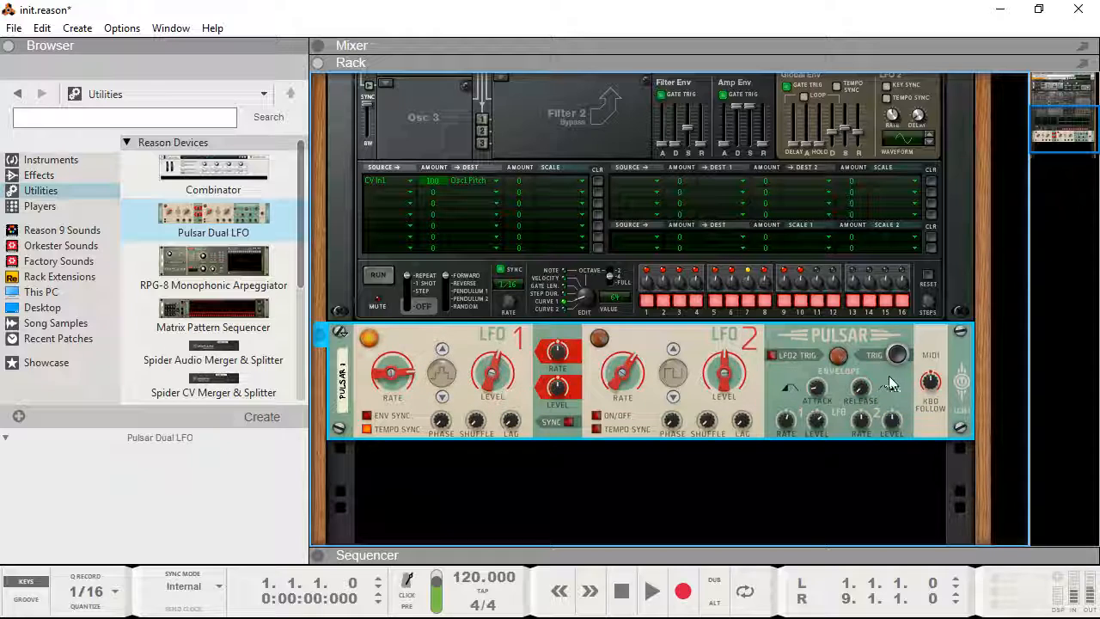
{"action": "left_click_drag", "start_coordinate": [931, 388], "coordinate": [892, 277]}
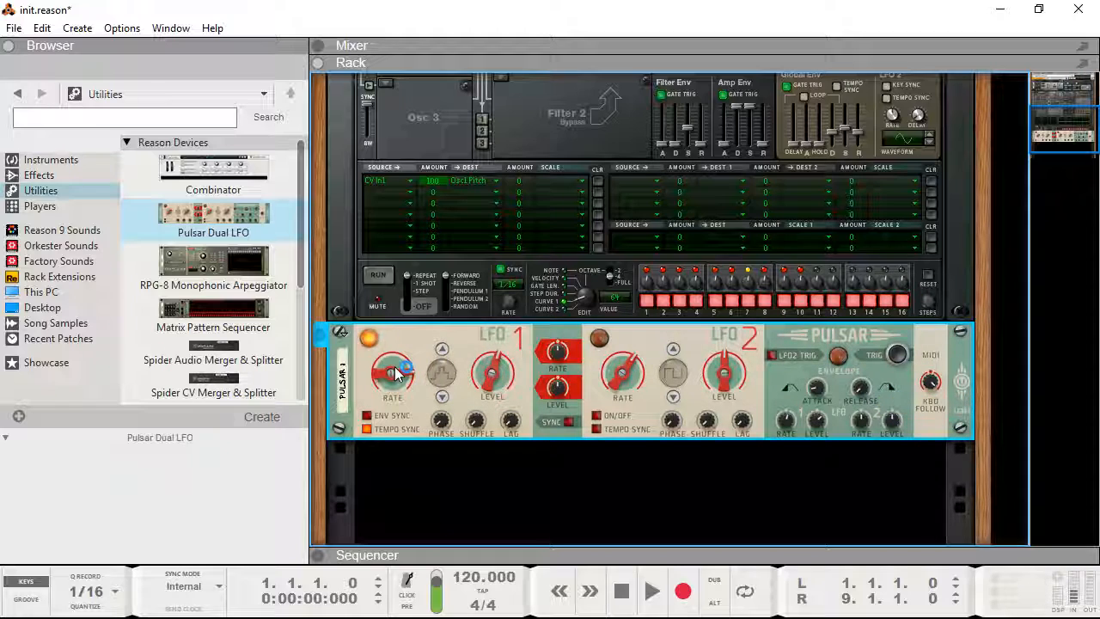
{"action": "left_click_drag", "start_coordinate": [933, 386], "coordinate": [943, 421]}
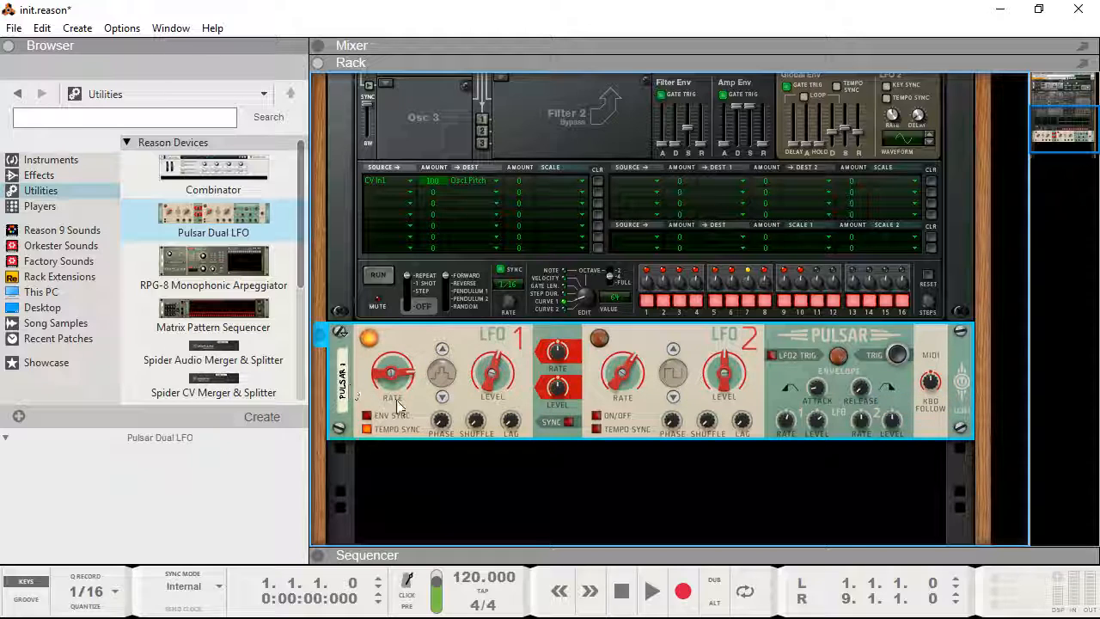
{"action": "left_click_drag", "start_coordinate": [382, 370], "coordinate": [384, 380]}
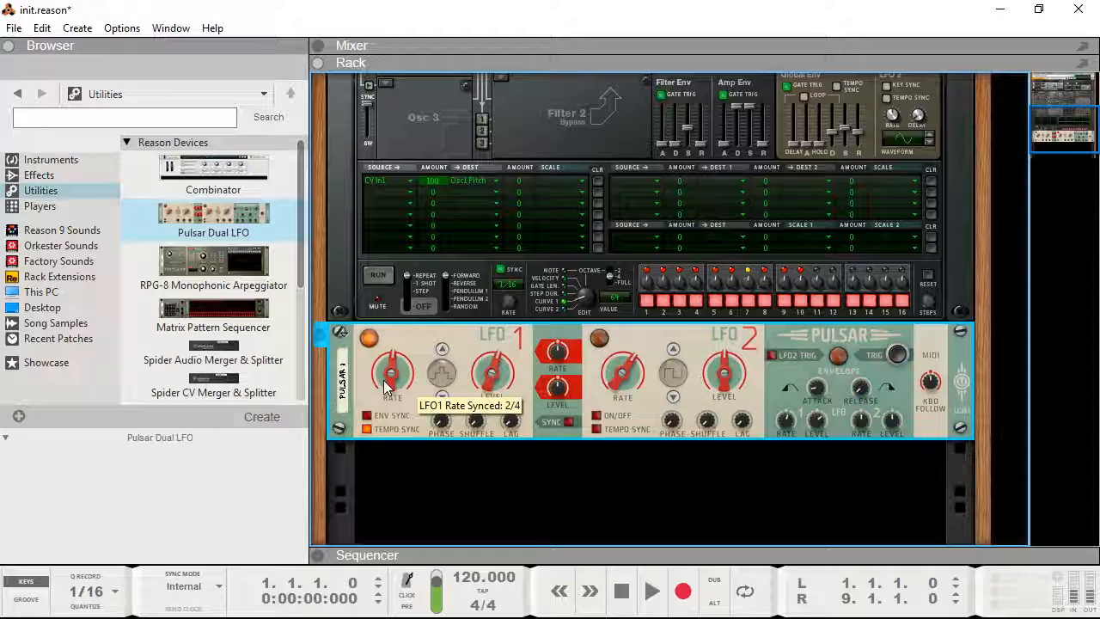
{"action": "left_click_drag", "start_coordinate": [928, 384], "coordinate": [913, 331]}
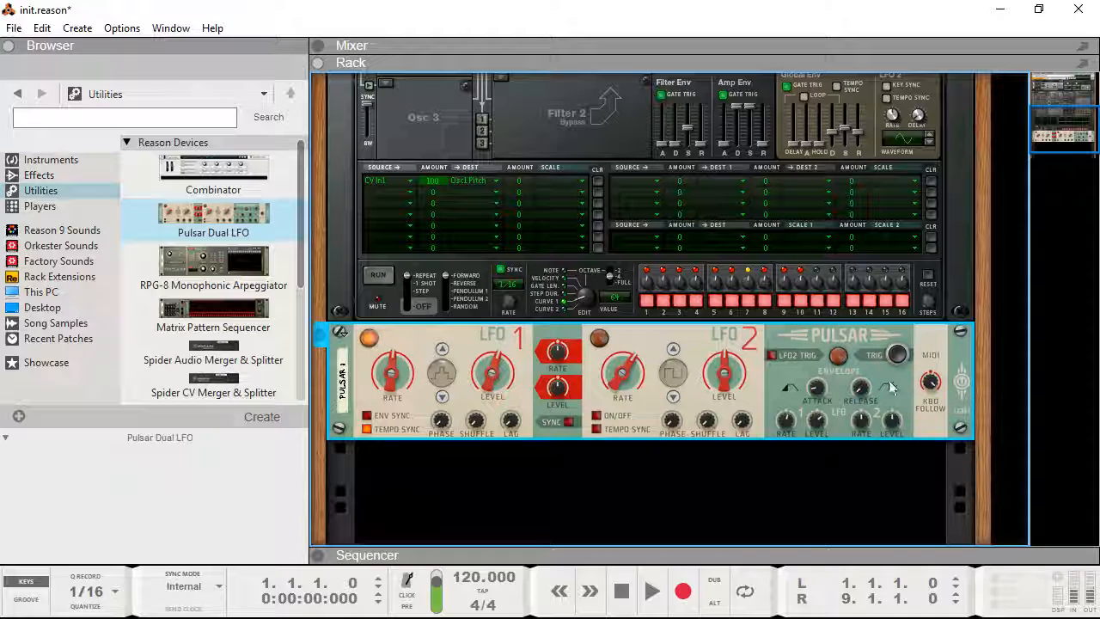
{"action": "left_click_drag", "start_coordinate": [930, 383], "coordinate": [961, 466]}
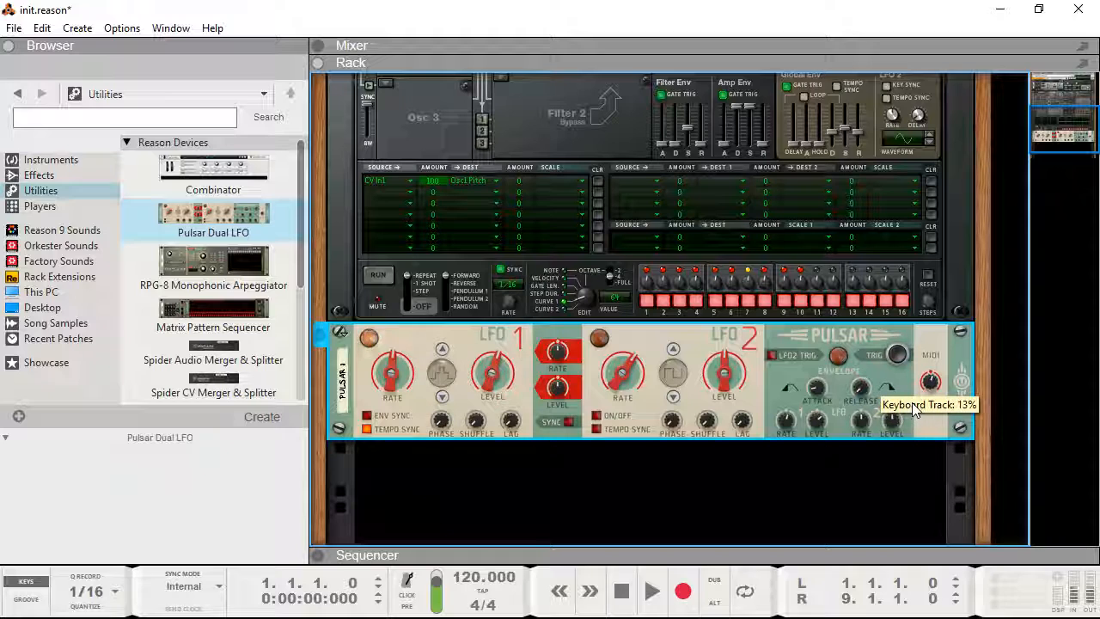
Patch LFO 2's CV output into LFO 1's Rate CV input on the back of Pulsar
{"action": "key", "text": "Tab"}
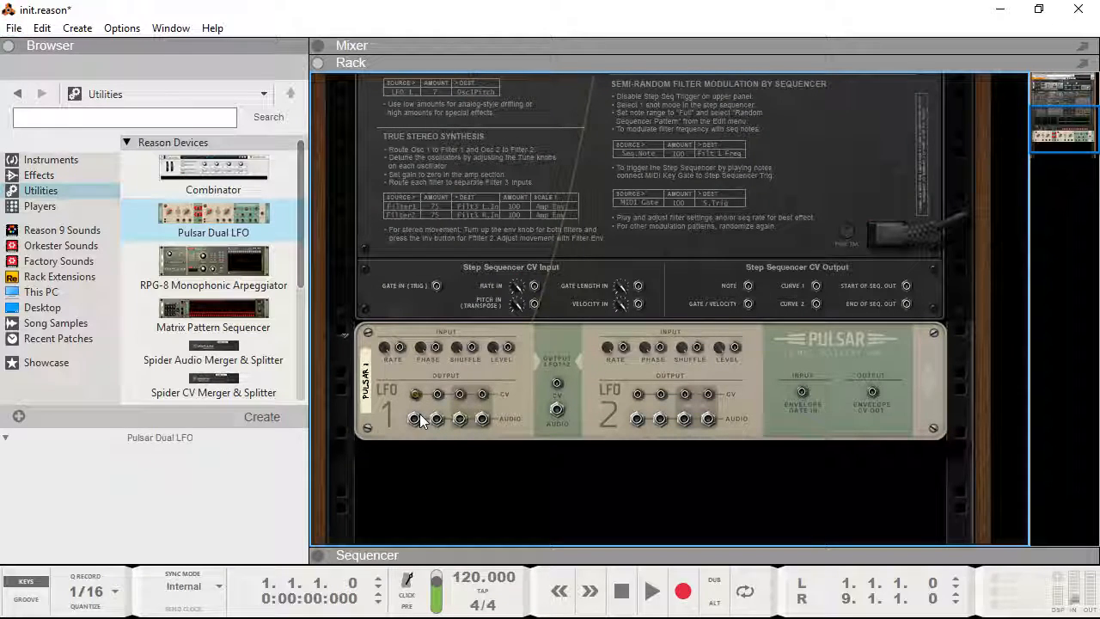
{"action": "scroll", "coordinate": [413, 421], "scroll_direction": "up", "scroll_amount": 1}
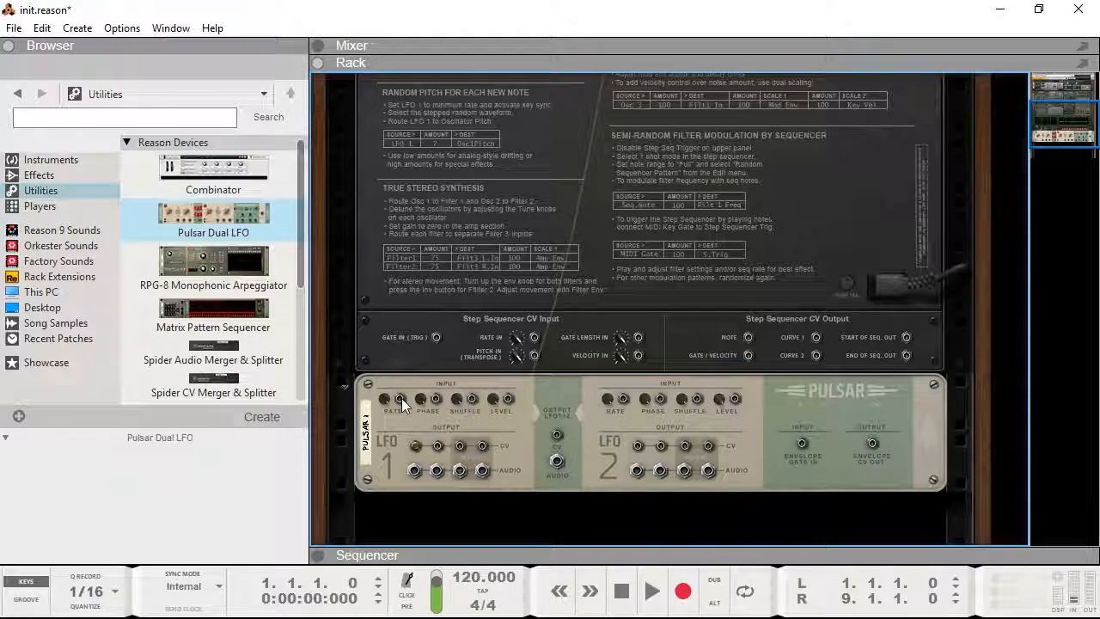
{"action": "left_click", "coordinate": [401, 397]}
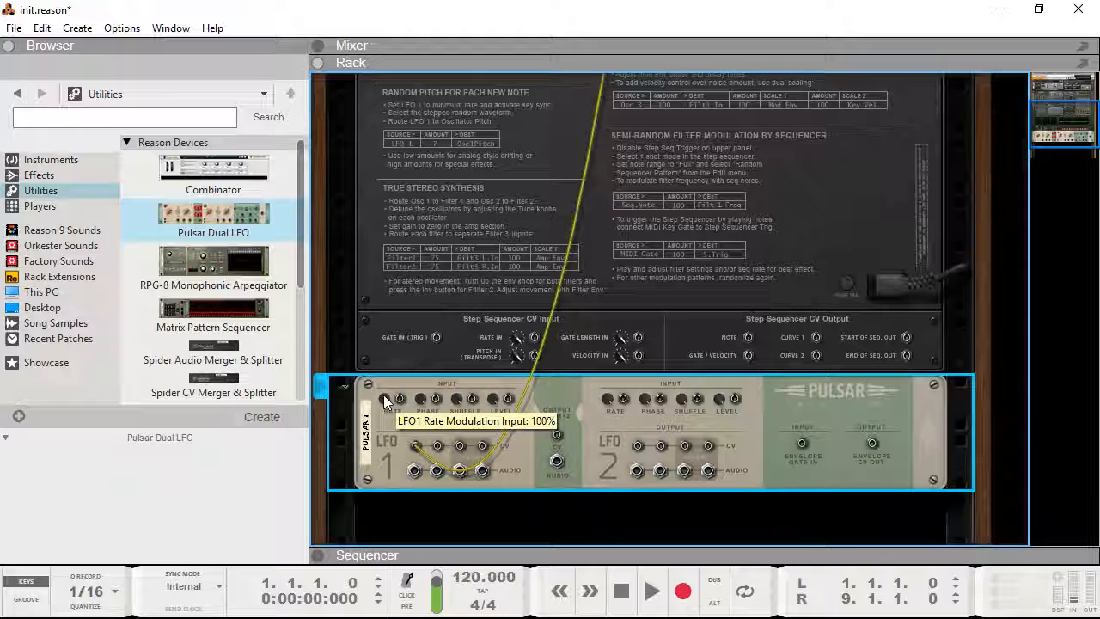
{"action": "key", "text": "Tab"}
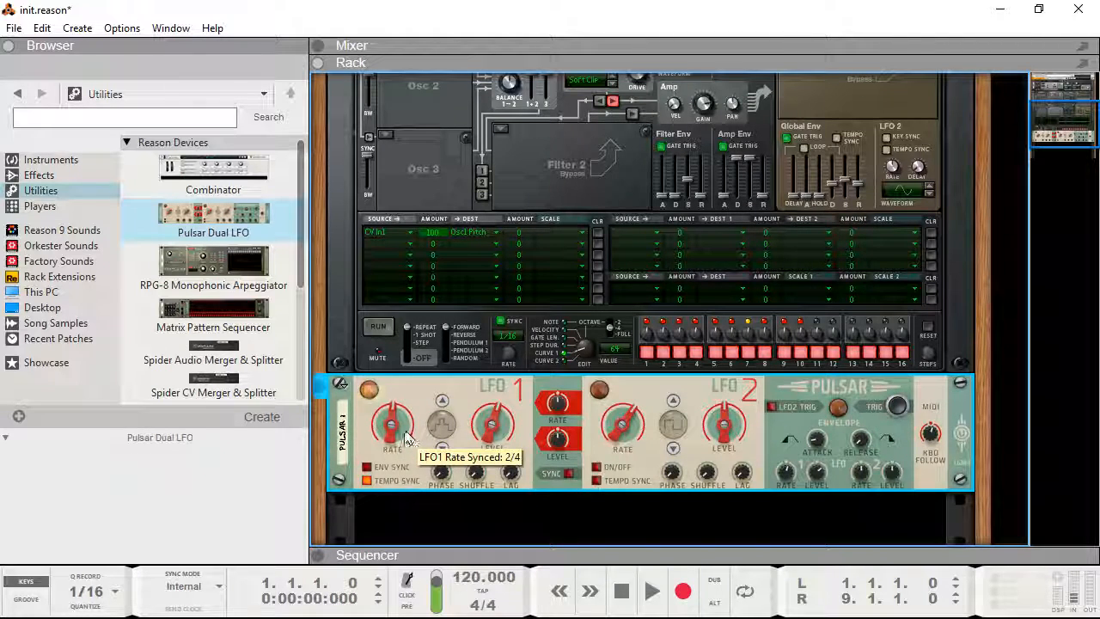
{"action": "key", "text": "Tab"}
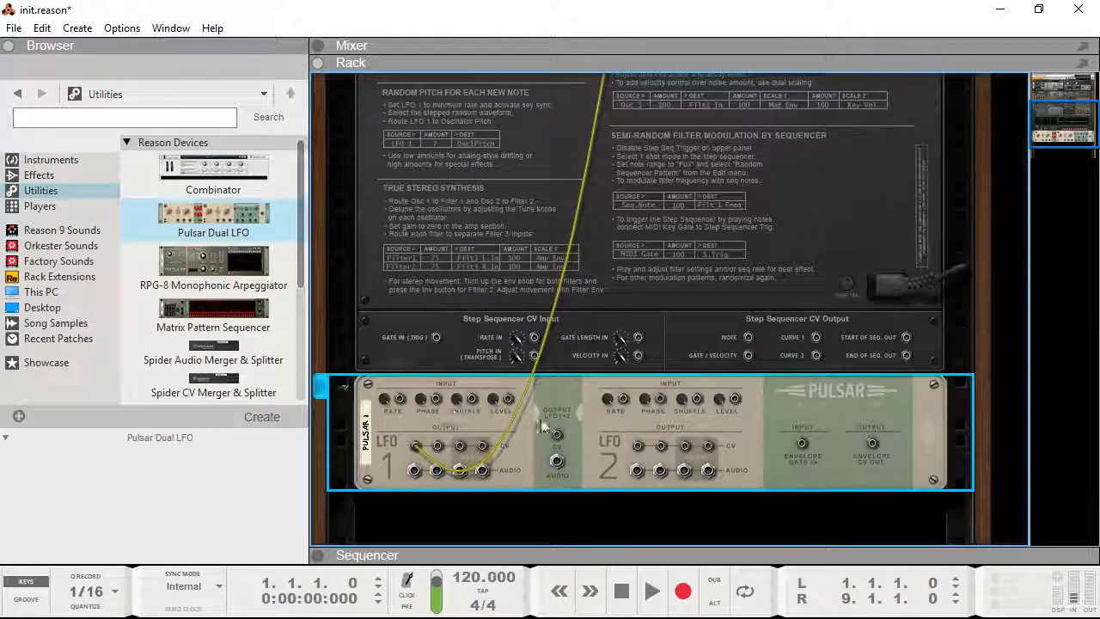
{"action": "left_click_drag", "start_coordinate": [638, 447], "coordinate": [389, 399]}
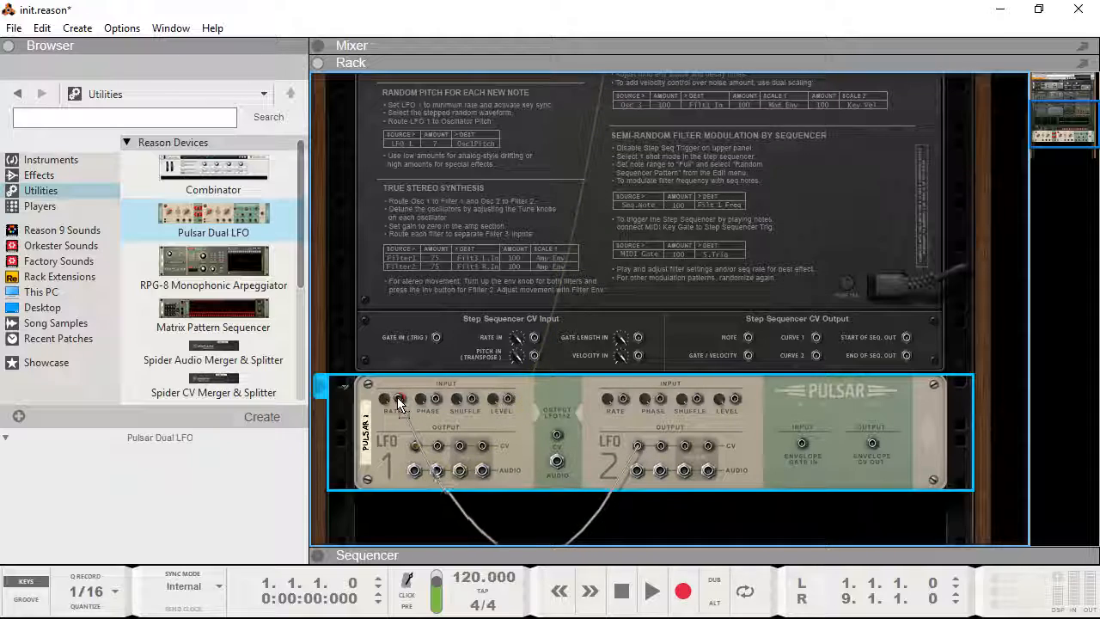
{"action": "key", "text": "Tab"}
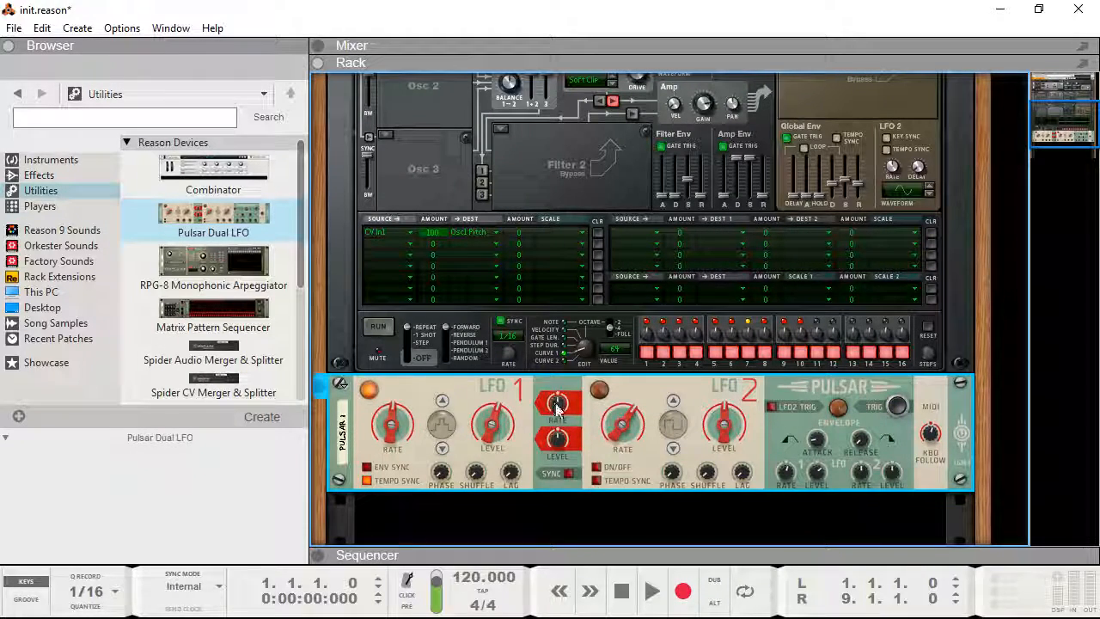
Move the cable from LFO 2's CV output over to LFO 1's Shuffle CV input on Pulsar's rear panel
{"action": "key", "text": "Tab"}
{"action": "key", "text": "Tab"}
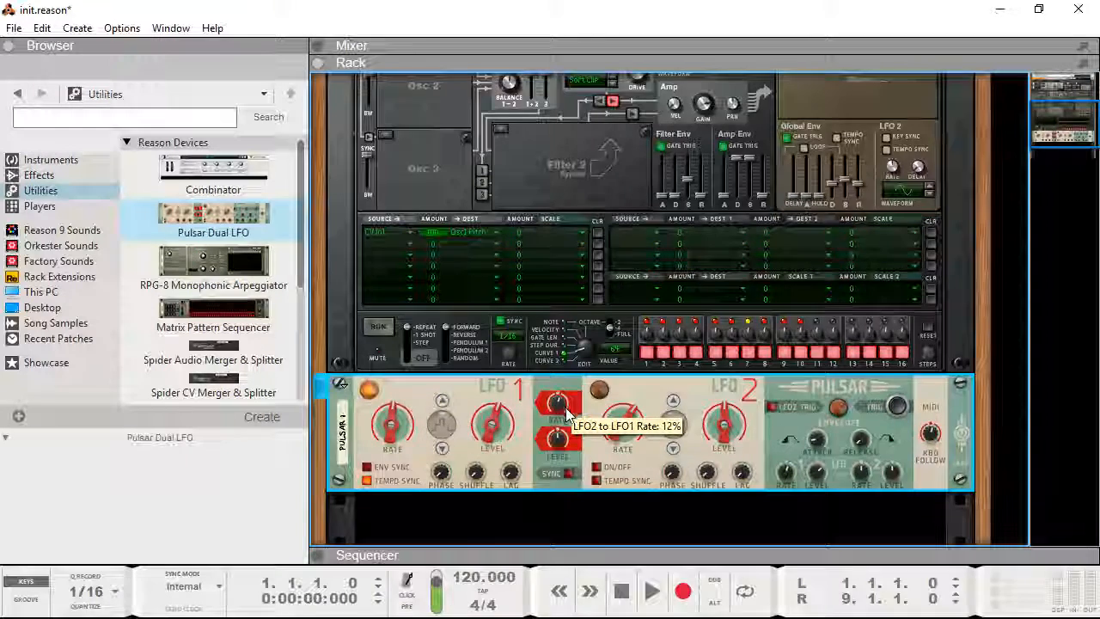
{"action": "key", "text": "Tab"}
{"action": "left_click_drag", "start_coordinate": [434, 404], "coordinate": [473, 395]}
{"action": "key", "text": "Tab"}
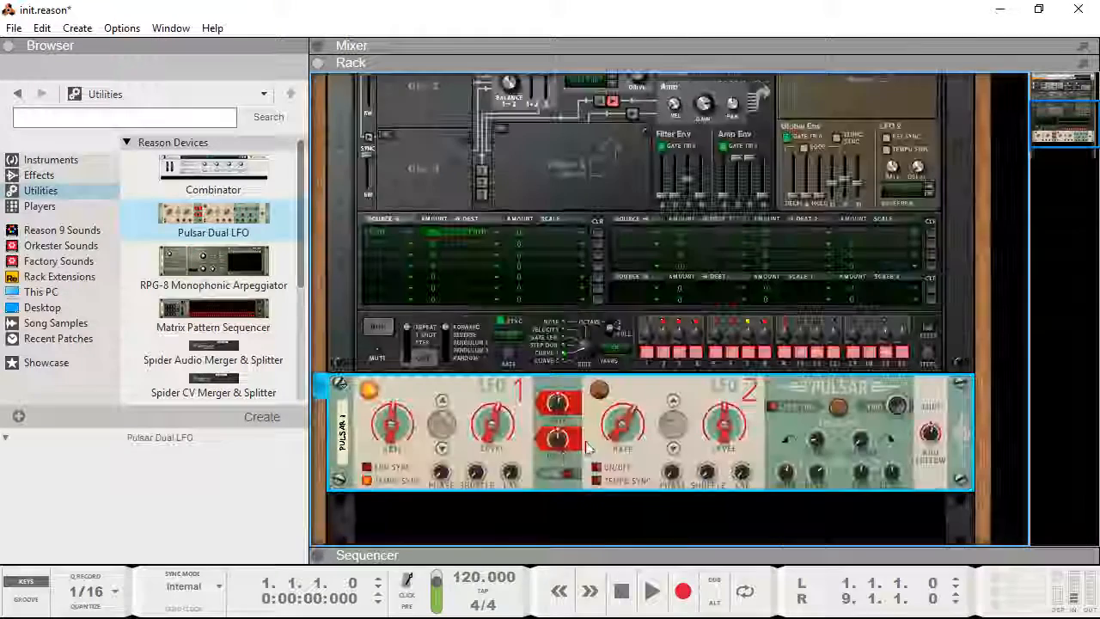
{"action": "key", "text": "Tab"}
{"action": "key", "text": "Tab"}
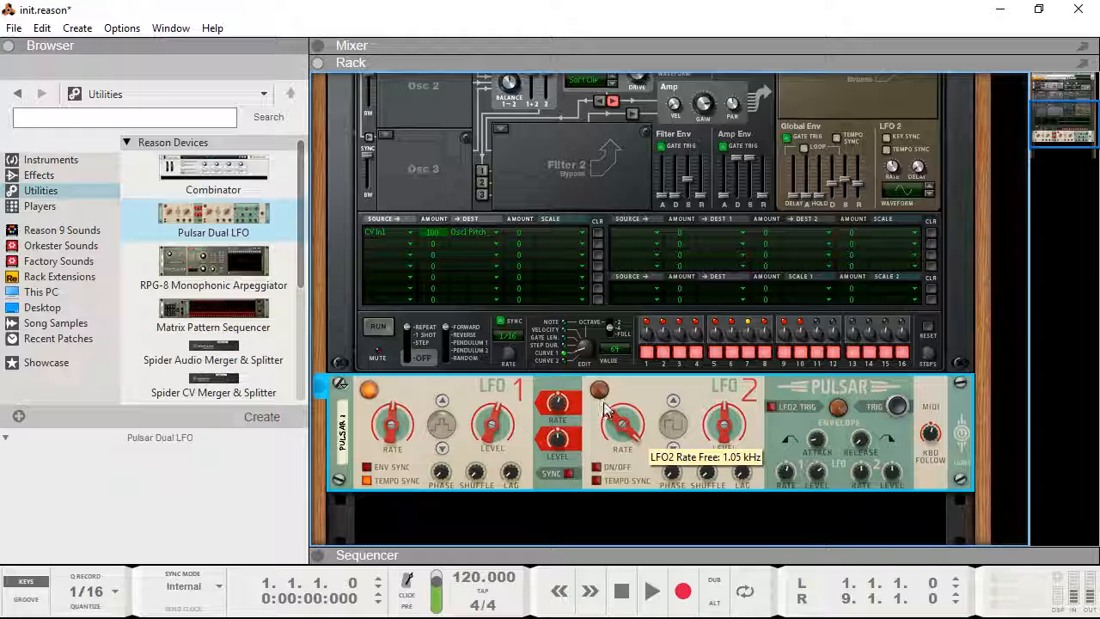
Enable LFO 2 and adjust its free-running rate along with the LFO 2 to LFO 1 rate amount
{"action": "left_click_drag", "start_coordinate": [556, 411], "coordinate": [552, 415]}
{"action": "left_click_drag", "start_coordinate": [625, 421], "coordinate": [625, 419]}
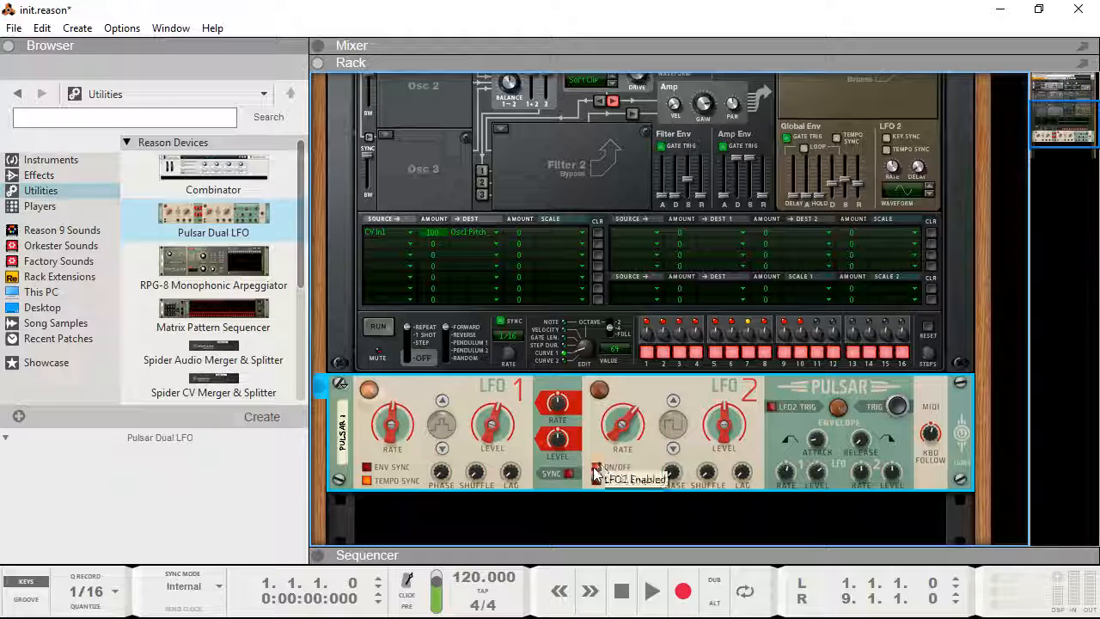
{"action": "left_click_drag", "start_coordinate": [617, 435], "coordinate": [673, 475]}
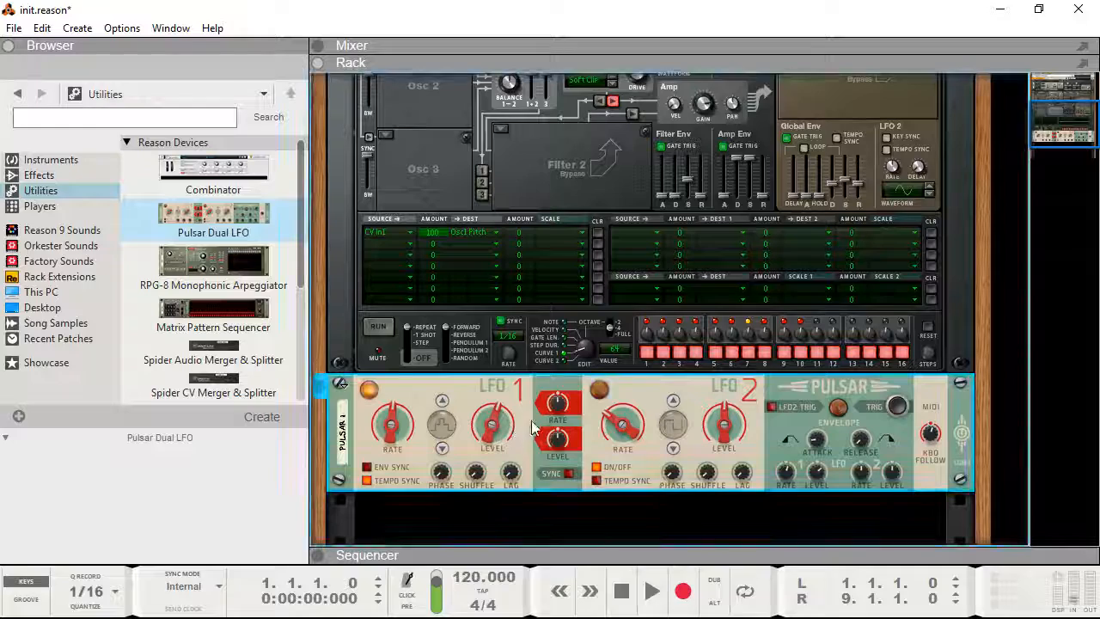
Move LFO 2's CV cable from LFO 1's Shuffle input to its Level input
{"action": "key", "text": "Tab"}
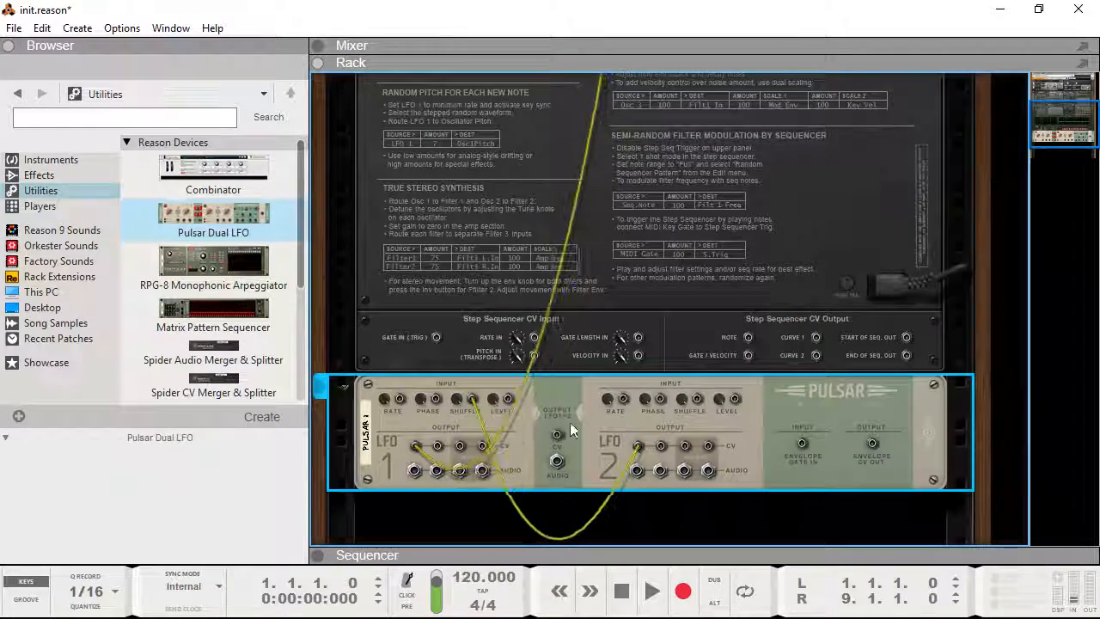
{"action": "left_click_drag", "start_coordinate": [476, 399], "coordinate": [543, 412]}
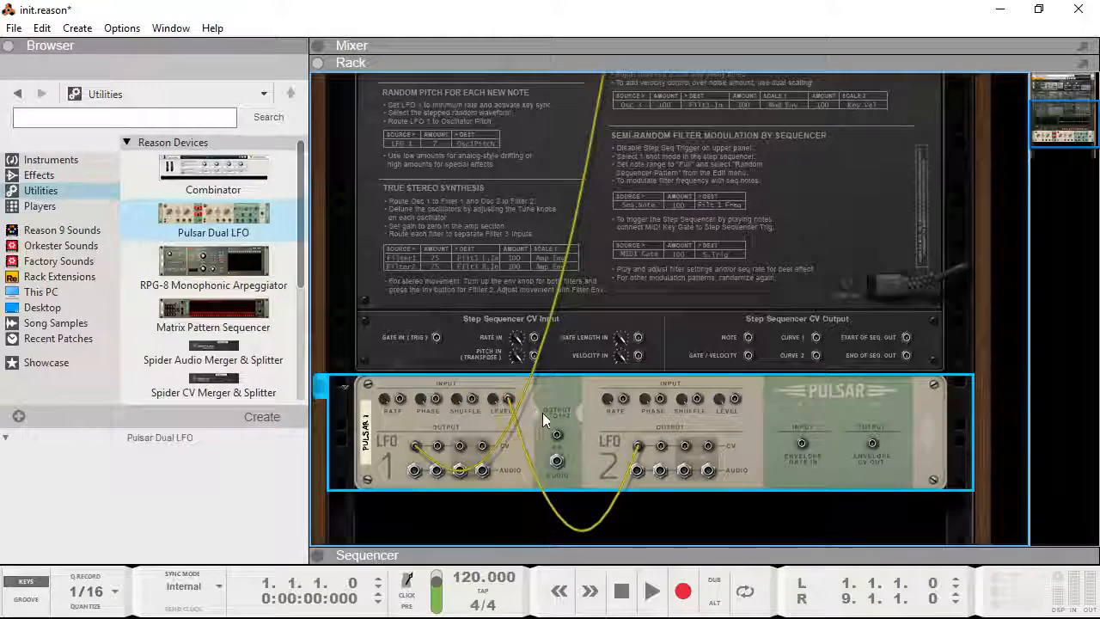
{"action": "key", "text": "Tab"}
Vary LFO 2's rate and try out different LFO 2 waveforms
{"action": "left_click_drag", "start_coordinate": [620, 423], "coordinate": [621, 435]}
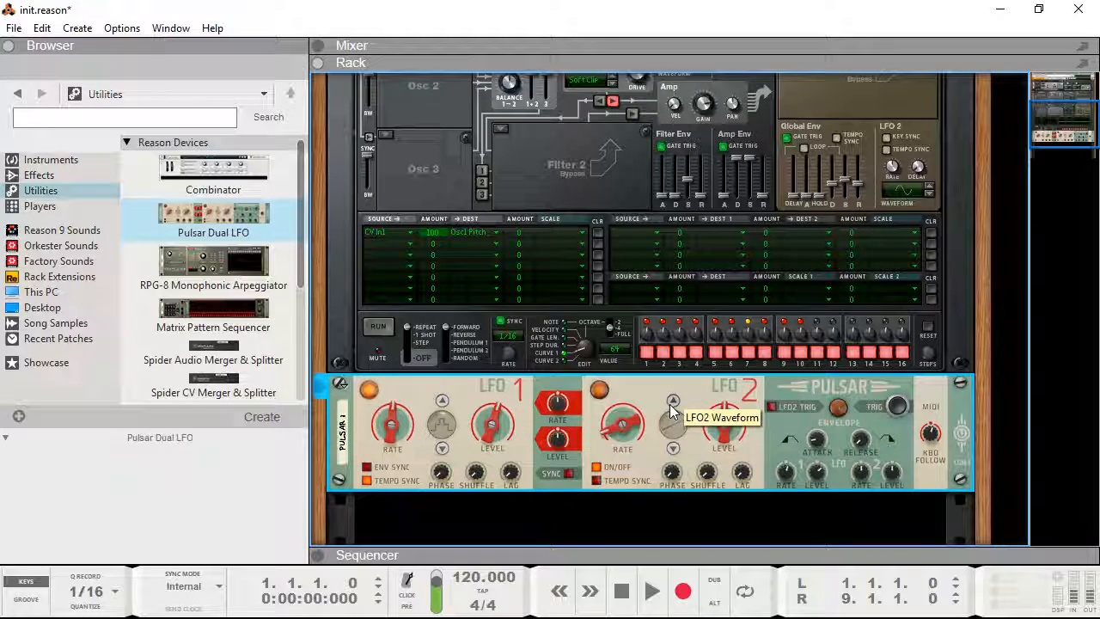
{"action": "left_click", "coordinate": [673, 448]}
{"action": "left_click", "coordinate": [673, 448]}
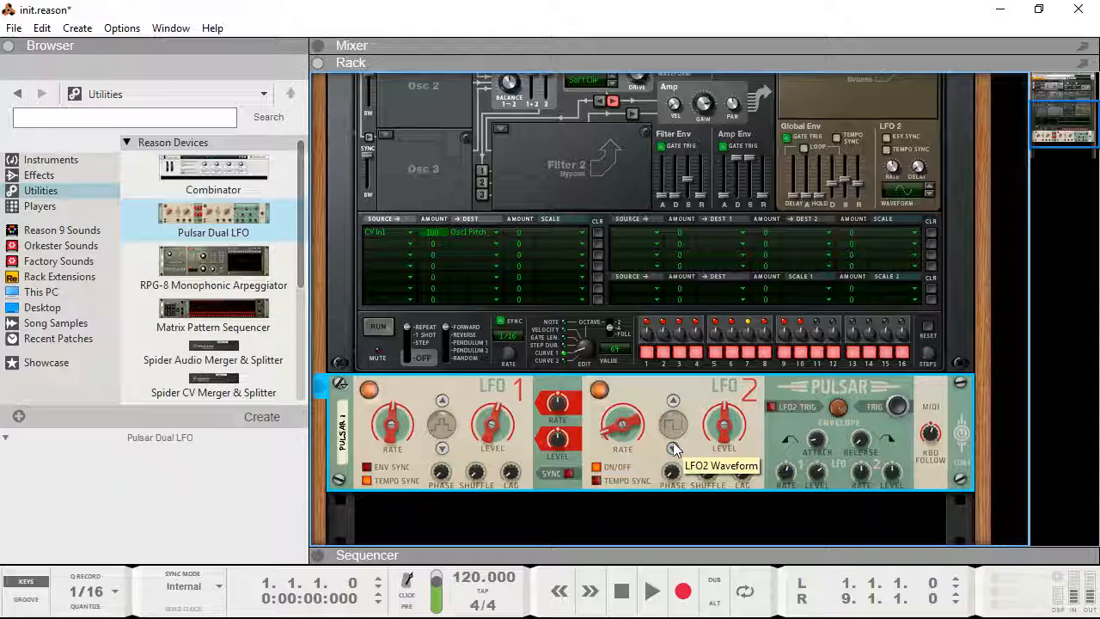
{"action": "mouse_move", "coordinate": [623, 430]}
{"action": "left_mouse_down"}
{"action": "mouse_move", "coordinate": [604, 384]}
{"action": "mouse_move", "coordinate": [622, 429]}
{"action": "left_mouse_up"}
Remove the cable between the two LFOs and feed Thor's CV 1 input from Pulsar's combined LFO 1+2 CV output
{"action": "key", "text": "Tab"}
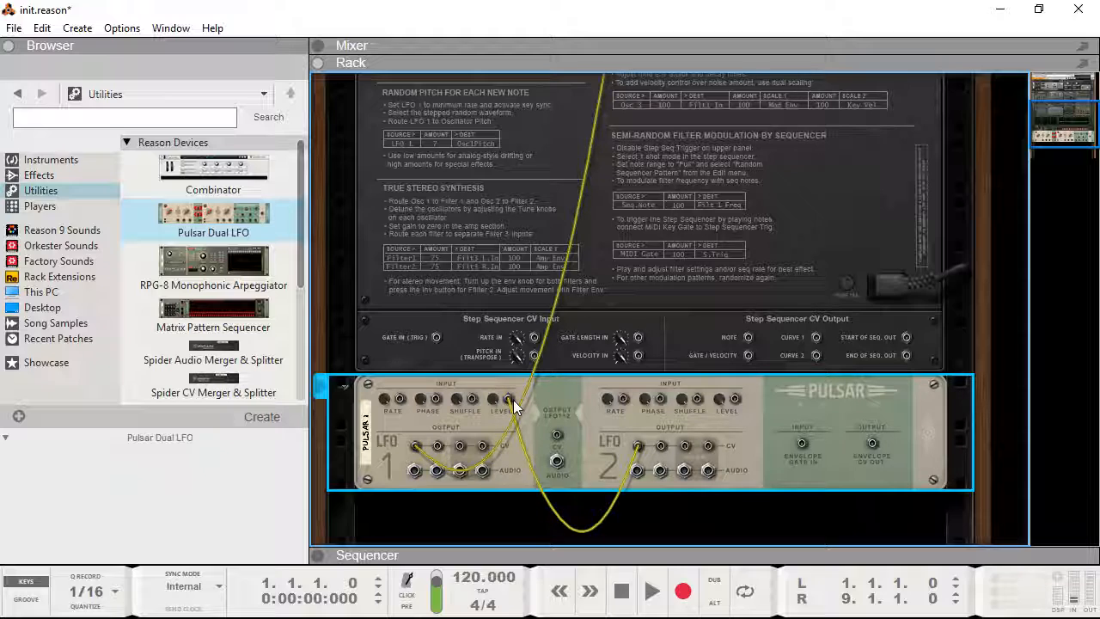
{"action": "left_click_drag", "start_coordinate": [513, 404], "coordinate": [557, 435]}
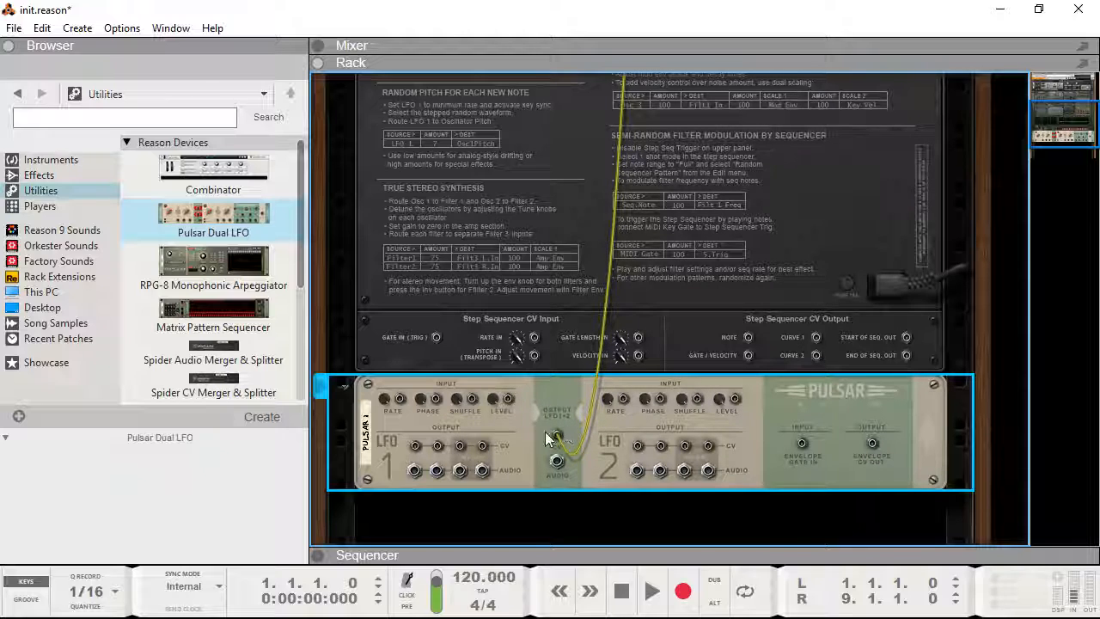
{"action": "key", "text": "Tab"}
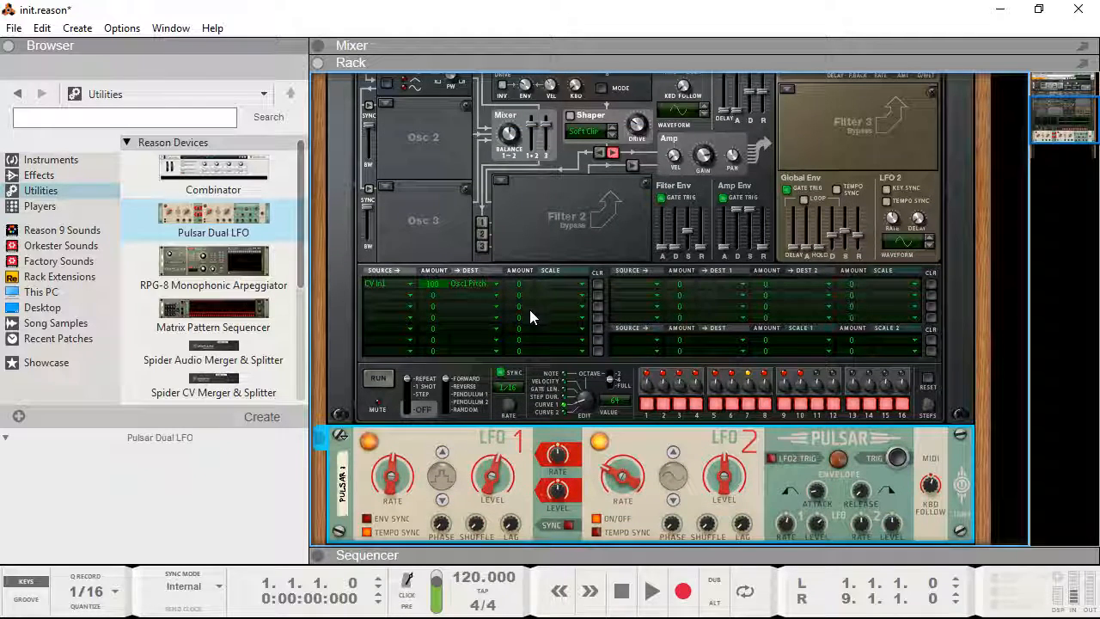
{"action": "key", "text": "Tab"}
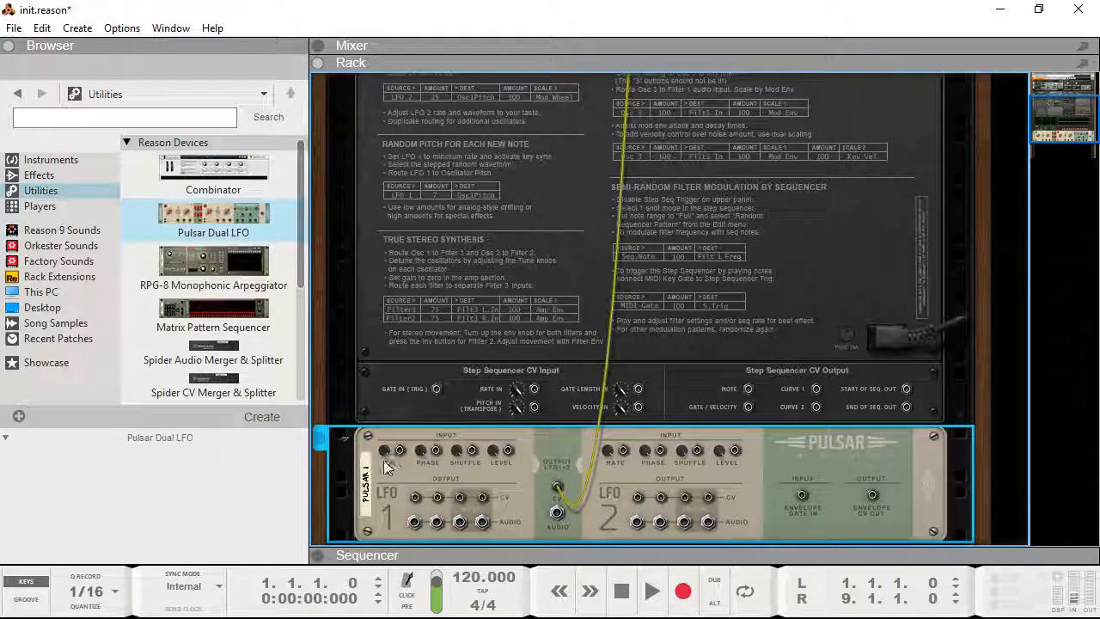
{"action": "key", "text": "Tab"}
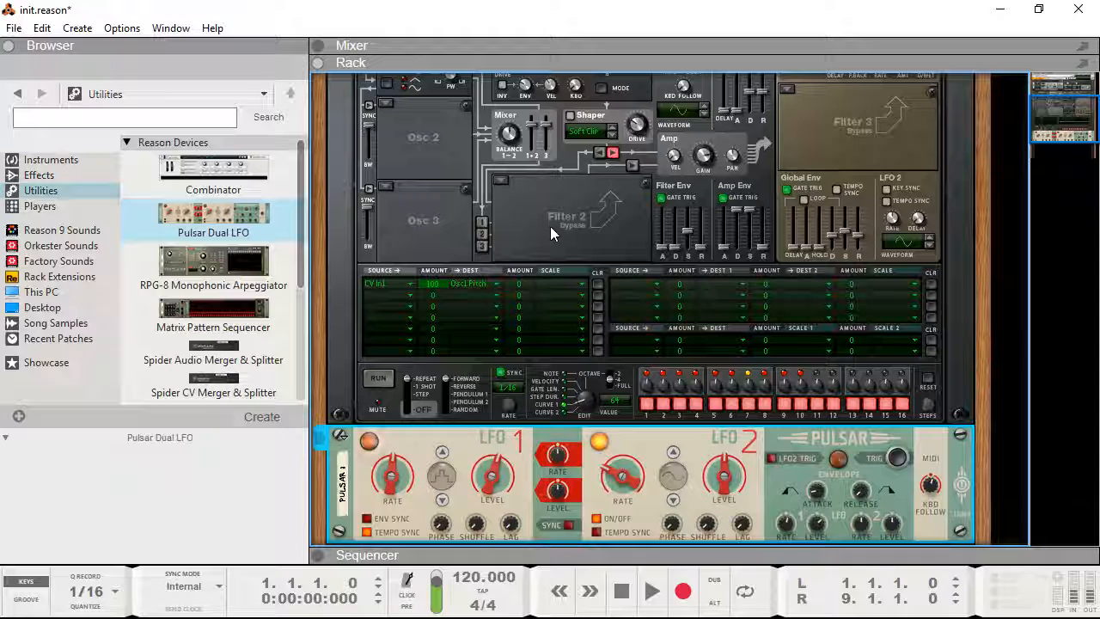
{"action": "key", "text": "Tab"}
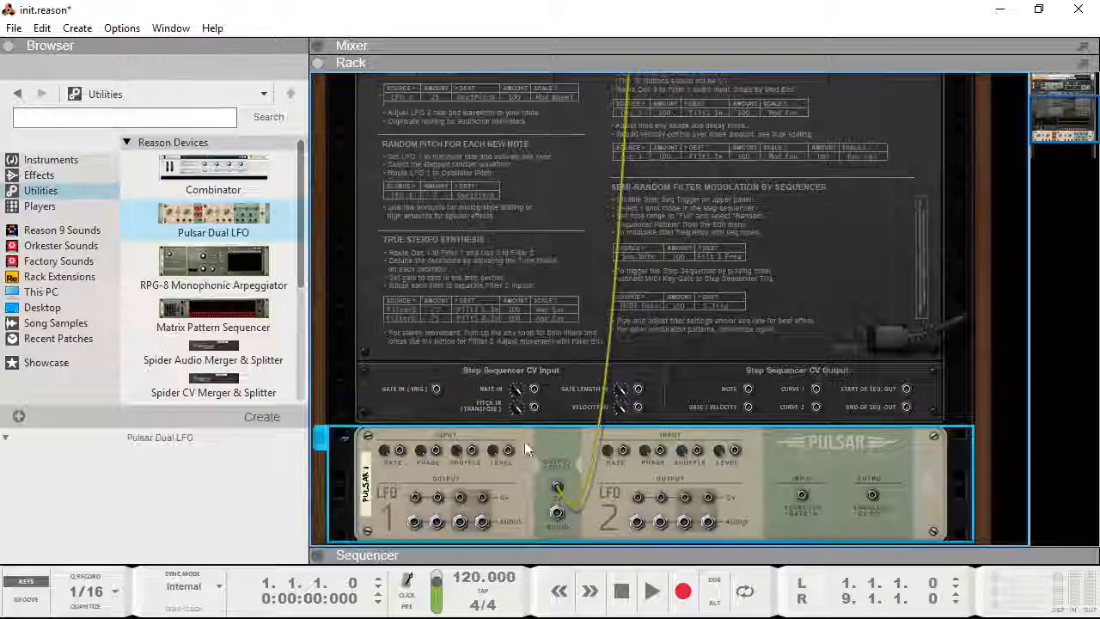
Connect Thor's CV 1 modulation output to the LFO 1 Rate CV input on the back of Pulsar
{"action": "scroll", "coordinate": [489, 460], "scroll_direction": "down", "scroll_amount": 3}
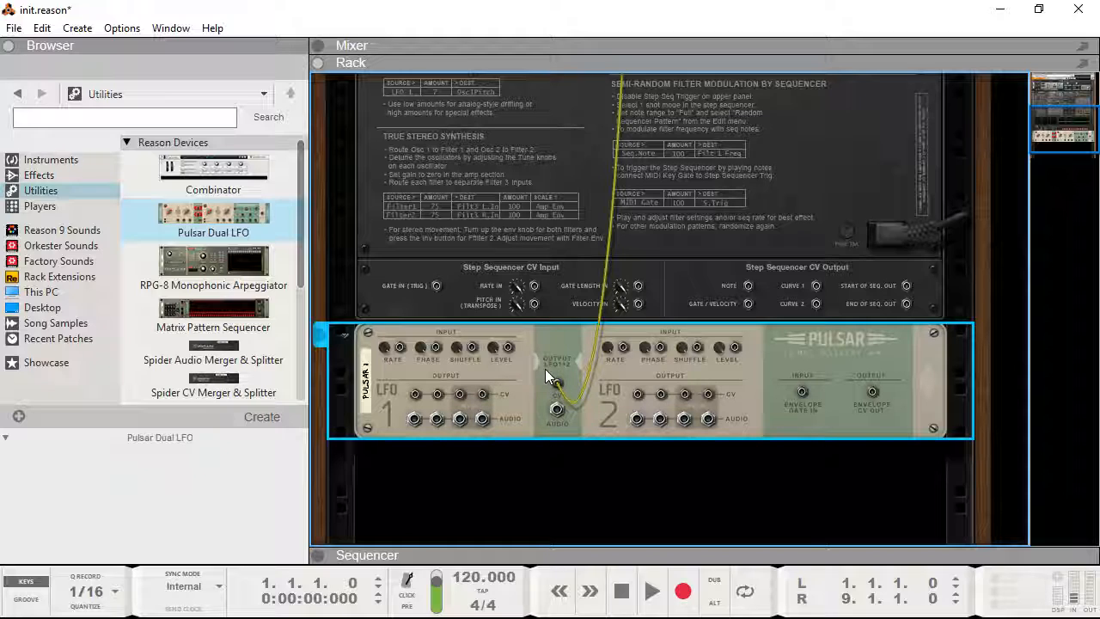
{"action": "scroll", "coordinate": [545, 369], "scroll_direction": "up", "scroll_amount": 10}
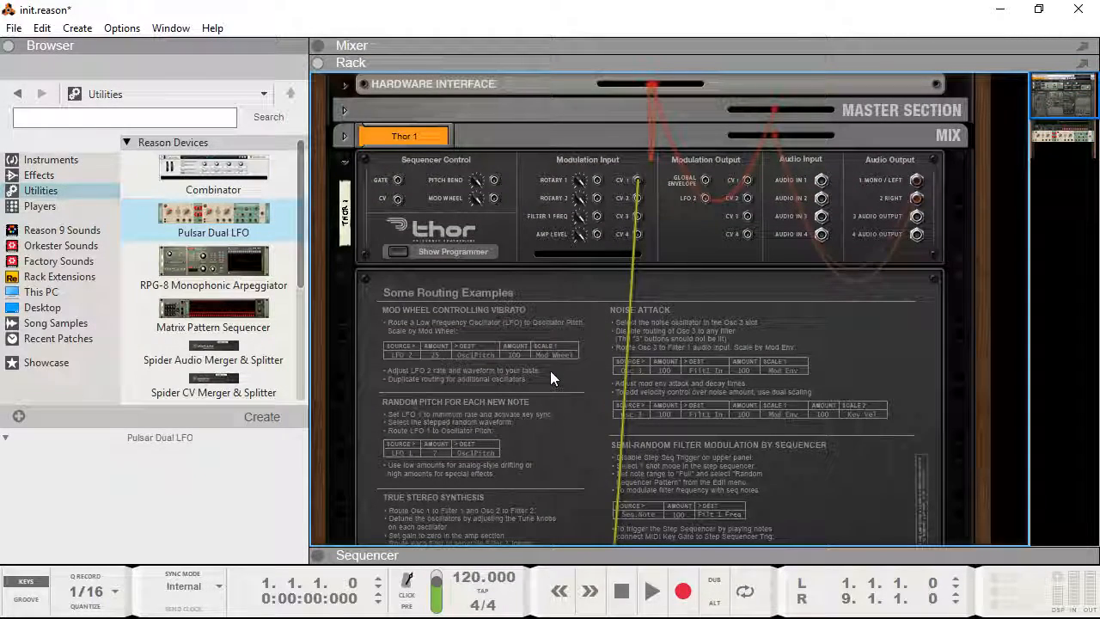
{"action": "left_click", "coordinate": [748, 178]}
{"action": "left_click_drag", "start_coordinate": [750, 180], "coordinate": [401, 450]}
{"action": "scroll", "coordinate": [714, 323], "scroll_direction": "down", "scroll_amount": 3}
{"action": "scroll", "coordinate": [611, 306], "scroll_direction": "down", "scroll_amount": 2}
Reconnect LFO 1's first CV output to Thor's CV 1 modulation input and return to the rack's front
{"action": "left_click", "coordinate": [416, 498]}
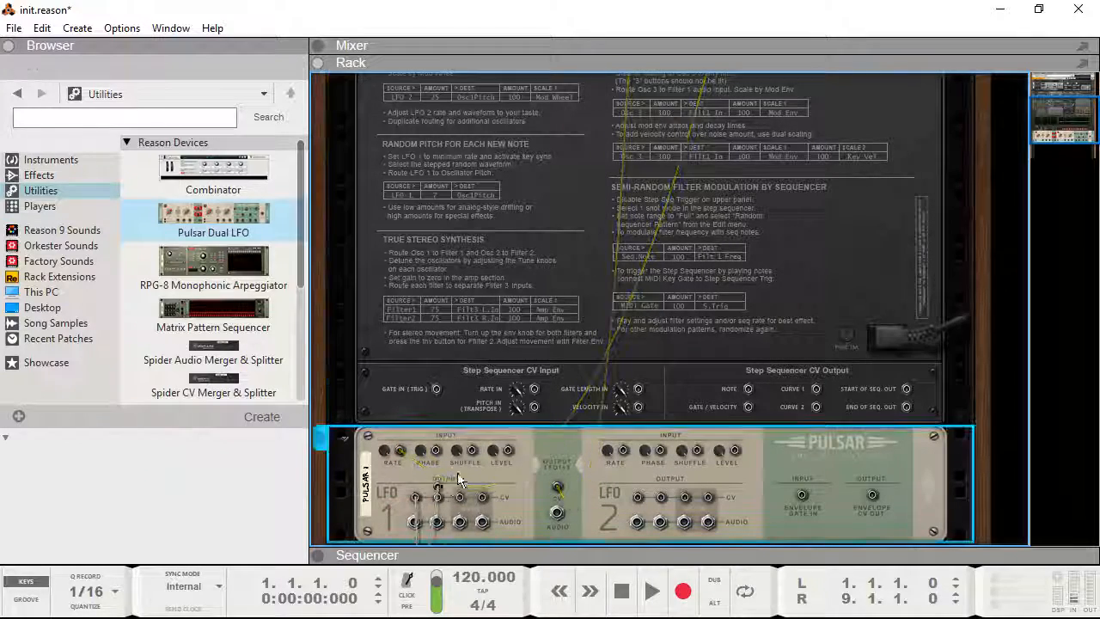
{"action": "scroll", "coordinate": [587, 390], "scroll_direction": "up", "scroll_amount": 5}
{"action": "left_click_drag", "start_coordinate": [635, 185], "coordinate": [633, 179]}
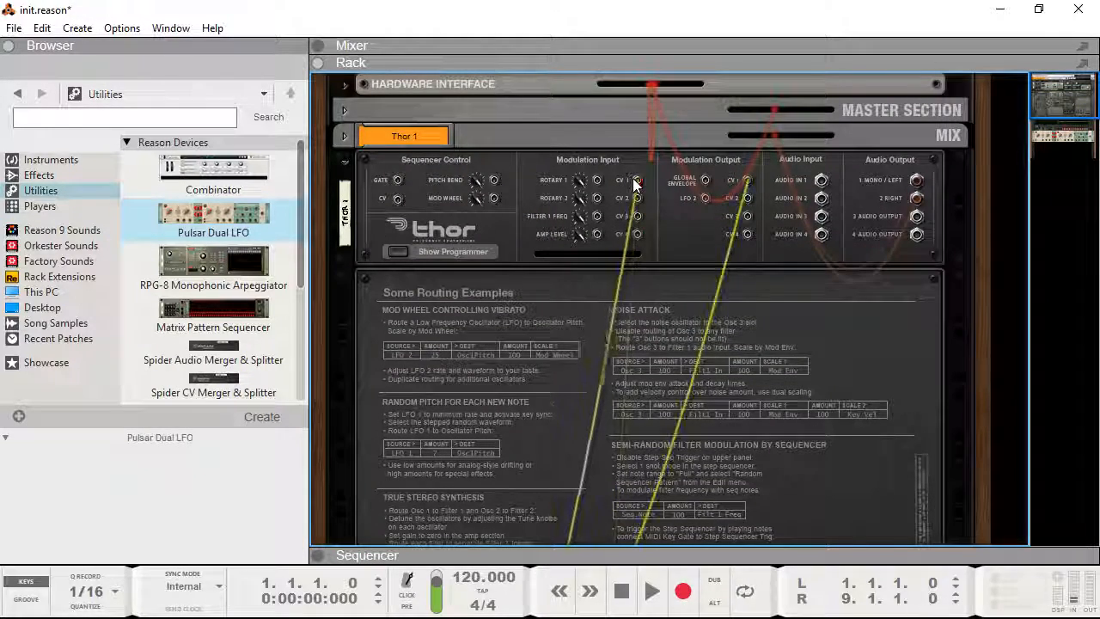
{"action": "scroll", "coordinate": [645, 325], "scroll_direction": "down", "scroll_amount": 6}
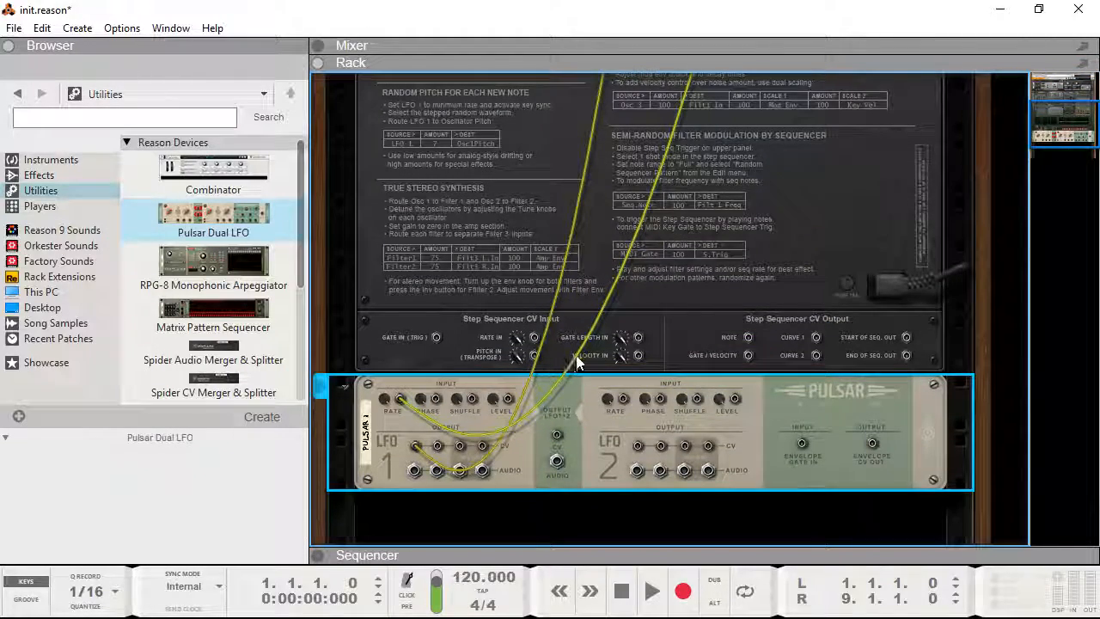
{"action": "key", "text": "Tab"}
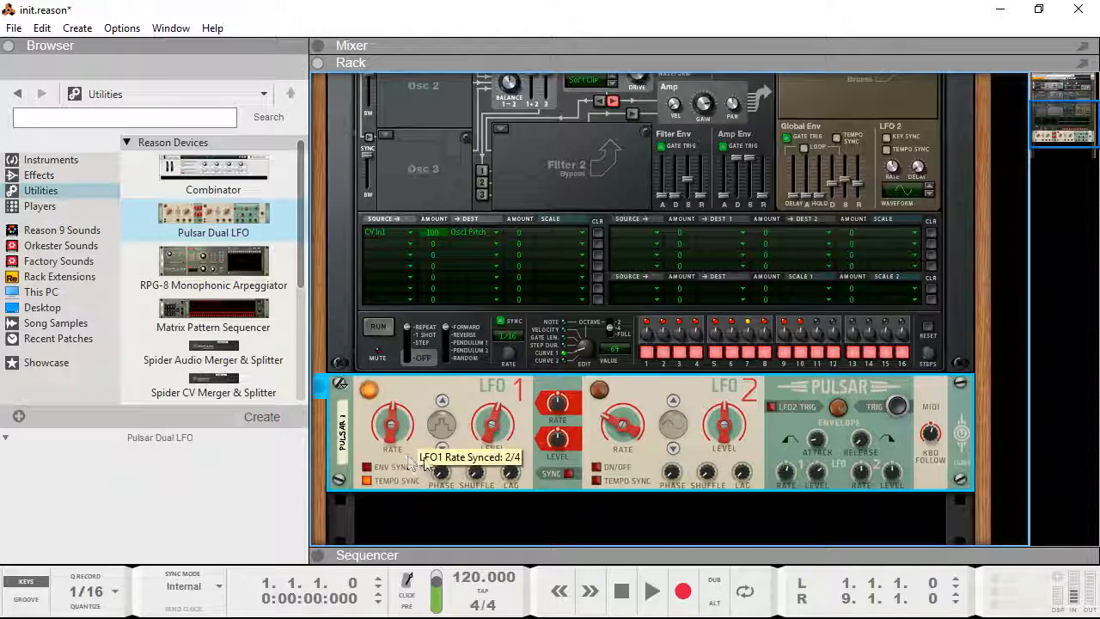
Set the source of the second row in Thor's modulation matrix to Osc 2 and load a Wavetable oscillator into slot 2
{"action": "scroll", "coordinate": [516, 317], "scroll_direction": "up", "scroll_amount": 3}
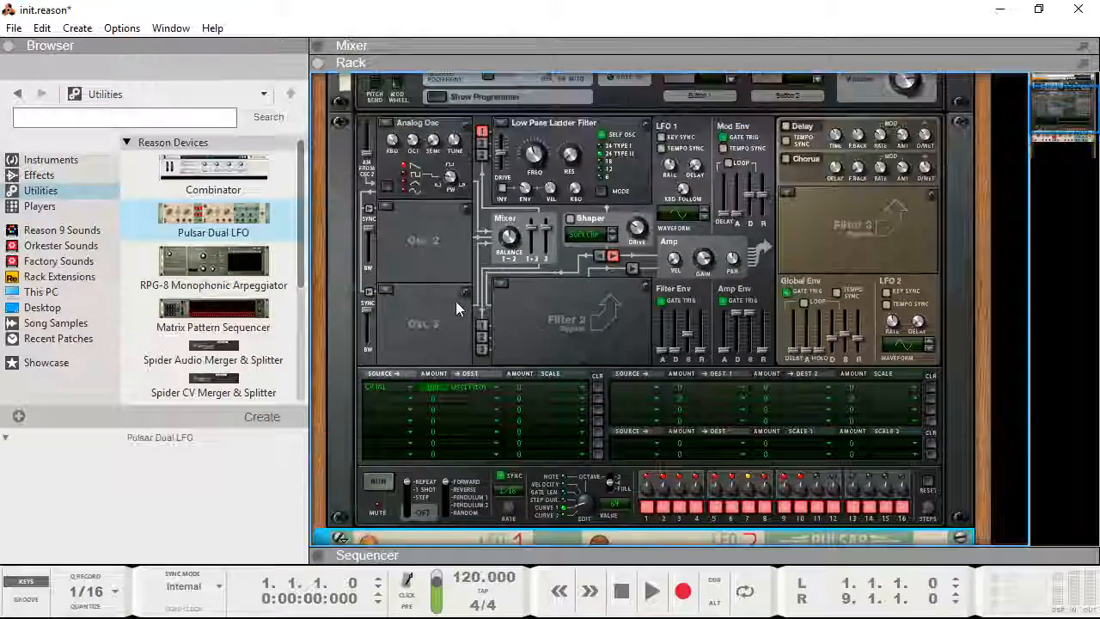
{"action": "left_click", "coordinate": [387, 395]}
{"action": "left_click", "coordinate": [458, 203]}
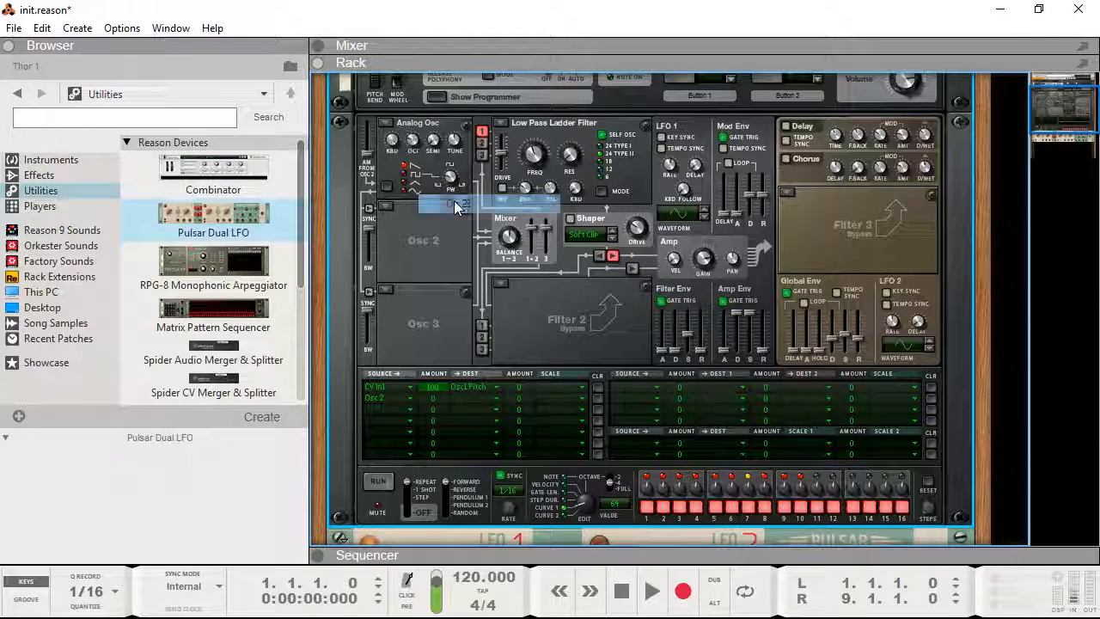
{"action": "left_click", "coordinate": [387, 207]}
{"action": "left_click", "coordinate": [432, 243]}
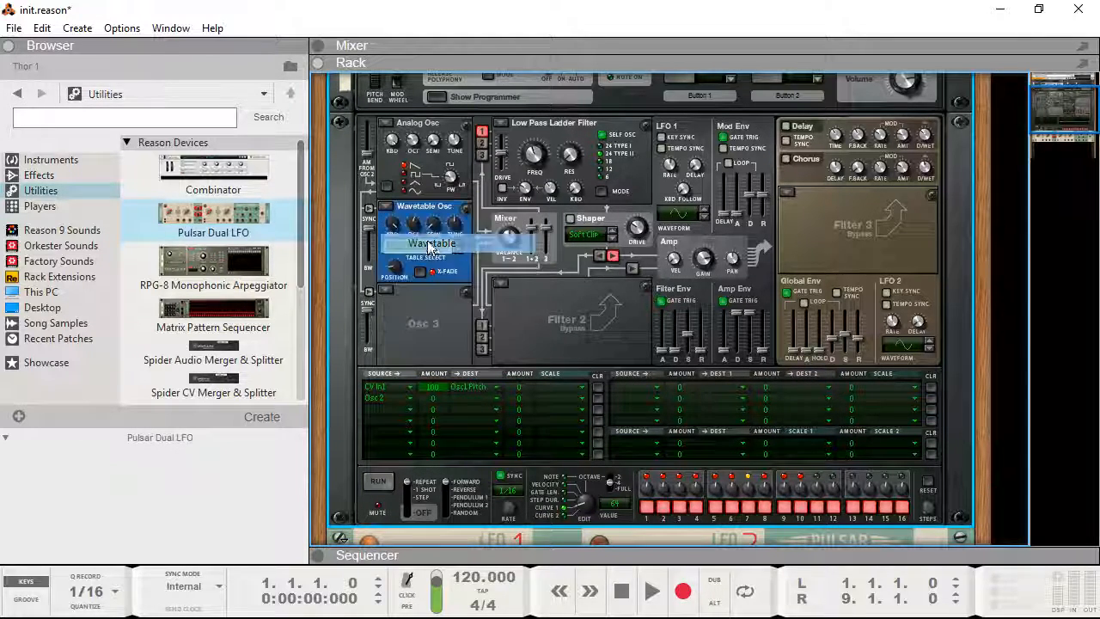
Set the second modulation row's amount to 100 and its destination to CV Output 1
{"action": "left_click_drag", "start_coordinate": [459, 402], "coordinate": [407, 323]}
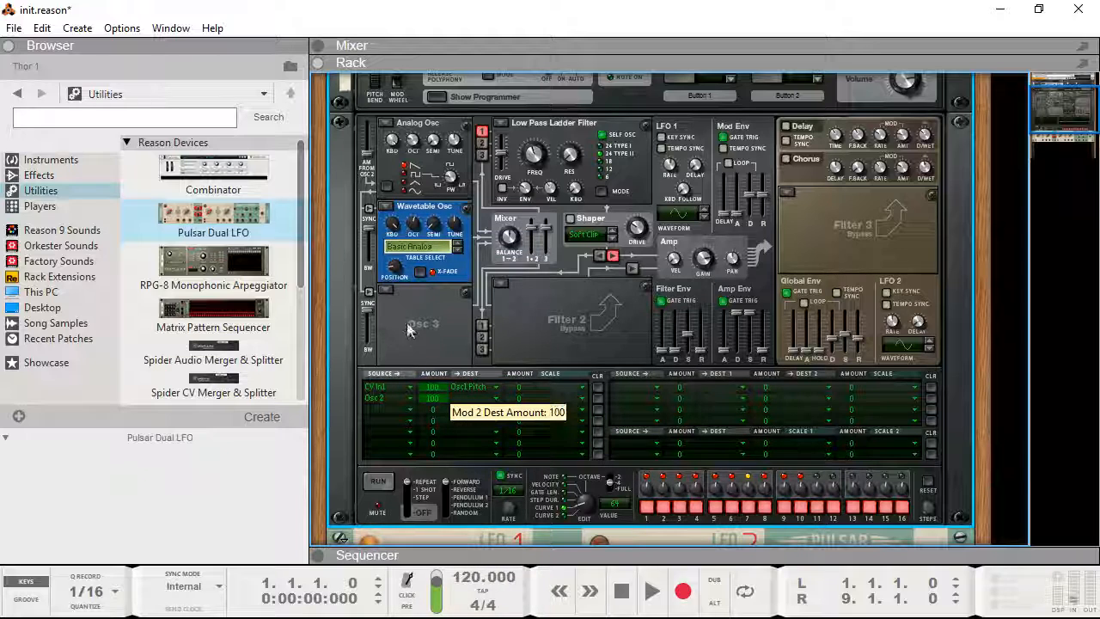
{"action": "left_click", "coordinate": [474, 399]}
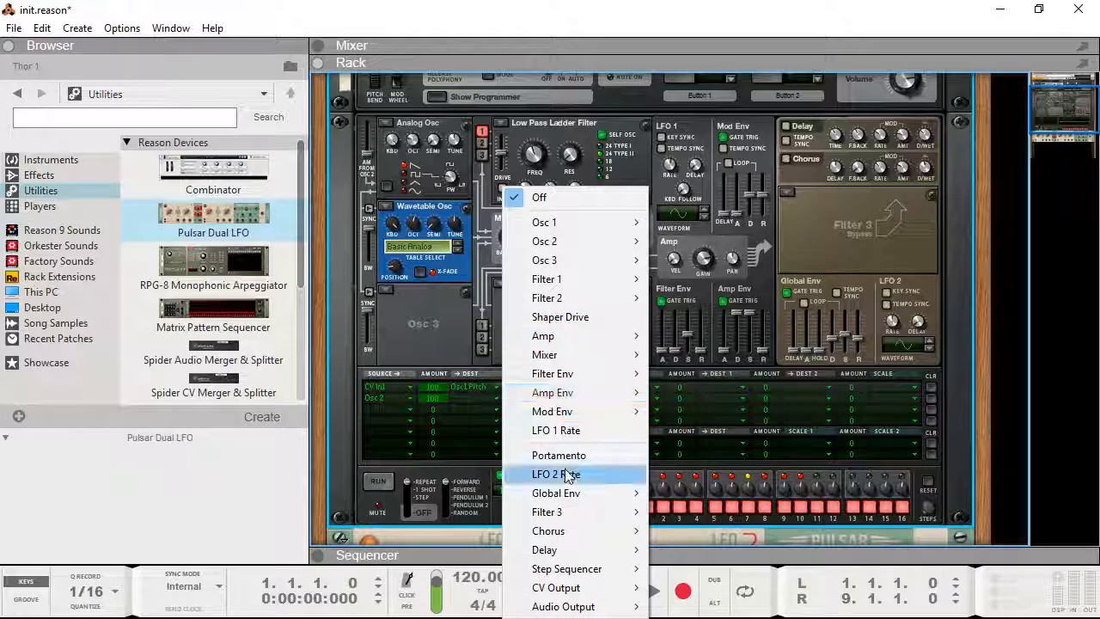
{"action": "mouse_move", "coordinate": [581, 588]}
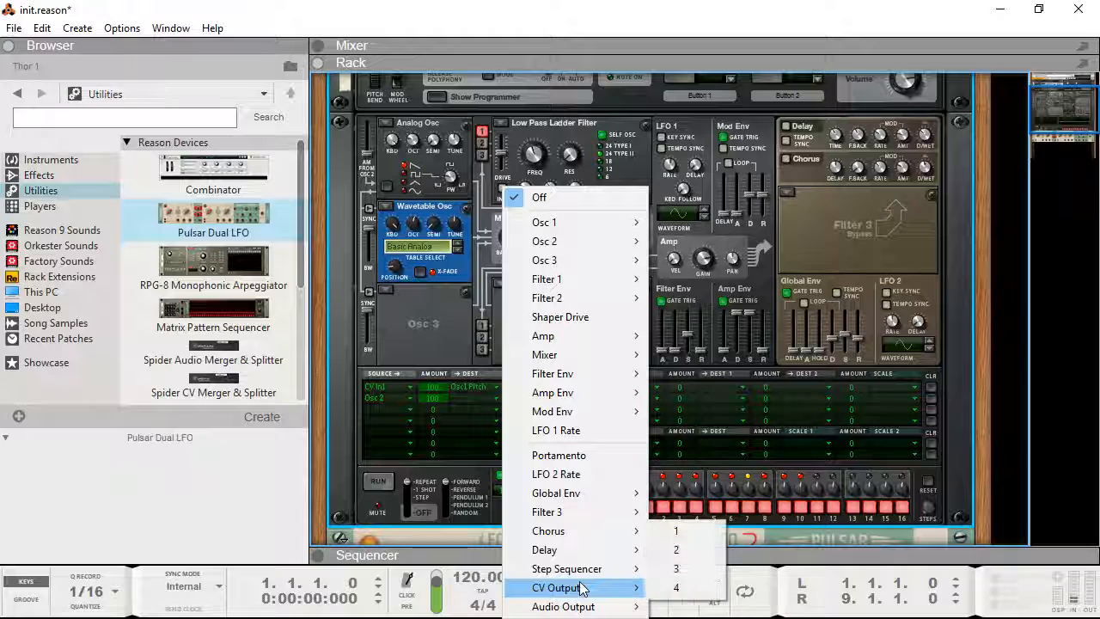
{"action": "left_click", "coordinate": [678, 531]}
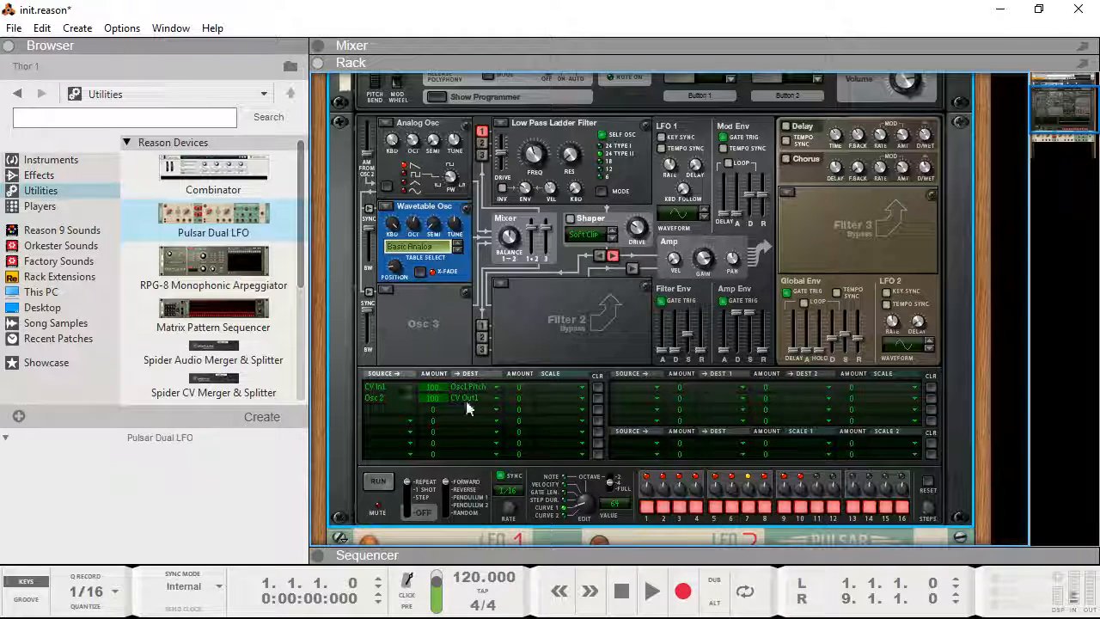
Examine the CV cables between Thor and Pulsar's LFO 1 on the rear of the rack, comparing with the front
{"action": "key", "text": "Tab"}
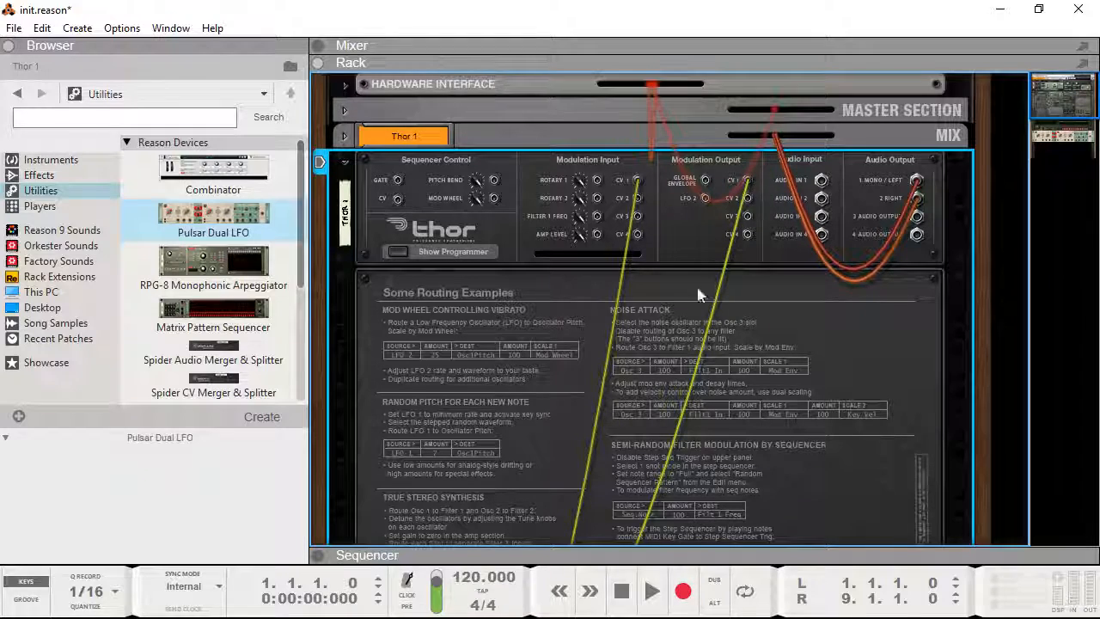
{"action": "scroll", "coordinate": [700, 277], "scroll_direction": "down", "scroll_amount": 5}
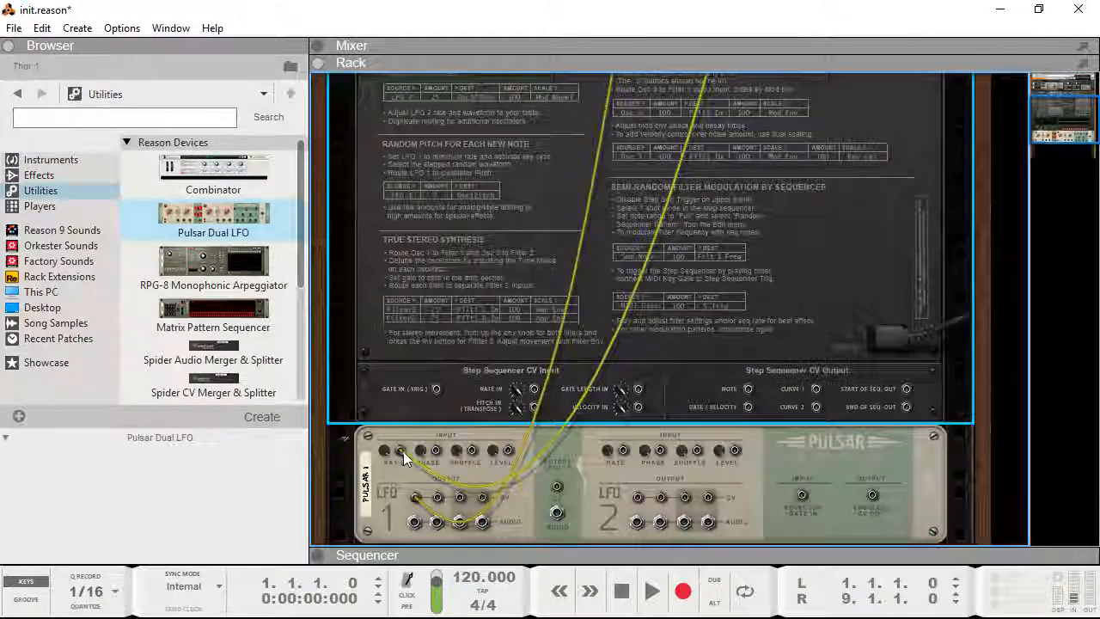
{"action": "key", "text": "Tab"}
{"action": "key", "text": "Tab"}
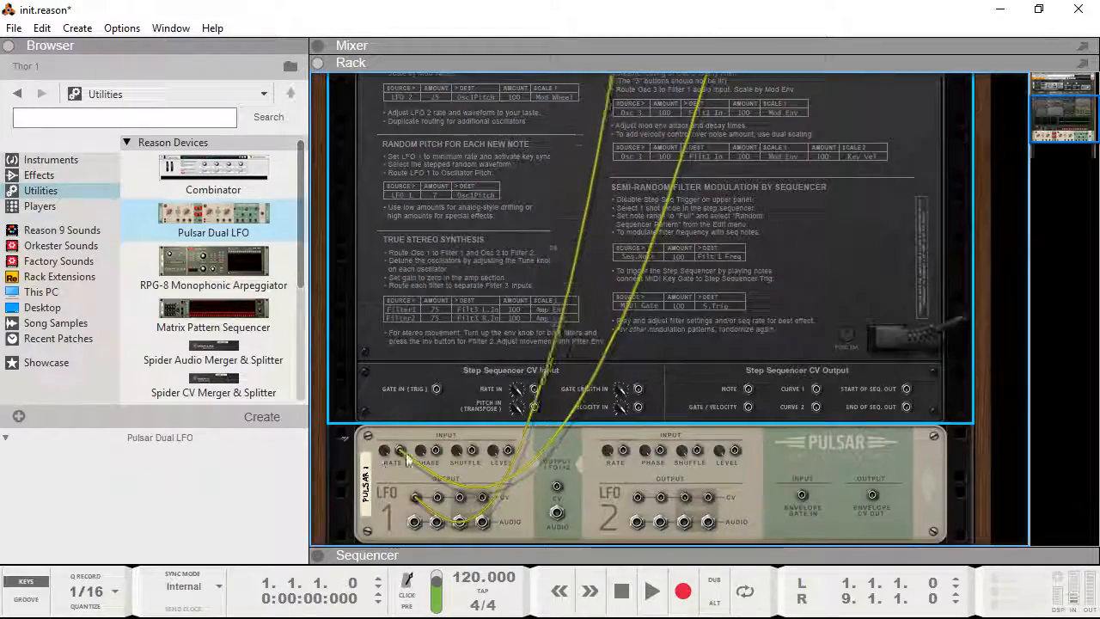
{"action": "key", "text": "Tab"}
{"action": "key", "text": "Tab"}
{"action": "scroll", "coordinate": [619, 277], "scroll_direction": "up", "scroll_amount": 5}
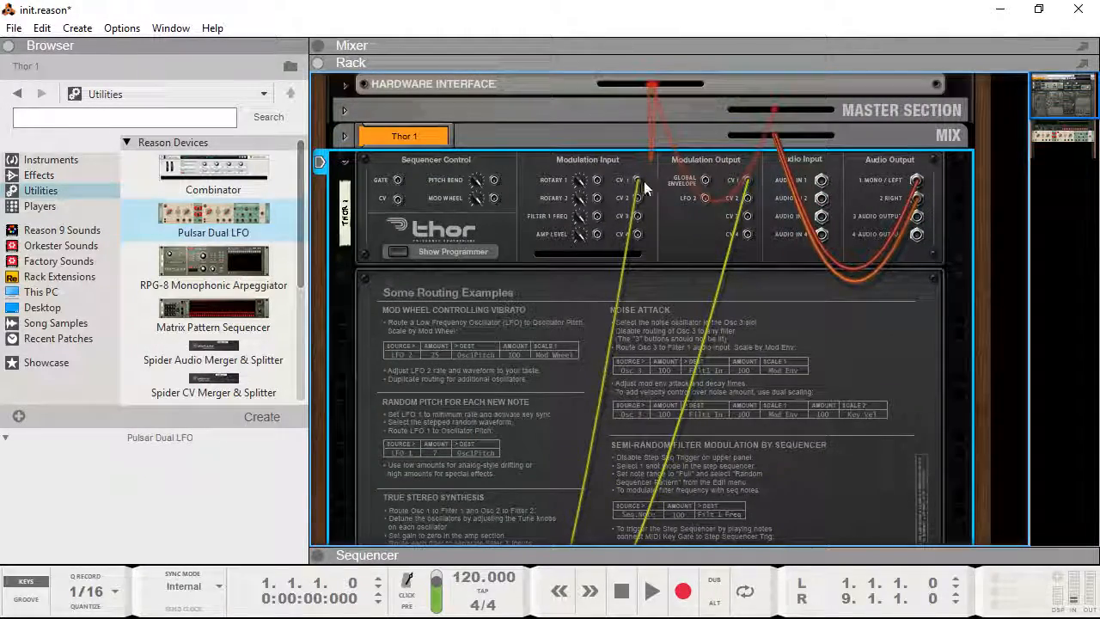
{"action": "key", "text": "Tab"}
Audition different wavetables on Thor's oscillator 2, including 5 Sines, Mixed Waves 2 and Trombone Multi
{"action": "scroll", "coordinate": [431, 456], "scroll_direction": "down", "scroll_amount": 3}
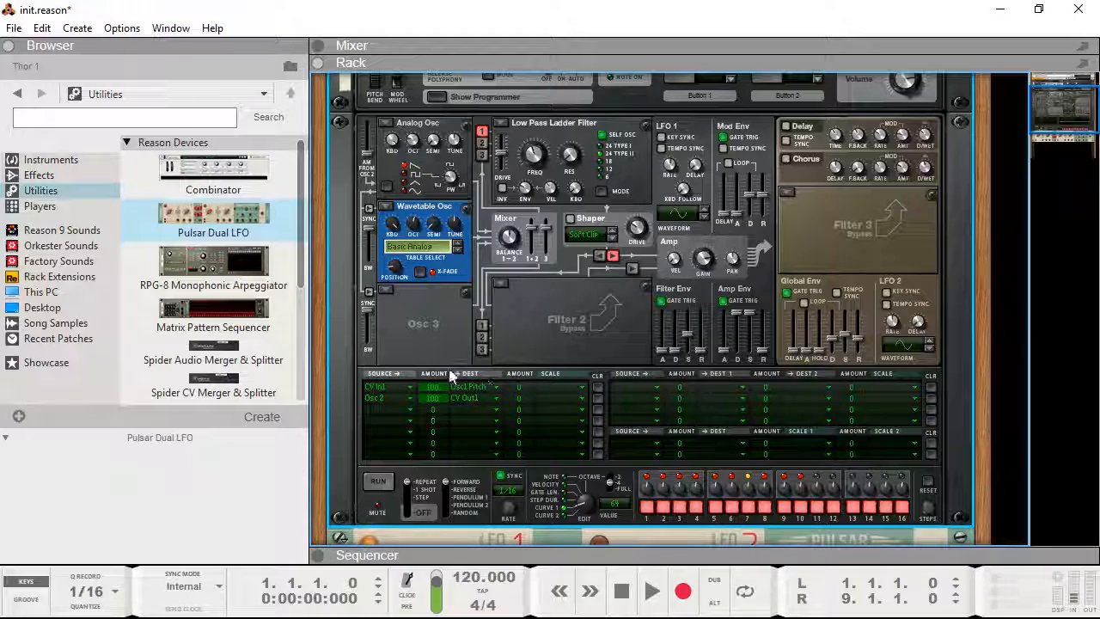
{"action": "scroll", "coordinate": [495, 387], "scroll_direction": "down", "scroll_amount": 3}
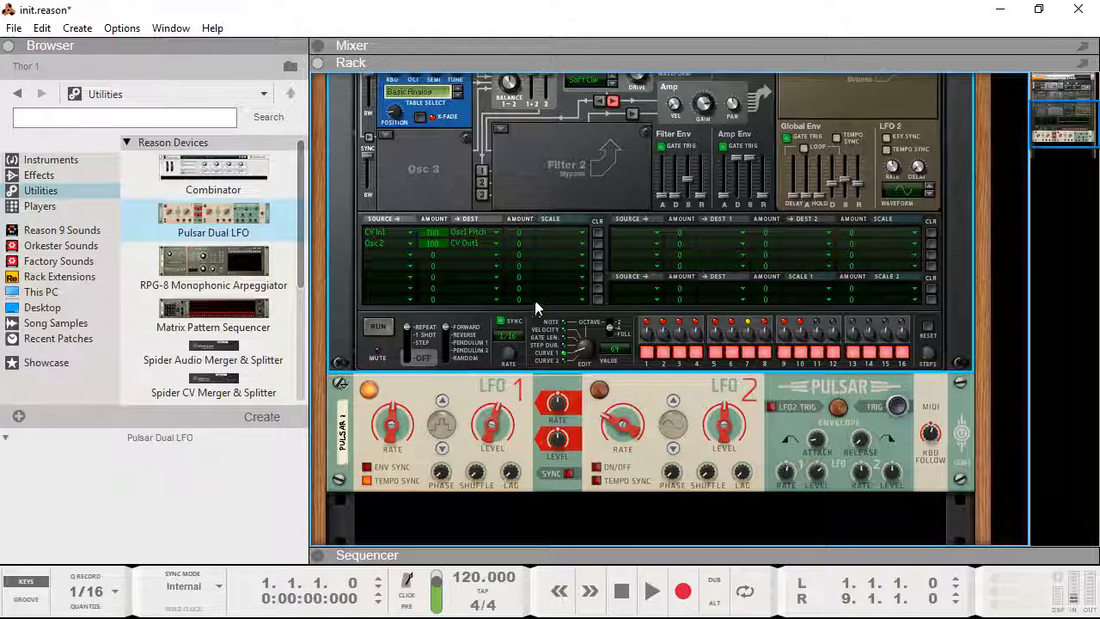
{"action": "scroll", "coordinate": [537, 299], "scroll_direction": "up", "scroll_amount": 1}
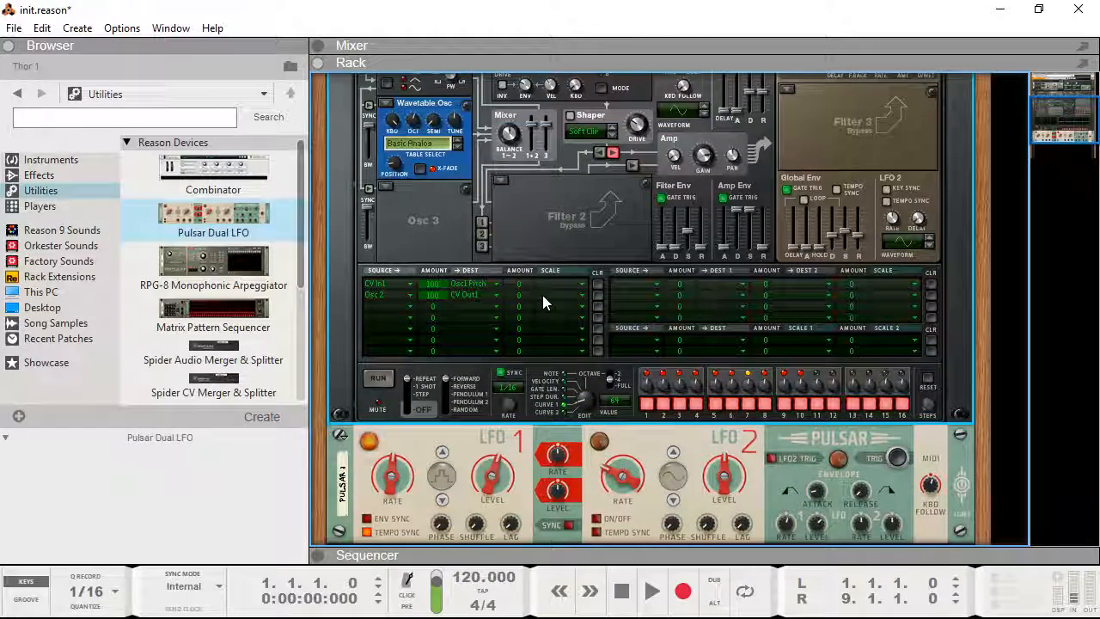
{"action": "left_click", "coordinate": [423, 146]}
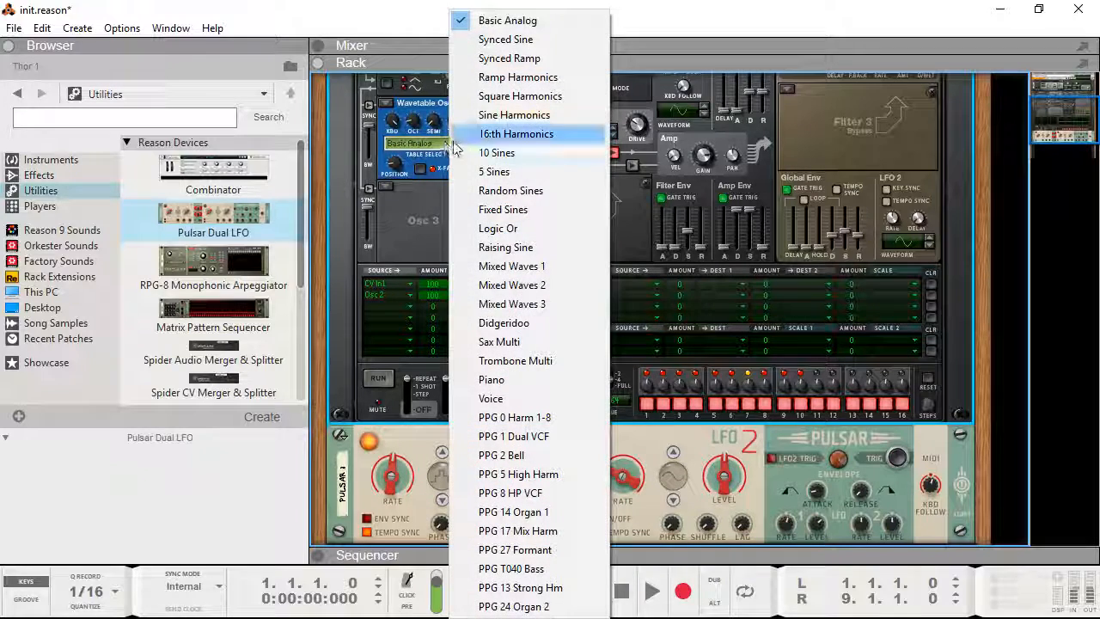
{"action": "left_click", "coordinate": [502, 134]}
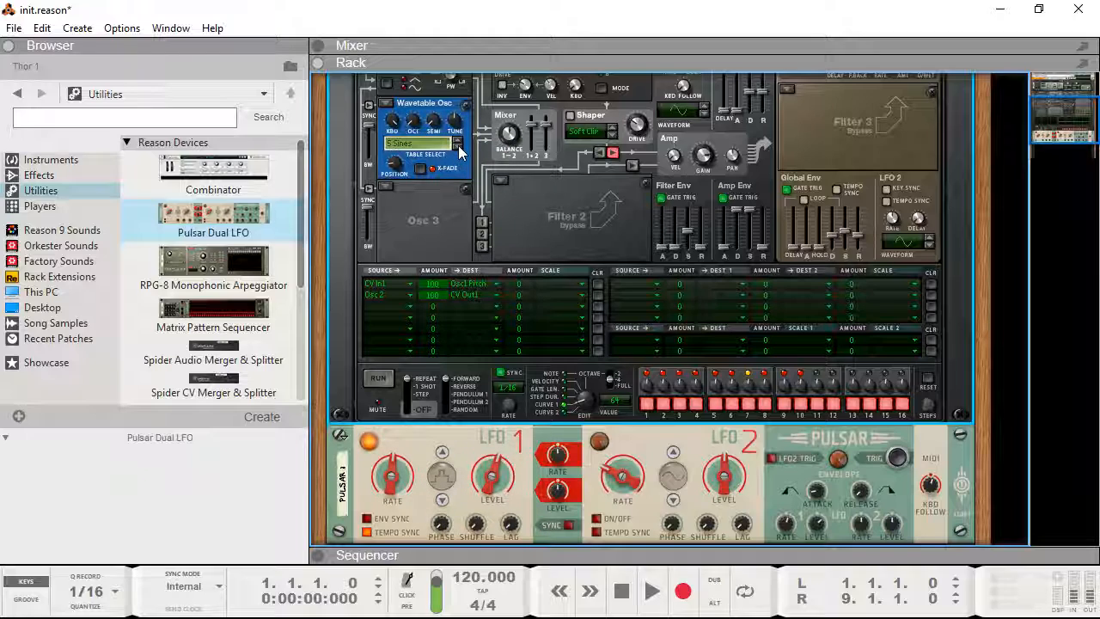
{"action": "left_click_drag", "start_coordinate": [394, 122], "coordinate": [424, 213]}
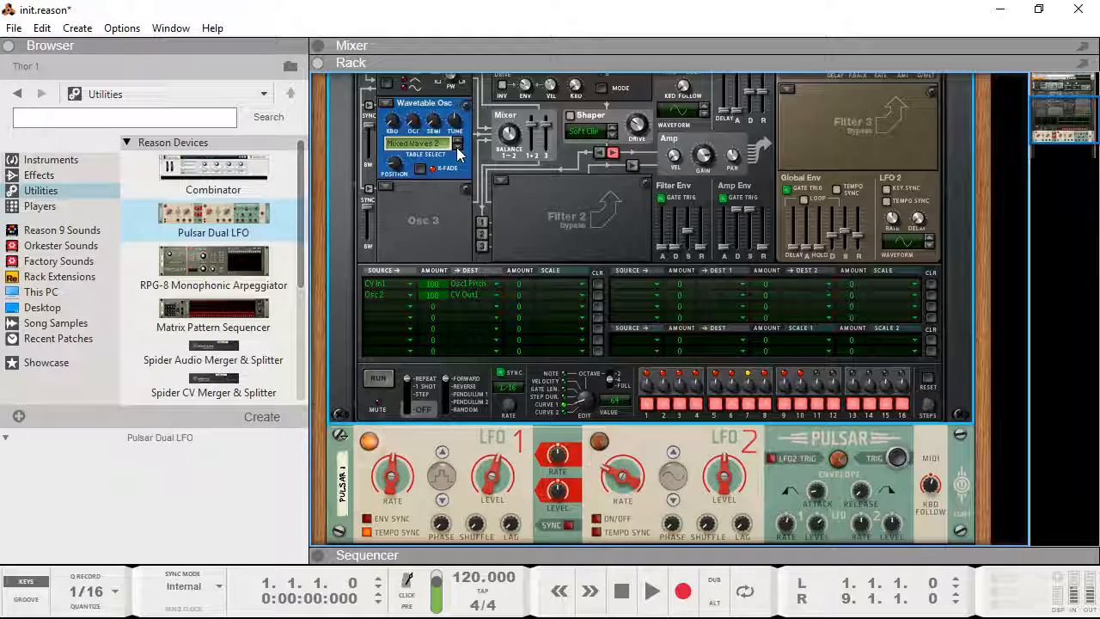
{"action": "mouse_move", "coordinate": [414, 125]}
{"action": "scroll", "coordinate": [446, 150], "scroll_direction": "up", "scroll_amount": 3}
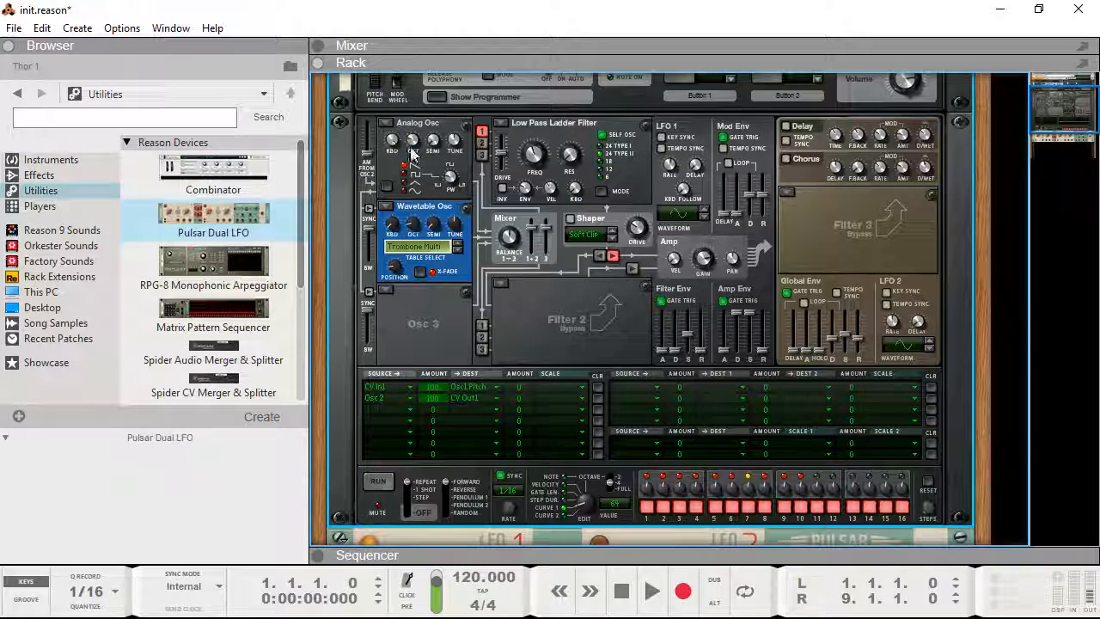
{"action": "mouse_move", "coordinate": [415, 149]}
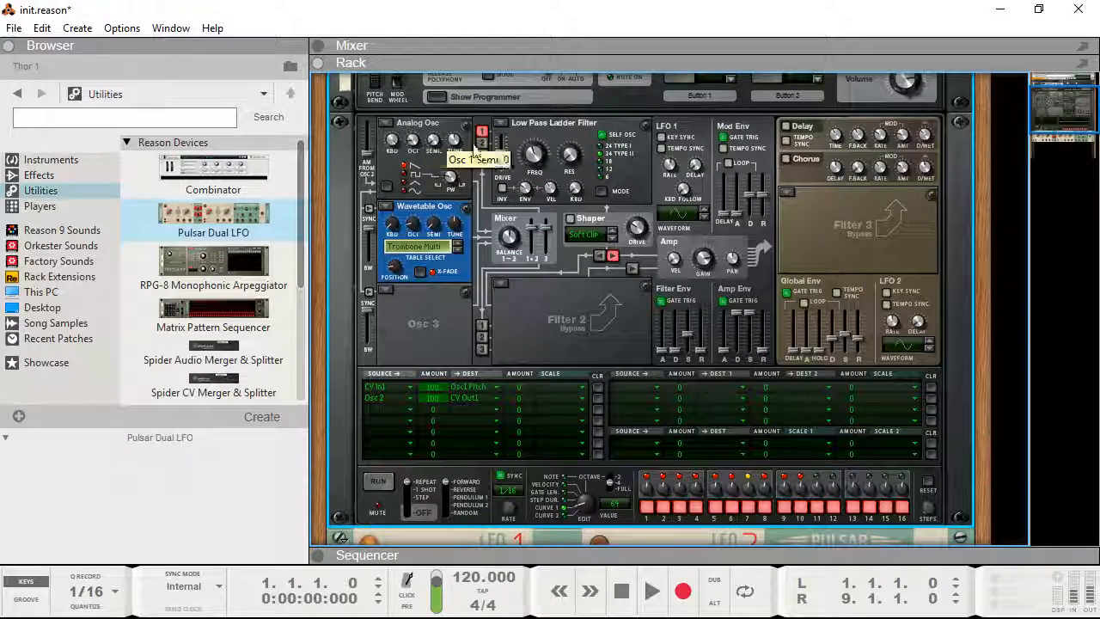
Try Sax Multi and Didgeridoo on oscillator 2, finishing with the Square Harmonics wavetable
{"action": "left_click", "coordinate": [456, 247]}
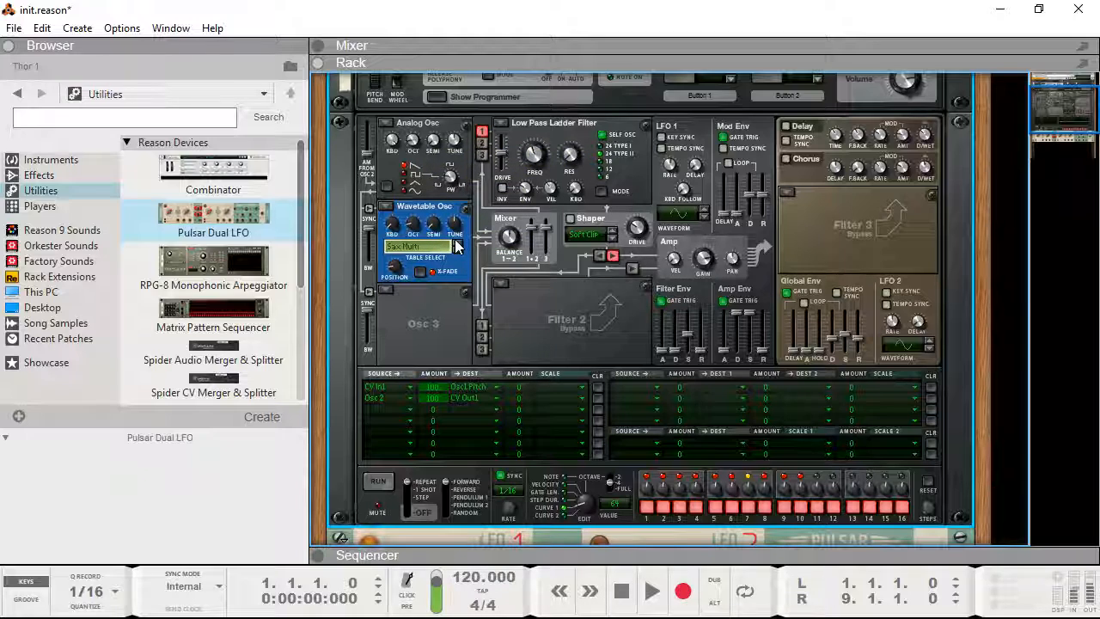
{"action": "mouse_move", "coordinate": [411, 139]}
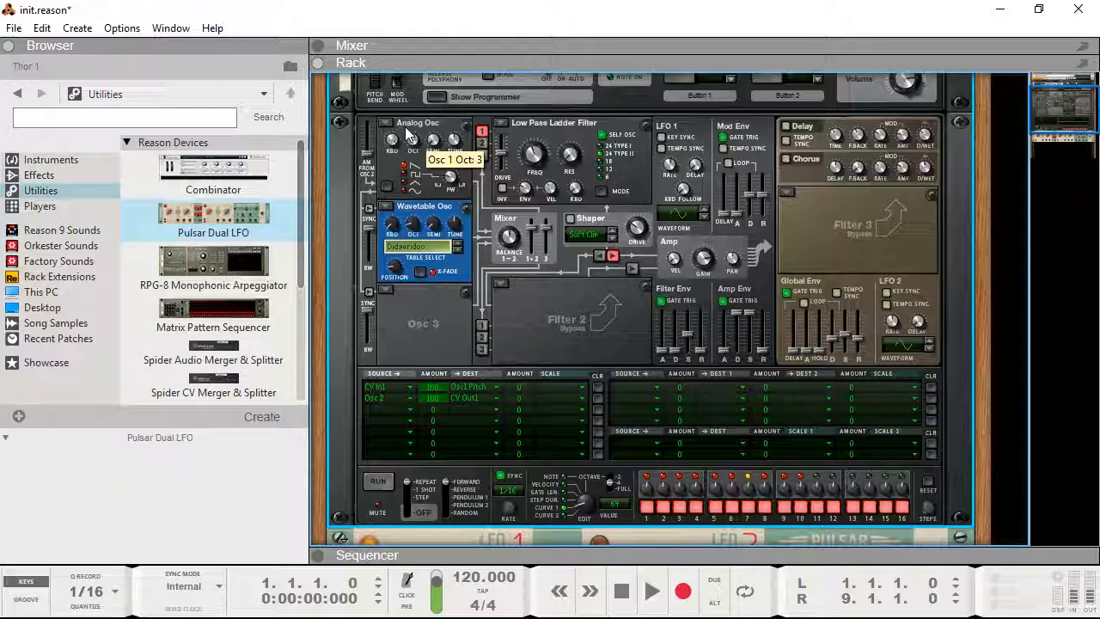
{"action": "left_click", "coordinate": [445, 248]}
{"action": "left_click", "coordinate": [491, 189]}
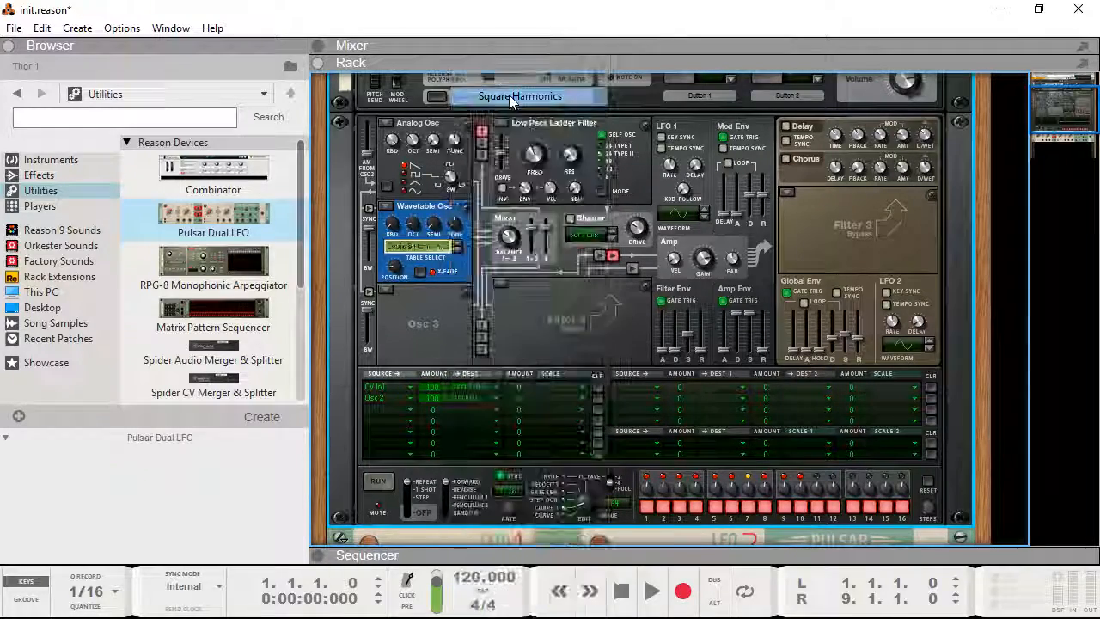
Move the LFO 1 cable from Thor's CV 1 modulation input to the Rotary 1 input on the rear
{"action": "scroll", "coordinate": [472, 325], "scroll_direction": "down", "scroll_amount": 3}
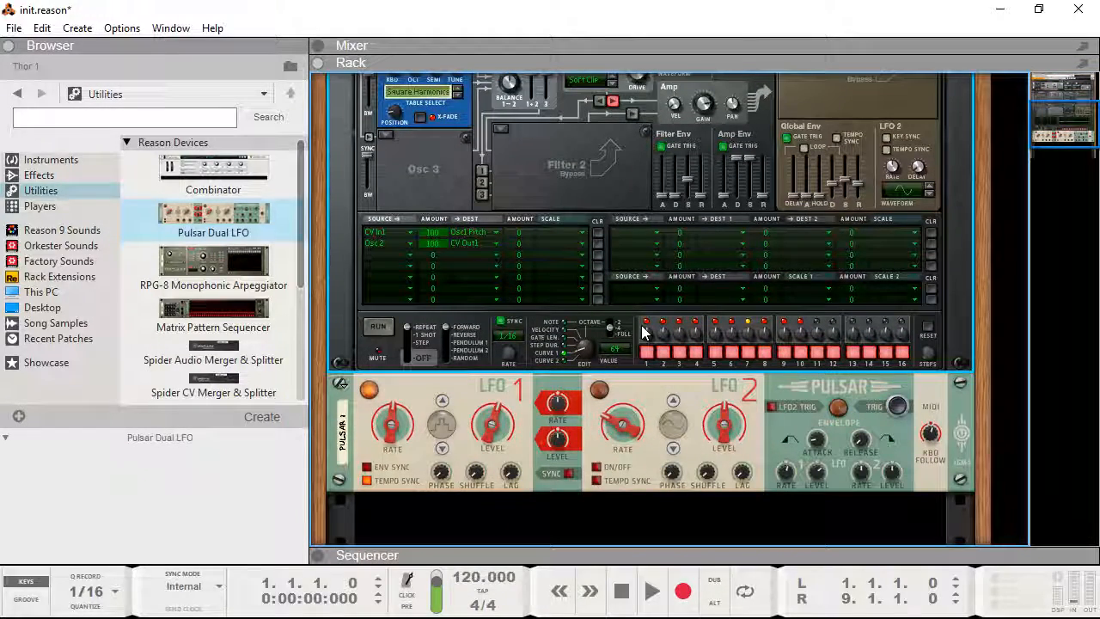
{"action": "key", "text": "Tab"}
{"action": "scroll", "coordinate": [714, 196], "scroll_direction": "up", "scroll_amount": 3}
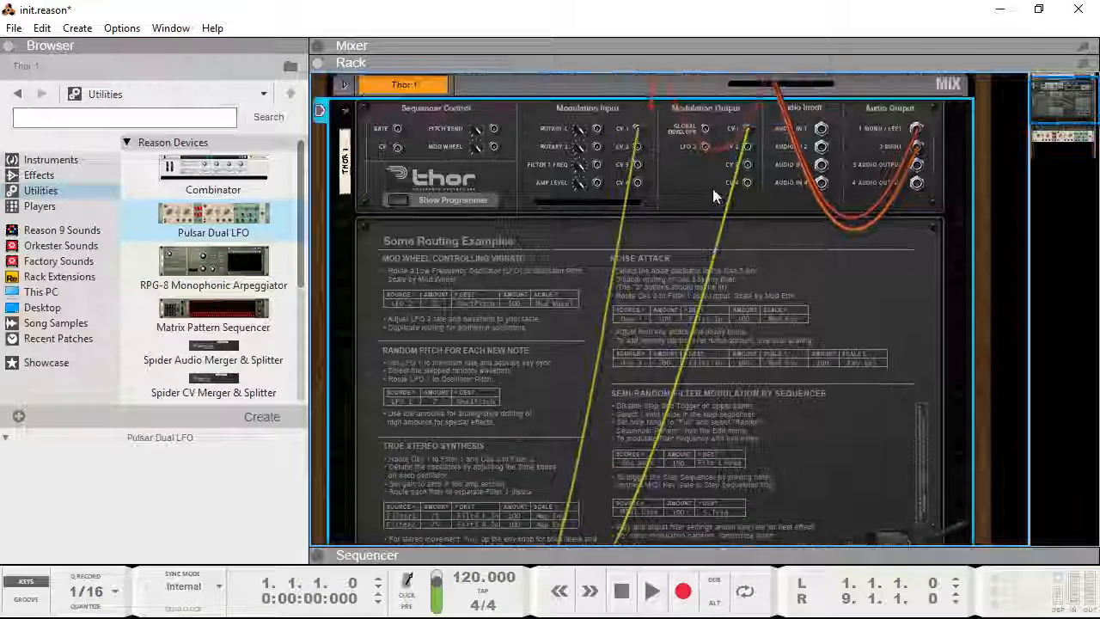
{"action": "scroll", "coordinate": [714, 196], "scroll_direction": "up", "scroll_amount": 1}
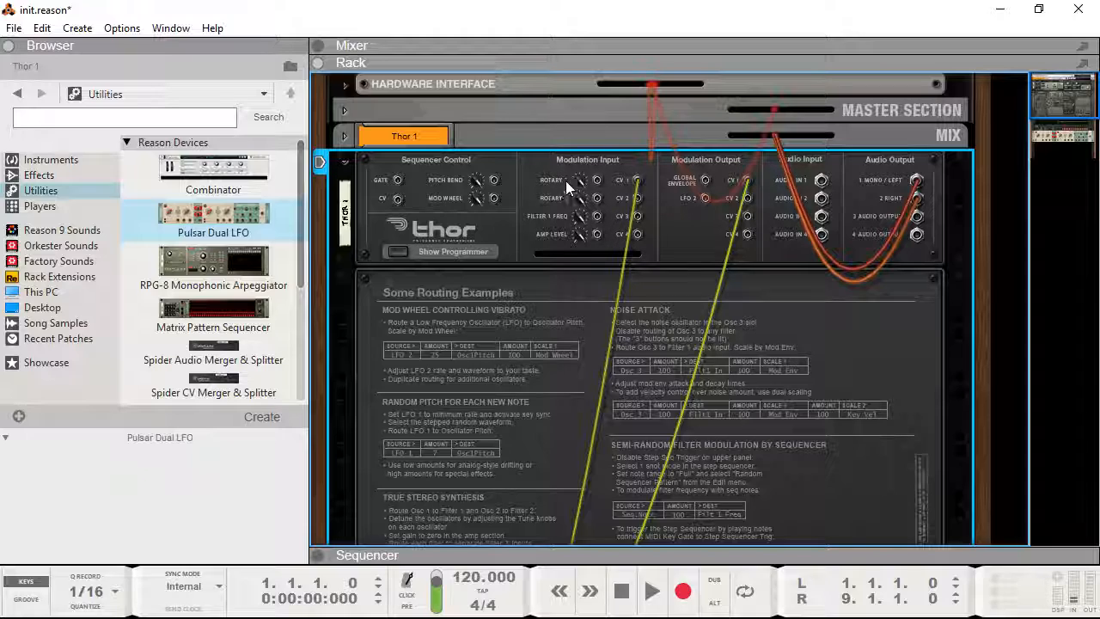
{"action": "left_click_drag", "start_coordinate": [637, 180], "coordinate": [573, 184]}
{"action": "scroll", "coordinate": [573, 244], "scroll_direction": "down", "scroll_amount": 5}
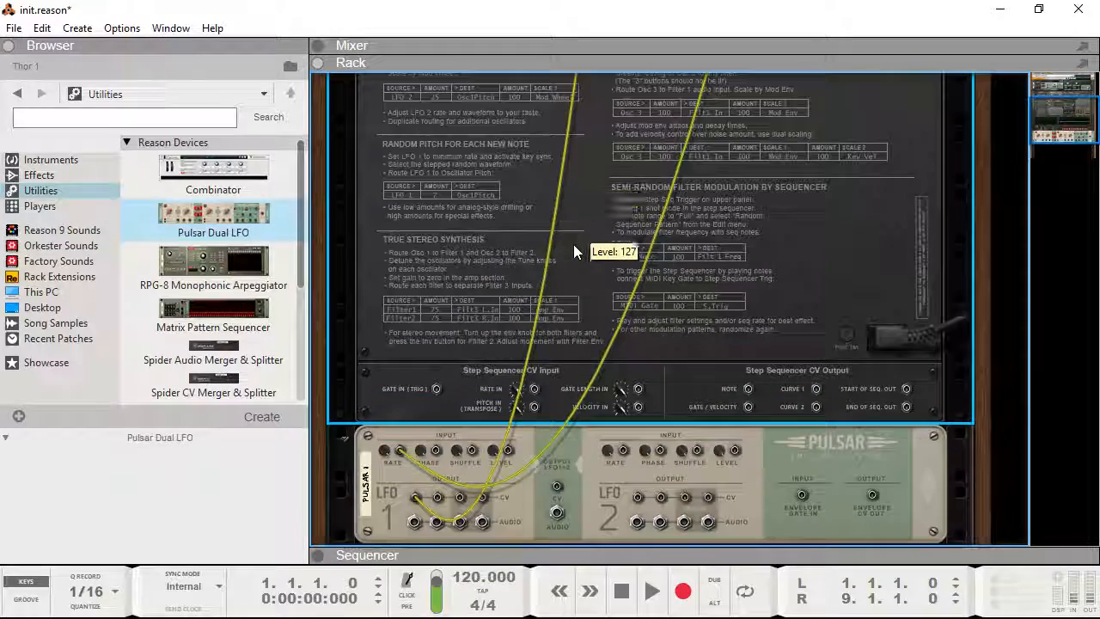
{"action": "scroll", "coordinate": [573, 244], "scroll_direction": "up", "scroll_amount": 5}
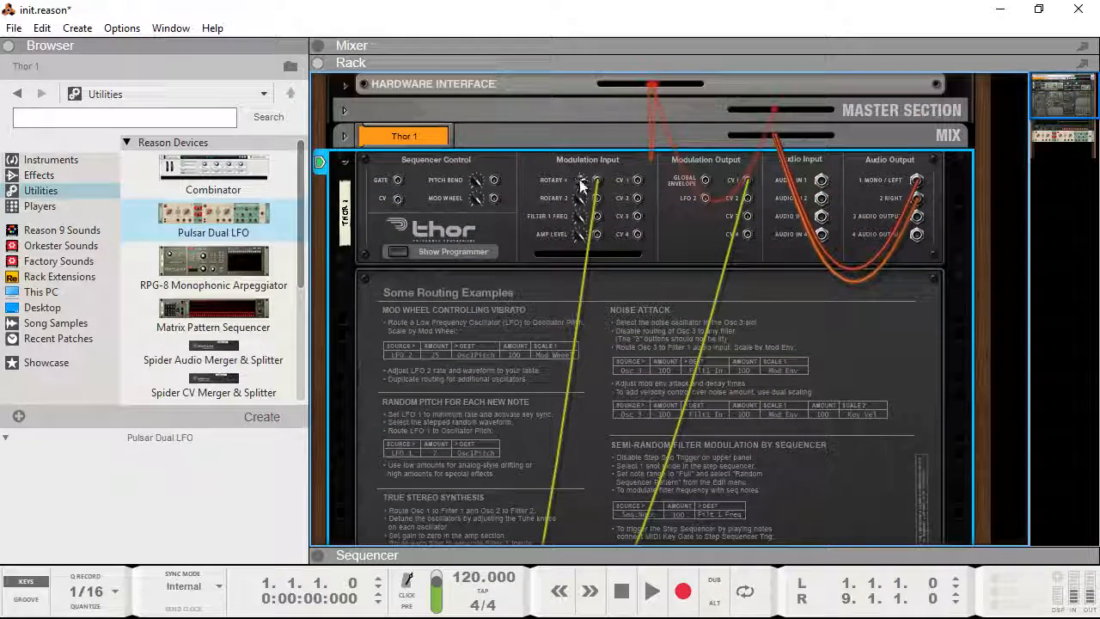
Move the LFO 1 cable from the Rotary 1 input back to Thor's CV 1 modulation input and return to the front
{"action": "left_click", "coordinate": [465, 251]}
{"action": "key", "text": "Tab"}
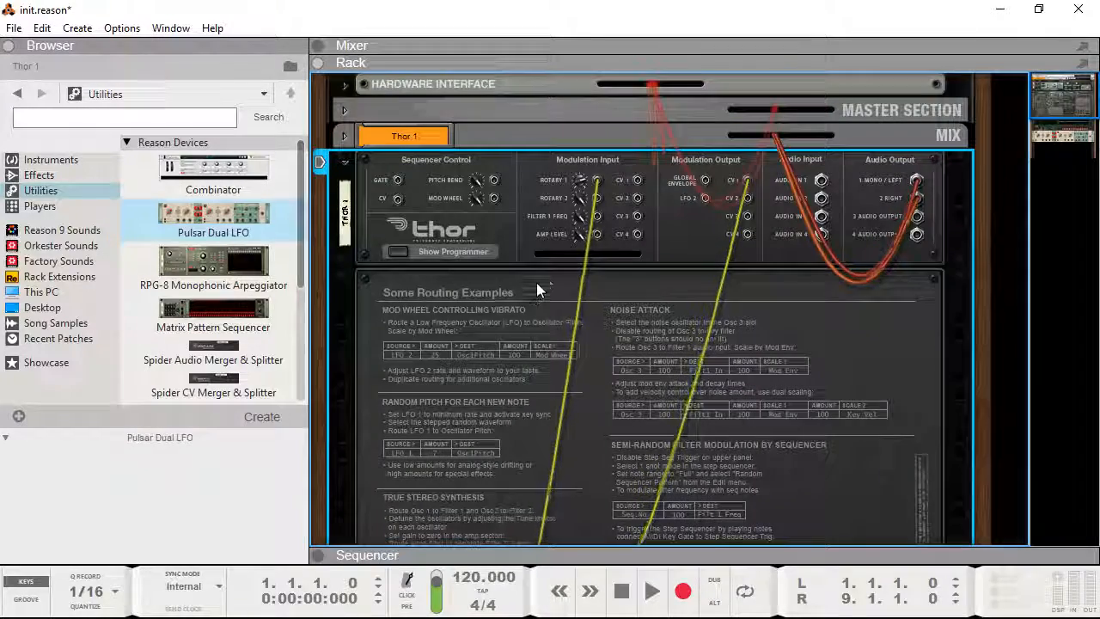
{"action": "key", "text": "Tab"}
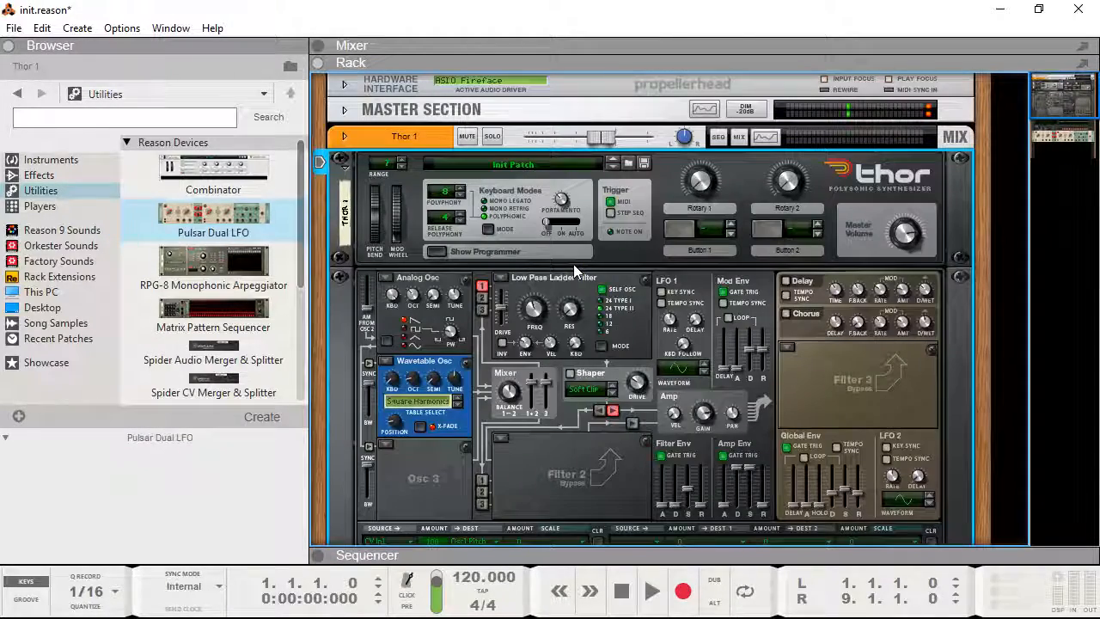
{"action": "key", "text": "Tab"}
{"action": "left_click_drag", "start_coordinate": [600, 179], "coordinate": [637, 180]}
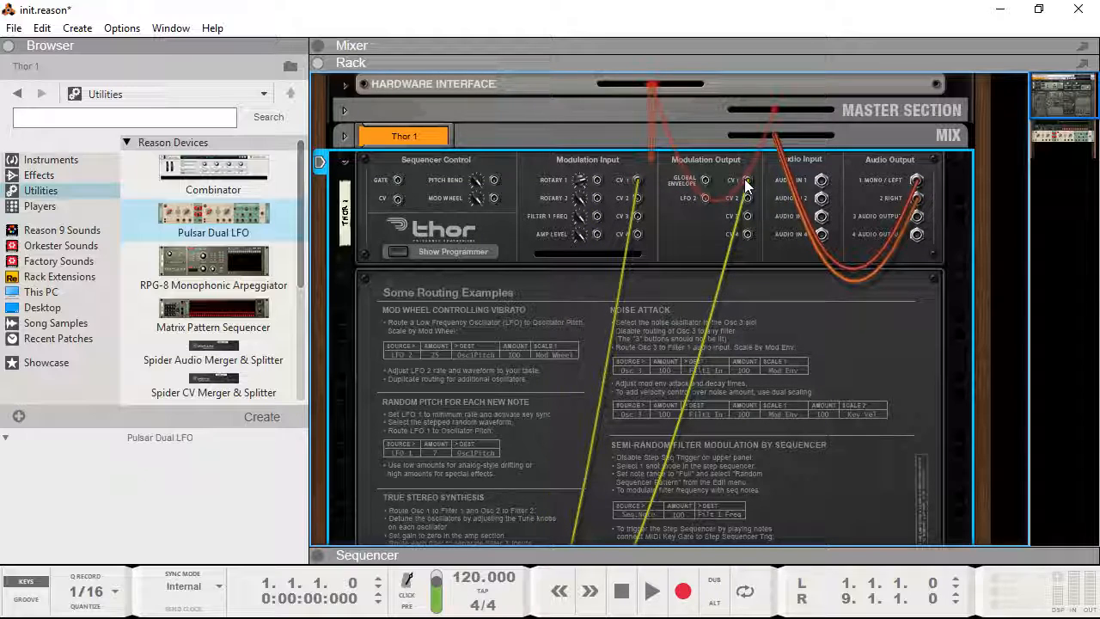
{"action": "key", "text": "Tab"}
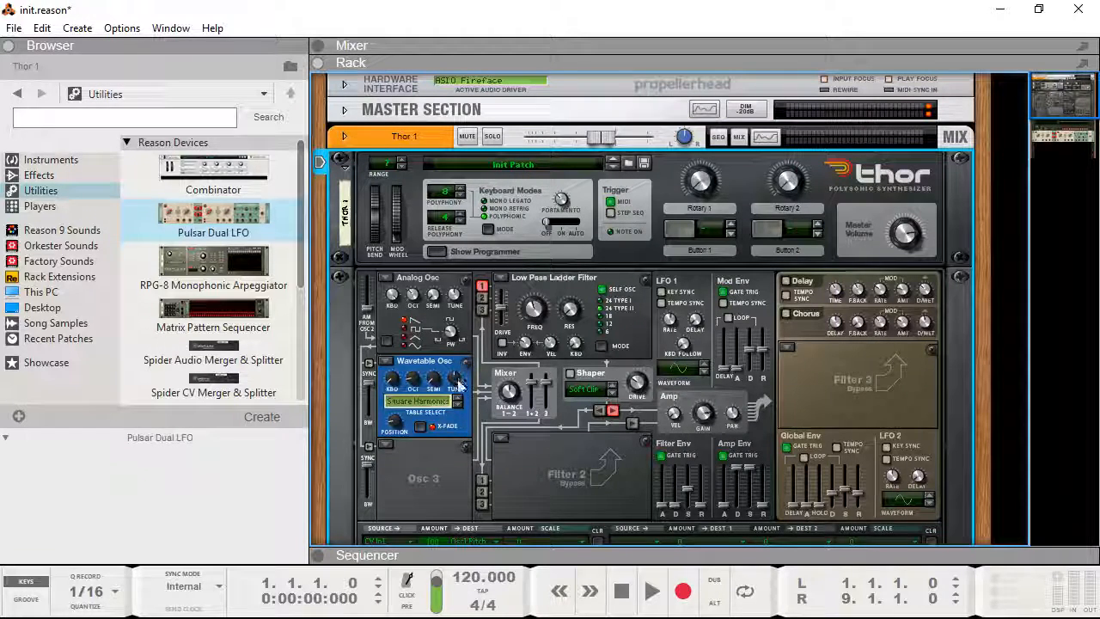
Browse the modulation sources offered in Thor's modulation matrix and close the list
{"action": "scroll", "coordinate": [456, 393], "scroll_direction": "down", "scroll_amount": 3}
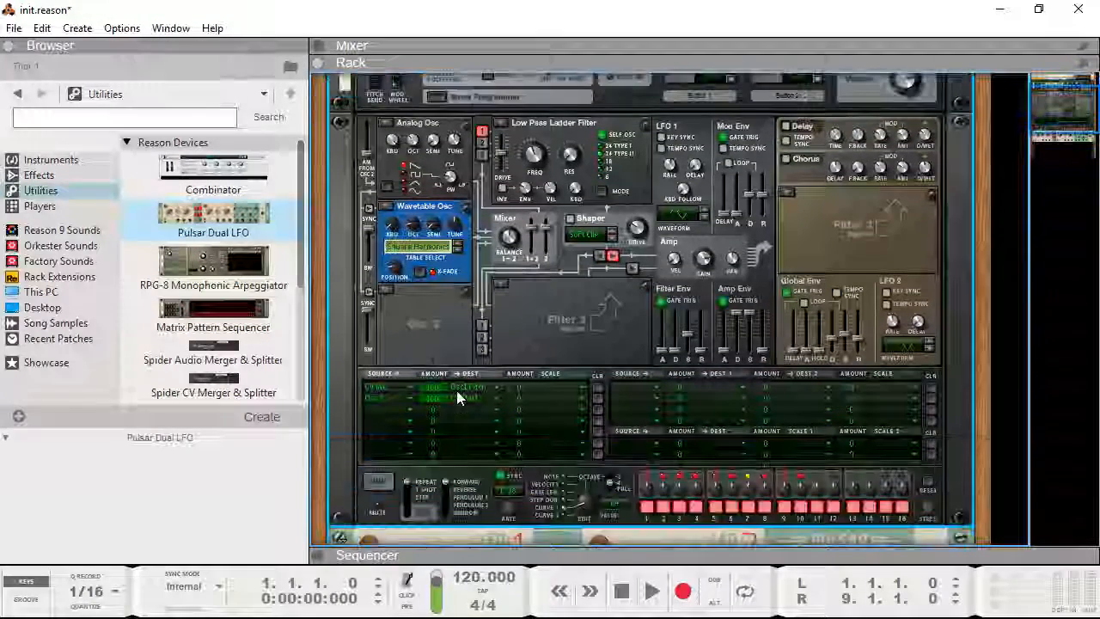
{"action": "left_click", "coordinate": [410, 390]}
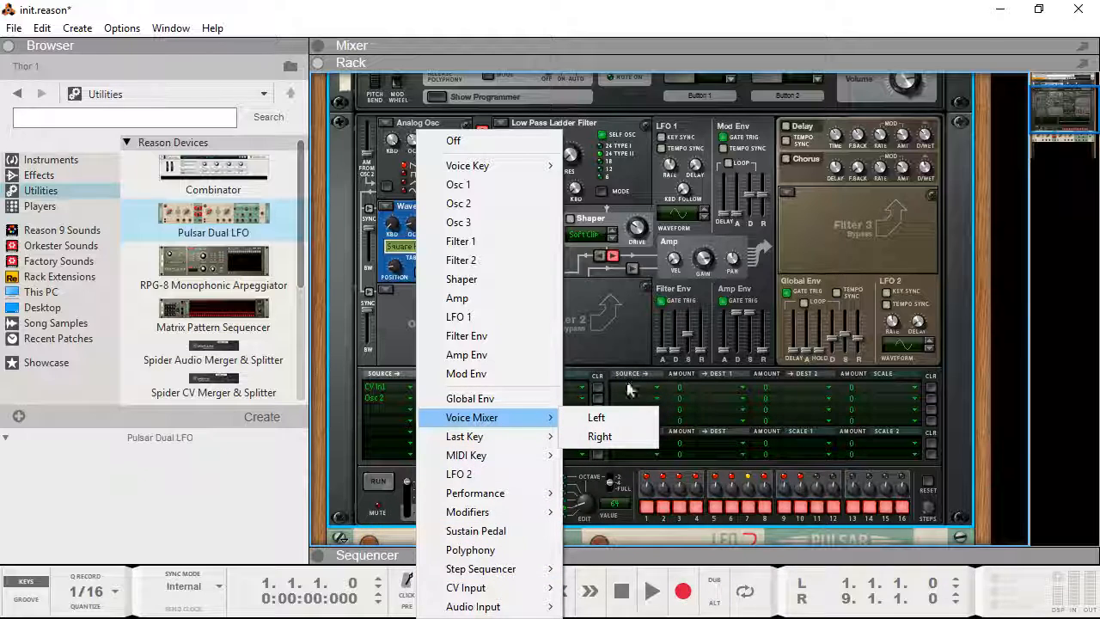
{"action": "left_click", "coordinate": [668, 377]}
Switch to the online manual in the browser and read the descriptions under Modulation Sources - Voice section for Thor
{"action": "key", "text": "alt+Tab"}
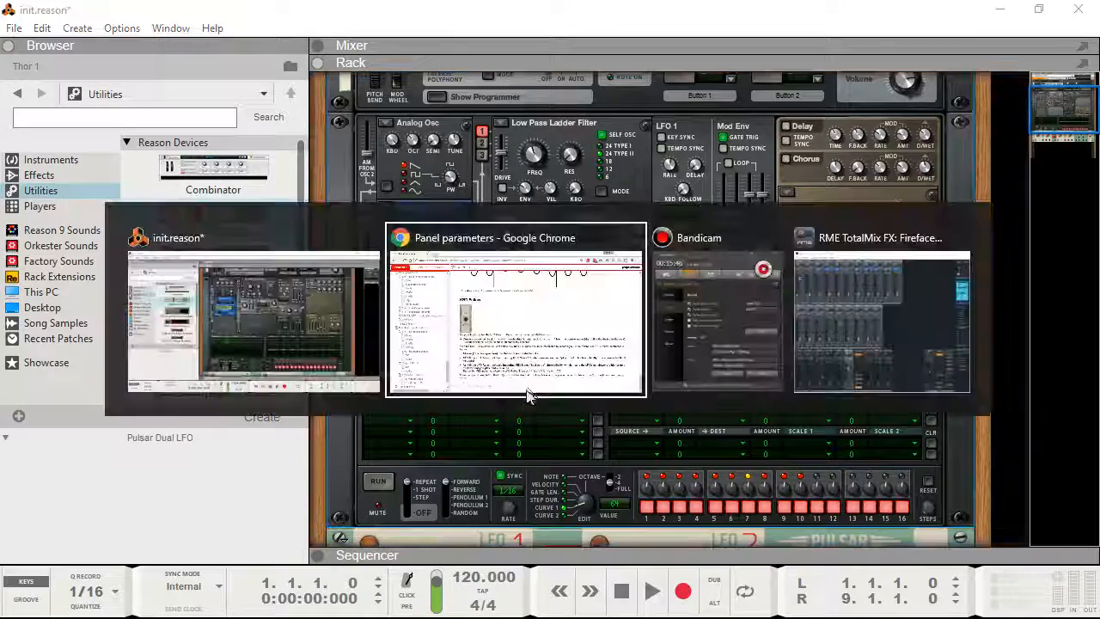
{"action": "scroll", "coordinate": [144, 320], "scroll_direction": "up", "scroll_amount": 3}
{"action": "scroll", "coordinate": [144, 320], "scroll_direction": "up", "scroll_amount": 8}
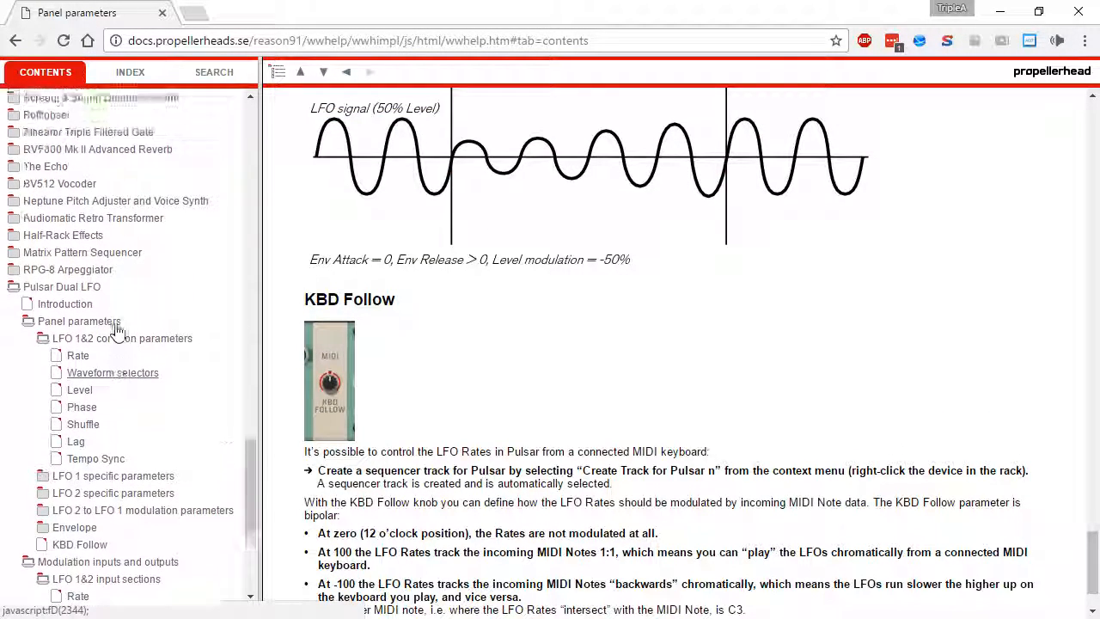
{"action": "scroll", "coordinate": [107, 327], "scroll_direction": "up", "scroll_amount": 6}
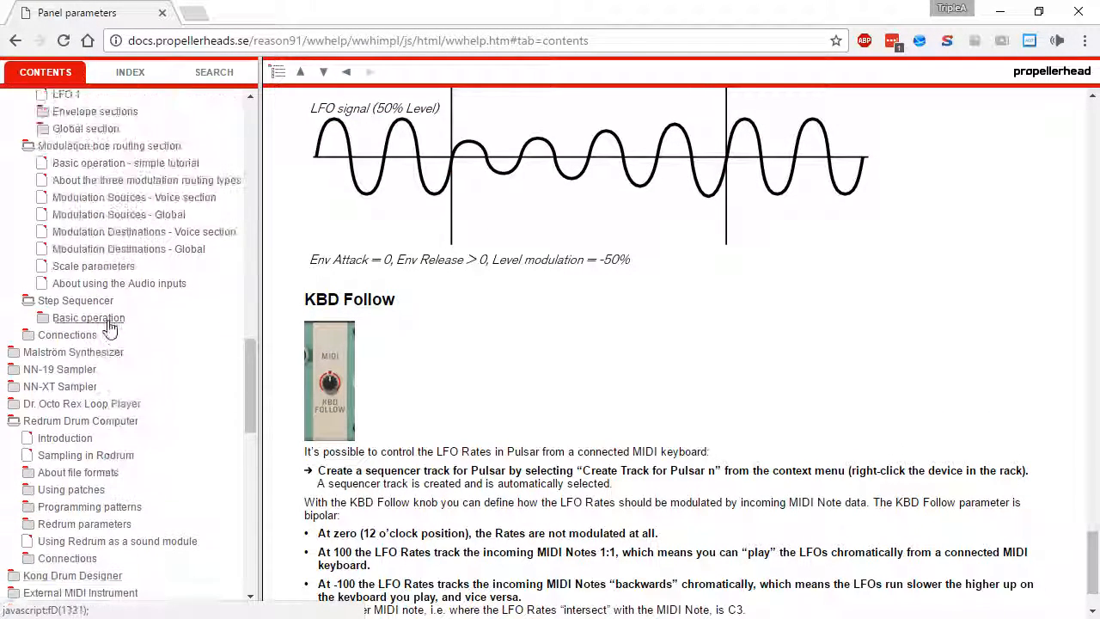
{"action": "left_click", "coordinate": [119, 199]}
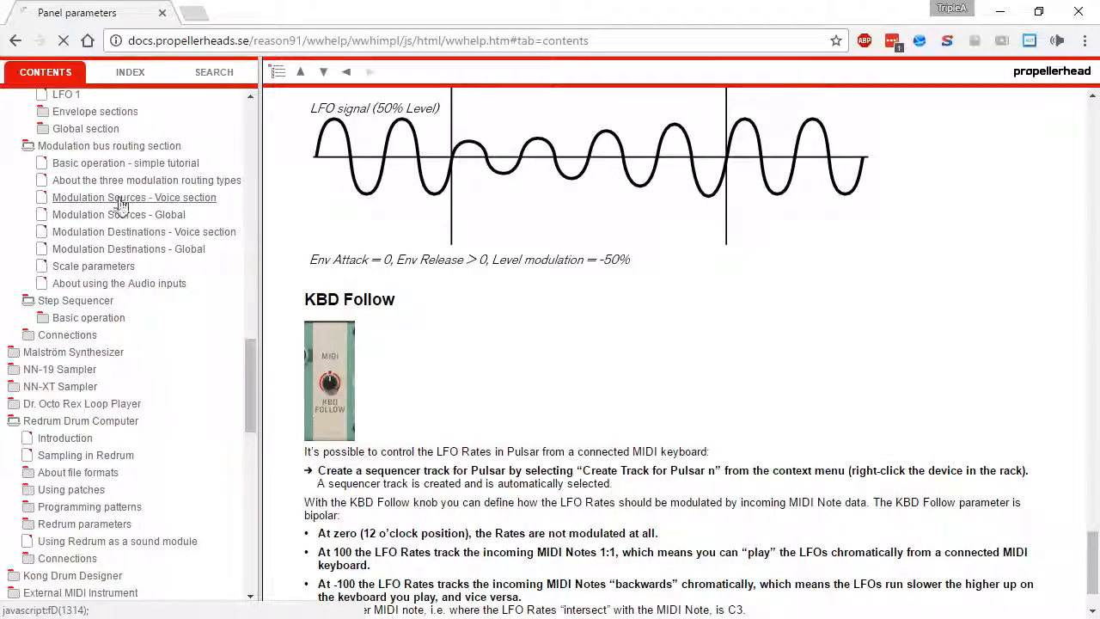
{"action": "scroll", "coordinate": [494, 285], "scroll_direction": "up", "scroll_amount": 3}
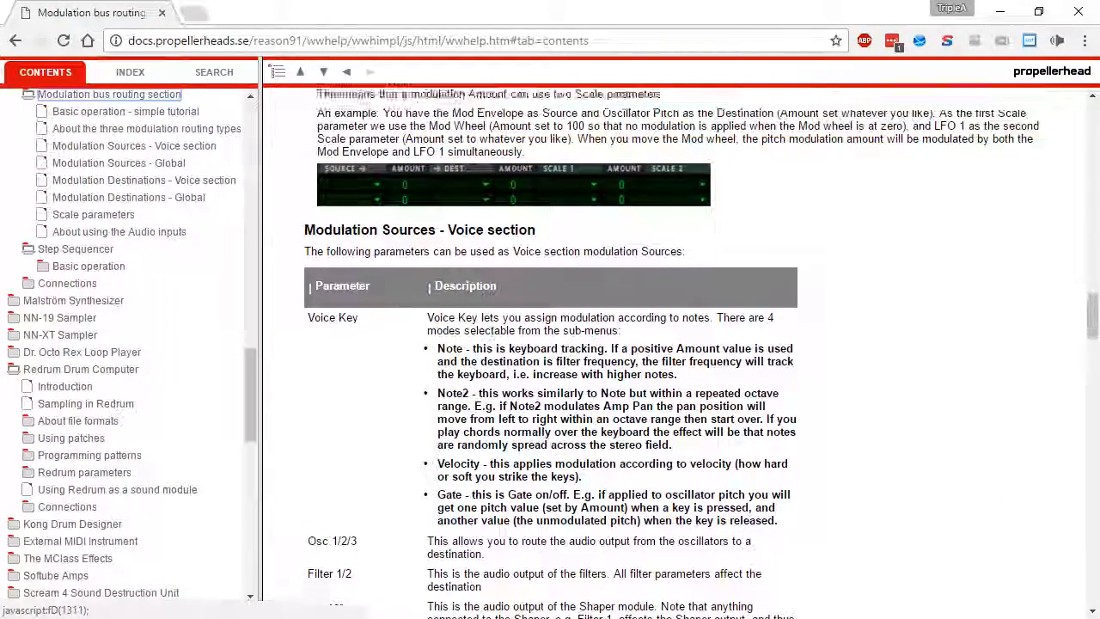
{"action": "scroll", "coordinate": [492, 218], "scroll_direction": "down", "scroll_amount": 2}
{"action": "scroll", "coordinate": [492, 288], "scroll_direction": "down", "scroll_amount": 1}
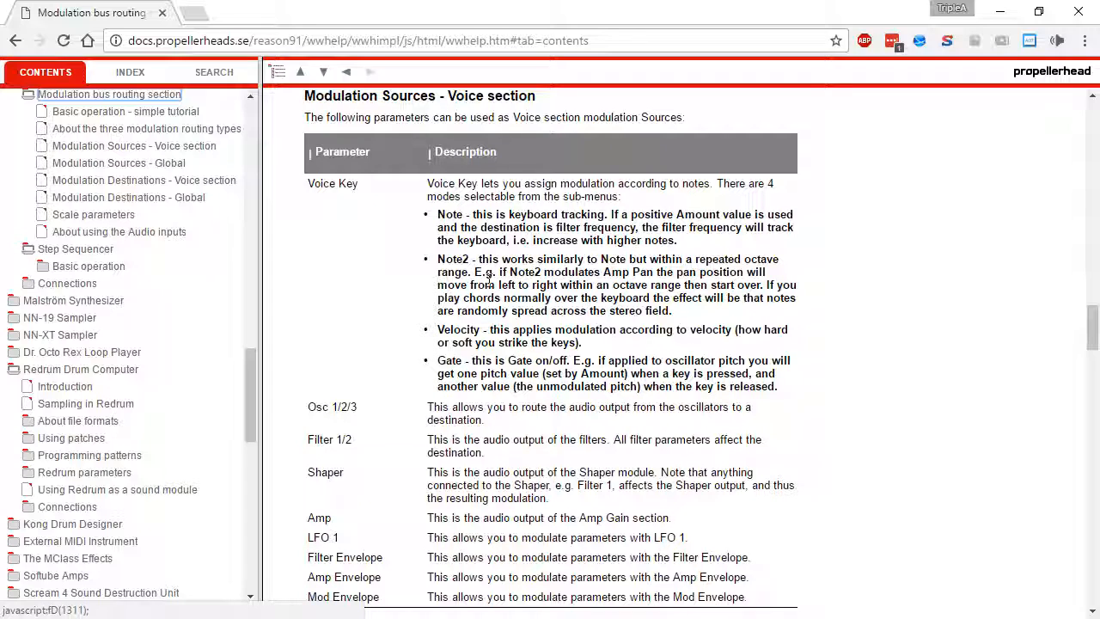
Return to the Reason rack and clear the Osc 2 and CV In 1 routings from Thor's modulation matrix
{"action": "key", "text": "alt+Tab"}
{"action": "left_click", "coordinate": [597, 398]}
{"action": "scroll", "coordinate": [516, 430], "scroll_direction": "down", "scroll_amount": 1}
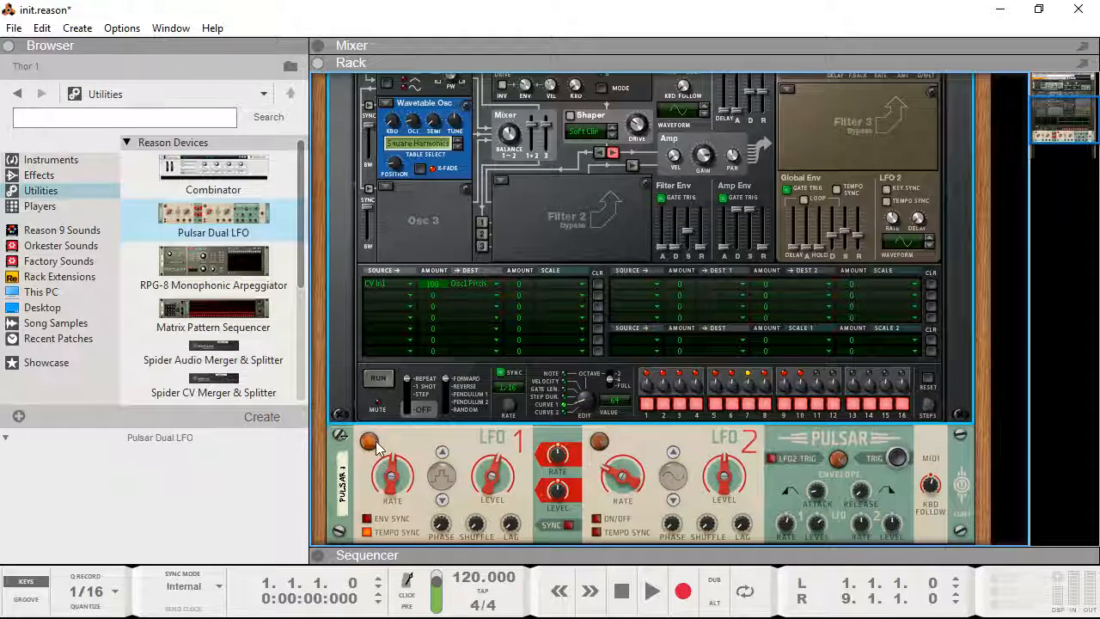
{"action": "scroll", "coordinate": [375, 437], "scroll_direction": "up", "scroll_amount": 1}
{"action": "left_click", "coordinate": [597, 388]}
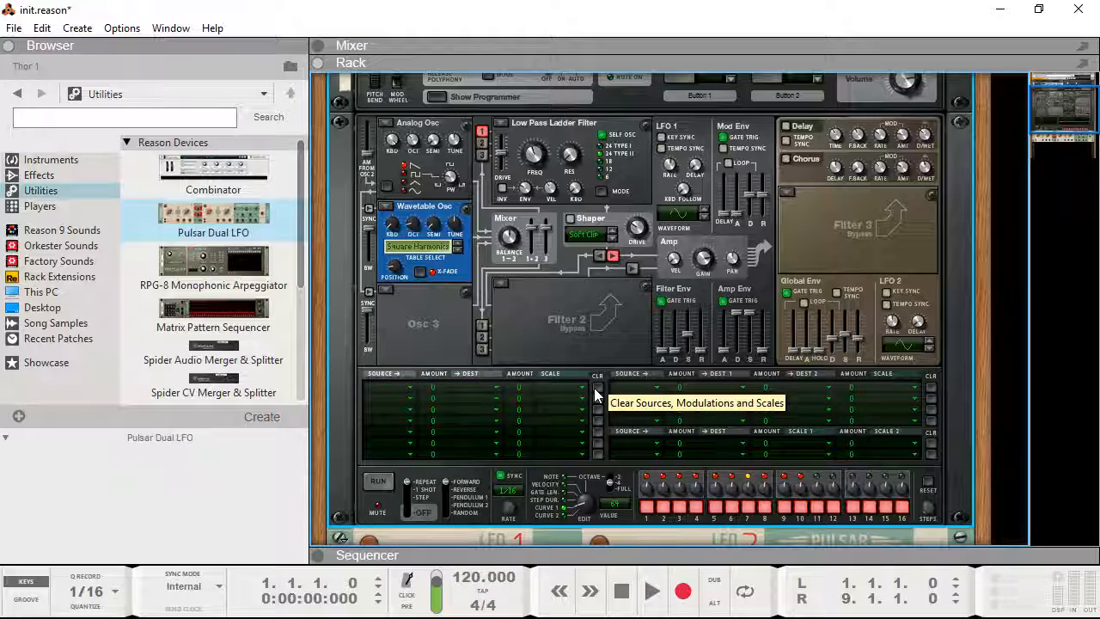
Route Voice Key Note (Full Range) to the Osc 1 pitch with an amount of 100 in the first modulation row
{"action": "left_click", "coordinate": [406, 387]}
{"action": "mouse_move", "coordinate": [485, 168]}
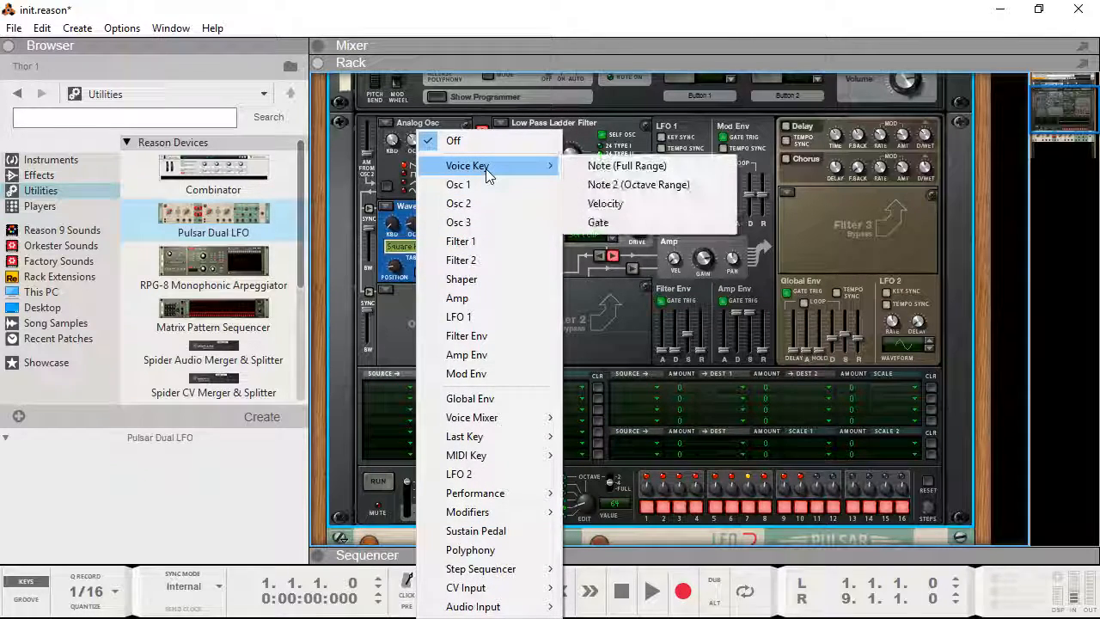
{"action": "left_click", "coordinate": [606, 169]}
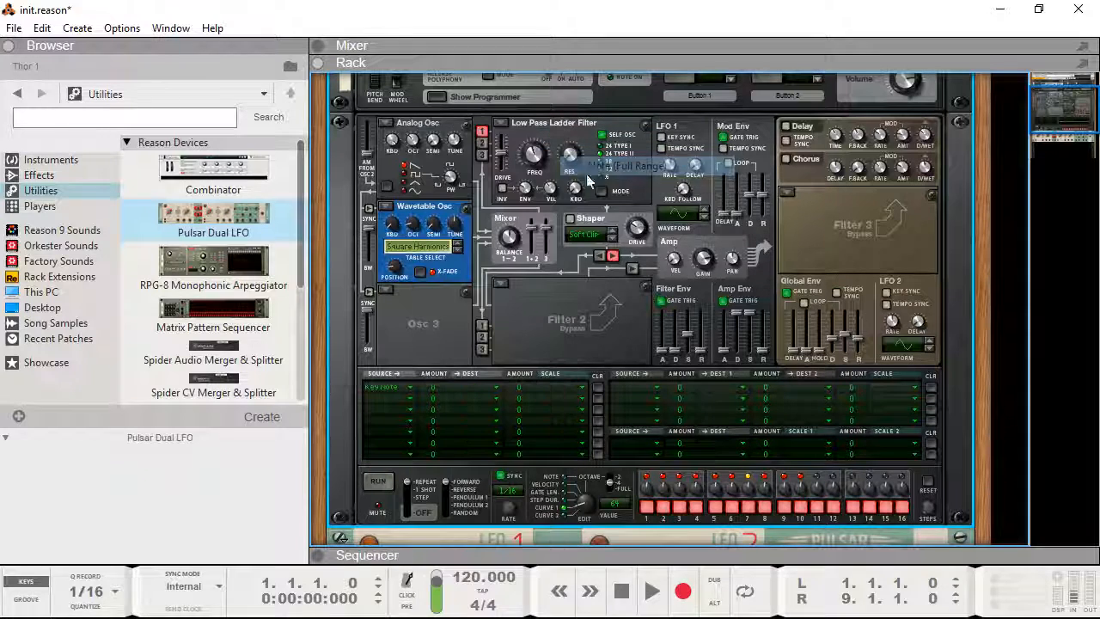
{"action": "left_click", "coordinate": [484, 384]}
{"action": "mouse_move", "coordinate": [555, 223]}
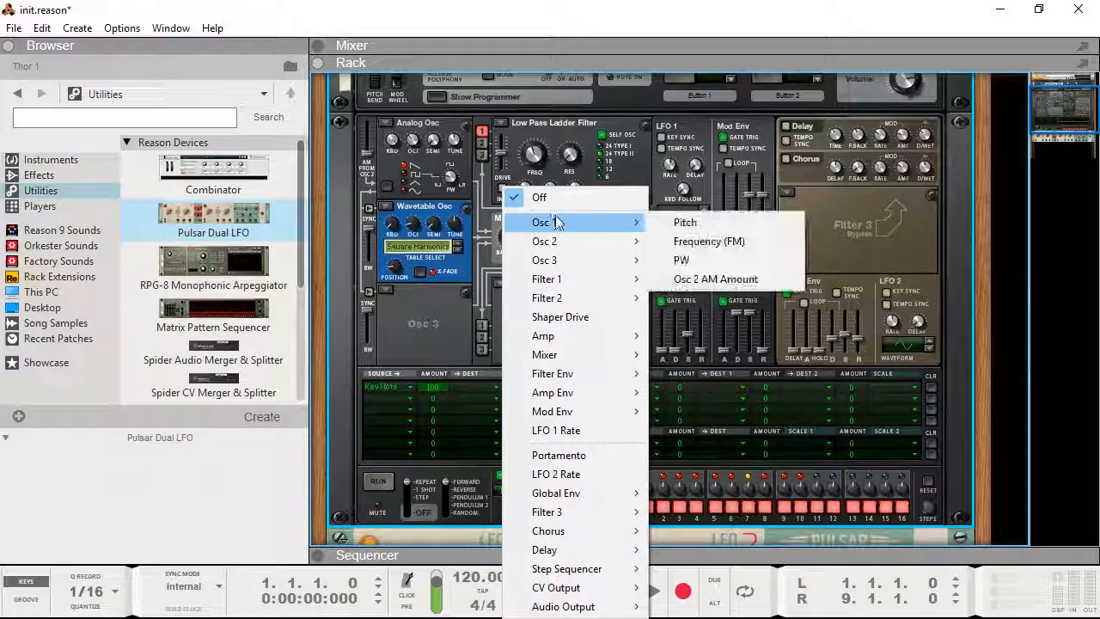
{"action": "left_click", "coordinate": [688, 223]}
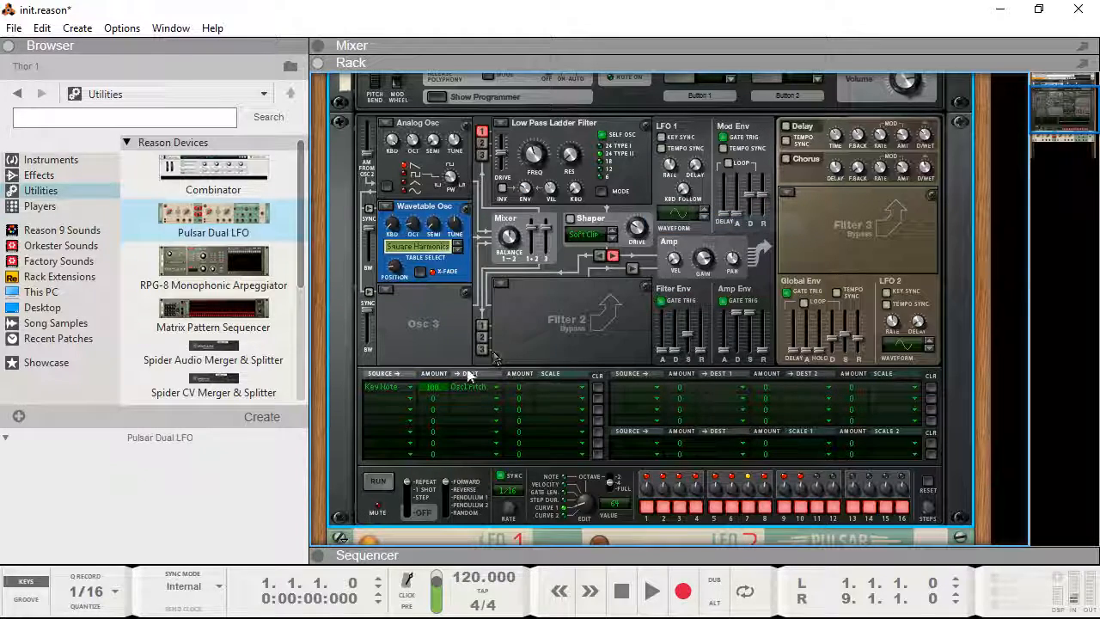
Switch off Thor's oscillator 2 and try lower amounts on the key note pitch routing, returning it to 100
{"action": "left_click", "coordinate": [404, 206]}
{"action": "left_click", "coordinate": [418, 336]}
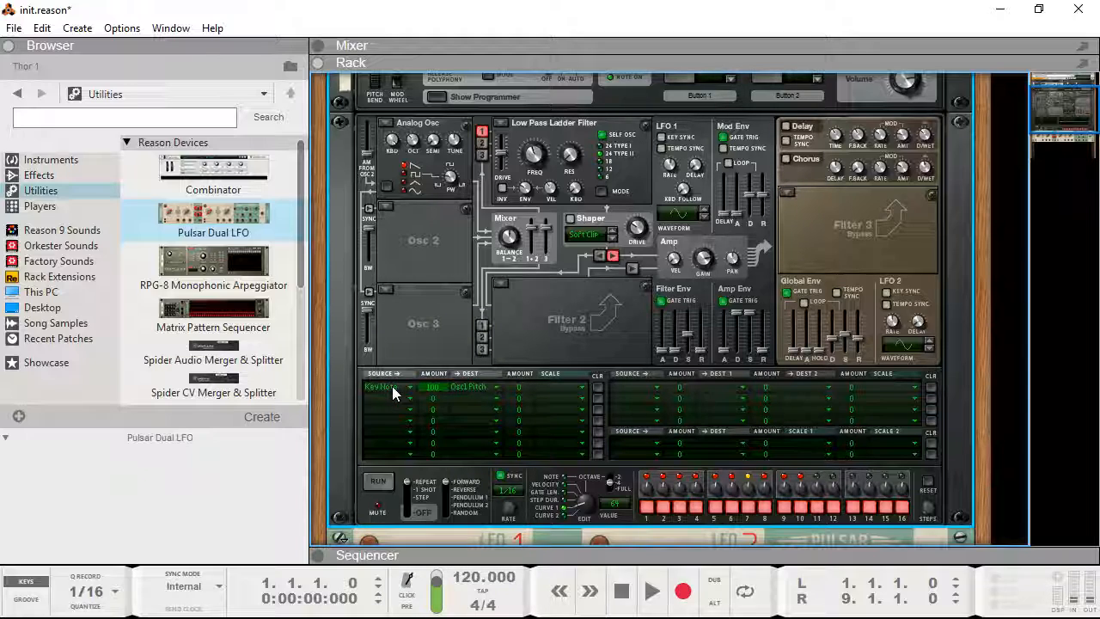
{"action": "left_click_drag", "start_coordinate": [445, 393], "coordinate": [447, 462]}
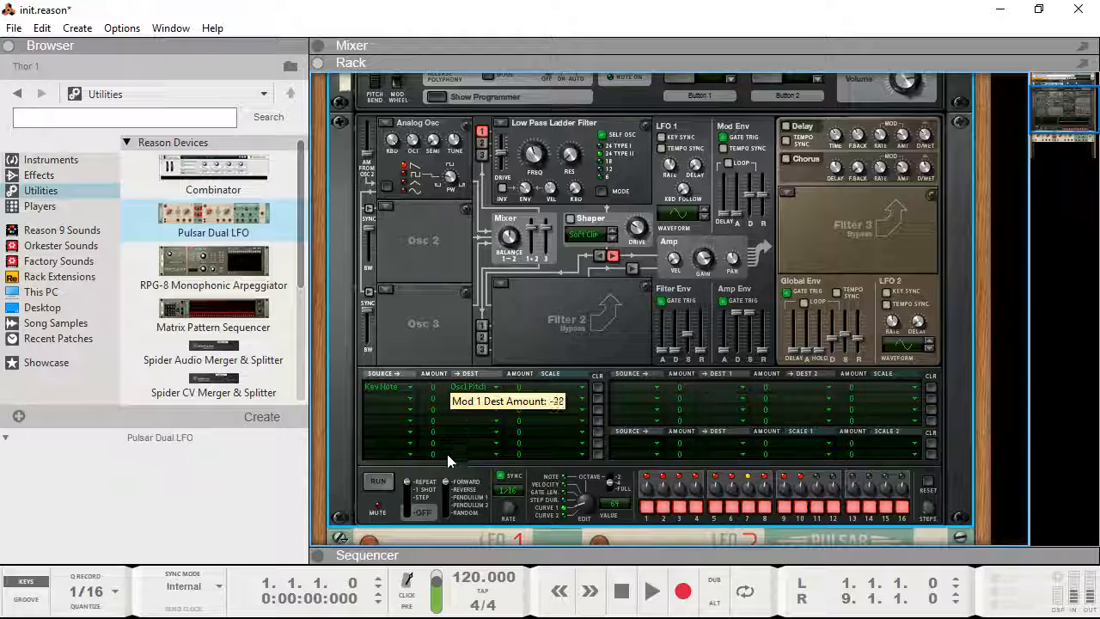
{"action": "left_click_drag", "start_coordinate": [434, 425], "coordinate": [413, 369]}
Change the source of the Osc 1 pitch routing to Voice Key Note 2 (Octave Range)
{"action": "left_click", "coordinate": [381, 389]}
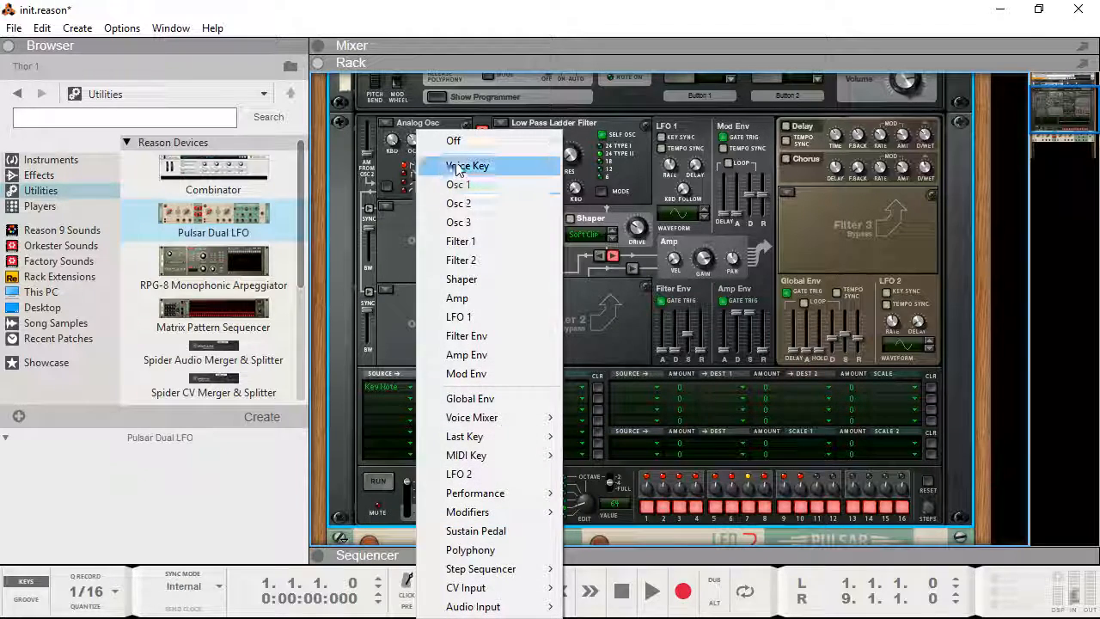
{"action": "mouse_move", "coordinate": [498, 165]}
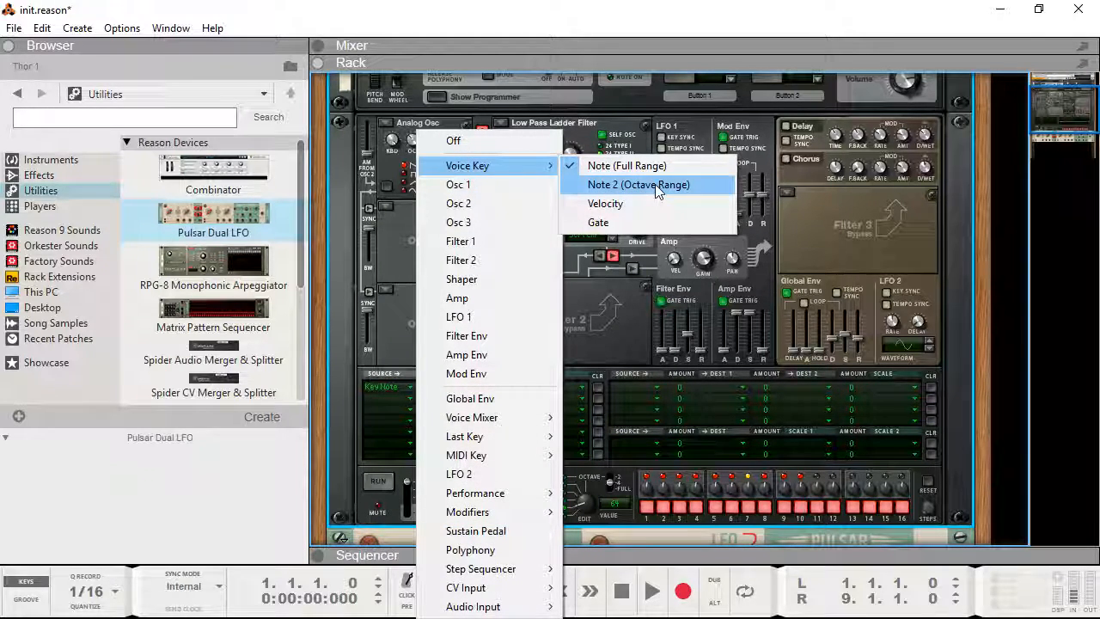
{"action": "left_click", "coordinate": [655, 184]}
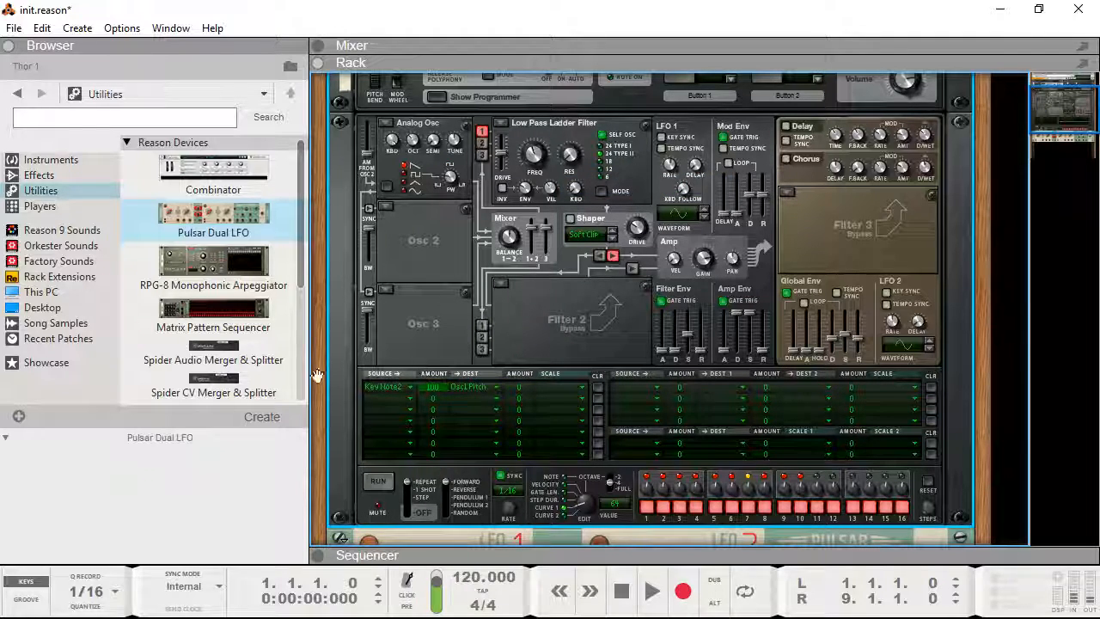
Show the on-screen piano keys, play a few notes to test the octave-range key tracking, and hide them again
{"action": "key", "text": "F4"}
{"action": "key", "text": "a"}
{"action": "key", "text": "d"}
{"action": "key", "text": "g"}
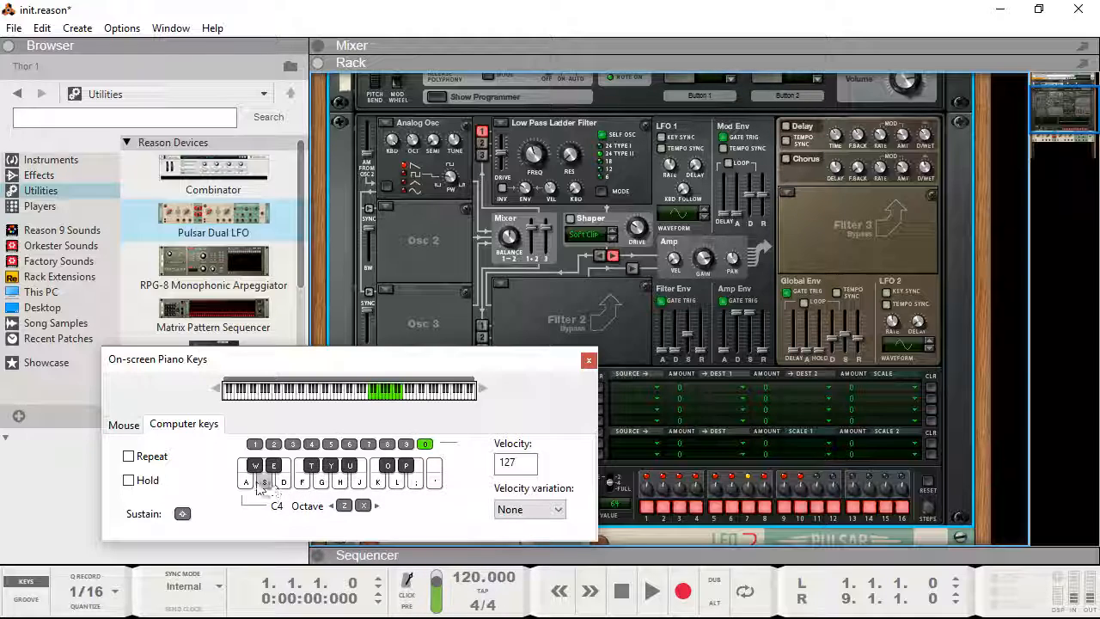
{"action": "key", "text": "F4"}
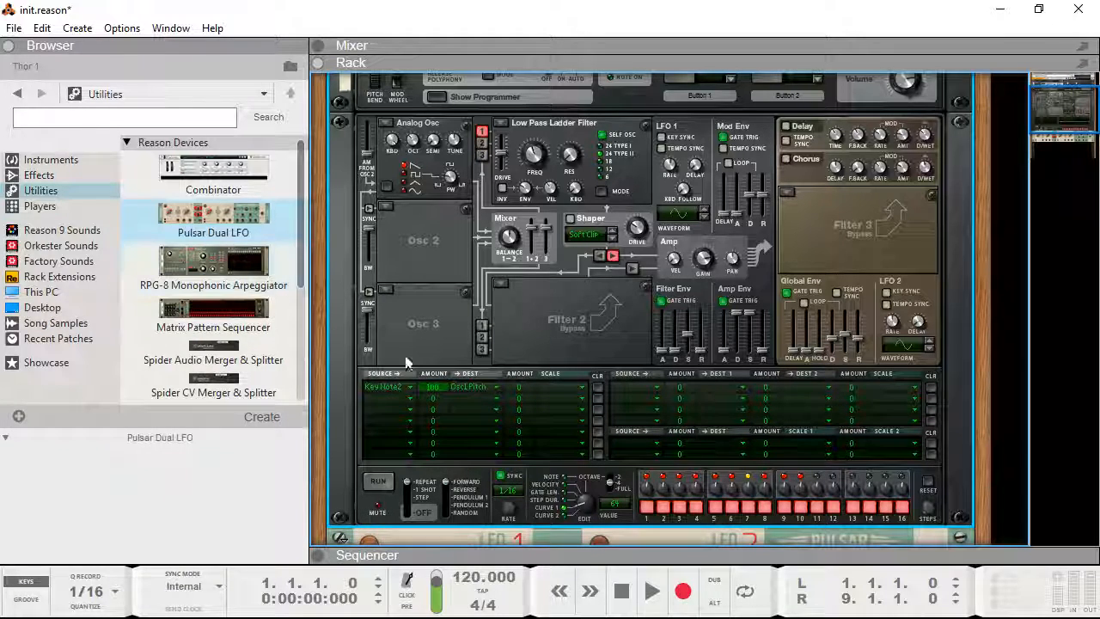
Compare the Voice Key and Voice Mixer options in the first row's modulation source list, keeping the current source
{"action": "left_click", "coordinate": [375, 388]}
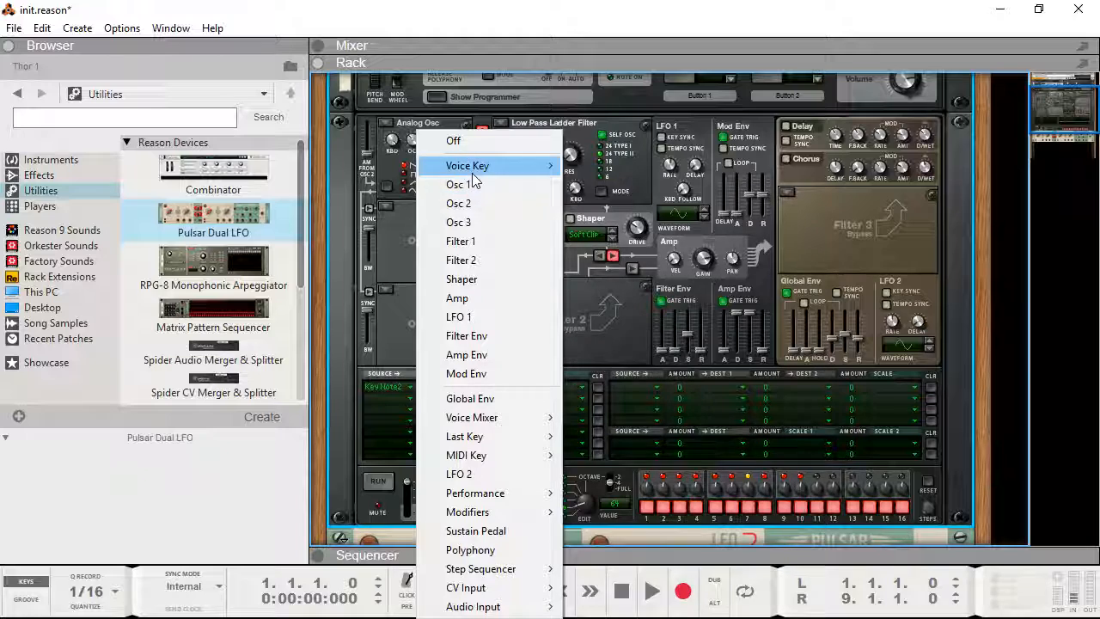
{"action": "mouse_move", "coordinate": [474, 168]}
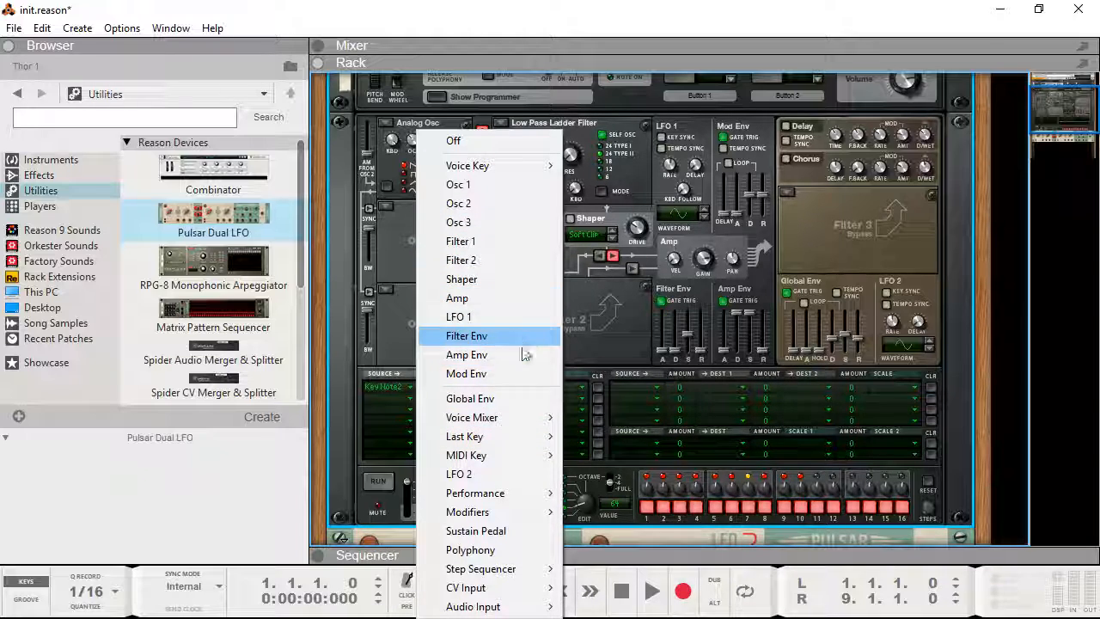
{"action": "mouse_move", "coordinate": [501, 430]}
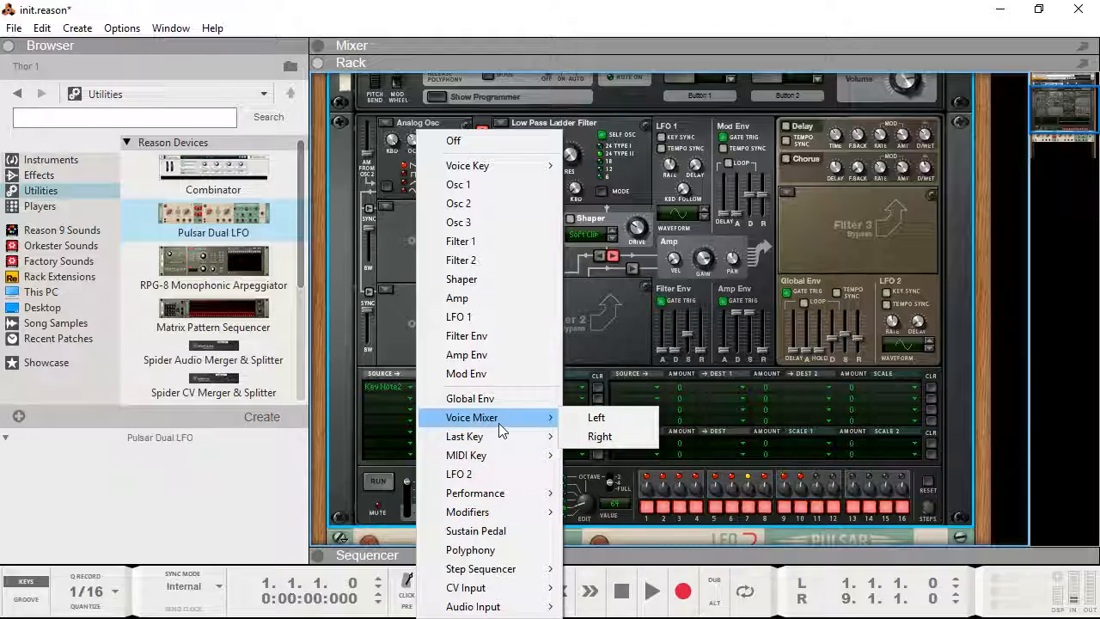
{"action": "key", "text": "Escape"}
Read the Modulation Sources - Global descriptions in the online manual, including Last Key and MIDI Key, and return to the rack
{"action": "scroll", "coordinate": [475, 389], "scroll_direction": "down", "scroll_amount": 10}
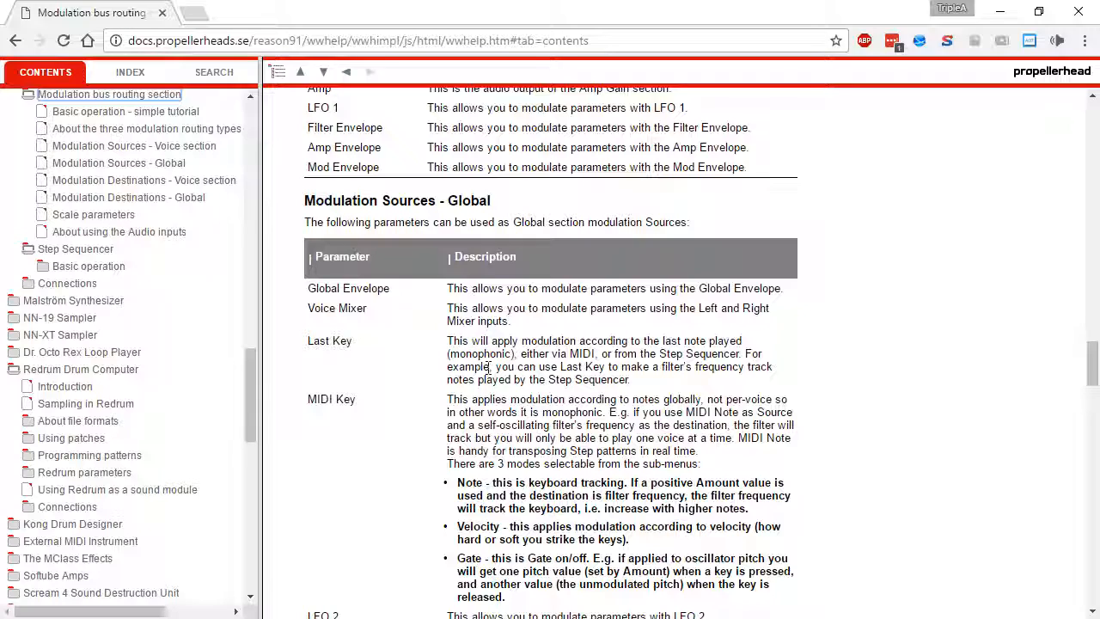
{"action": "scroll", "coordinate": [519, 373], "scroll_direction": "down", "scroll_amount": 3}
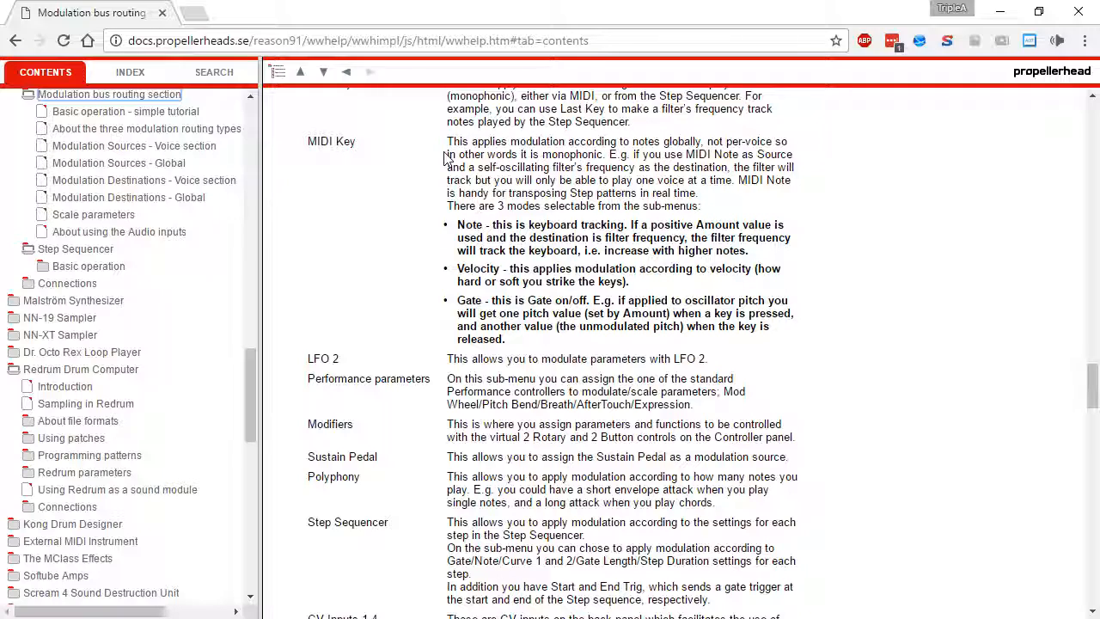
{"action": "scroll", "coordinate": [668, 206], "scroll_direction": "down", "scroll_amount": 2}
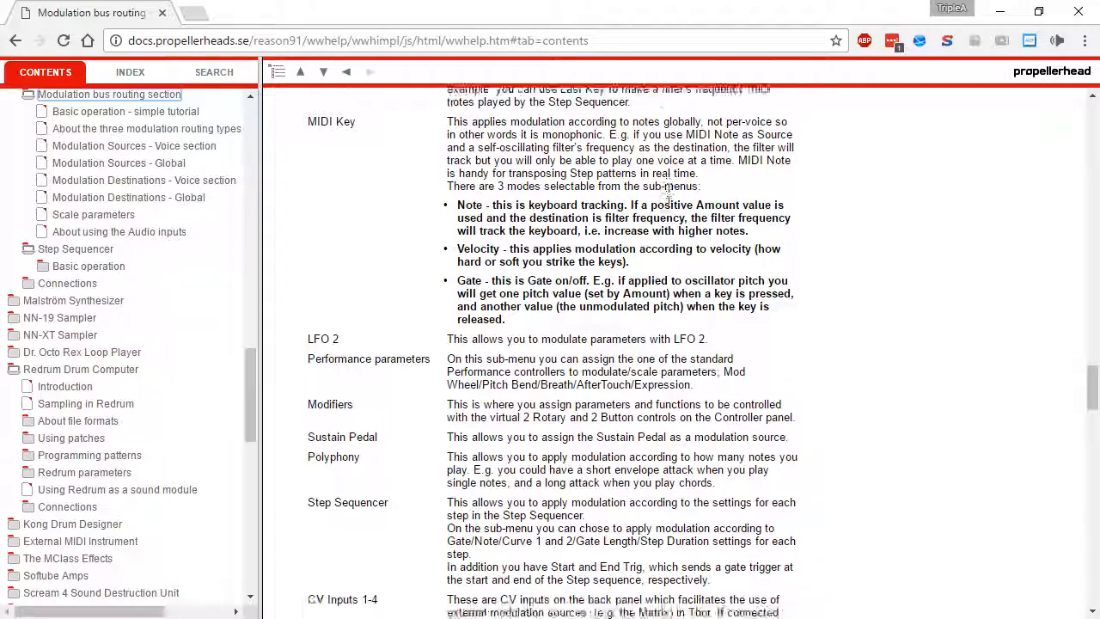
{"action": "scroll", "coordinate": [668, 207], "scroll_direction": "up", "scroll_amount": 2}
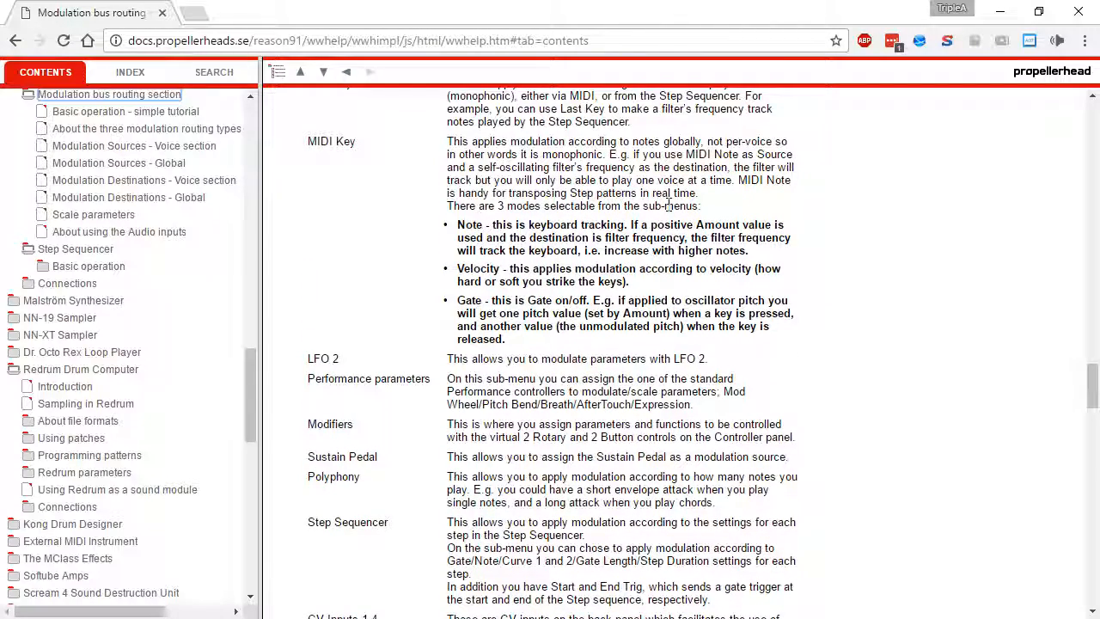
{"action": "scroll", "coordinate": [669, 207], "scroll_direction": "down", "scroll_amount": 2}
{"action": "scroll", "coordinate": [425, 301], "scroll_direction": "down", "scroll_amount": 1}
{"action": "scroll", "coordinate": [539, 325], "scroll_direction": "up", "scroll_amount": 1}
{"action": "key", "text": "alt+Tab"}
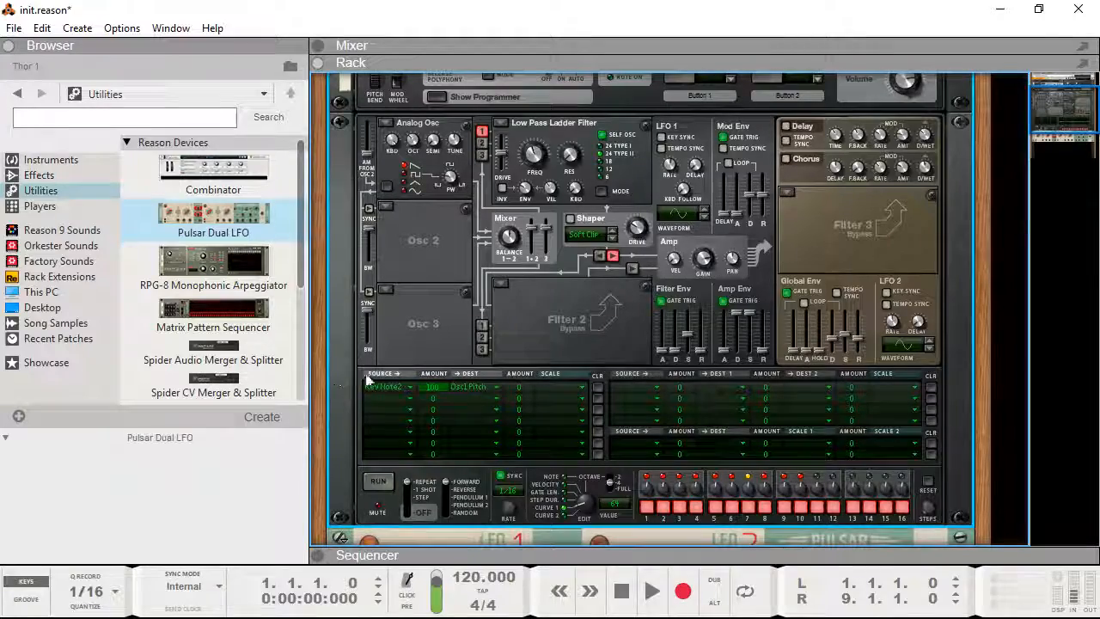
{"action": "key", "text": "alt+Tab"}
{"action": "key", "text": "alt+Tab"}
Turn the rack around and disconnect the CV cables between Pulsar's LFO 1 and Thor
{"action": "key", "text": "Tab"}
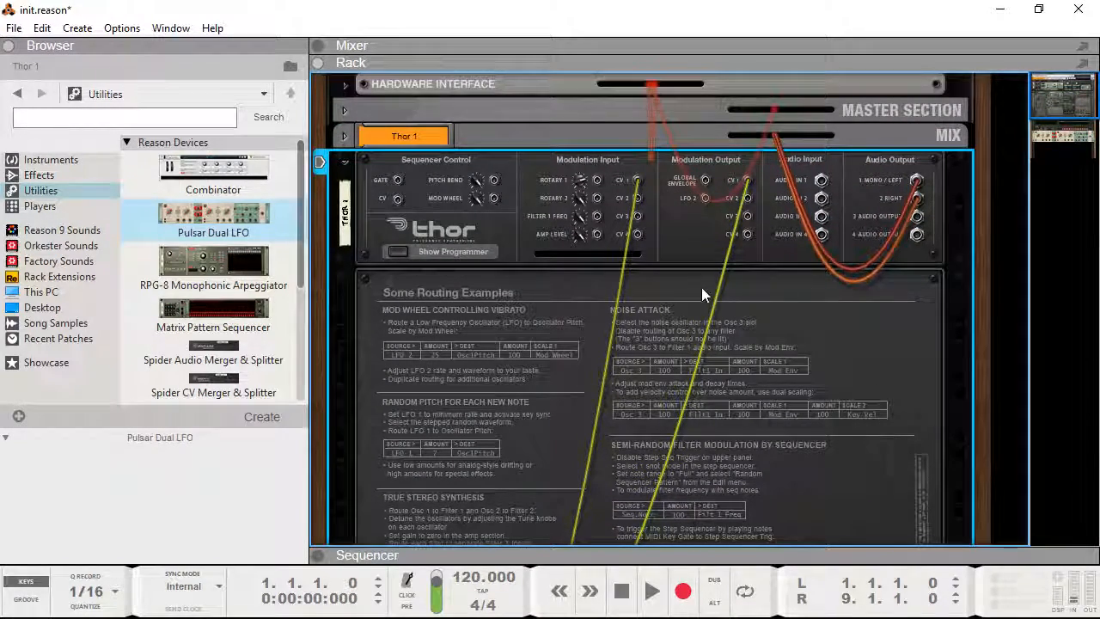
{"action": "scroll", "coordinate": [703, 284], "scroll_direction": "down", "scroll_amount": 3}
{"action": "scroll", "coordinate": [703, 290], "scroll_direction": "up", "scroll_amount": 3}
{"action": "scroll", "coordinate": [702, 292], "scroll_direction": "down", "scroll_amount": 3}
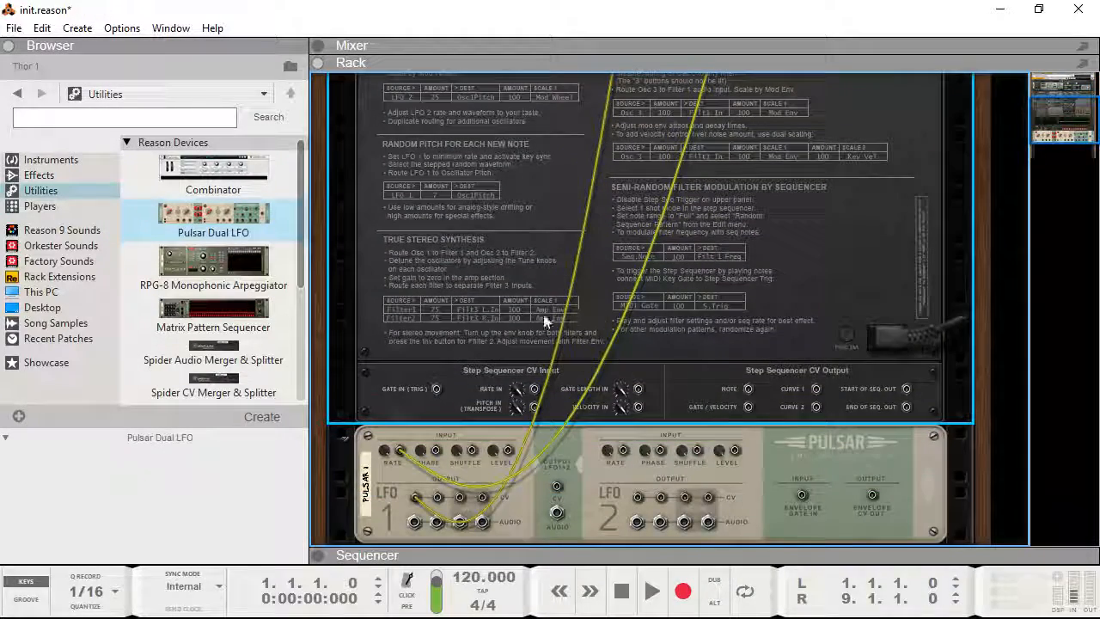
{"action": "left_click_drag", "start_coordinate": [398, 453], "coordinate": [414, 423]}
Connect Thor's Audio In 1 to Pulsar's first LFO 1 audio output and return to the rack front
{"action": "scroll", "coordinate": [551, 292], "scroll_direction": "up", "scroll_amount": 5}
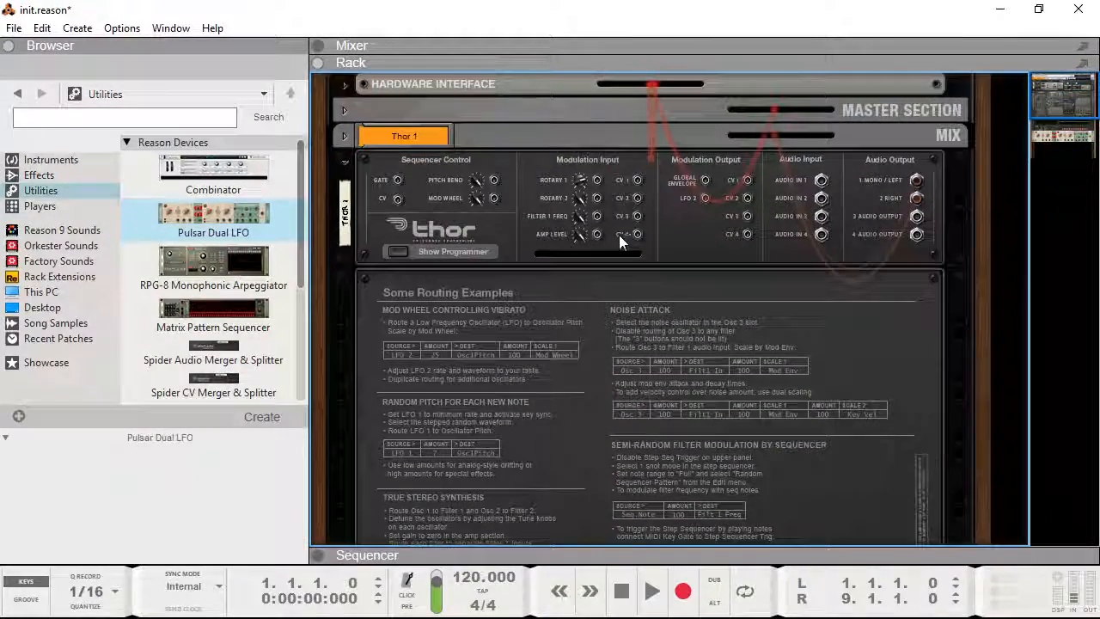
{"action": "left_click_drag", "start_coordinate": [823, 186], "coordinate": [433, 423]}
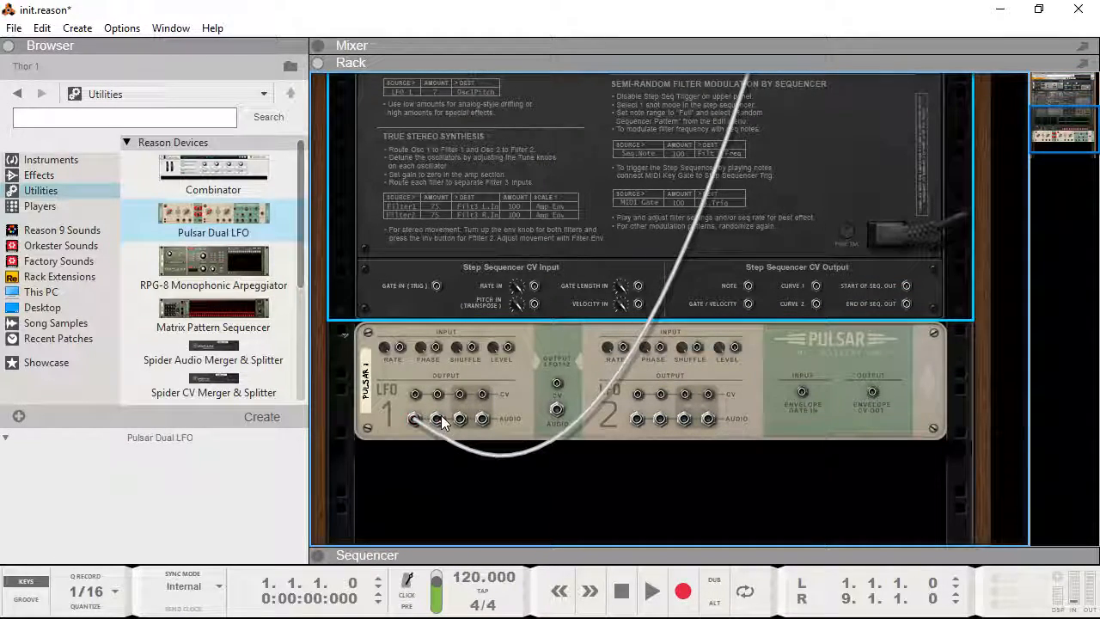
{"action": "key", "text": "Tab"}
Switch Pulsar's LFO 1 from tempo sync to free running and raise its rate into the audio range
{"action": "left_click", "coordinate": [397, 374]}
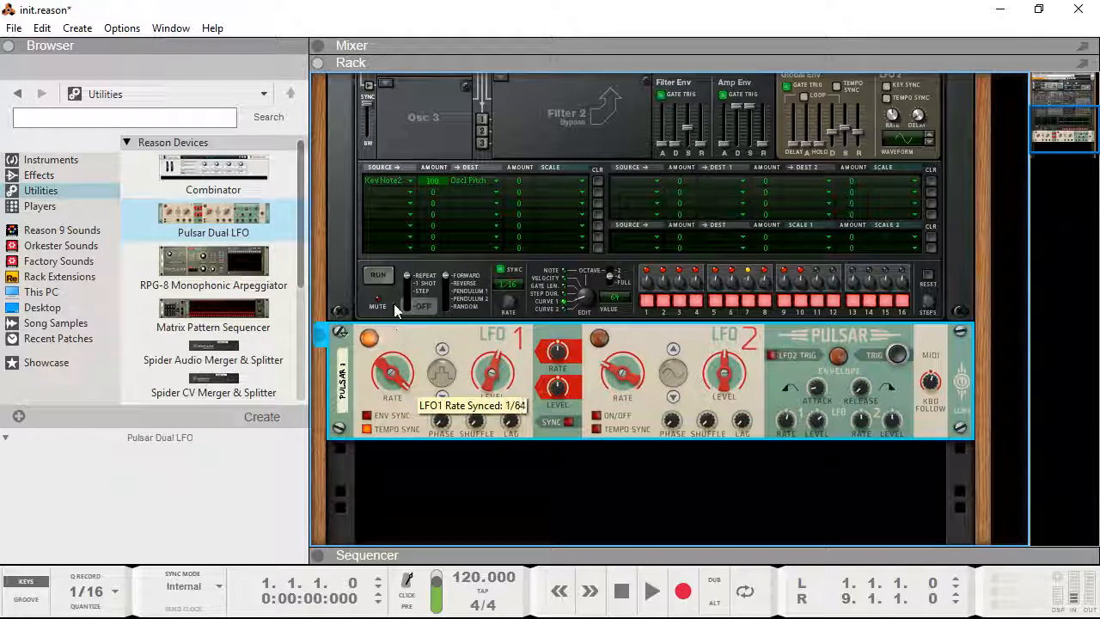
{"action": "left_click", "coordinate": [368, 428]}
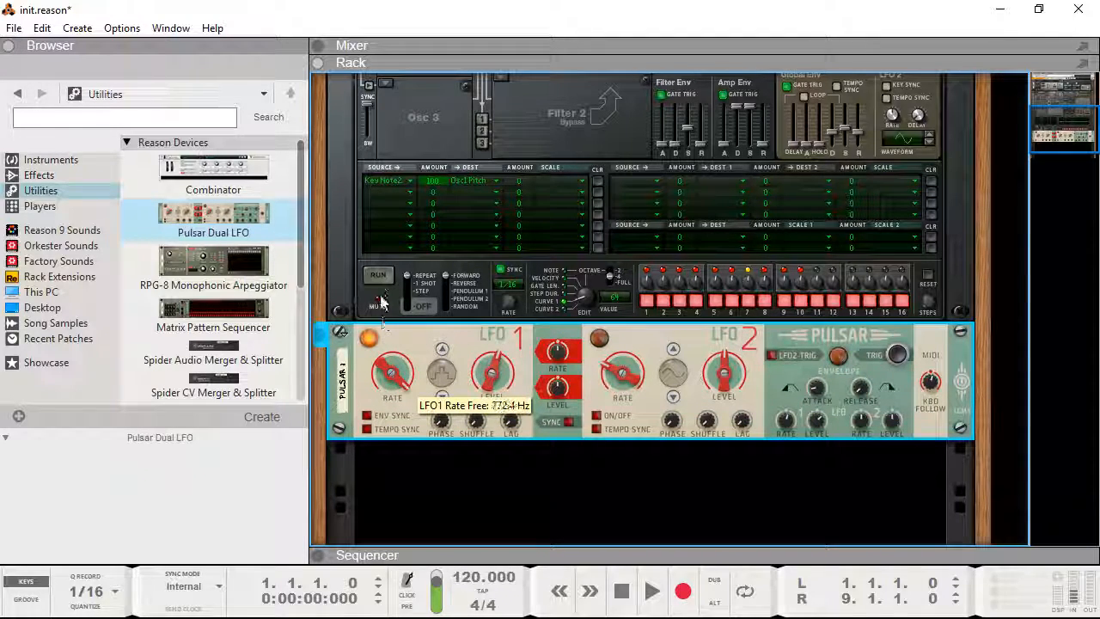
{"action": "left_click", "coordinate": [392, 311]}
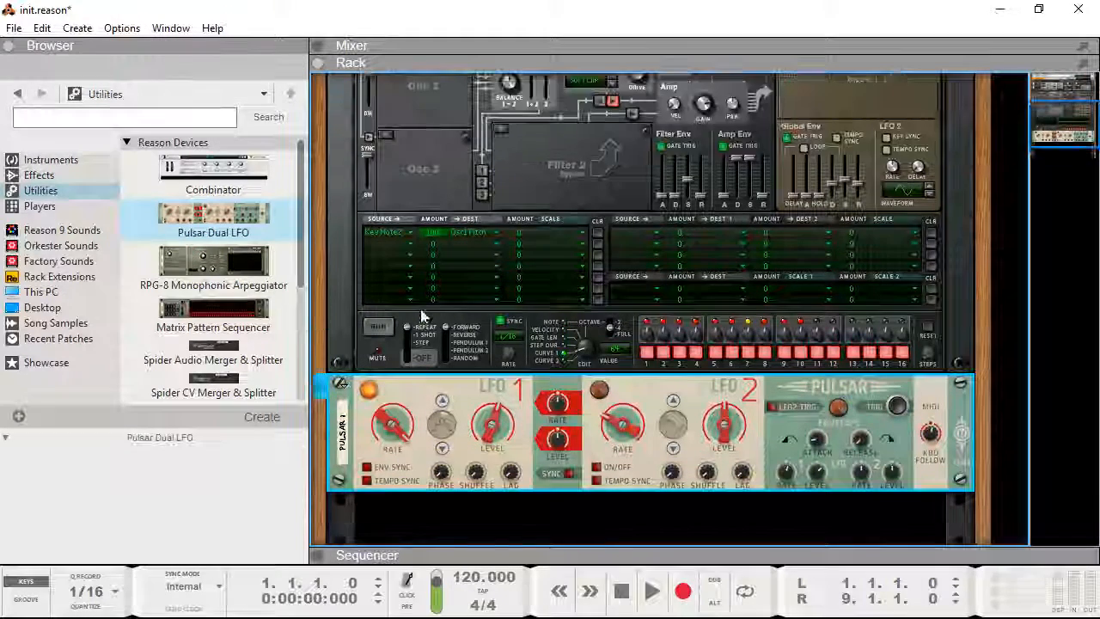
Clear Thor's first modulation routing and set its source to Audio Input 1 with an amount of 100
{"action": "left_click", "coordinate": [605, 233]}
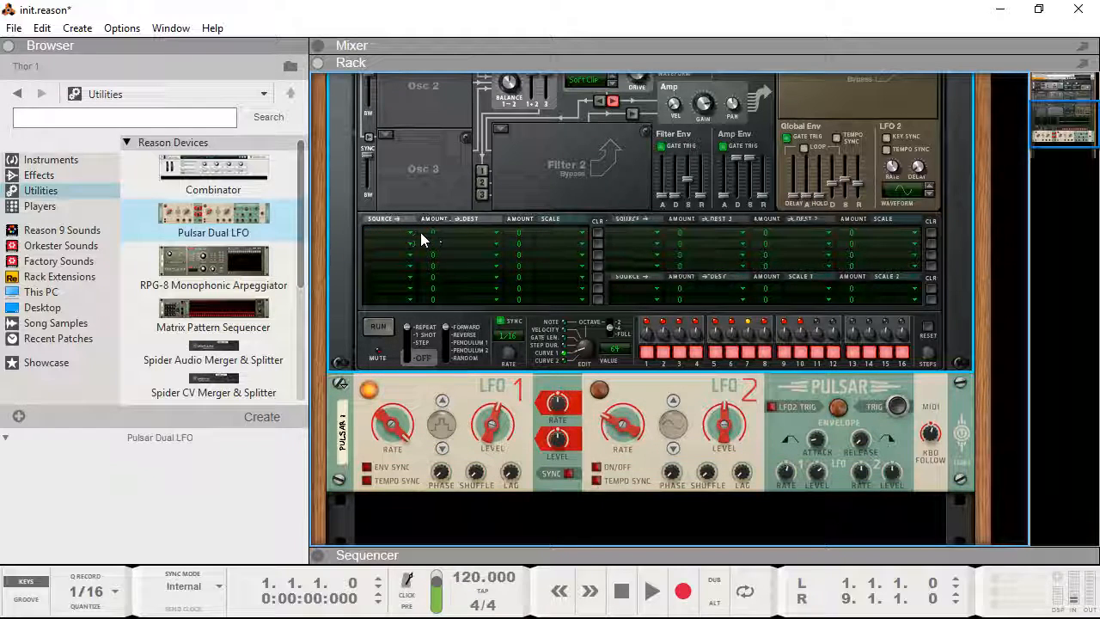
{"action": "left_click", "coordinate": [404, 232]}
{"action": "left_click", "coordinate": [398, 230]}
{"action": "left_click", "coordinate": [398, 238]}
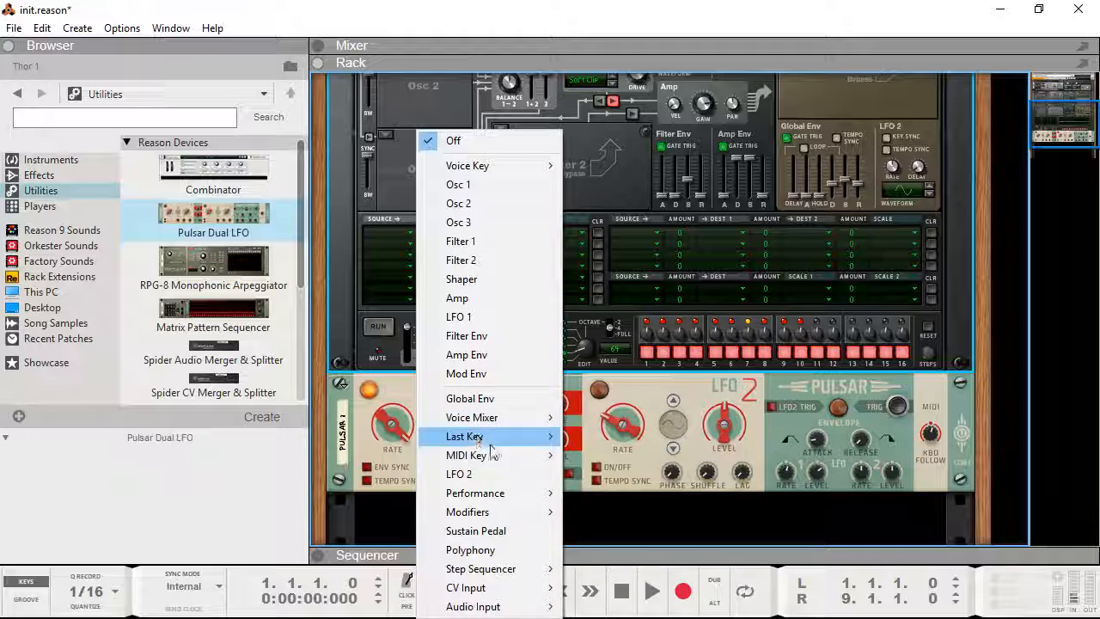
{"action": "mouse_move", "coordinate": [482, 606]}
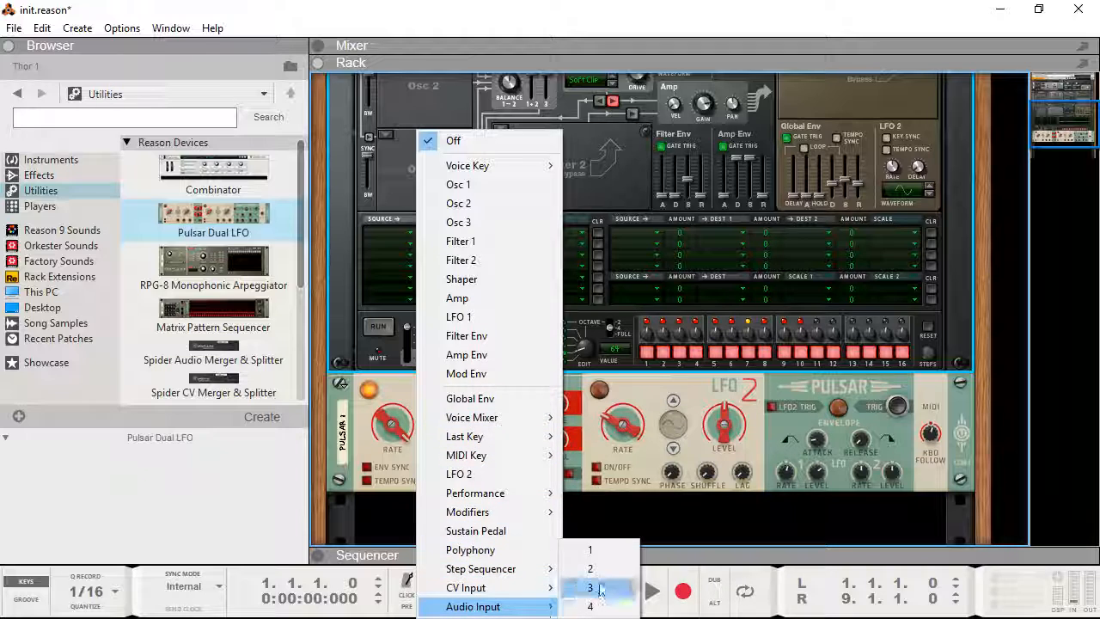
{"action": "left_click", "coordinate": [593, 550]}
{"action": "left_click_drag", "start_coordinate": [430, 241], "coordinate": [434, 202]}
Set the Audio Input 1 routing's destination to Amp Audio Input and test it with Pulsar's LFO 1 rate
{"action": "left_click", "coordinate": [480, 231]}
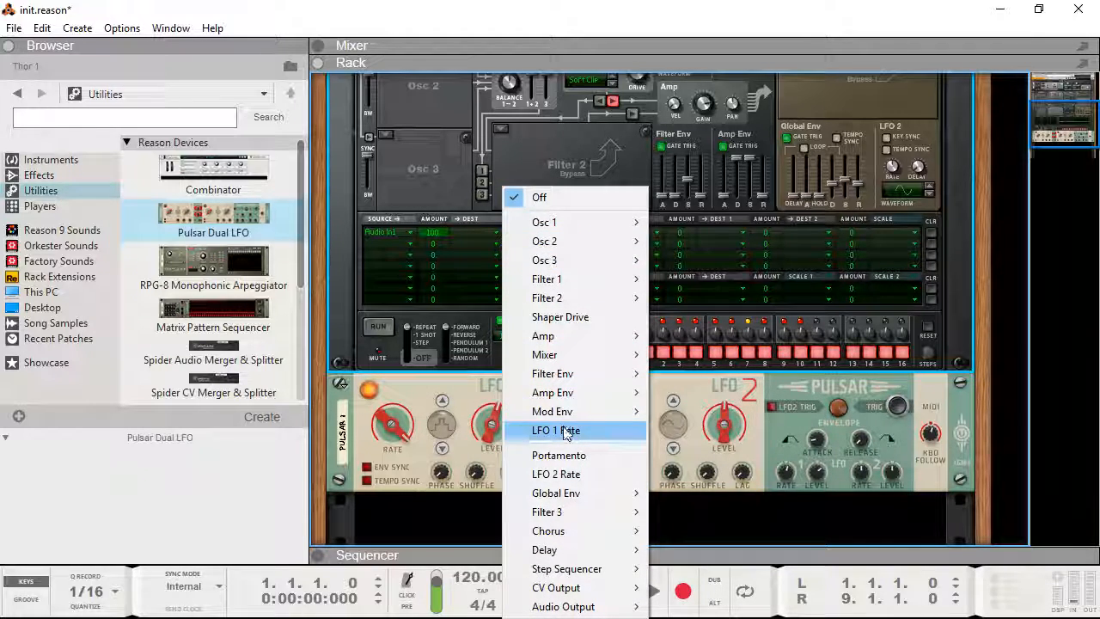
{"action": "key", "text": "Escape"}
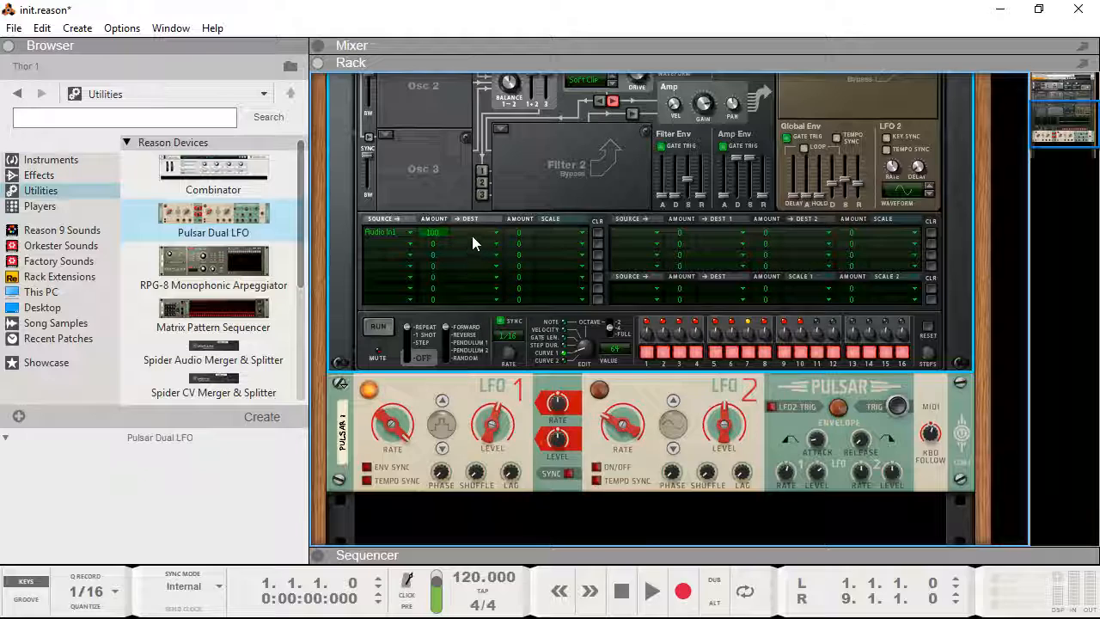
{"action": "left_click", "coordinate": [473, 237]}
{"action": "mouse_move", "coordinate": [636, 336]}
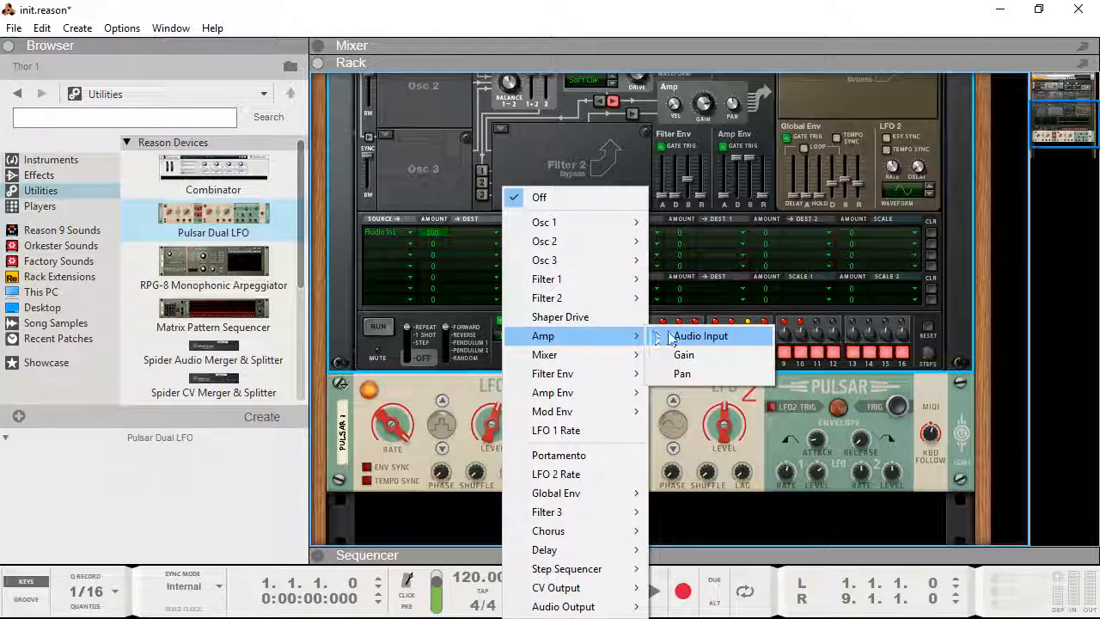
{"action": "left_click", "coordinate": [704, 336]}
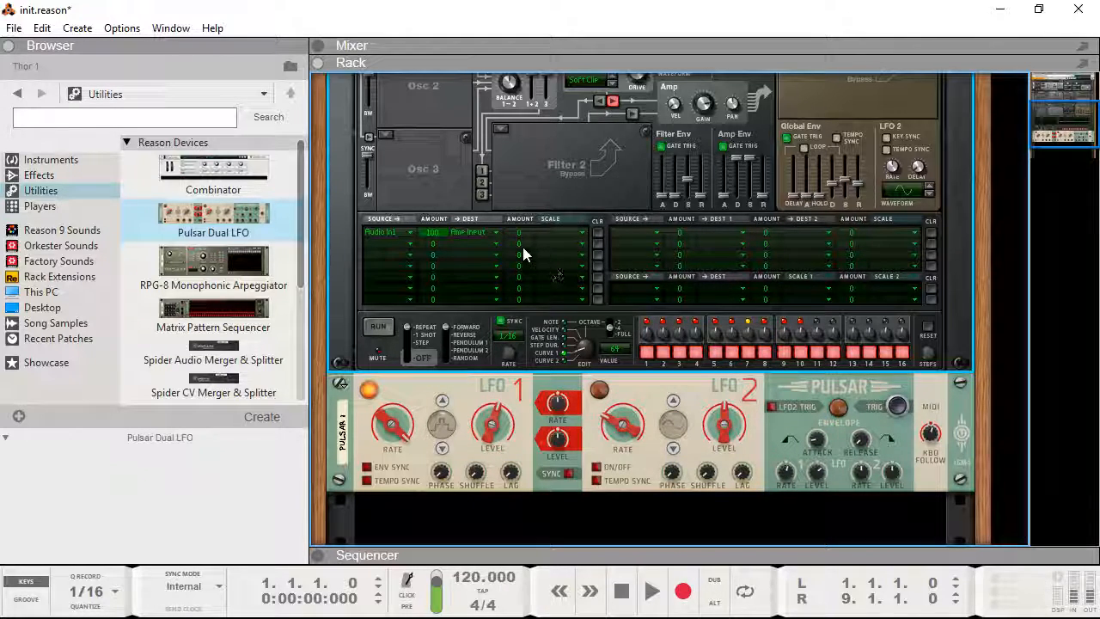
{"action": "left_click", "coordinate": [411, 424]}
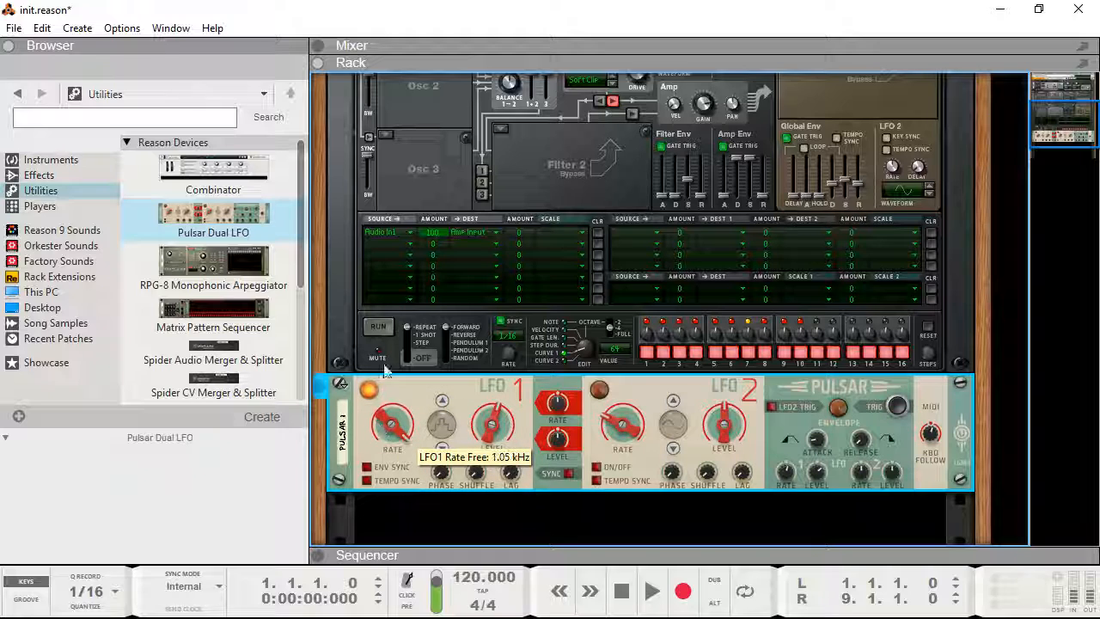
Try Osc 1 Pitch as the destination of the Audio Input 1 routing, testing it with Pulsar's LFO 1 rate
{"action": "left_click", "coordinate": [460, 233]}
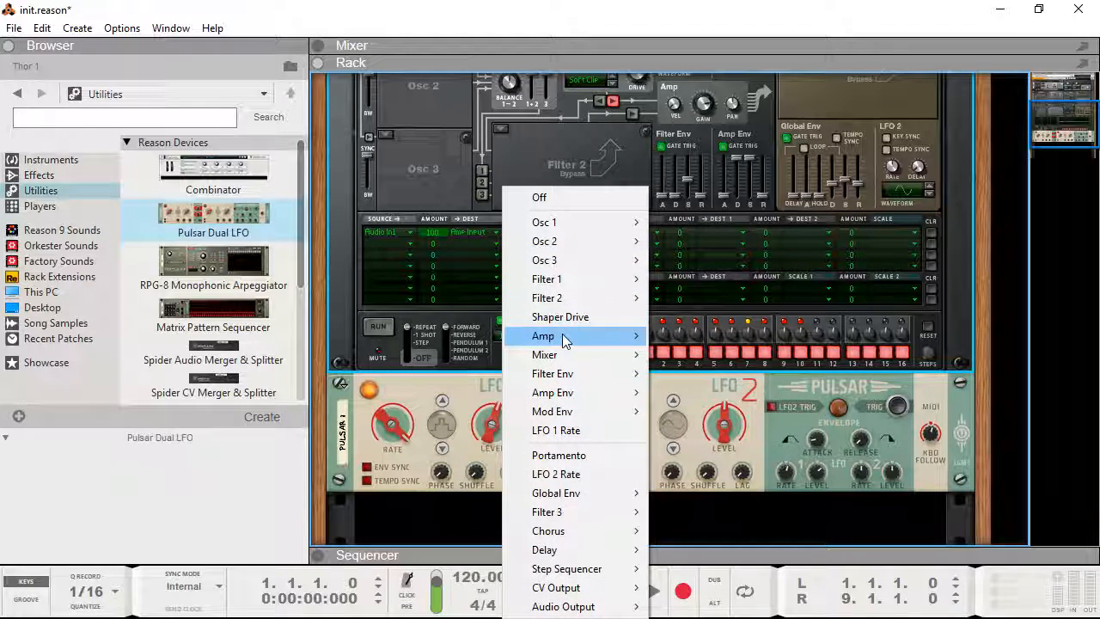
{"action": "mouse_move", "coordinate": [544, 222]}
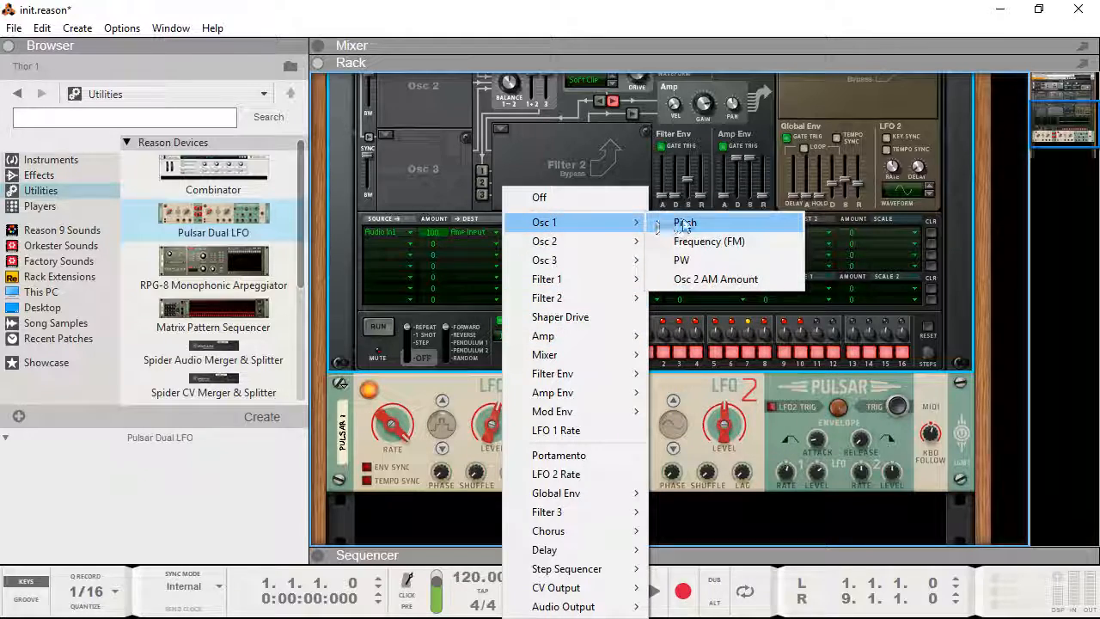
{"action": "left_click", "coordinate": [685, 225]}
{"action": "left_click", "coordinate": [421, 447]}
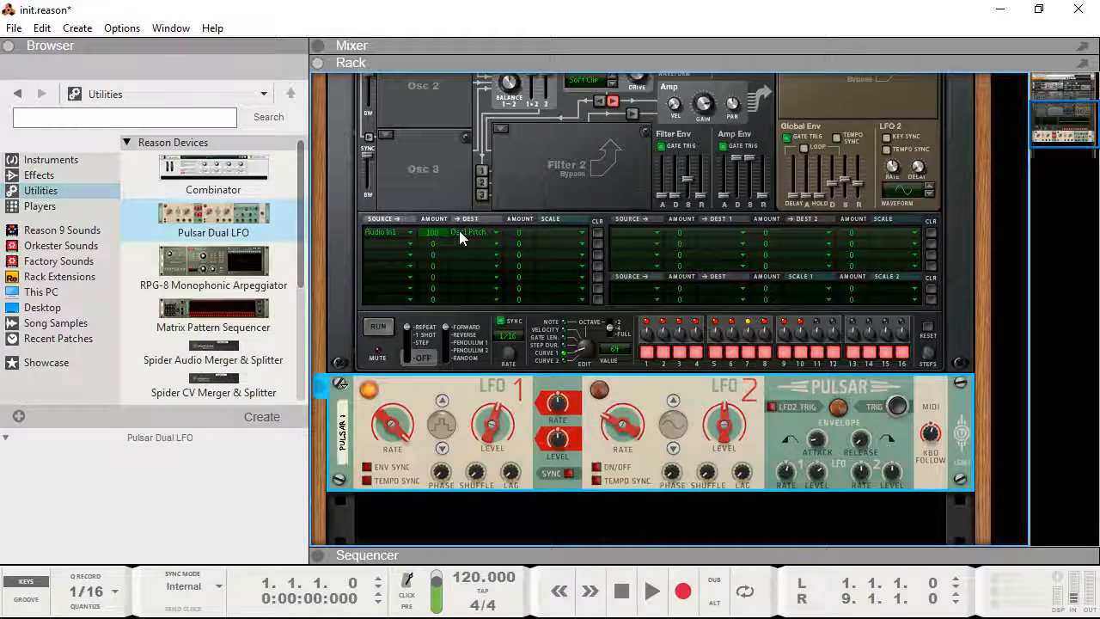
Try Amp Gain as the destination of the Audio Input 1 routing while varying Pulsar's LFO 1 rate
{"action": "left_click", "coordinate": [483, 250]}
{"action": "mouse_move", "coordinate": [588, 494]}
{"action": "mouse_move", "coordinate": [622, 341]}
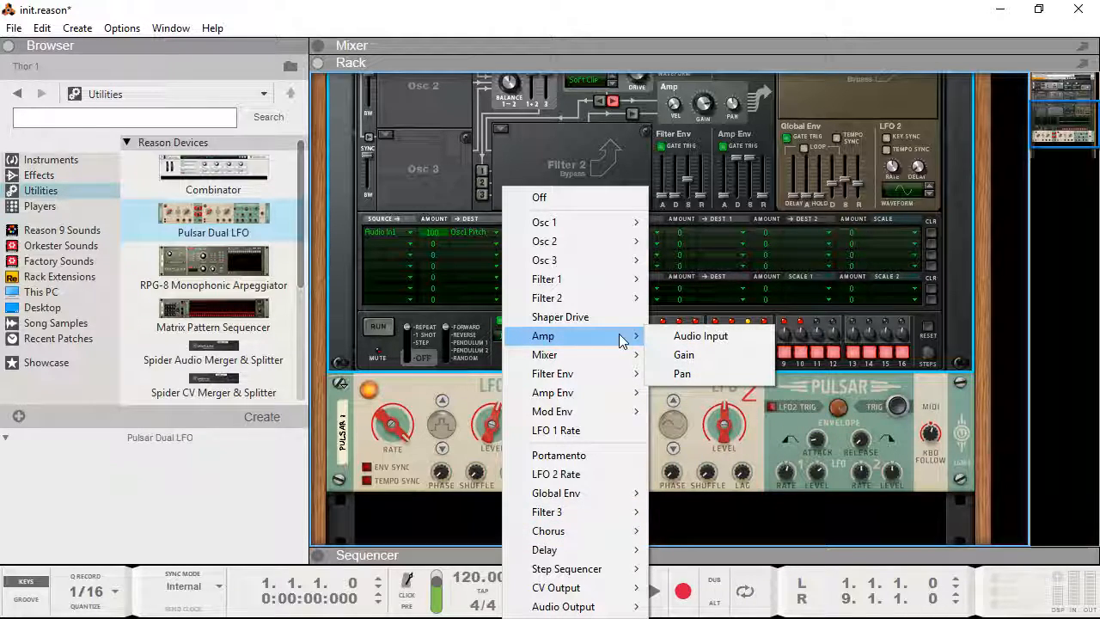
{"action": "left_click", "coordinate": [672, 359]}
{"action": "left_click_drag", "start_coordinate": [425, 430], "coordinate": [420, 453]}
Look over the available modulation destinations and check Thor's Audio In 1 cable at the back of the rack
{"action": "left_click", "coordinate": [475, 233]}
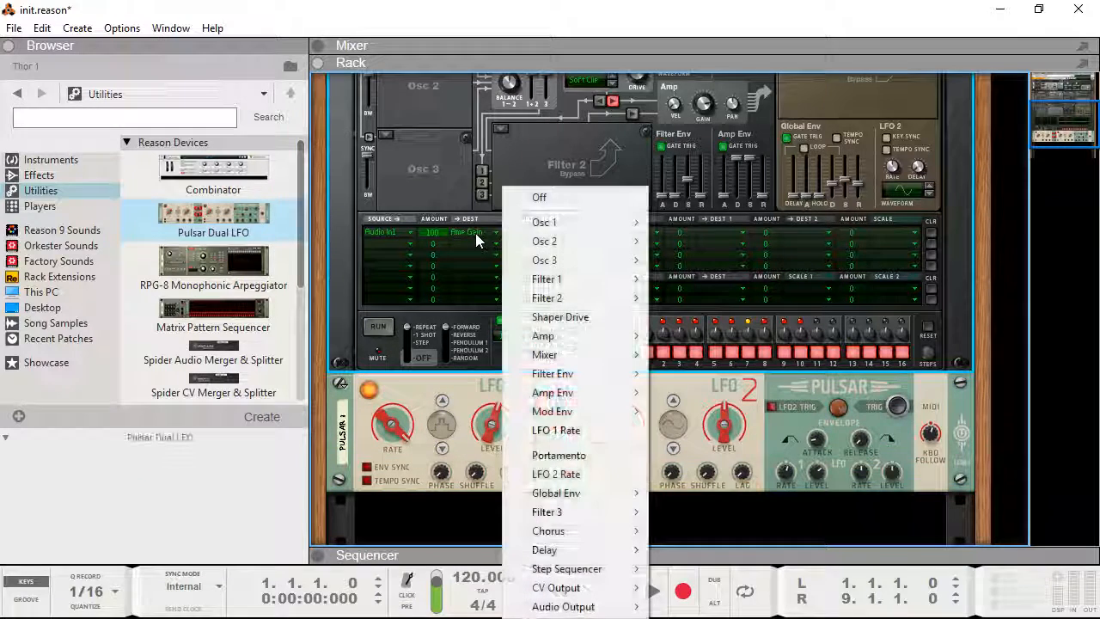
{"action": "mouse_move", "coordinate": [597, 299]}
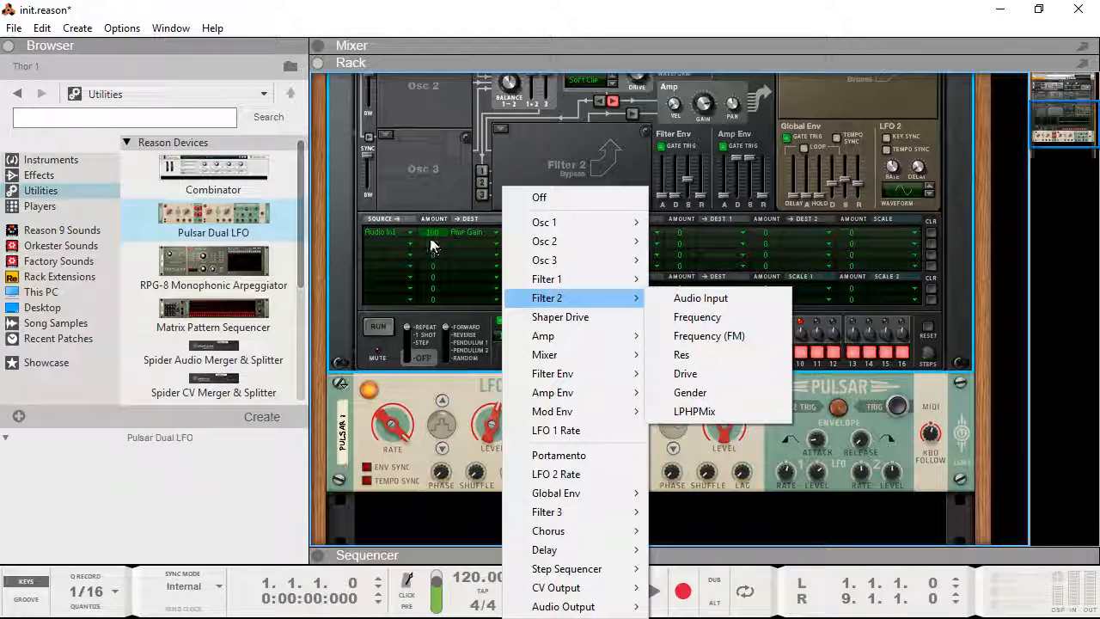
{"action": "left_click", "coordinate": [386, 256]}
{"action": "left_click", "coordinate": [387, 185]}
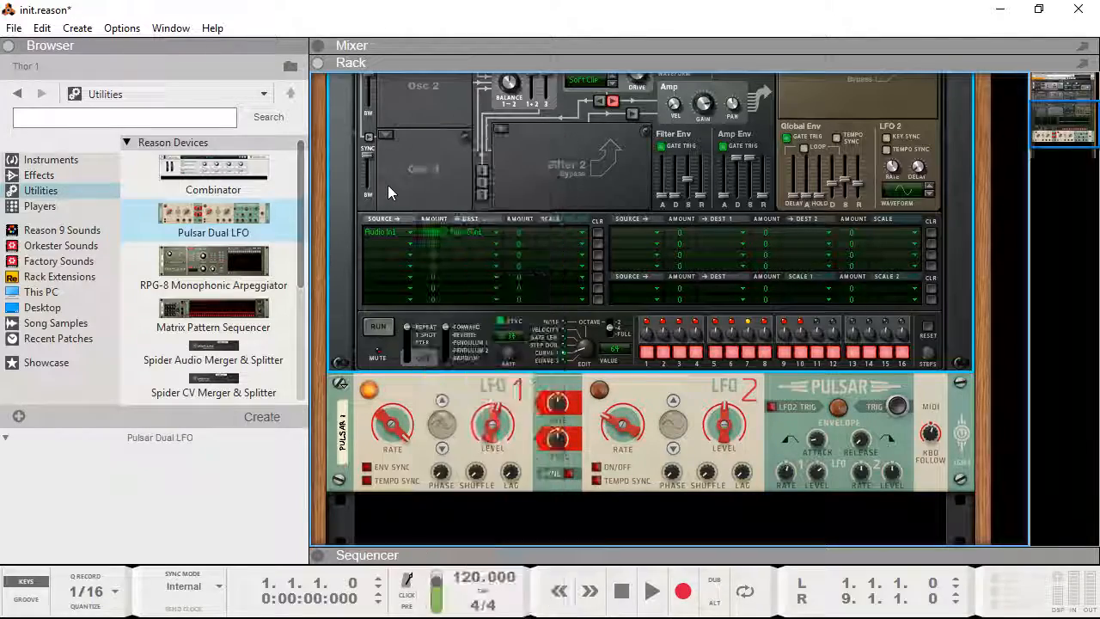
{"action": "scroll", "coordinate": [387, 185], "scroll_direction": "up", "scroll_amount": 3}
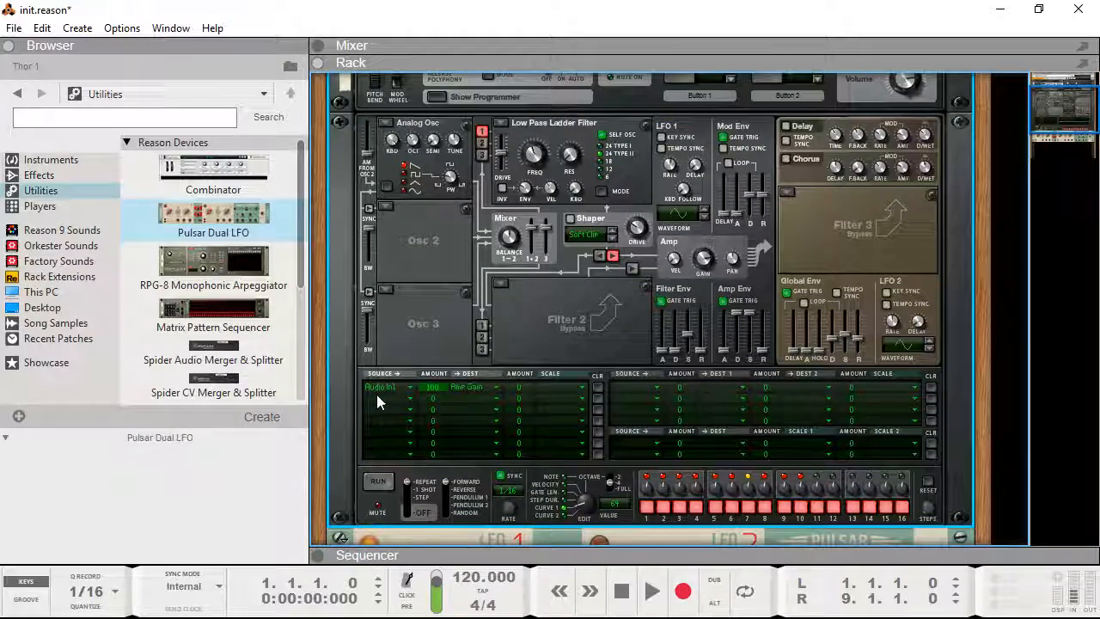
{"action": "key", "text": "Tab"}
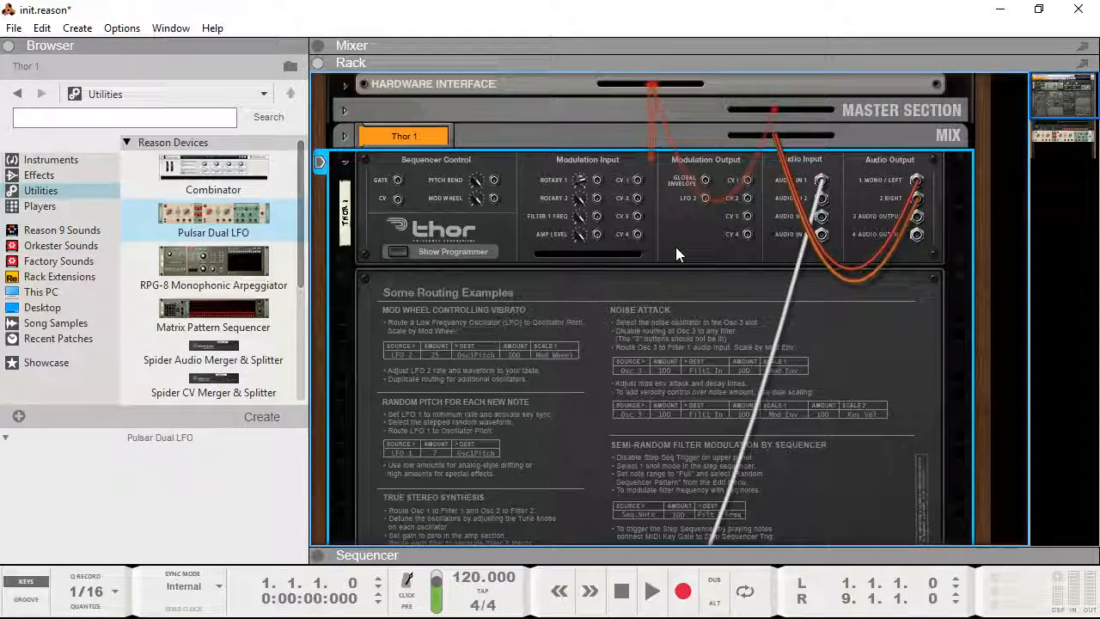
{"action": "key", "text": "Tab"}
{"action": "scroll", "coordinate": [623, 256], "scroll_direction": "down", "scroll_amount": 1}
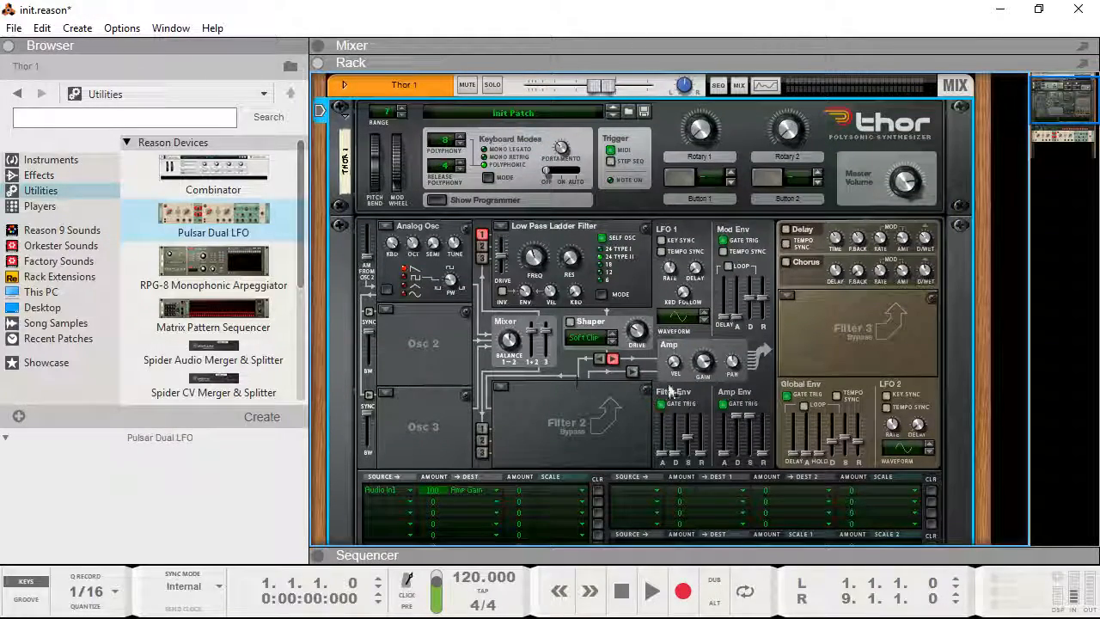
{"action": "scroll", "coordinate": [575, 392], "scroll_direction": "down", "scroll_amount": 3}
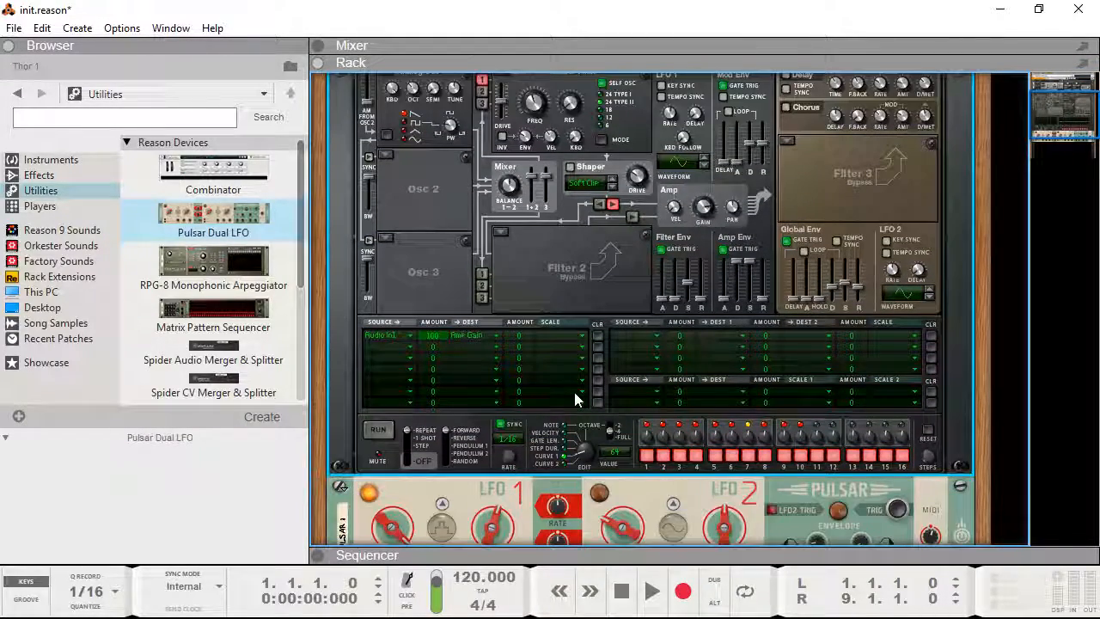
Set the Audio Input 1 routing's destination back to Amp Audio Input and keep its amount at 100
{"action": "left_click", "coordinate": [472, 334]}
{"action": "mouse_move", "coordinate": [607, 394]}
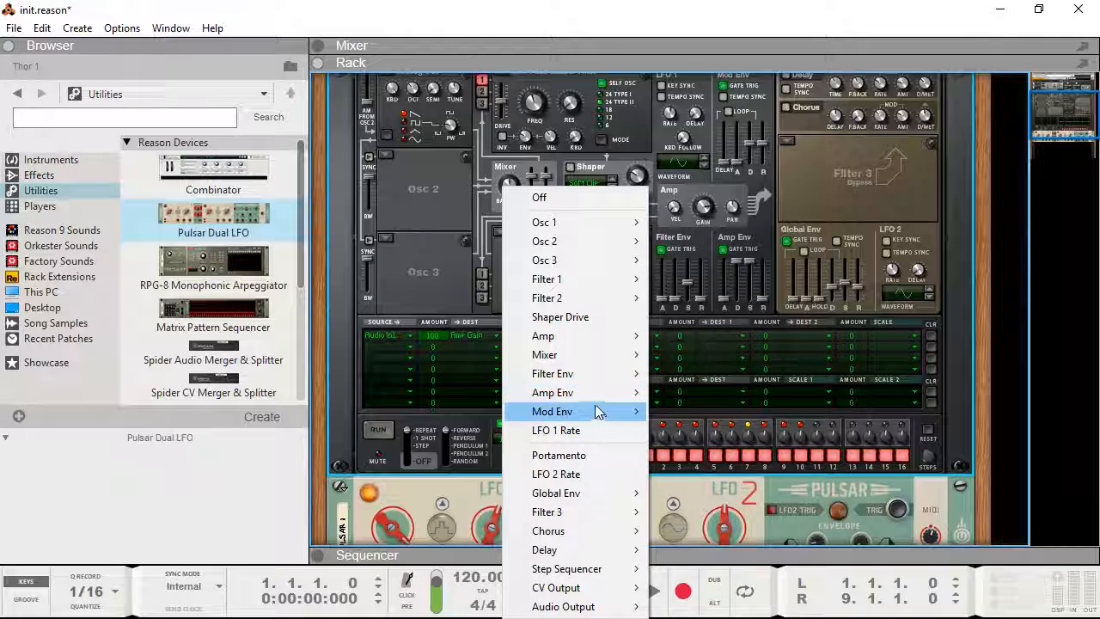
{"action": "mouse_move", "coordinate": [575, 335]}
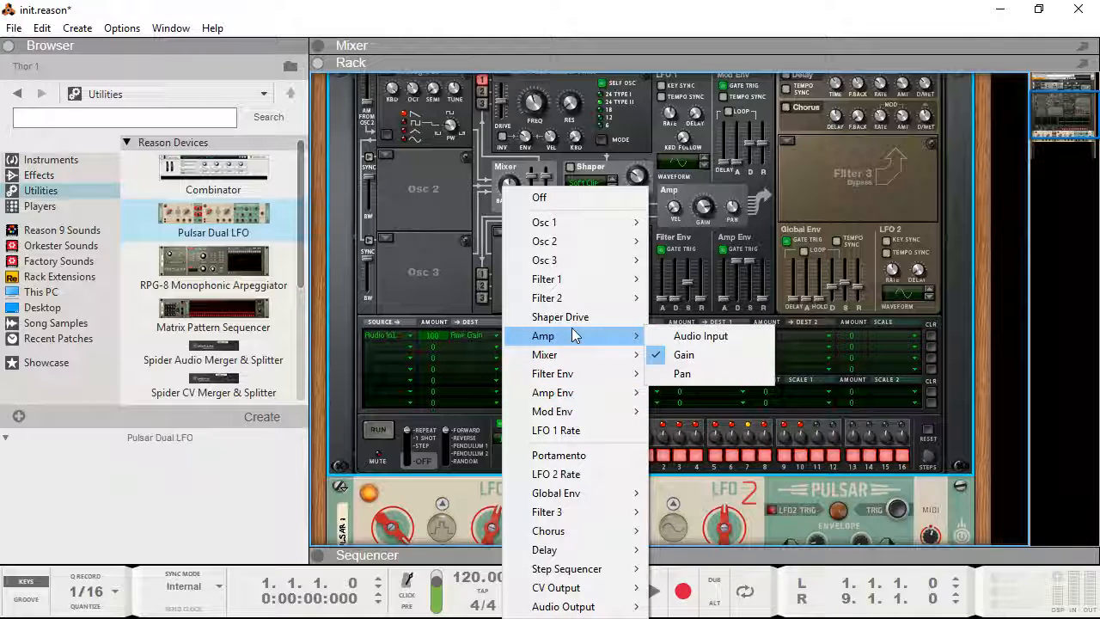
{"action": "left_click", "coordinate": [691, 336]}
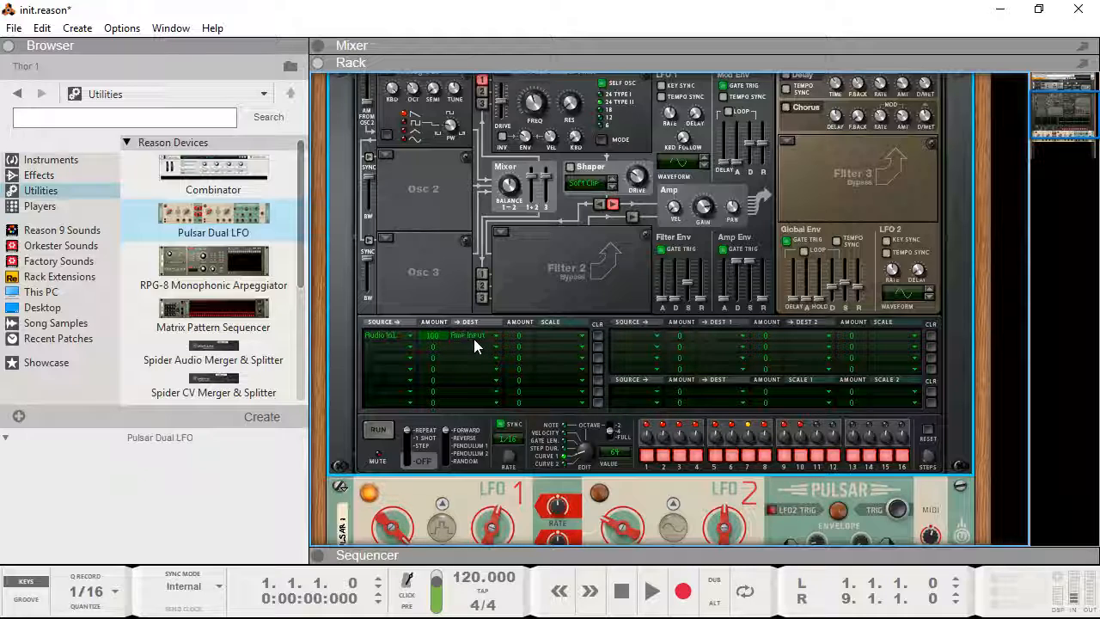
{"action": "left_click_drag", "start_coordinate": [421, 337], "coordinate": [412, 301]}
{"action": "left_click_drag", "start_coordinate": [434, 342], "coordinate": [418, 274]}
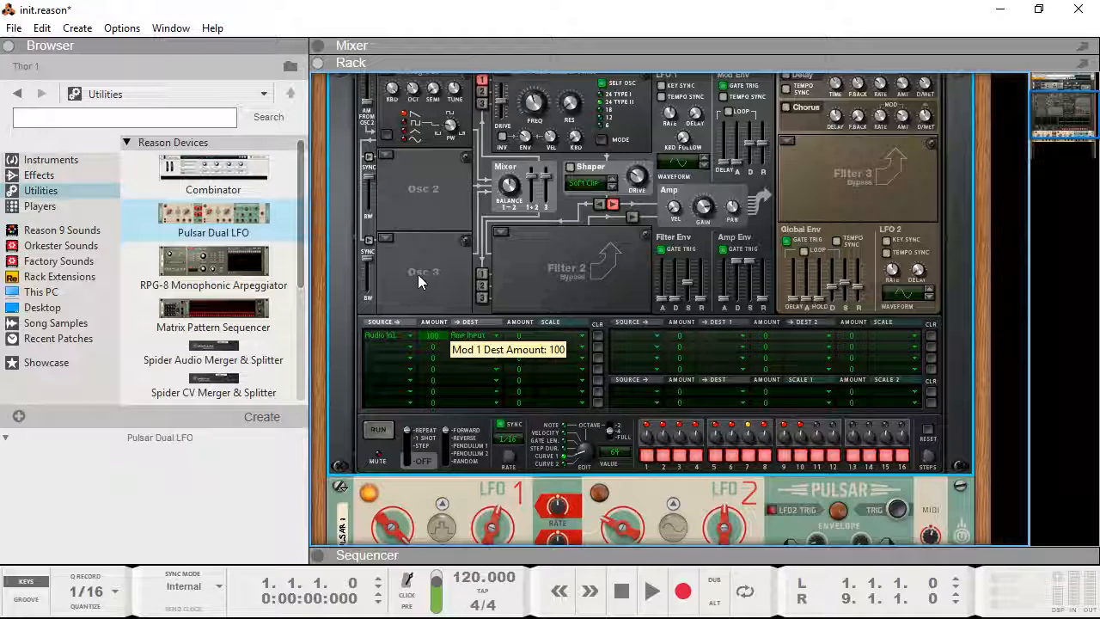
Lower the amount of Thor's Audio Input 1 to Amp Input routing to 0
{"action": "scroll", "coordinate": [464, 163], "scroll_direction": "up", "scroll_amount": 3}
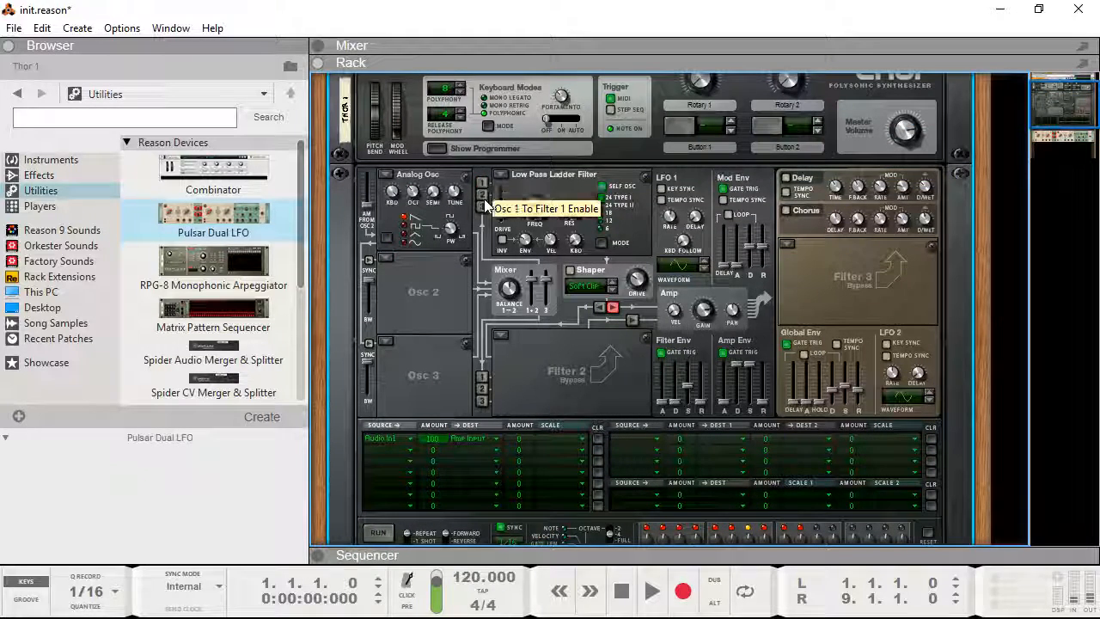
{"action": "scroll", "coordinate": [496, 312], "scroll_direction": "down", "scroll_amount": 2}
{"action": "scroll", "coordinate": [496, 312], "scroll_direction": "up", "scroll_amount": 2}
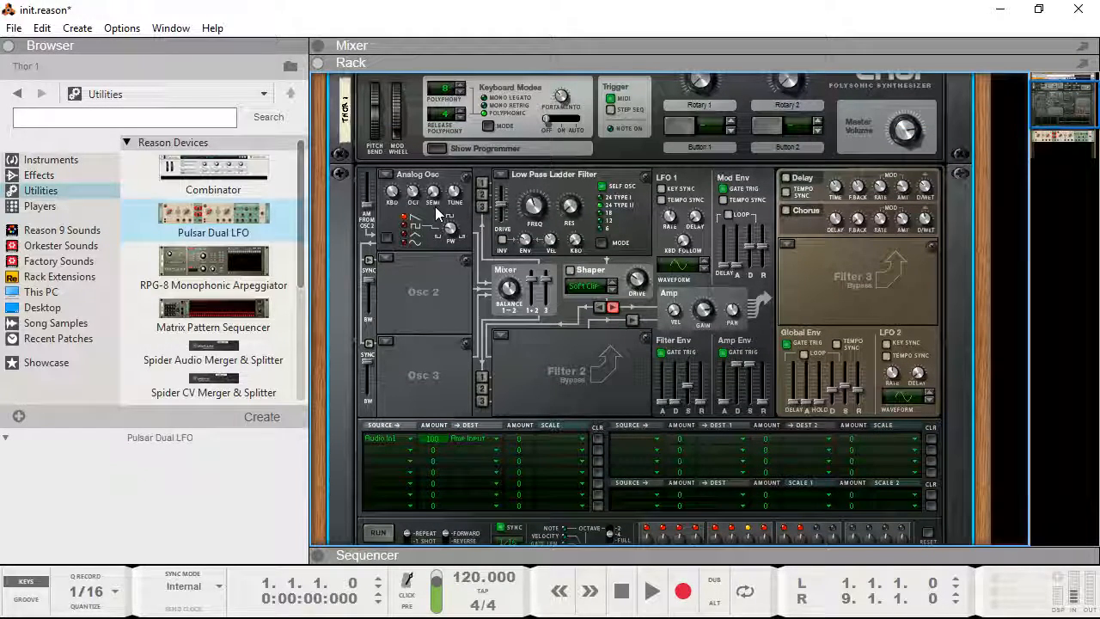
{"action": "left_click_drag", "start_coordinate": [438, 442], "coordinate": [449, 467]}
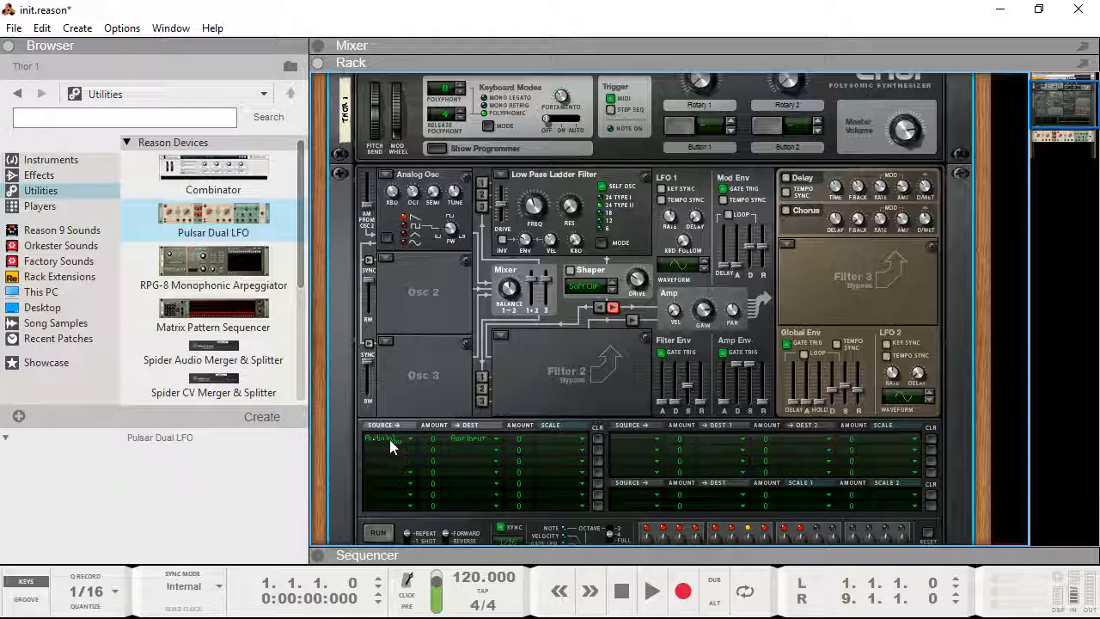
Trace the cable from Pulsar's LFO 1 audio output to Thor's Audio In 1 at the back of the rack
{"action": "scroll", "coordinate": [395, 443], "scroll_direction": "down", "scroll_amount": 8}
{"action": "key", "text": "Tab"}
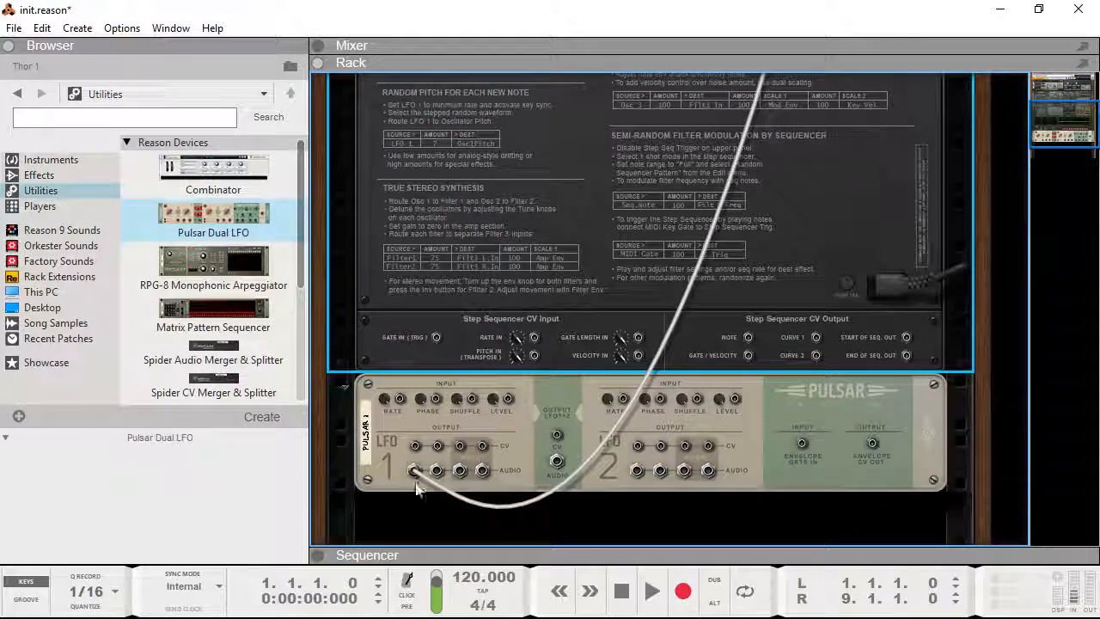
{"action": "key", "text": "Tab"}
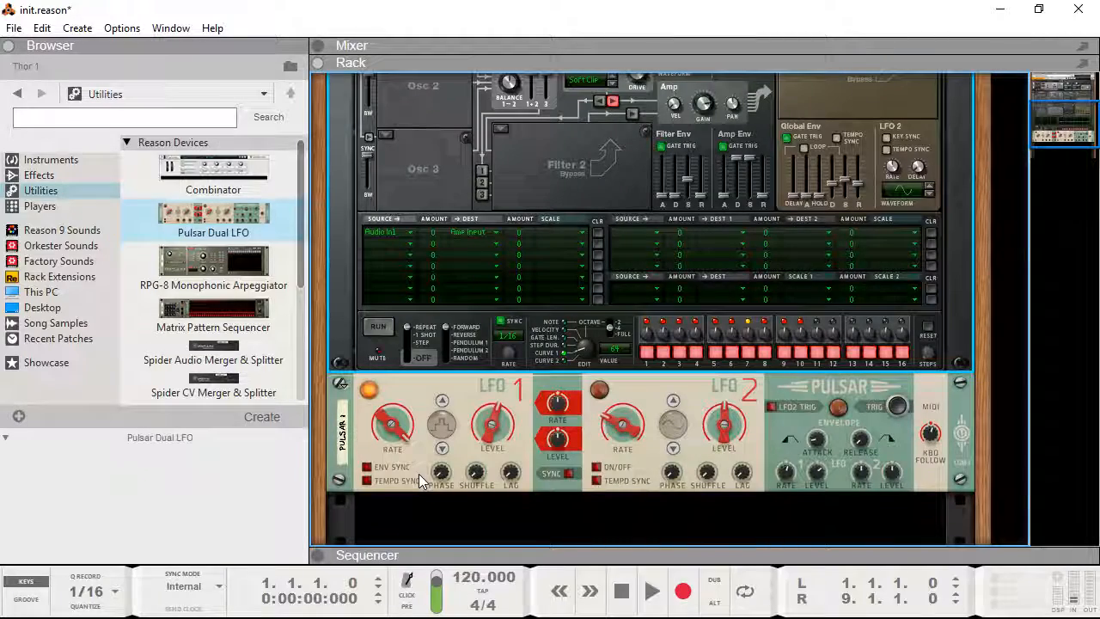
{"action": "key", "text": "Tab"}
{"action": "scroll", "coordinate": [658, 344], "scroll_direction": "up", "scroll_amount": 1}
{"action": "scroll", "coordinate": [659, 344], "scroll_direction": "up", "scroll_amount": 4}
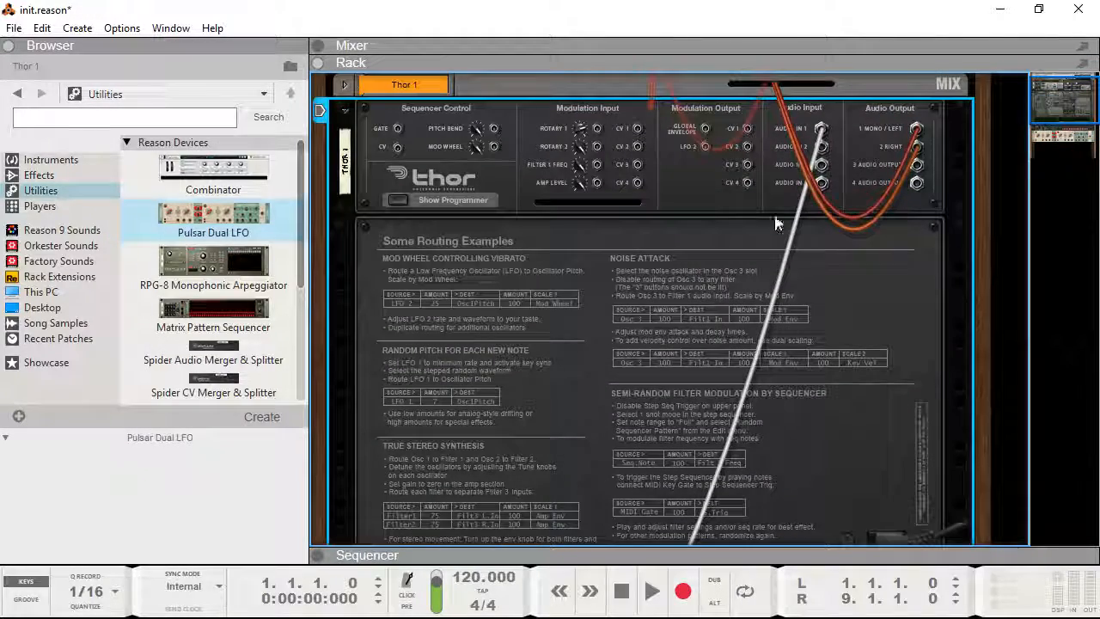
{"action": "key", "text": "Tab"}
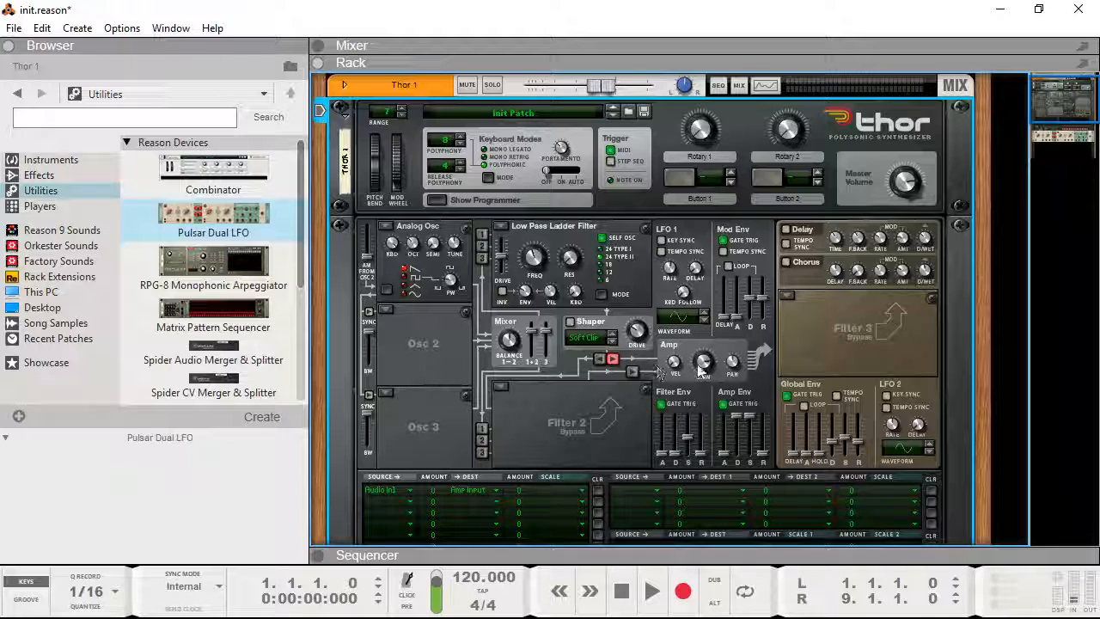
Raise the Audio Input 1 to Amp Input amount to 100 and sweep Pulsar's LFO 1 rate down and up
{"action": "left_click_drag", "start_coordinate": [444, 498], "coordinate": [444, 472]}
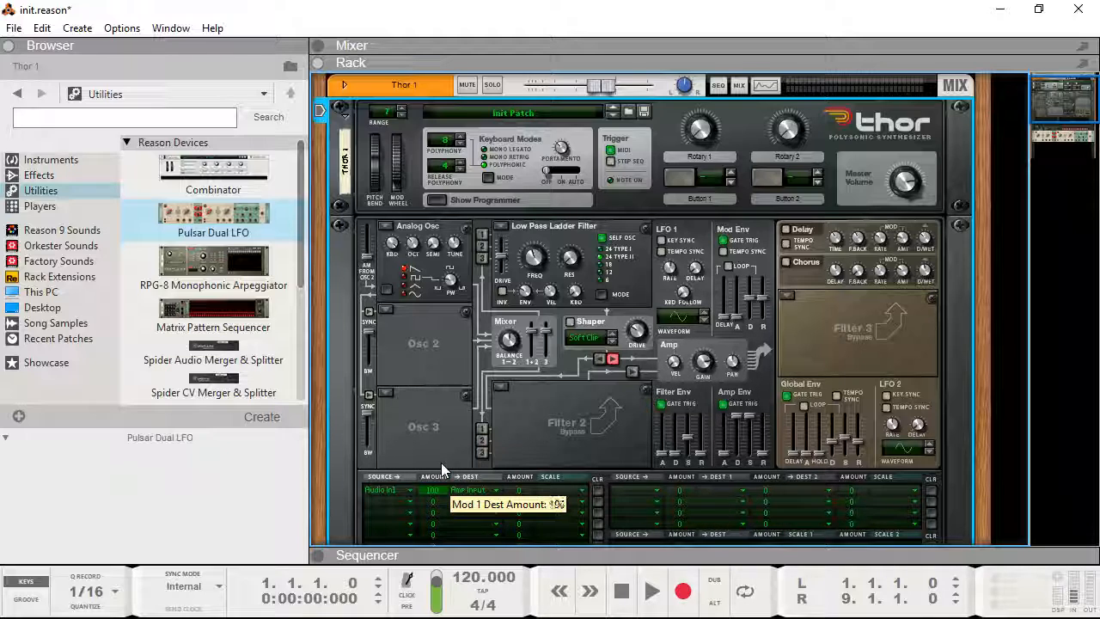
{"action": "scroll", "coordinate": [438, 478], "scroll_direction": "down", "scroll_amount": 5}
{"action": "left_click_drag", "start_coordinate": [398, 492], "coordinate": [392, 492]}
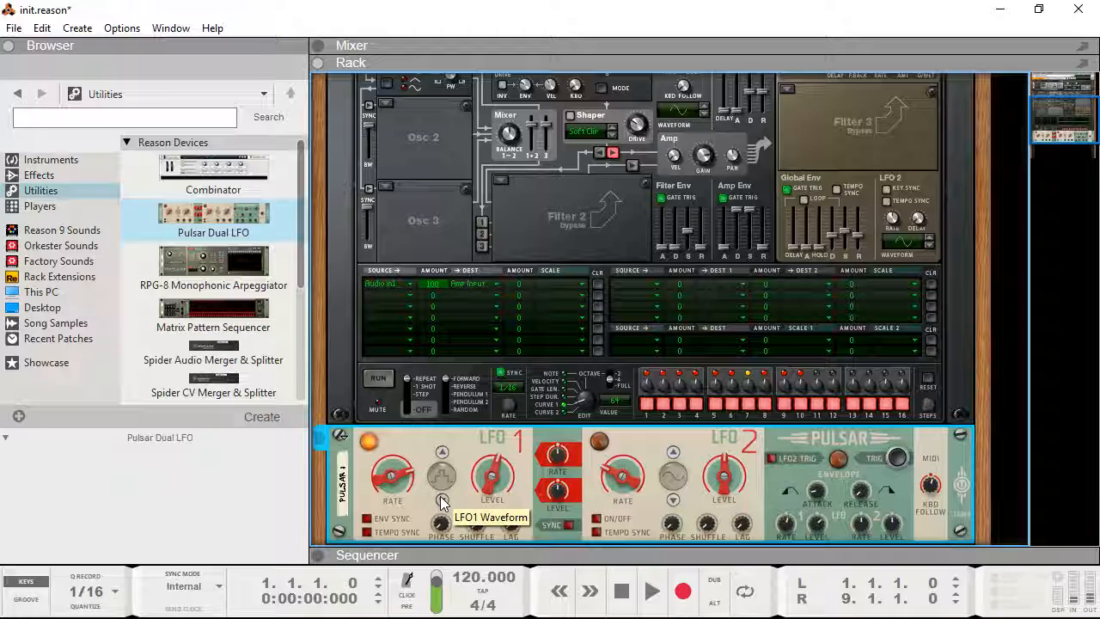
{"action": "left_click_drag", "start_coordinate": [393, 491], "coordinate": [393, 473]}
Try different waveforms for Pulsar's LFO 1 and lower its rate
{"action": "left_click", "coordinate": [442, 453]}
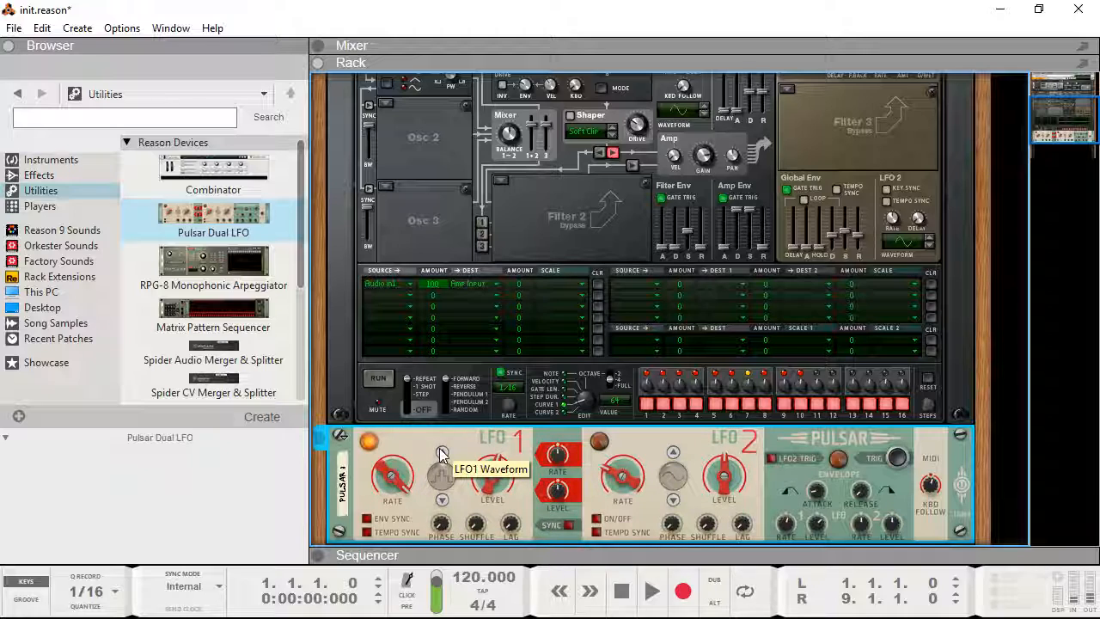
{"action": "left_click", "coordinate": [442, 499]}
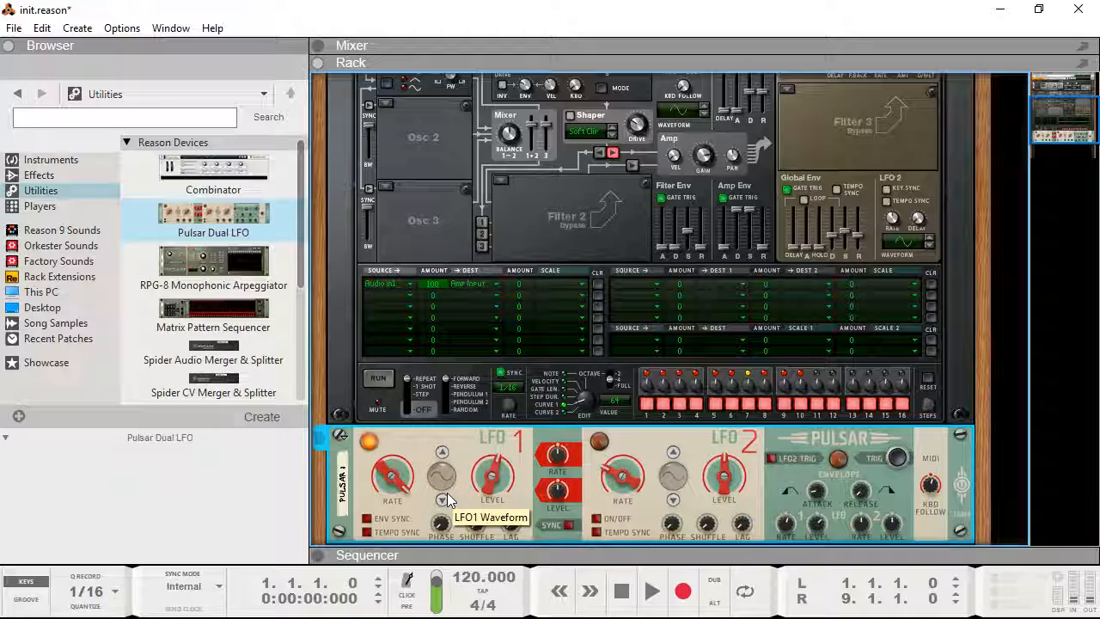
{"action": "left_click_drag", "start_coordinate": [392, 475], "coordinate": [394, 492]}
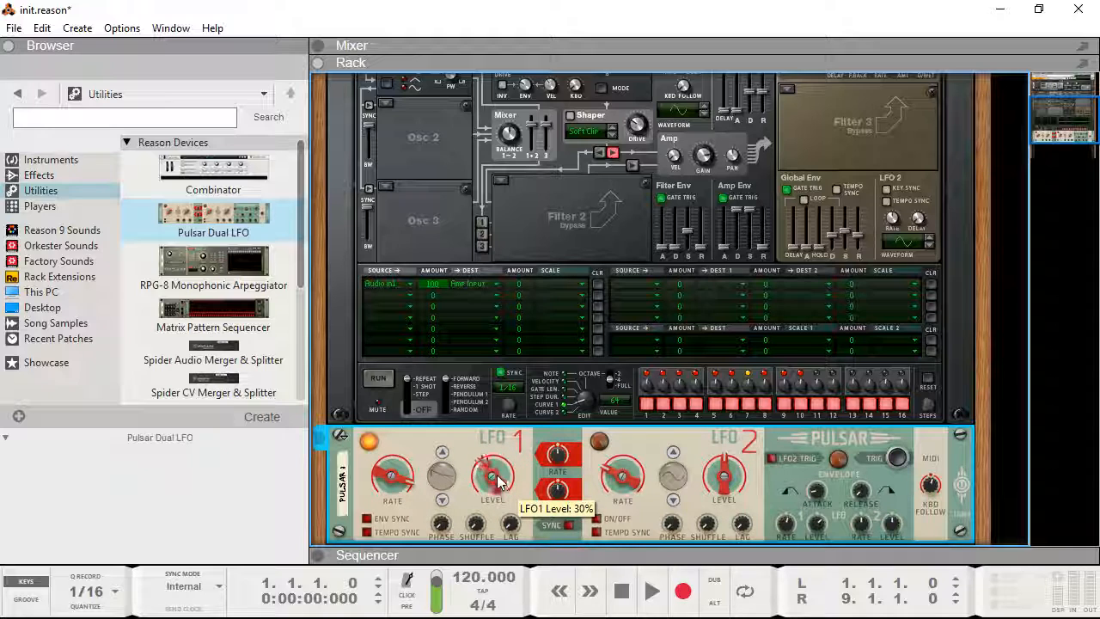
Switch on Pulsar's LFO 2, adjust its rate, and try other waveforms for LFO 1
{"action": "left_click", "coordinate": [442, 453]}
{"action": "mouse_move", "coordinate": [557, 453]}
{"action": "left_click", "coordinate": [595, 521]}
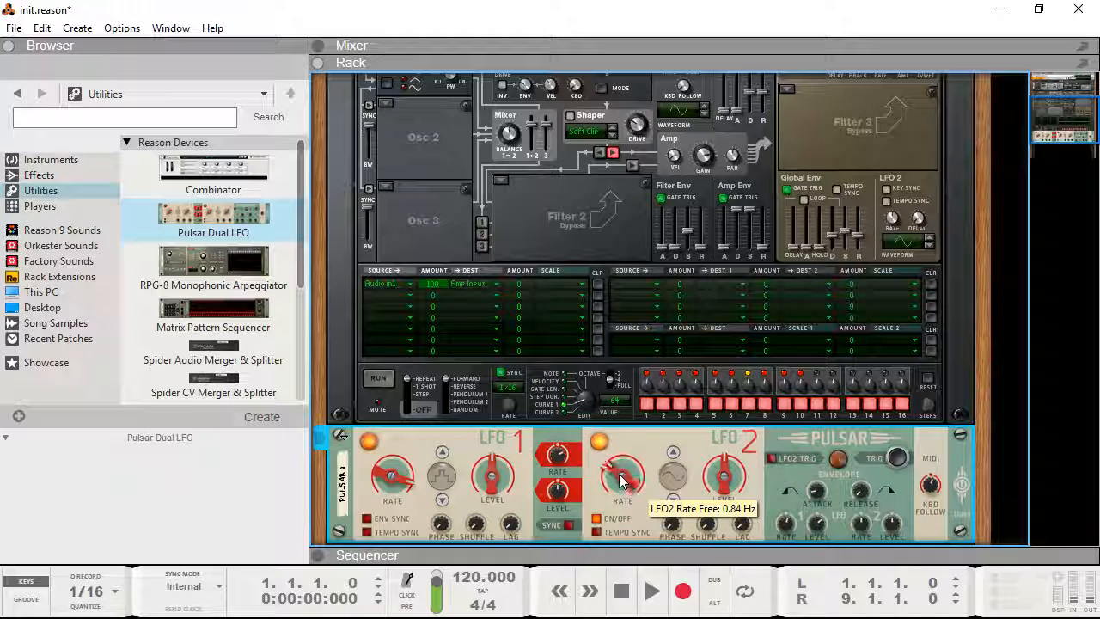
{"action": "left_click", "coordinate": [443, 503]}
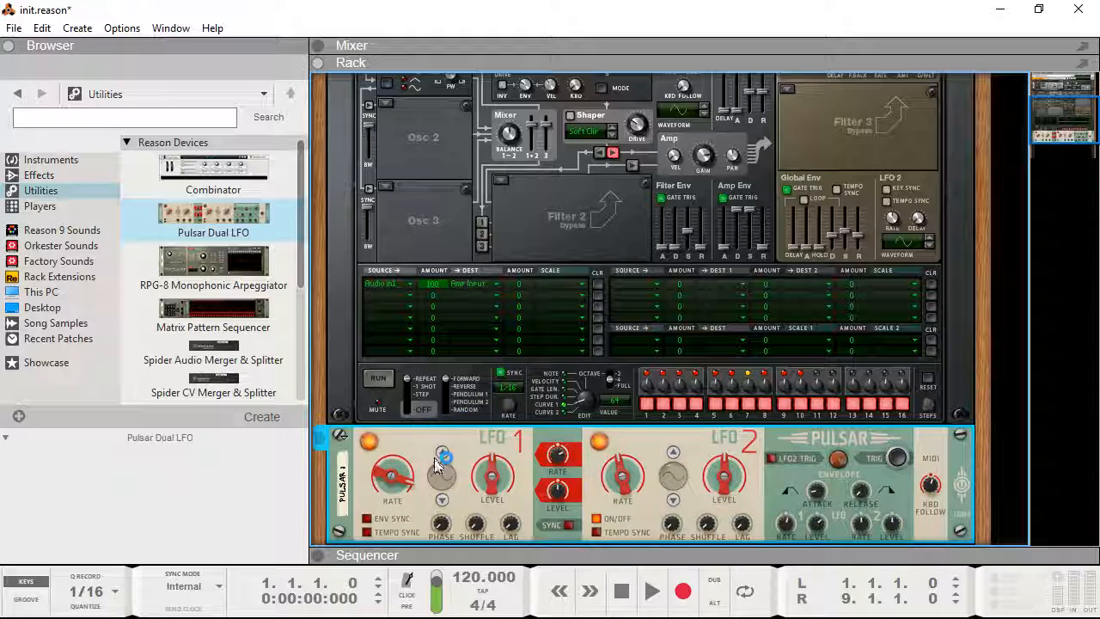
Load a Low Pass Ladder filter into Thor's Filter 3 slot and adjust its frequency
{"action": "scroll", "coordinate": [629, 247], "scroll_direction": "up", "scroll_amount": 3}
{"action": "left_click", "coordinate": [789, 246]}
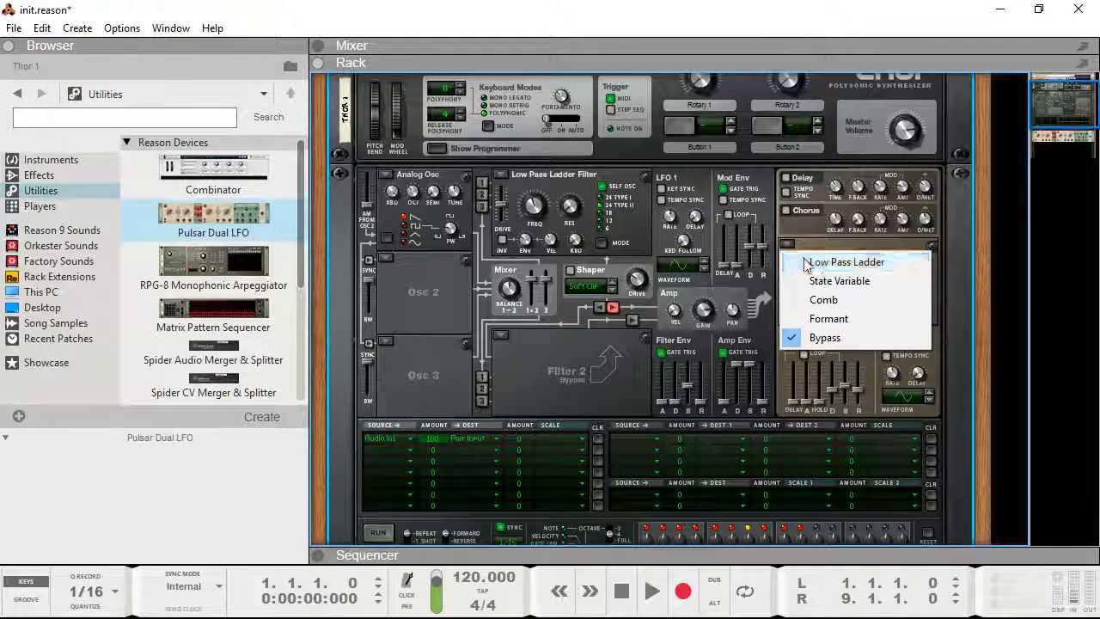
{"action": "left_click", "coordinate": [821, 260]}
{"action": "left_click_drag", "start_coordinate": [818, 273], "coordinate": [822, 285]}
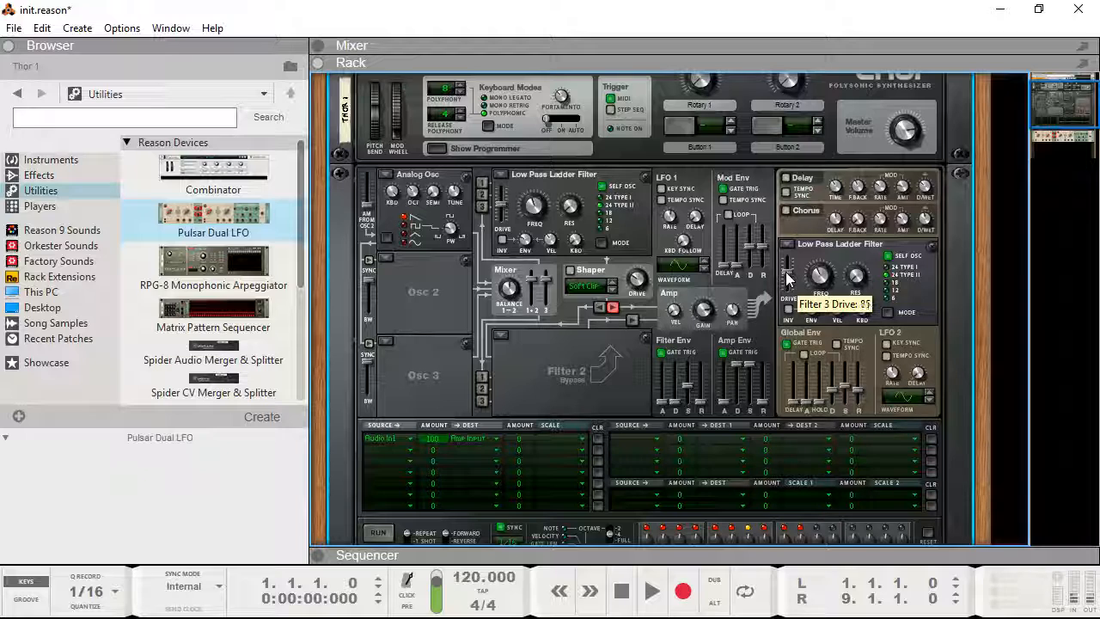
Adjust Pulsar's LFO 1 level and set the LFO to the Slope waveform with 19% lag
{"action": "scroll", "coordinate": [636, 340], "scroll_direction": "down", "scroll_amount": 3}
{"action": "mouse_move", "coordinate": [487, 469]}
{"action": "left_mouse_down"}
{"action": "mouse_move", "coordinate": [486, 480]}
{"action": "mouse_move", "coordinate": [480, 472]}
{"action": "left_mouse_up"}
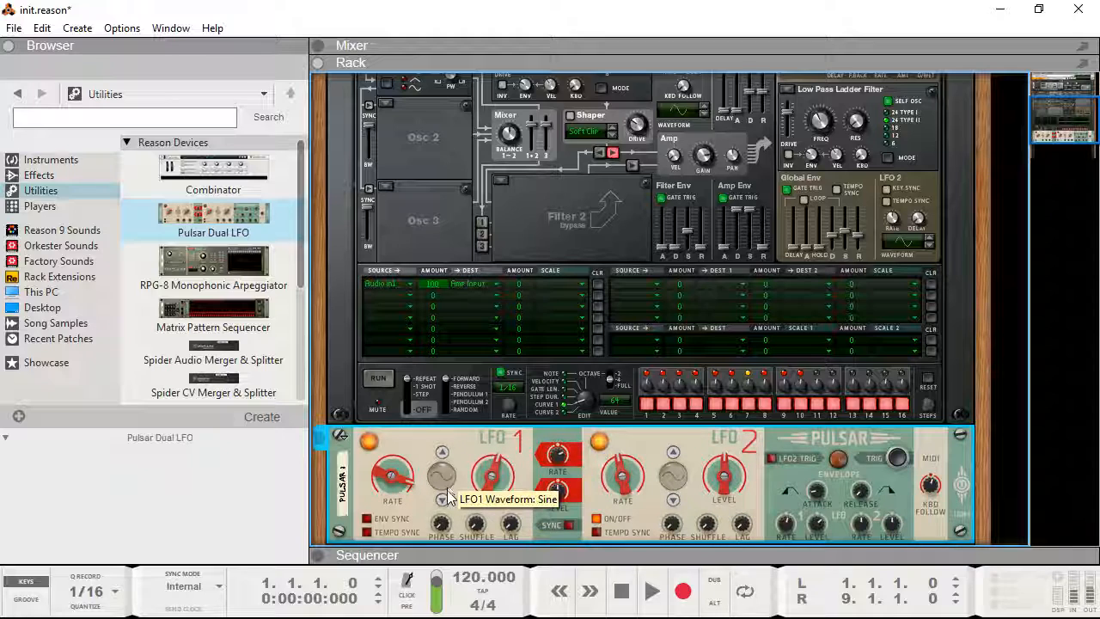
{"action": "left_click", "coordinate": [444, 500]}
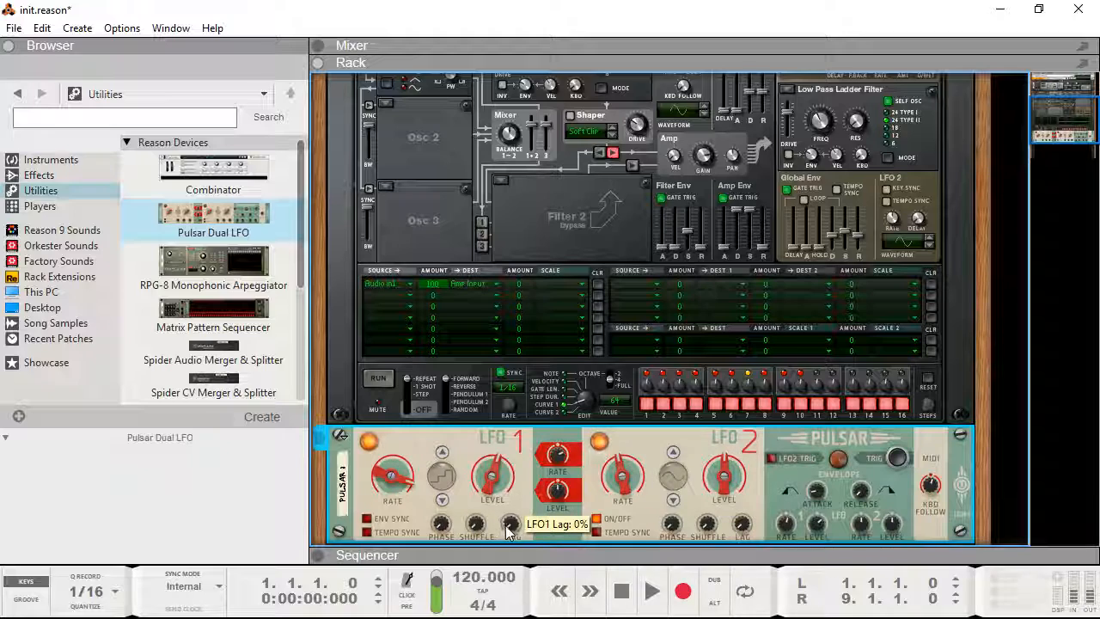
{"action": "left_click_drag", "start_coordinate": [497, 496], "coordinate": [493, 501]}
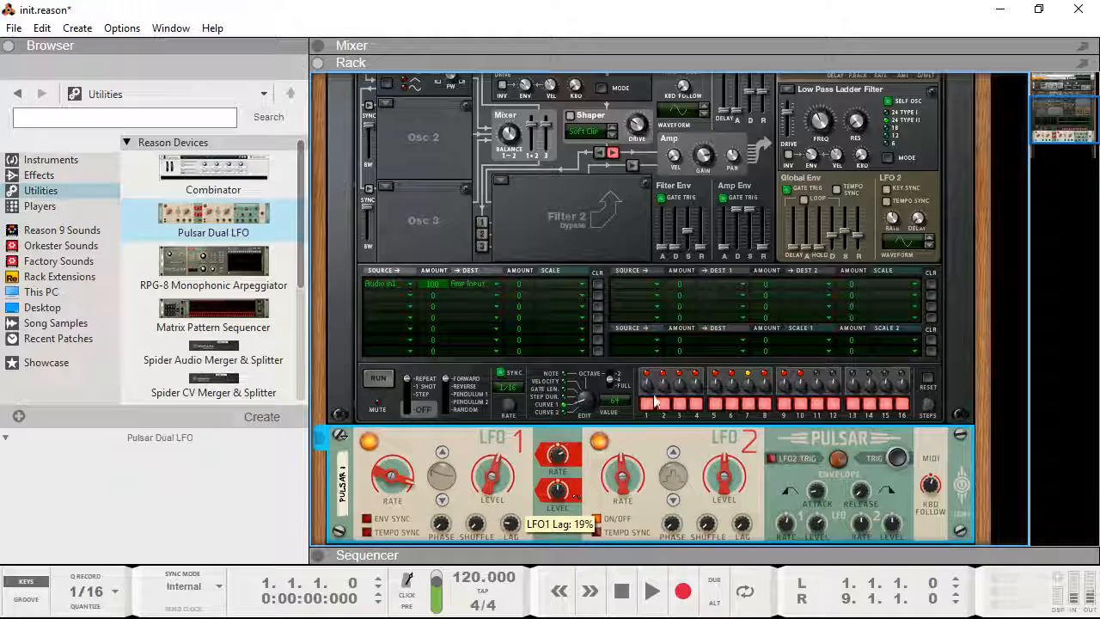
Adjust Thor's amp gain and switch on its Chorus effect
{"action": "left_click_drag", "start_coordinate": [701, 159], "coordinate": [701, 153]}
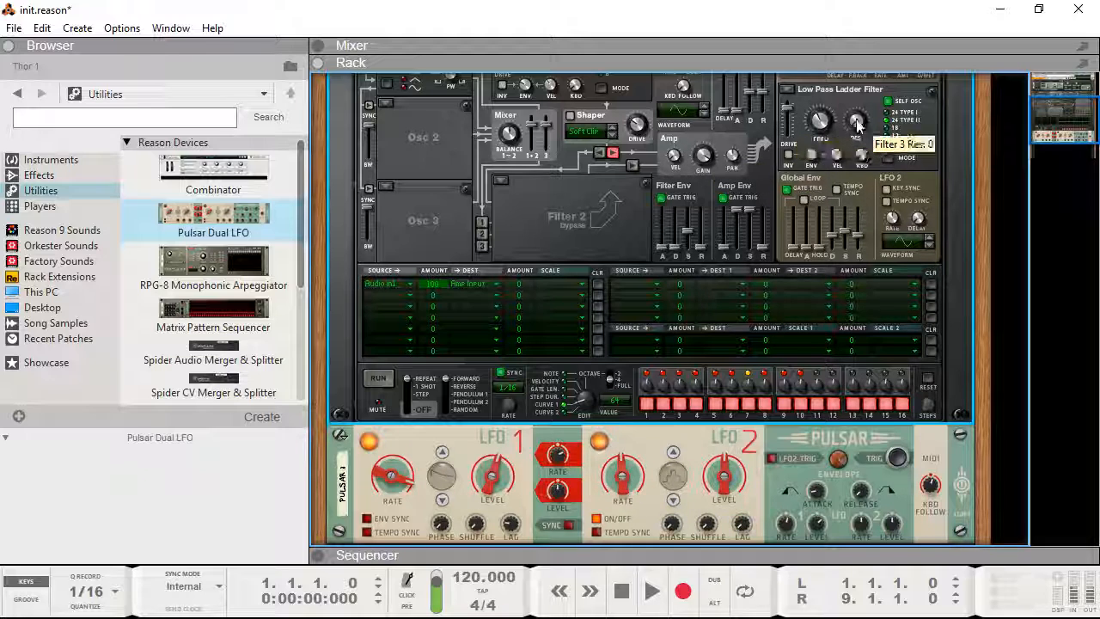
{"action": "scroll", "coordinate": [833, 159], "scroll_direction": "up", "scroll_amount": 2}
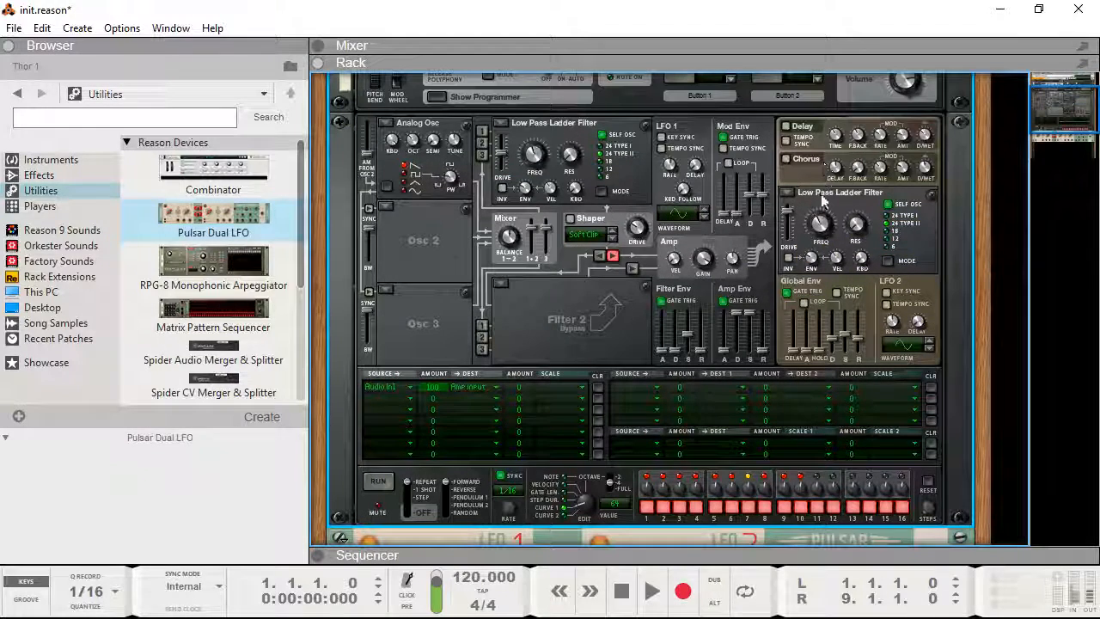
{"action": "left_click", "coordinate": [787, 159]}
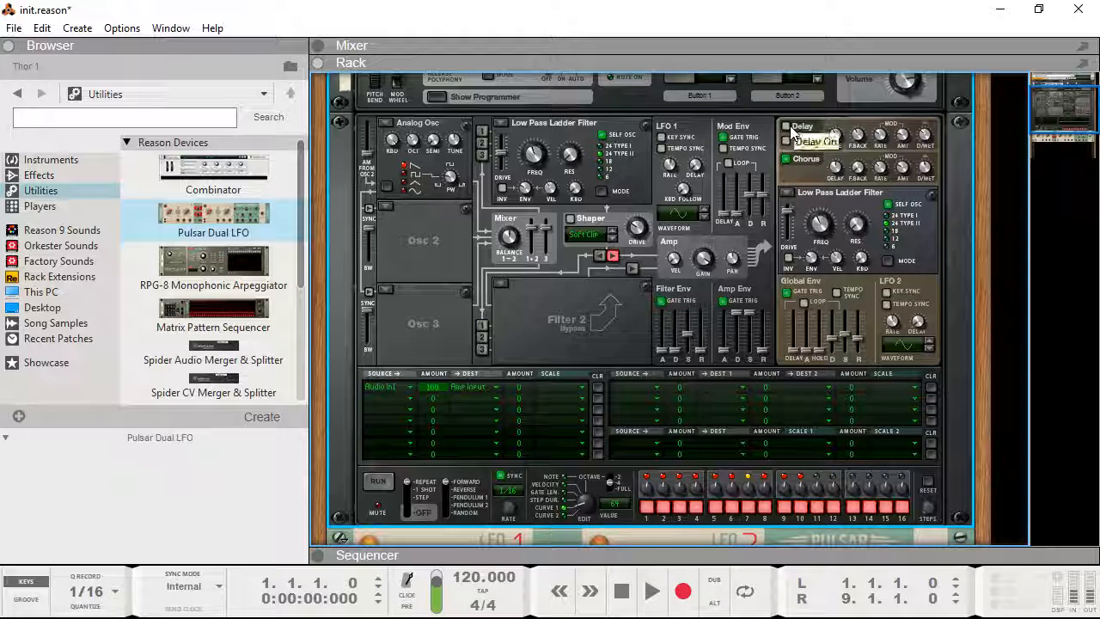
Adjust the level and rate of Pulsar's LFO 1 and set LFO 2's rate to about 12.9 Hz
{"action": "scroll", "coordinate": [503, 389], "scroll_direction": "down", "scroll_amount": 3}
{"action": "mouse_move", "coordinate": [623, 434]}
{"action": "left_mouse_down"}
{"action": "mouse_move", "coordinate": [624, 404]}
{"action": "mouse_move", "coordinate": [623, 417]}
{"action": "left_mouse_up"}
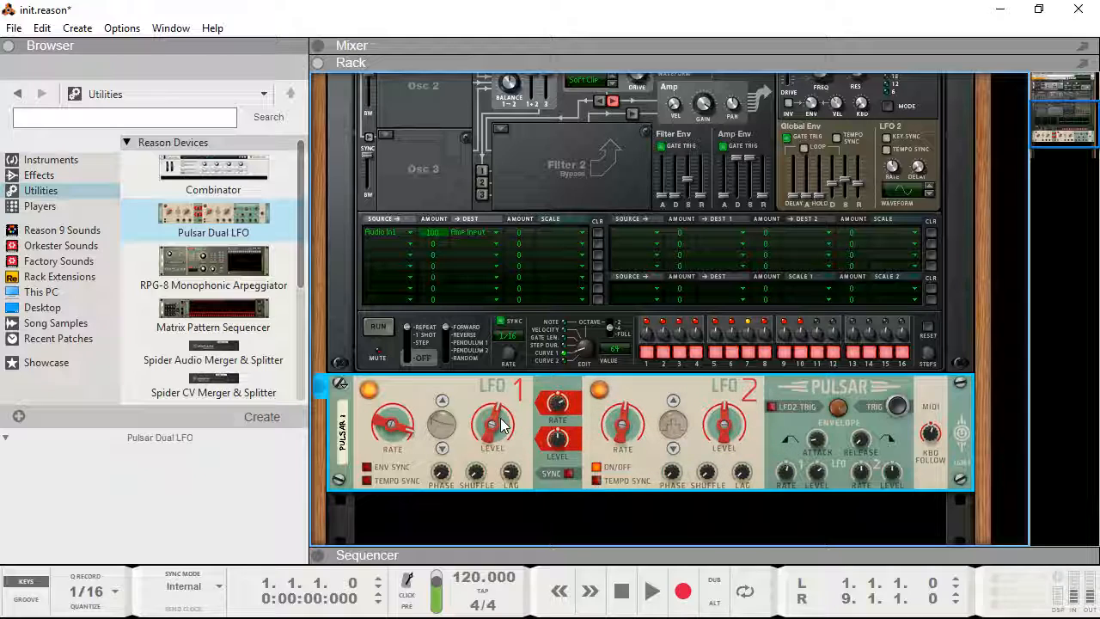
{"action": "left_click_drag", "start_coordinate": [497, 423], "coordinate": [493, 421]}
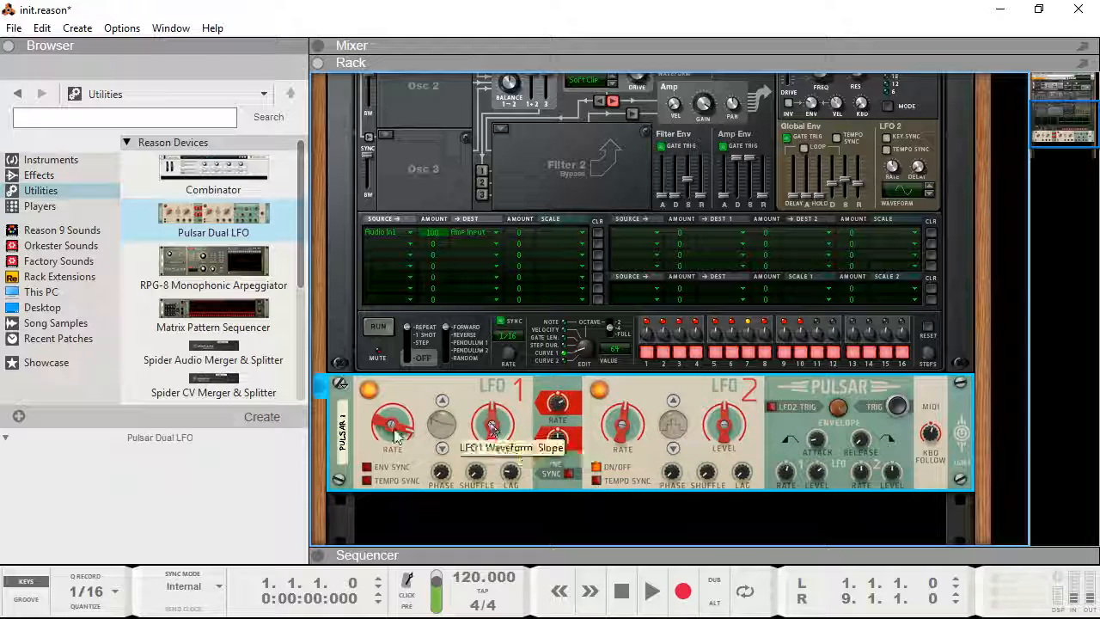
{"action": "left_click_drag", "start_coordinate": [389, 425], "coordinate": [389, 433]}
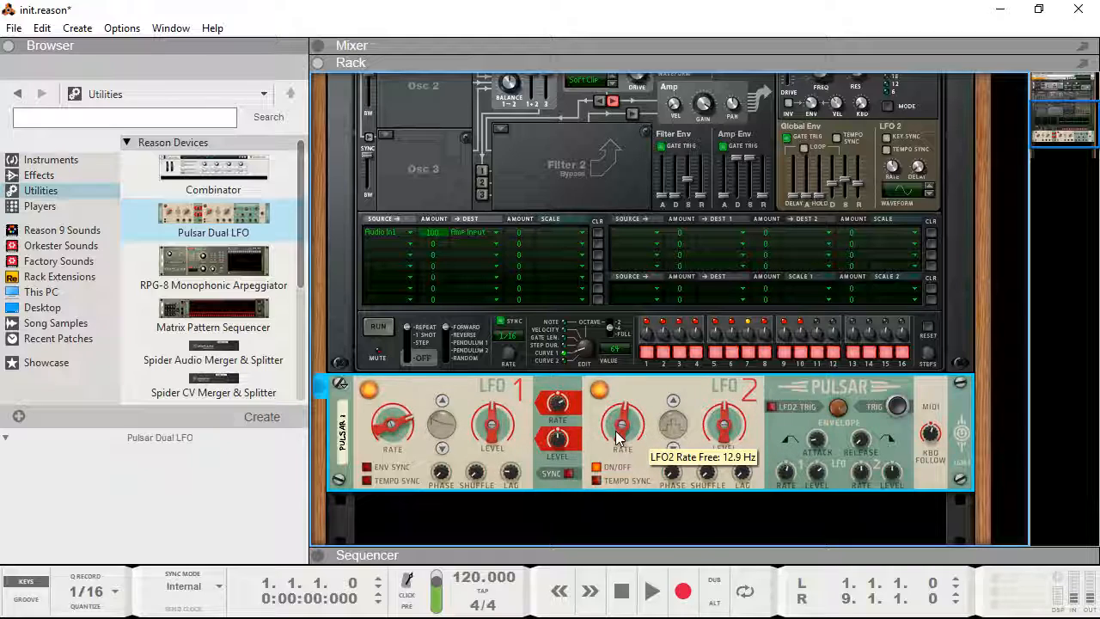
Examine the rear cabling from Pulsar's LFO 1 audio output to Thor's Audio In 1, along with Thor's audio outputs and front-panel effects
{"action": "key", "text": "Tab"}
{"action": "scroll", "coordinate": [720, 187], "scroll_direction": "up", "scroll_amount": 10}
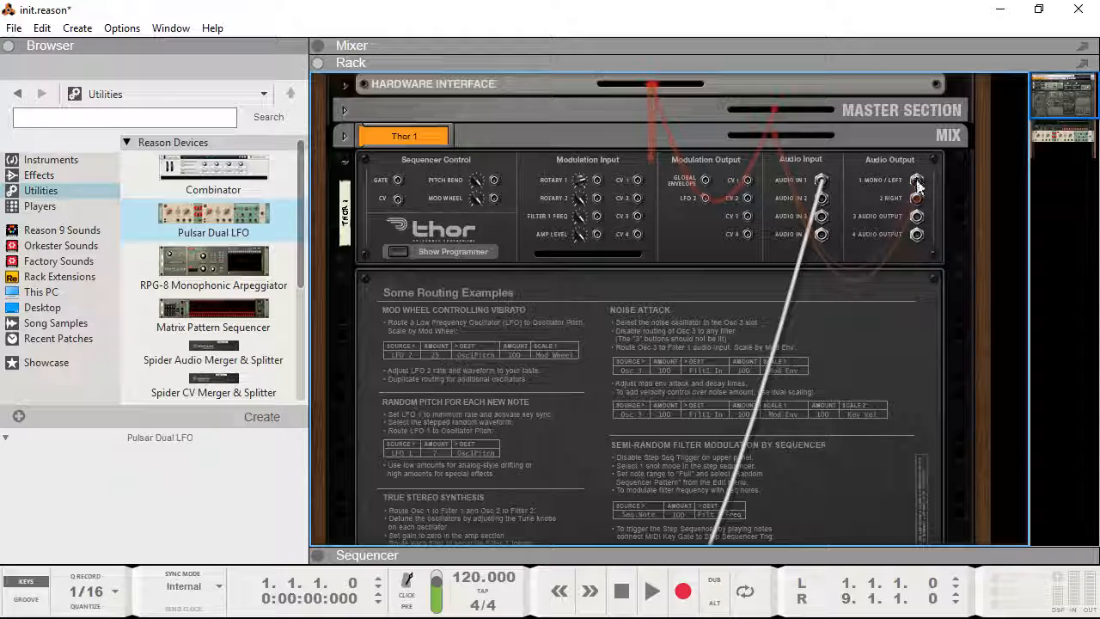
{"action": "scroll", "coordinate": [865, 255], "scroll_direction": "down", "scroll_amount": 1}
{"action": "scroll", "coordinate": [866, 251], "scroll_direction": "up", "scroll_amount": 1}
{"action": "key", "text": "Tab"}
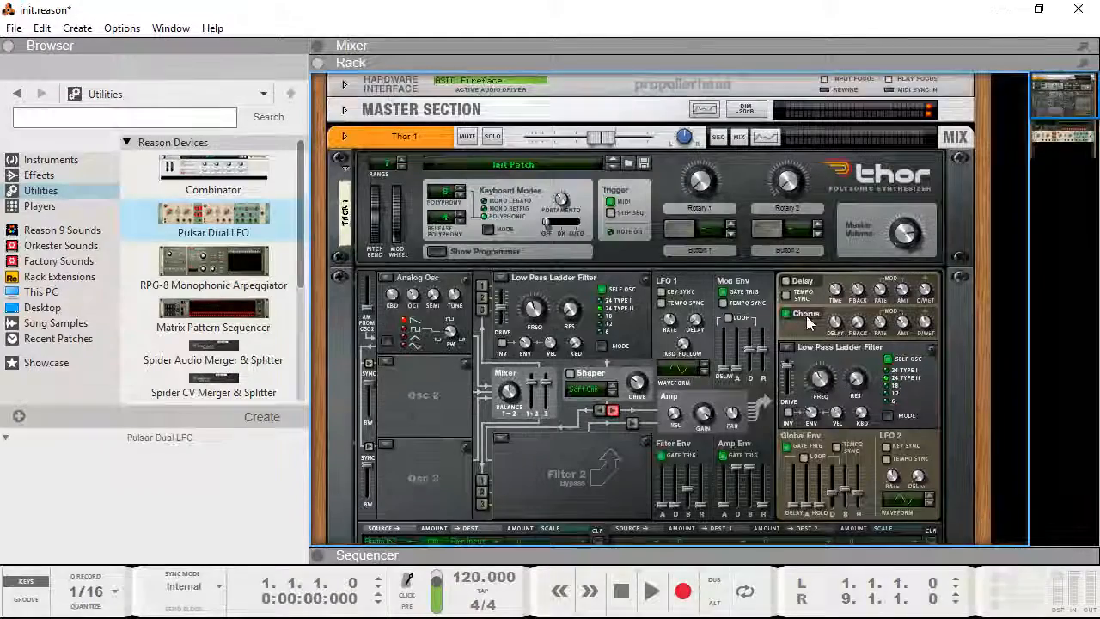
{"action": "scroll", "coordinate": [808, 323], "scroll_direction": "down", "scroll_amount": 1}
{"action": "scroll", "coordinate": [808, 323], "scroll_direction": "down", "scroll_amount": 1}
{"action": "key", "text": "Tab"}
{"action": "scroll", "coordinate": [805, 317], "scroll_direction": "down", "scroll_amount": 3}
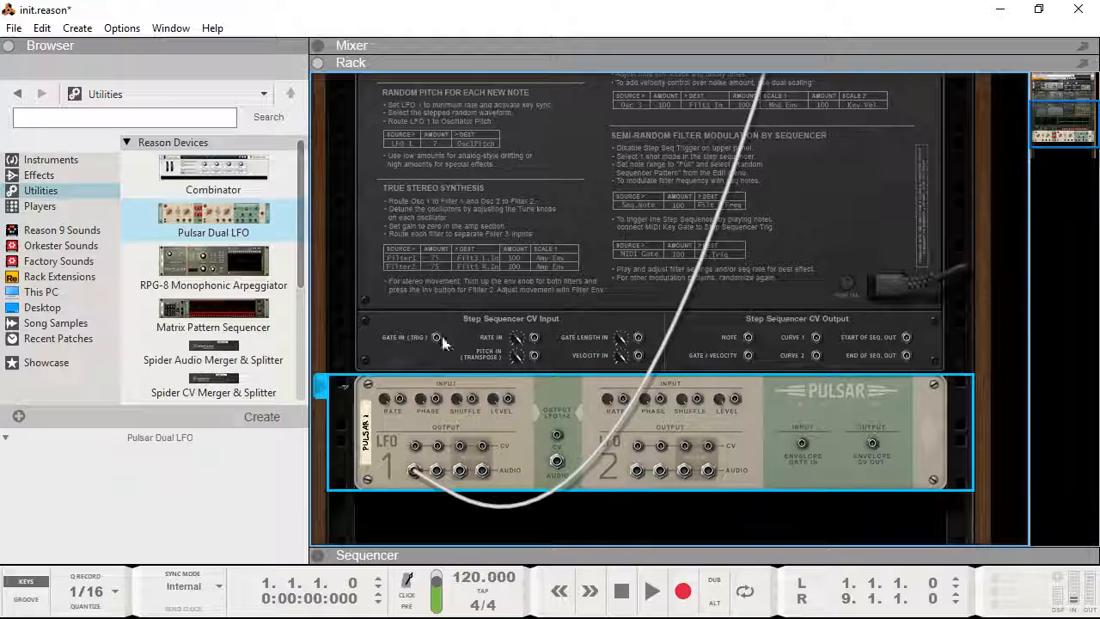
{"action": "scroll", "coordinate": [438, 338], "scroll_direction": "up", "scroll_amount": 5}
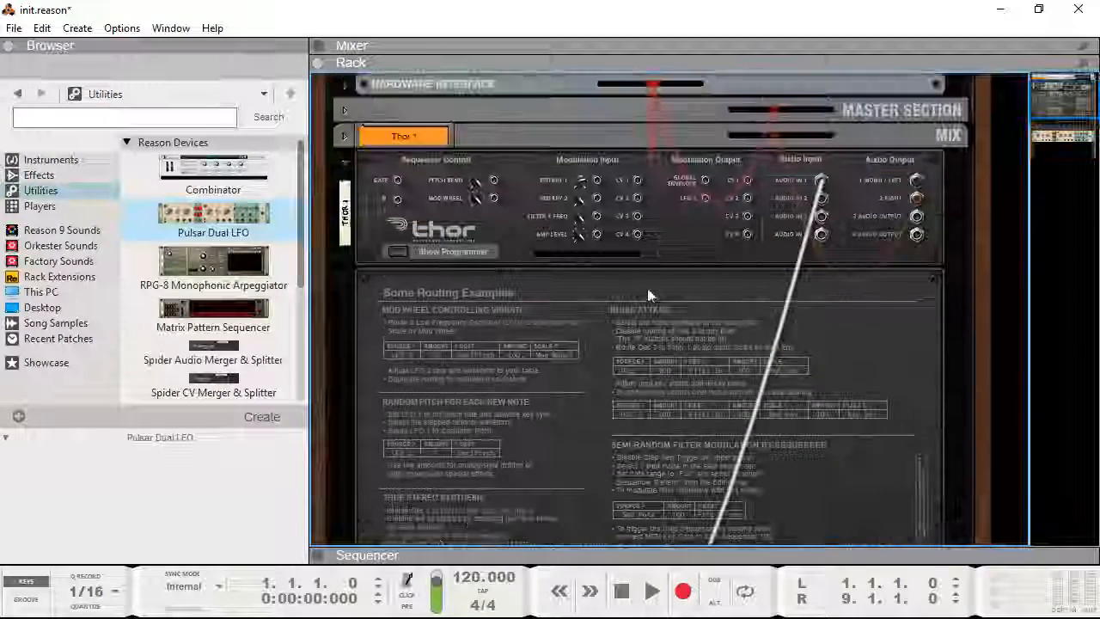
{"action": "left_click_drag", "start_coordinate": [803, 190], "coordinate": [806, 182]}
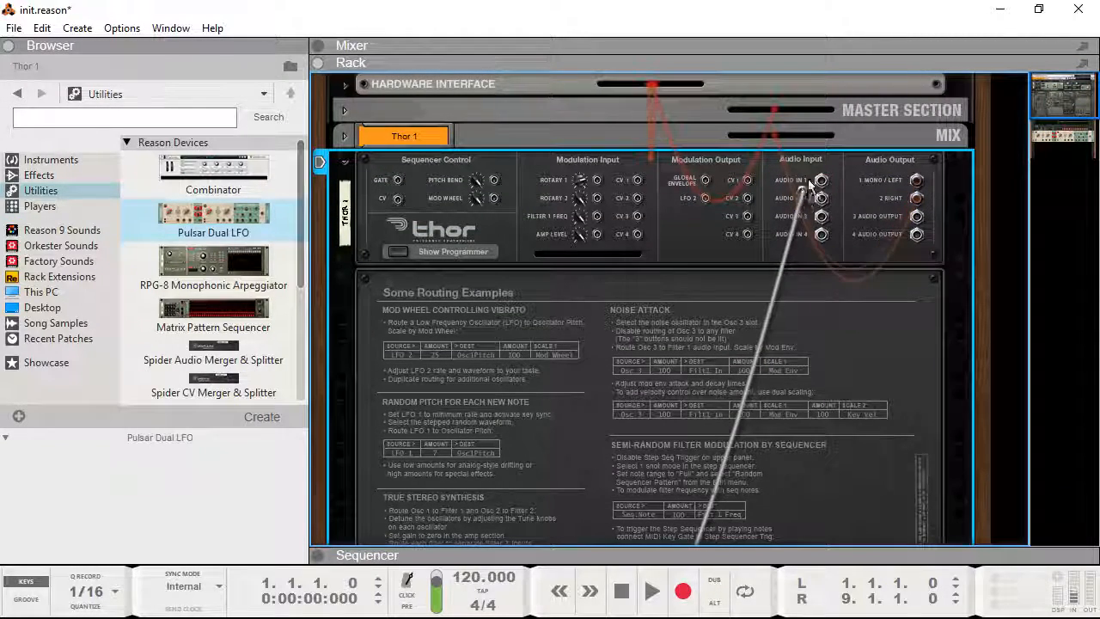
Connect Pulsar's LFO 1 CV output to Thor's step sequencer Gate In (Trig) and set the sequencer's run mode to Step
{"action": "scroll", "coordinate": [492, 371], "scroll_direction": "down", "scroll_amount": 5}
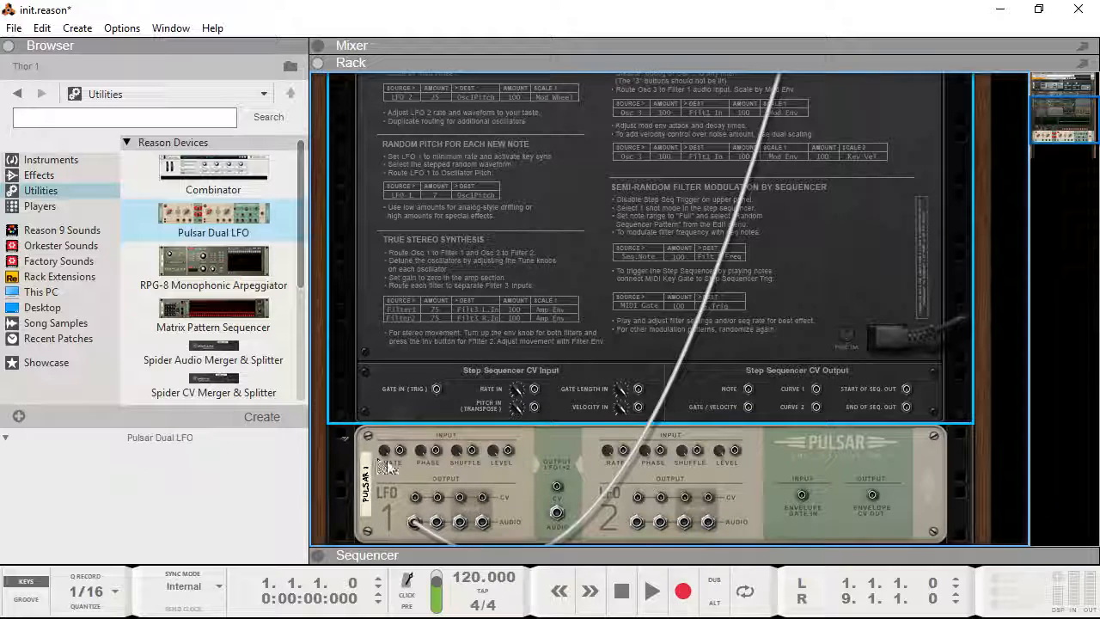
{"action": "left_click_drag", "start_coordinate": [416, 498], "coordinate": [437, 390]}
{"action": "key", "text": "Tab"}
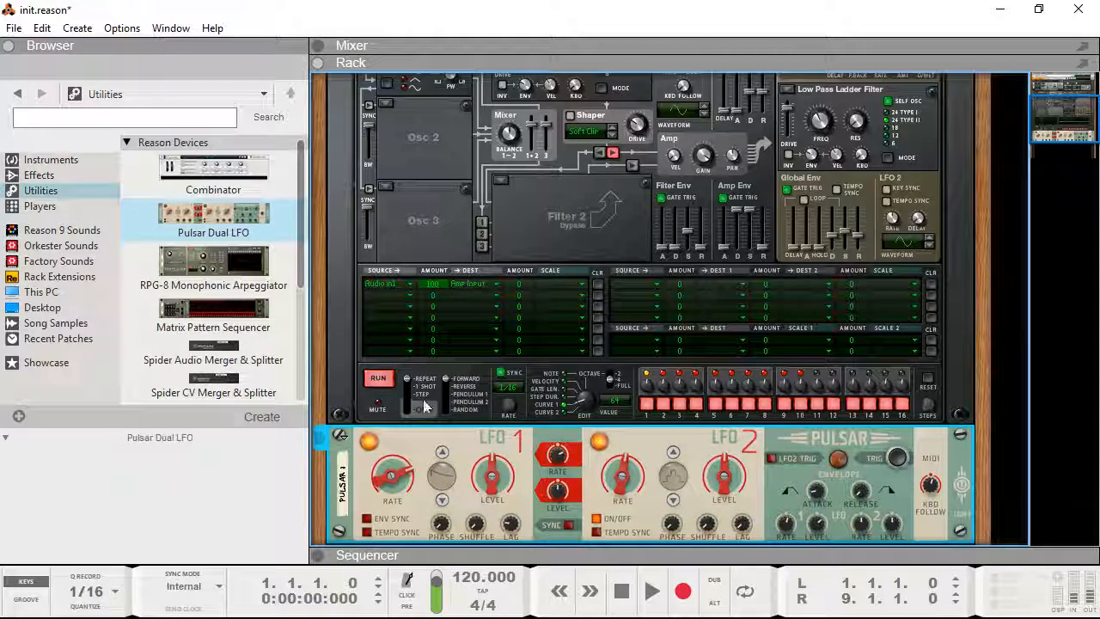
{"action": "left_click_drag", "start_coordinate": [411, 384], "coordinate": [407, 392]}
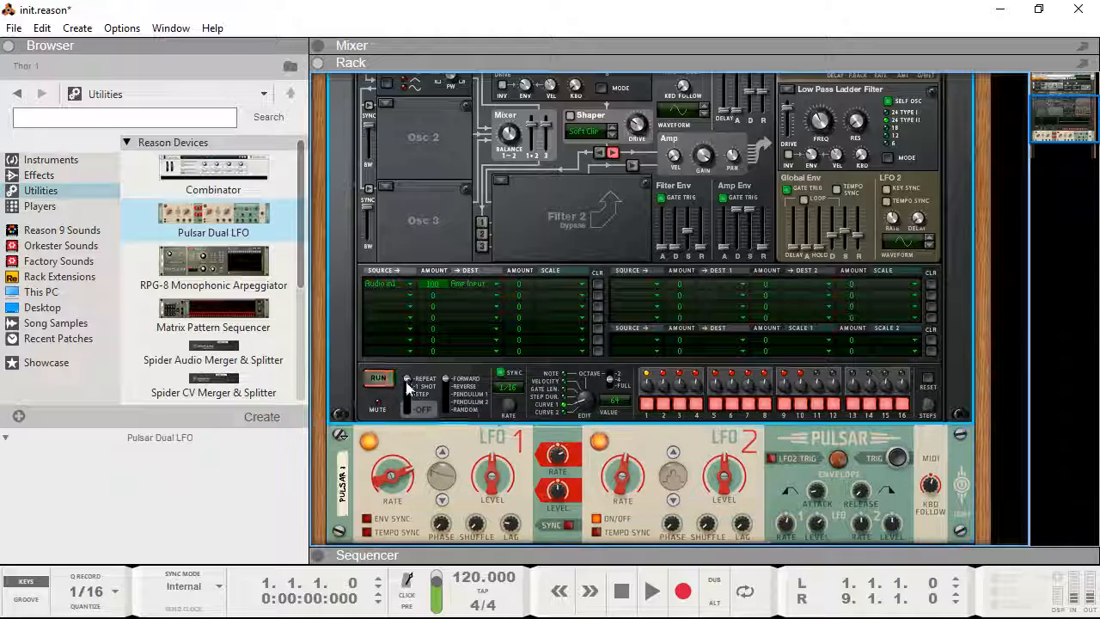
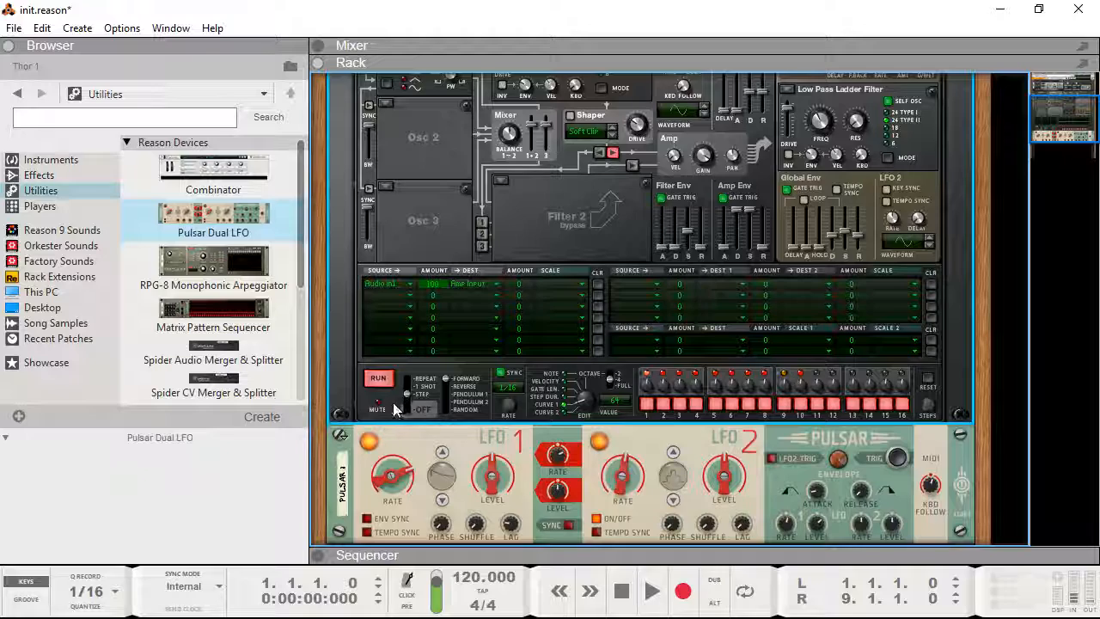
Check the cable at the step sequencer's Gate In (Trig) against Pulsar's LFO 1 rate
{"action": "key", "text": "Tab"}
{"action": "left_click_drag", "start_coordinate": [445, 391], "coordinate": [434, 396]}
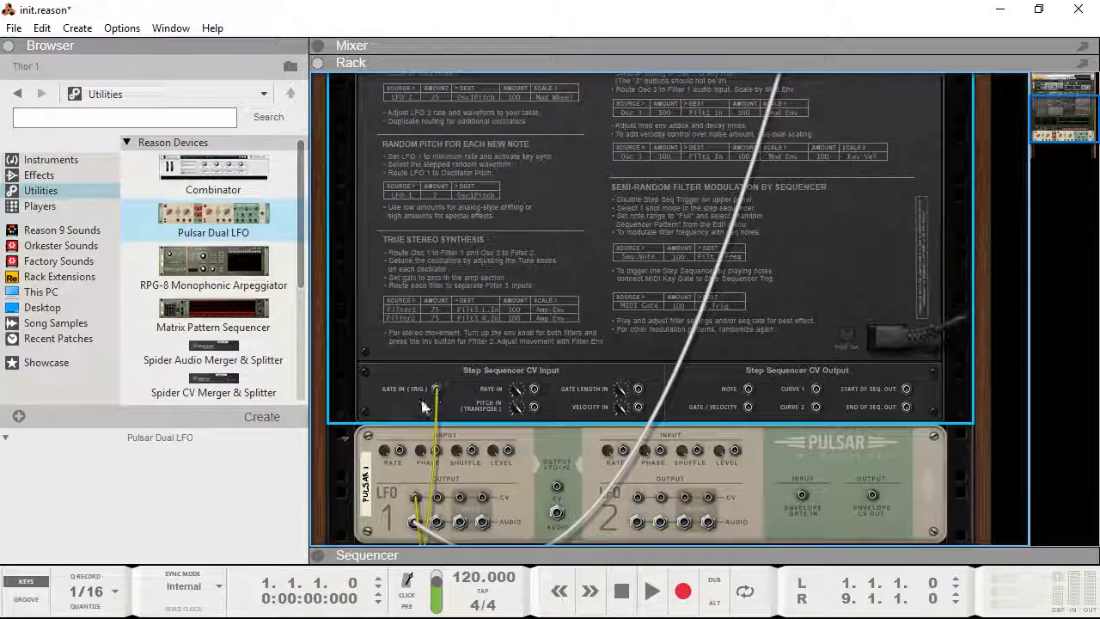
{"action": "key", "text": "Tab"}
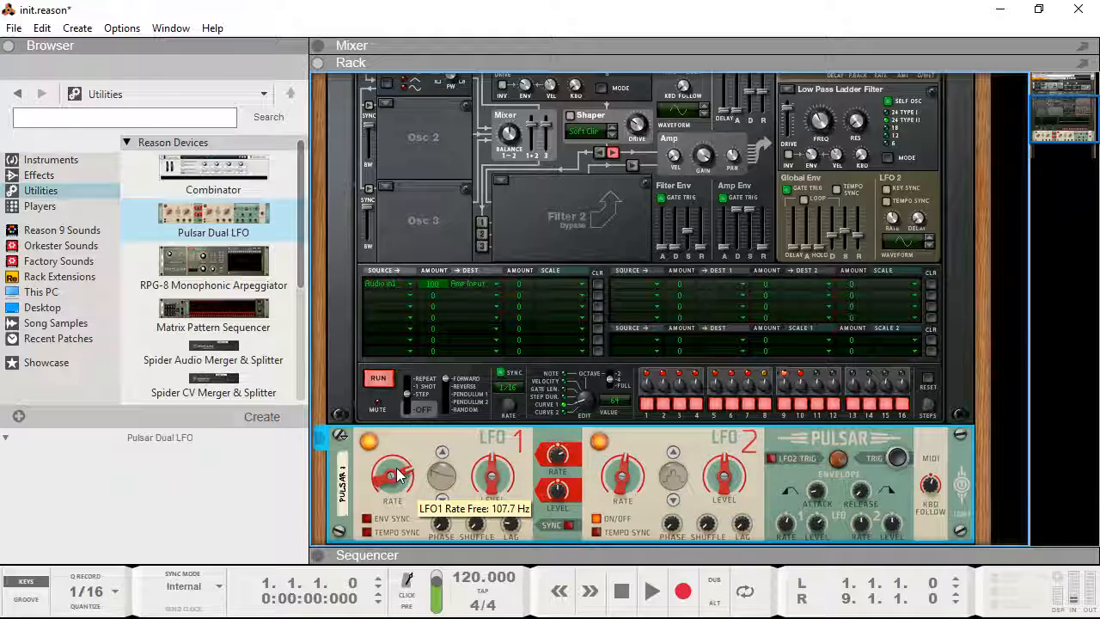
{"action": "key", "text": "Tab"}
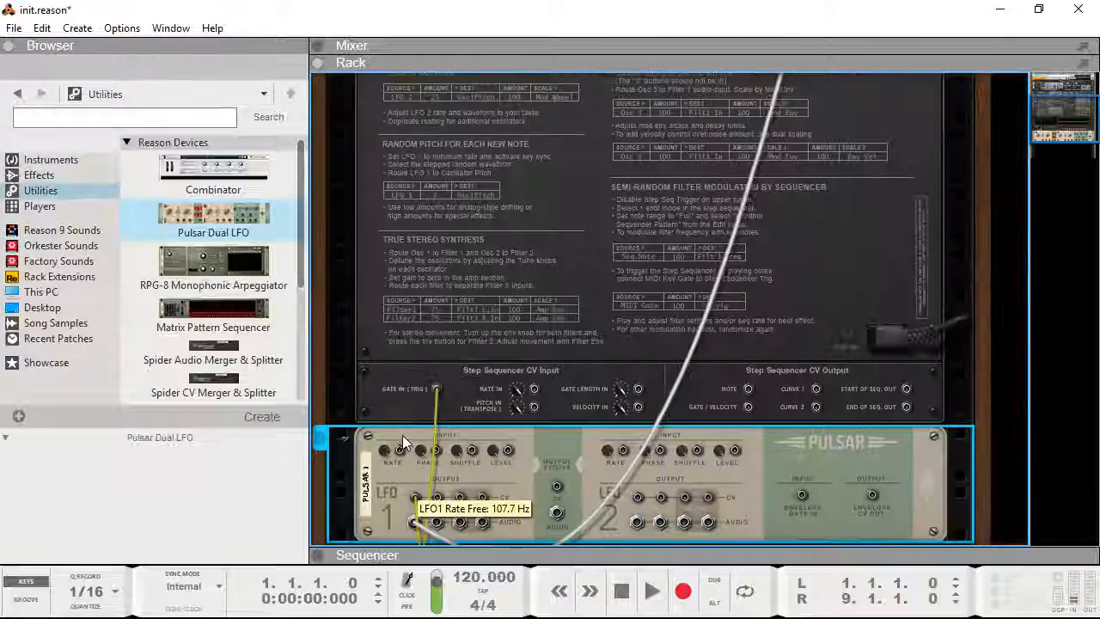
{"action": "key", "text": "Tab"}
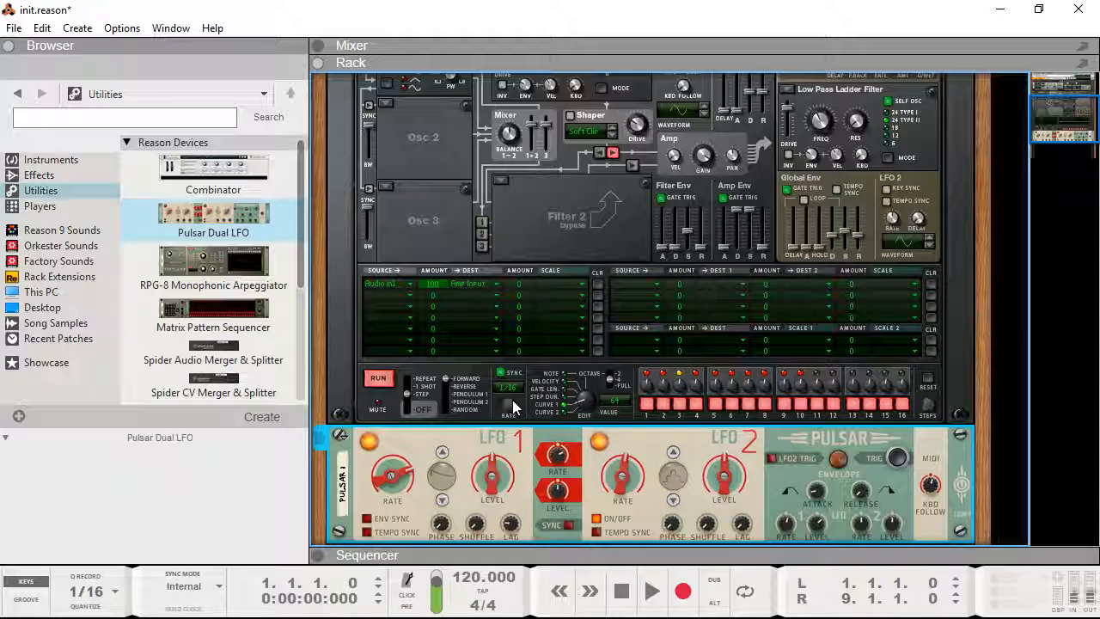
Turn the step sequencer's run mode off and move the LFO 1 CV cable from Gate In (Trig) to Rate In
{"action": "mouse_move", "coordinate": [407, 400]}
{"action": "left_mouse_down"}
{"action": "mouse_move", "coordinate": [403, 374]}
{"action": "mouse_move", "coordinate": [410, 418]}
{"action": "left_mouse_up"}
{"action": "key", "text": "Tab"}
{"action": "left_click_drag", "start_coordinate": [415, 497], "coordinate": [436, 388]}
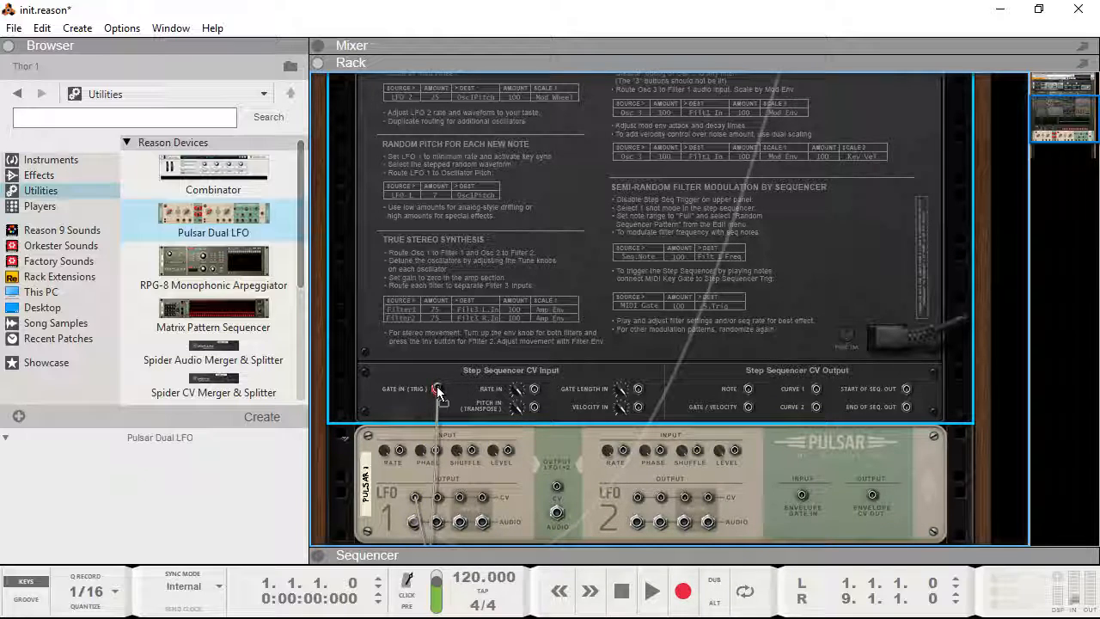
{"action": "key", "text": "Tab"}
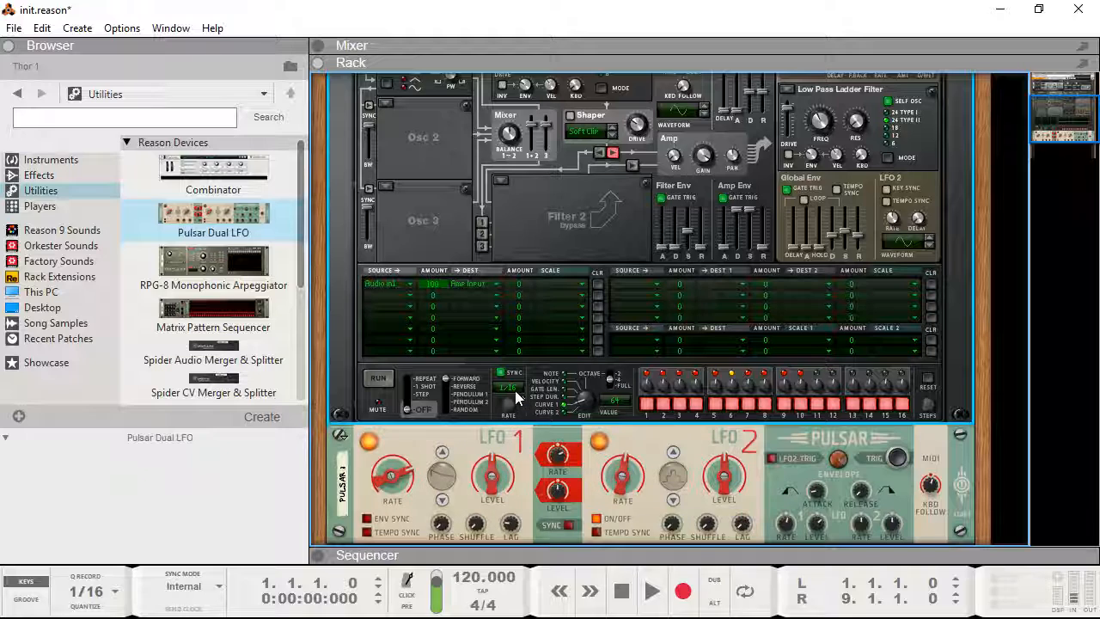
{"action": "key", "text": "Tab"}
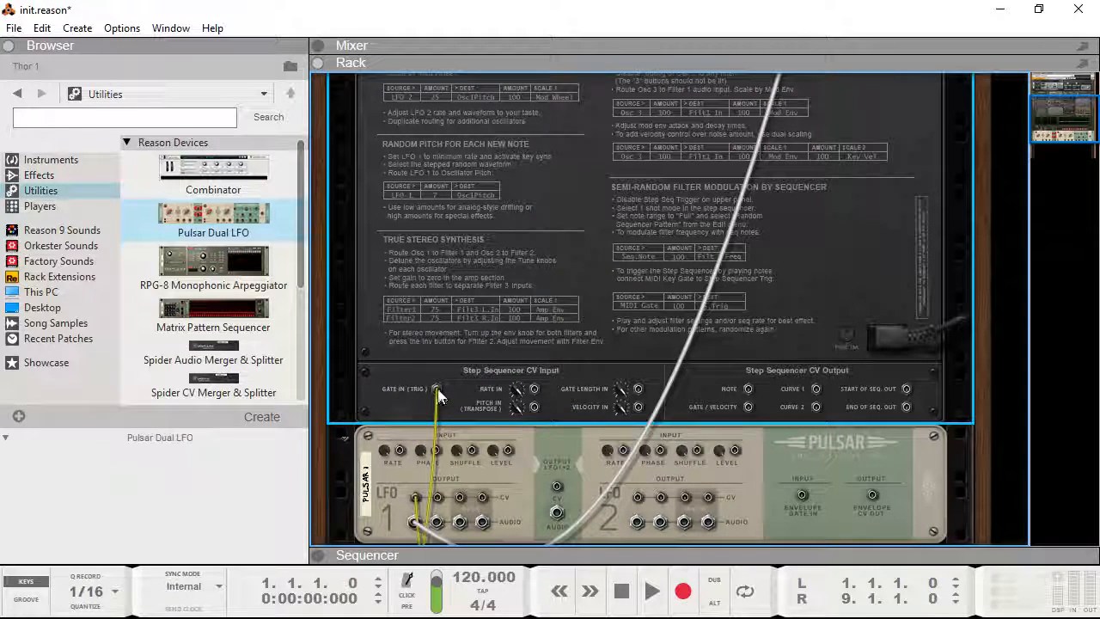
{"action": "key", "text": "Tab"}
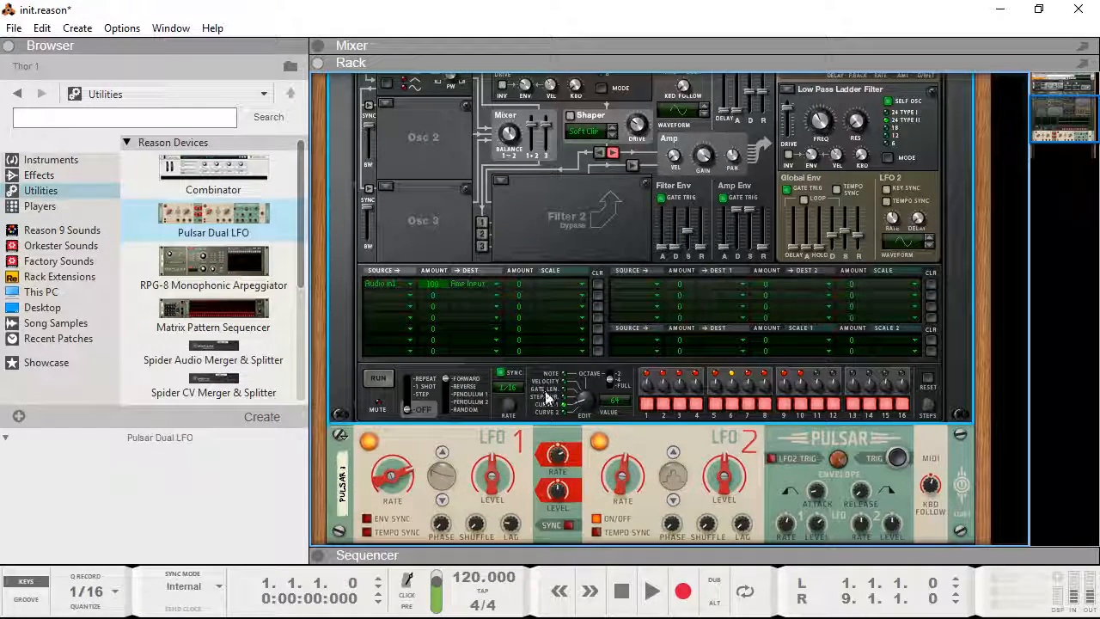
{"action": "key", "text": "Tab"}
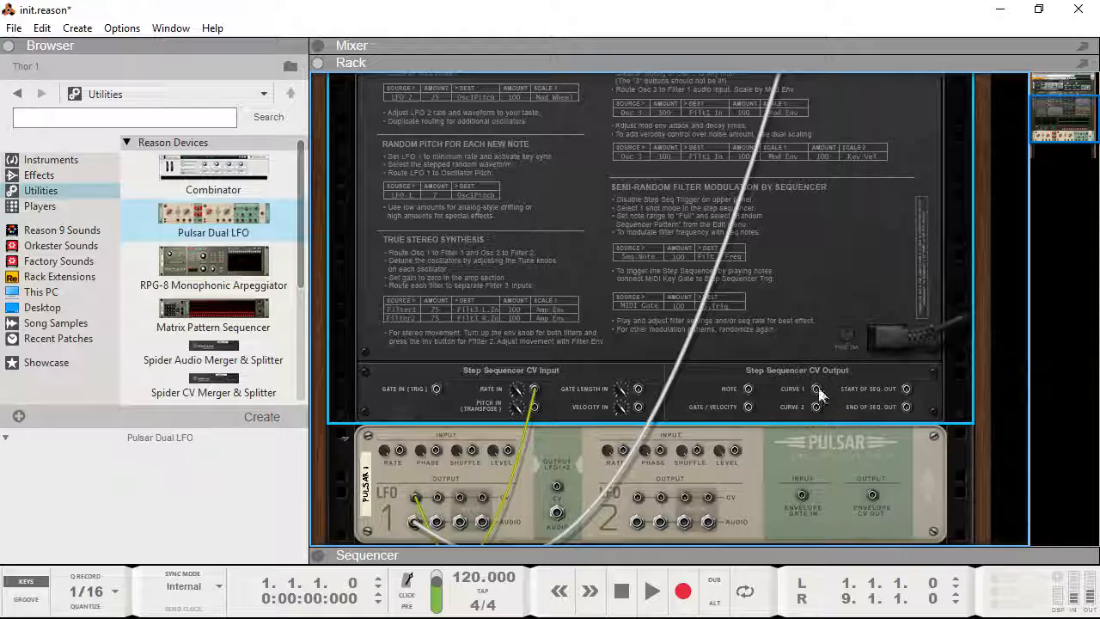
Connect the step sequencer's Curve 1 CV output to Pulsar's LFO 1 rate input and run the sequencer in Repeat mode
{"action": "left_click_drag", "start_coordinate": [819, 393], "coordinate": [399, 453]}
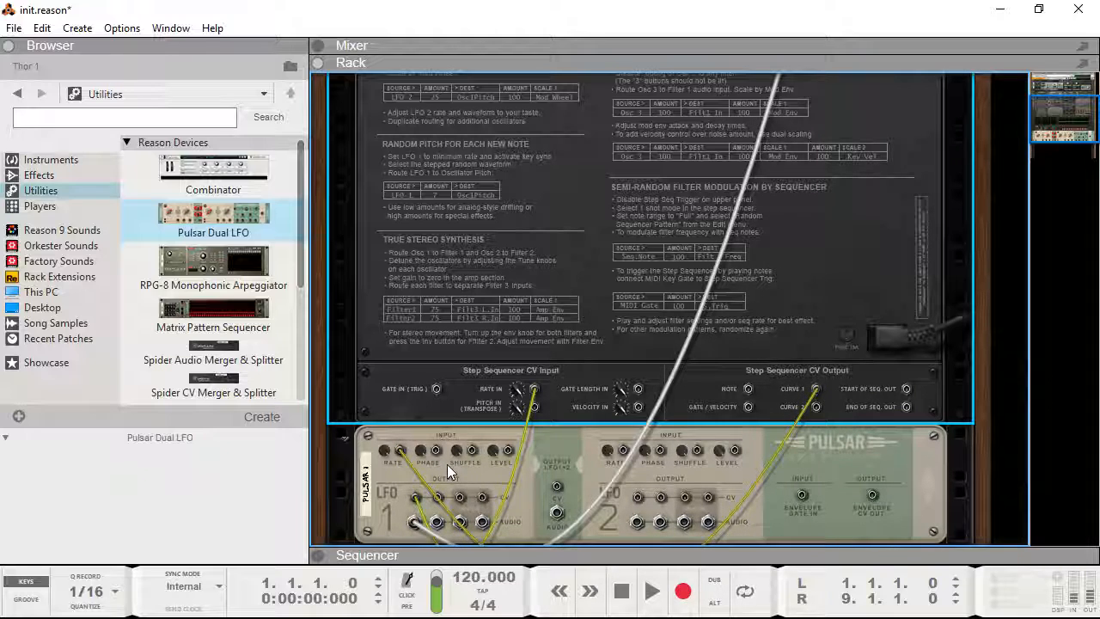
{"action": "key", "text": "Tab"}
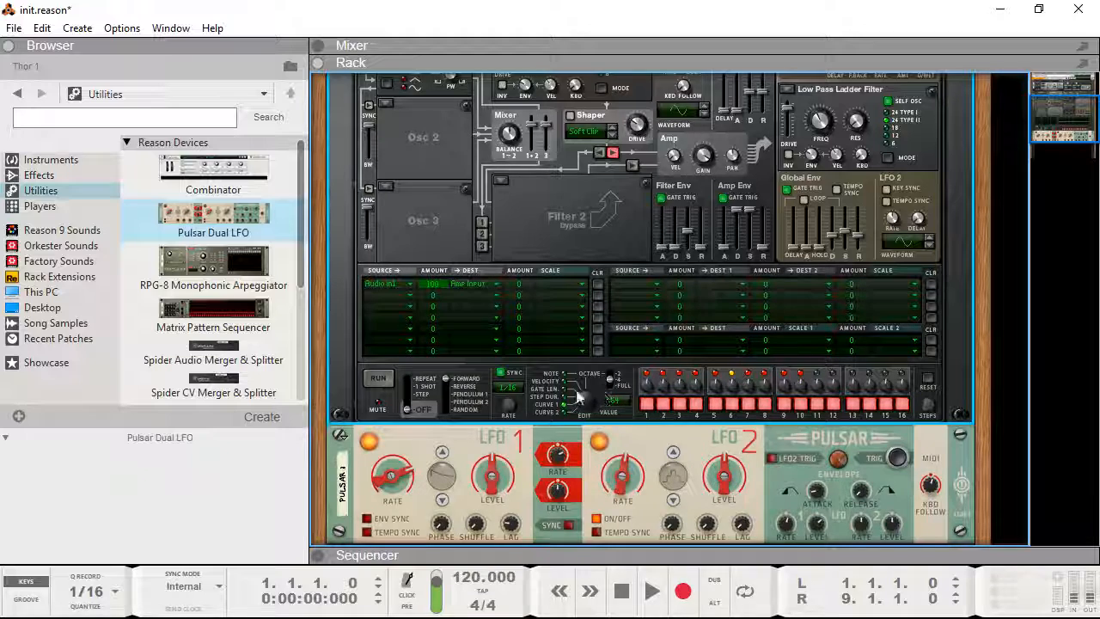
{"action": "left_click", "coordinate": [407, 386]}
{"action": "left_click", "coordinate": [407, 379]}
{"action": "left_click", "coordinate": [379, 379]}
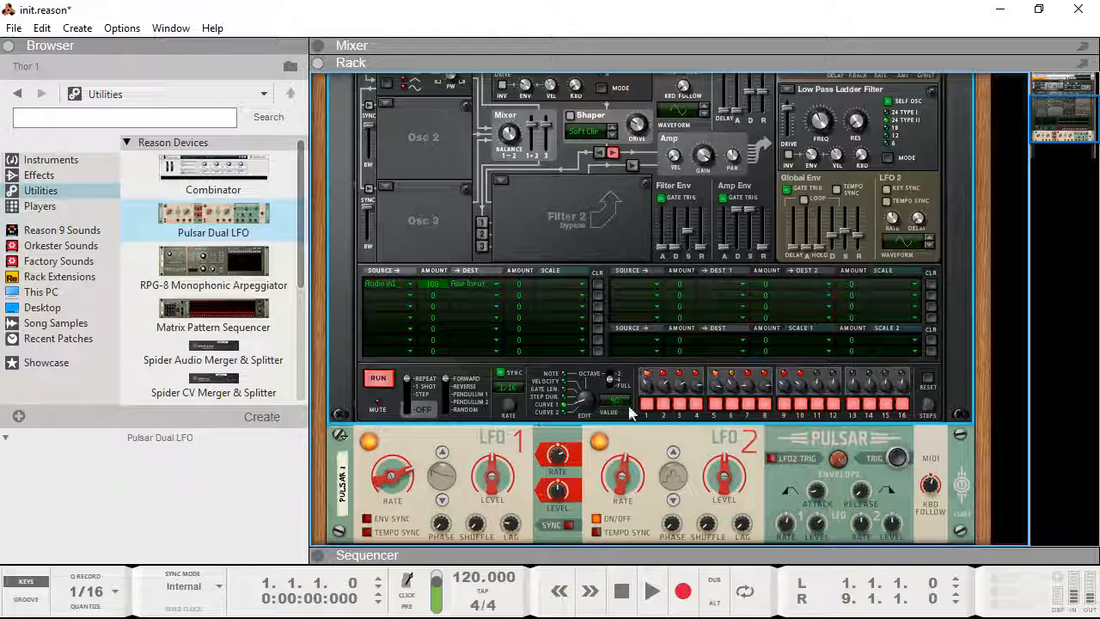
Check the sequencer and Pulsar wiring, and slow the step sequencer's synced rate to 3/4
{"action": "key", "text": "Tab"}
{"action": "scroll", "coordinate": [826, 385], "scroll_direction": "down", "scroll_amount": 3}
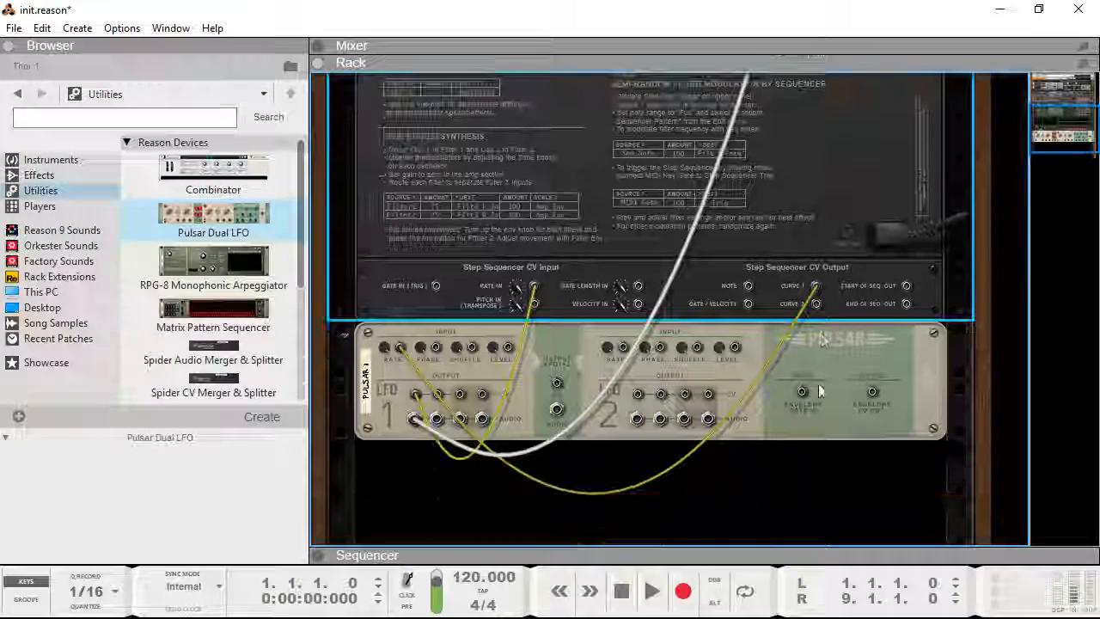
{"action": "key", "text": "Tab"}
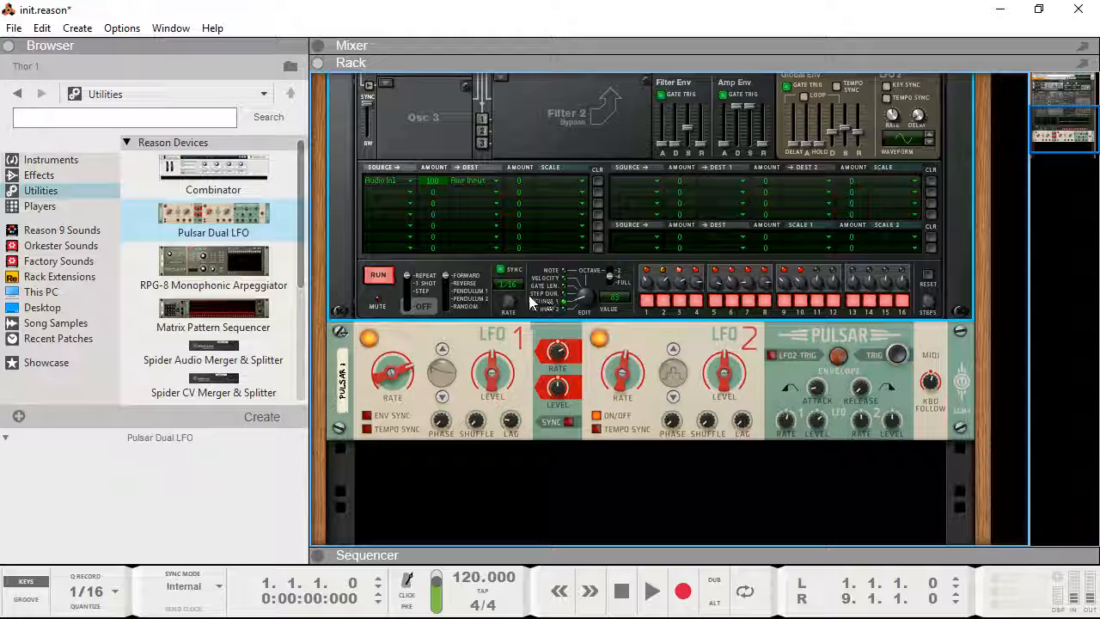
{"action": "left_click_drag", "start_coordinate": [515, 305], "coordinate": [538, 430]}
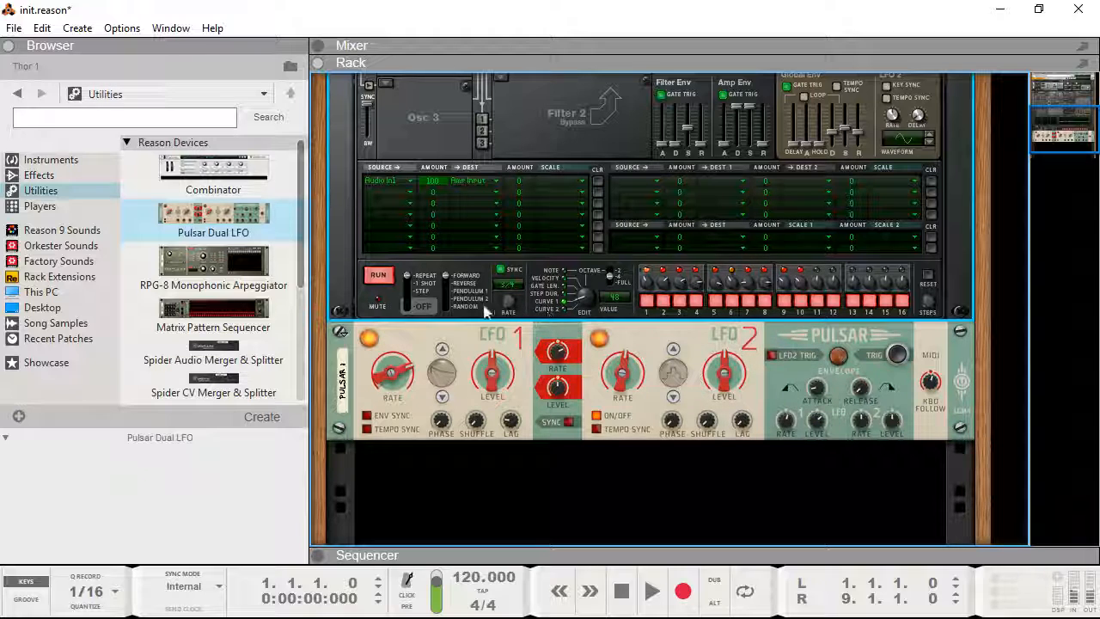
Disconnect Pulsar's LFO 1 CV cable from the step sequencer's Rate In, leaving the Curve 1 connection in place
{"action": "key", "text": "Tab"}
{"action": "left_click_drag", "start_coordinate": [532, 286], "coordinate": [583, 318]}
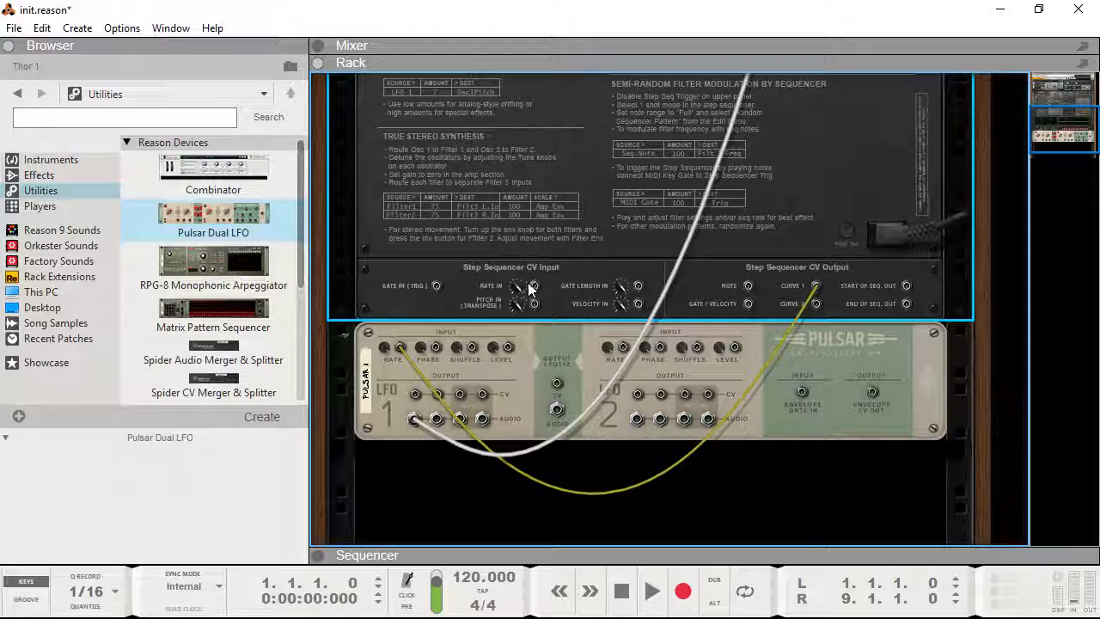
{"action": "key", "text": "Tab"}
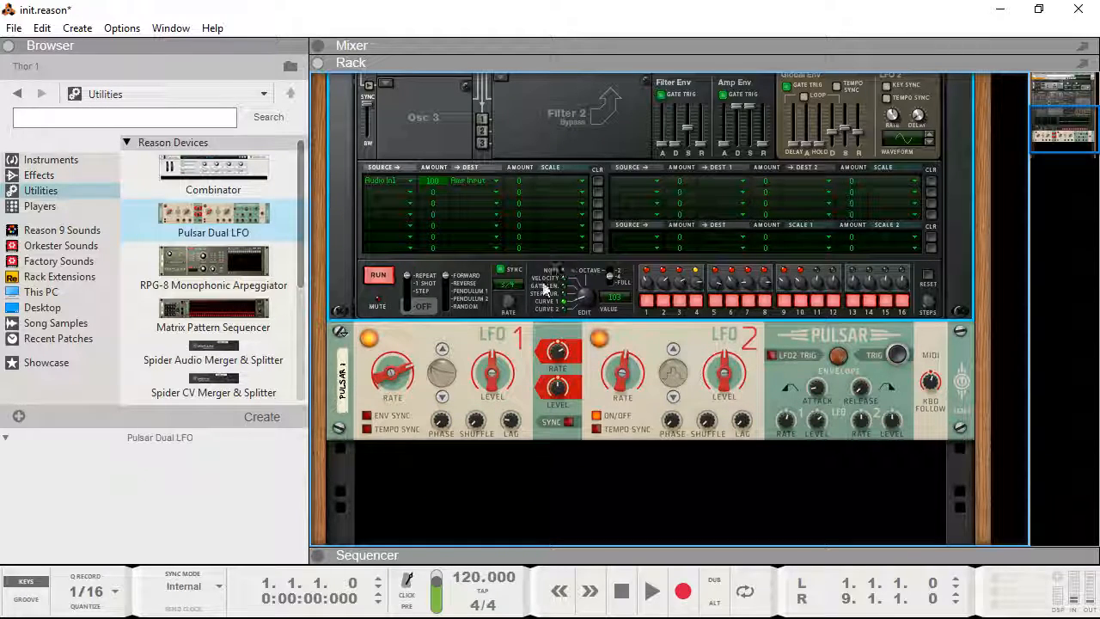
Set Thor's step sequencer rate to 1/16
{"action": "mouse_move", "coordinate": [501, 270]}
{"action": "left_mouse_down"}
{"action": "mouse_move", "coordinate": [505, 298]}
{"action": "mouse_move", "coordinate": [503, 284]}
{"action": "left_mouse_up"}
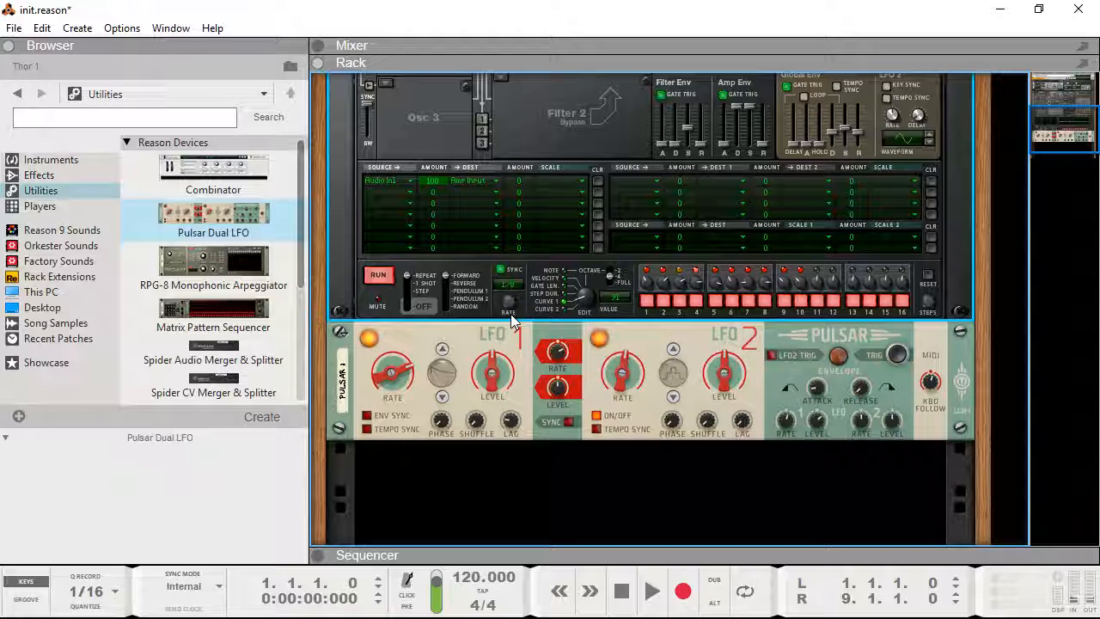
{"action": "mouse_move", "coordinate": [508, 309]}
{"action": "left_mouse_down"}
{"action": "mouse_move", "coordinate": [508, 287]}
{"action": "mouse_move", "coordinate": [514, 305]}
{"action": "left_mouse_up"}
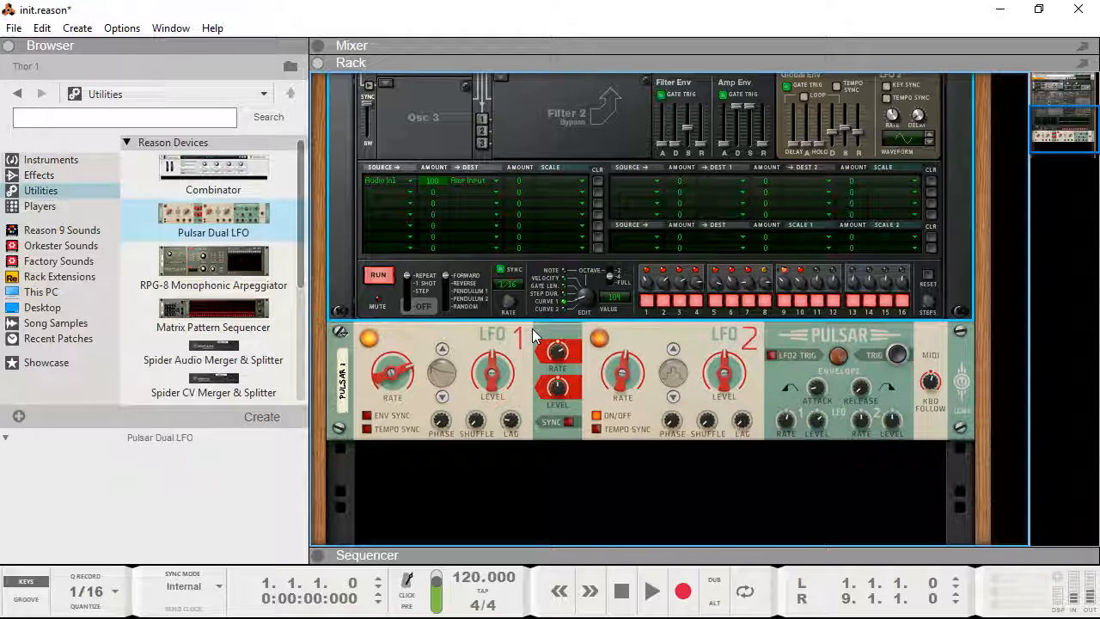
{"action": "left_click", "coordinate": [715, 301]}
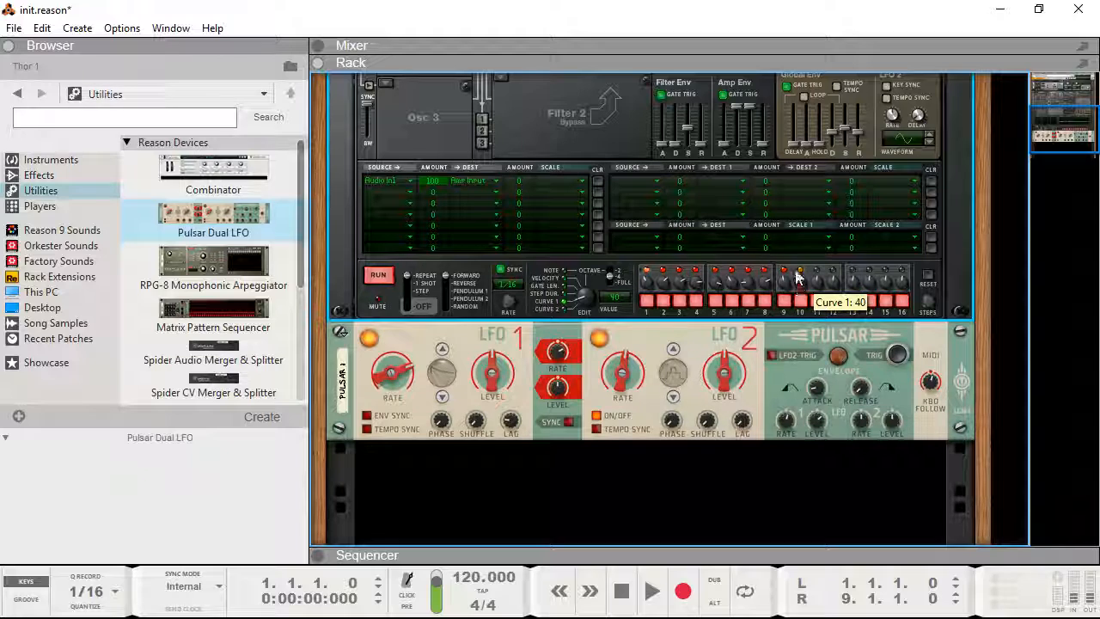
Turn down LFO 2's modulation of LFO 1's rate, switch LFO 2 off, and check the Curve 1 cable to LFO 1's rate input
{"action": "left_click_drag", "start_coordinate": [559, 352], "coordinate": [563, 365]}
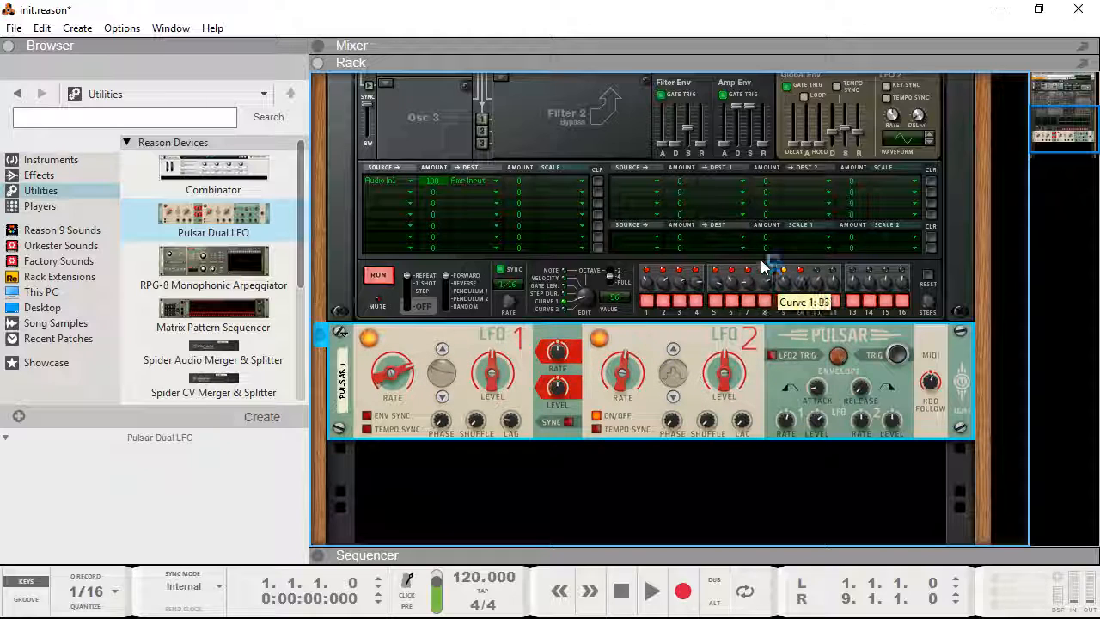
{"action": "left_click", "coordinate": [612, 416]}
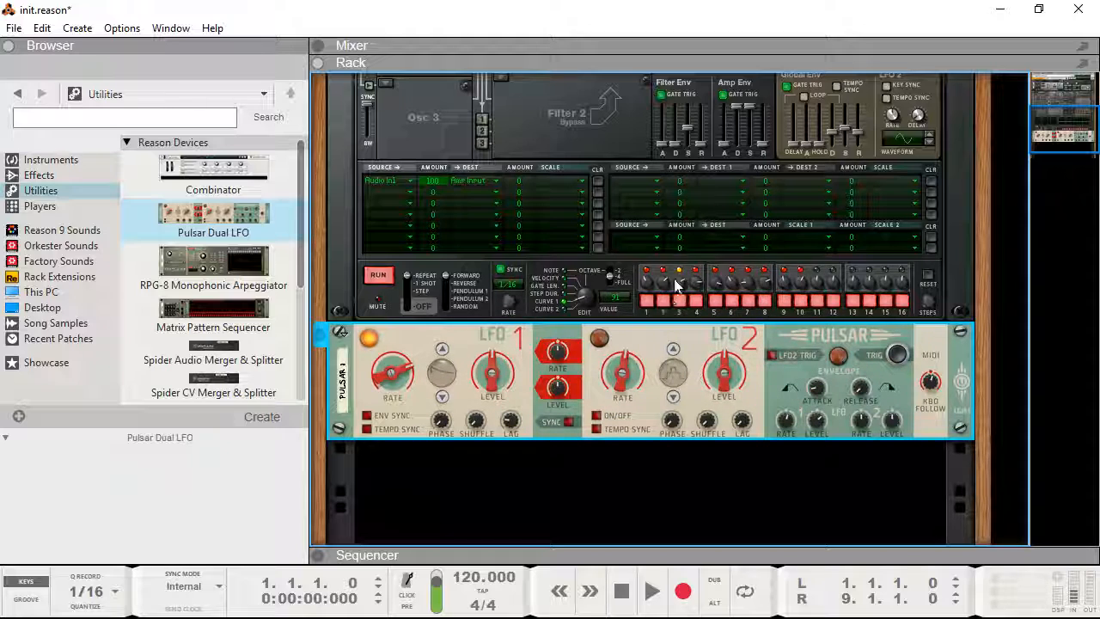
{"action": "key", "text": "Tab"}
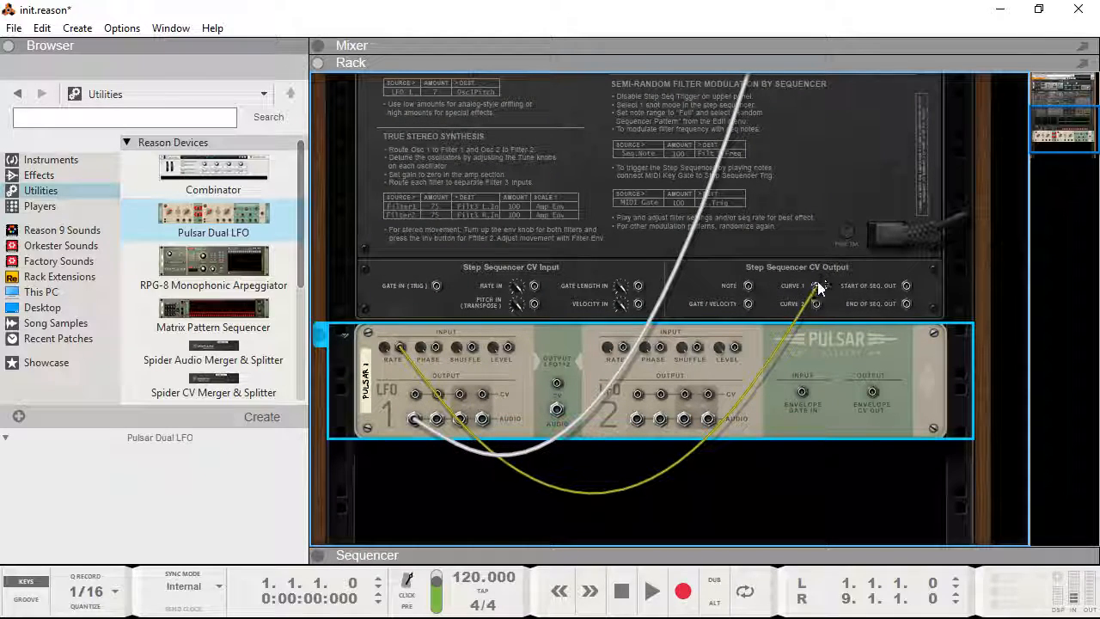
{"action": "key", "text": "Tab"}
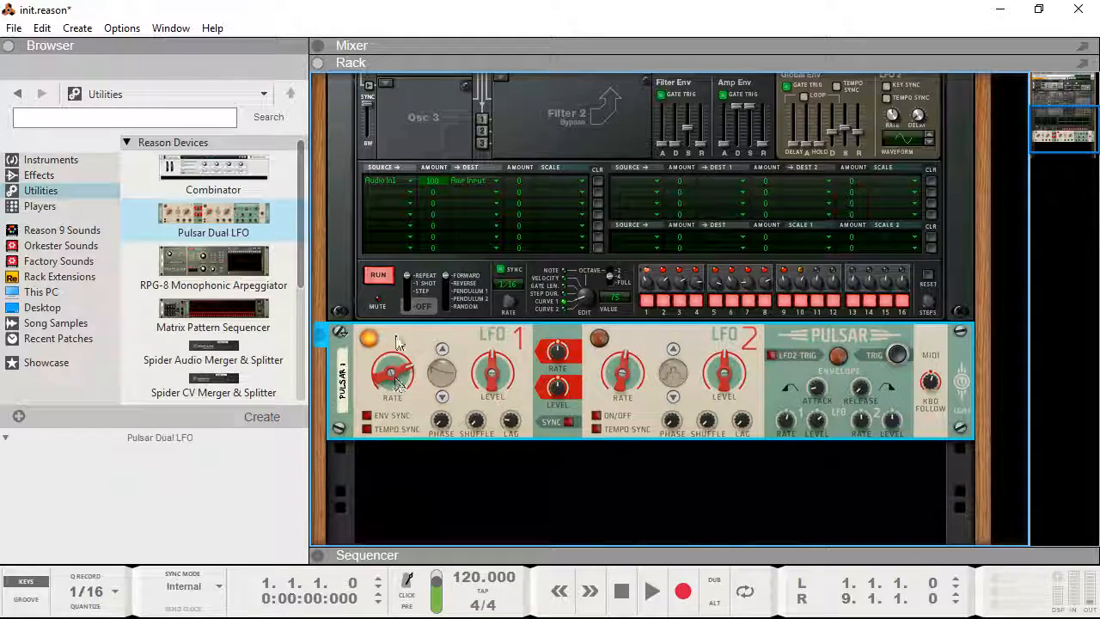
{"action": "key", "text": "Tab"}
{"action": "key", "text": "Tab"}
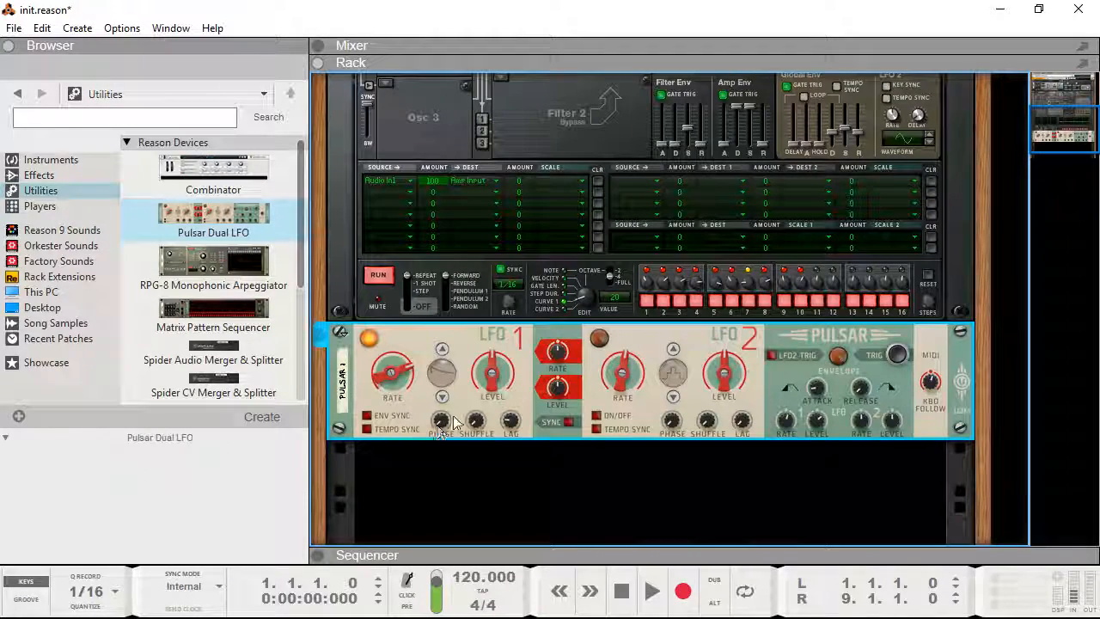
Check Thor's chorus effect and its rate and delay settings
{"action": "scroll", "coordinate": [687, 322], "scroll_direction": "up", "scroll_amount": 5}
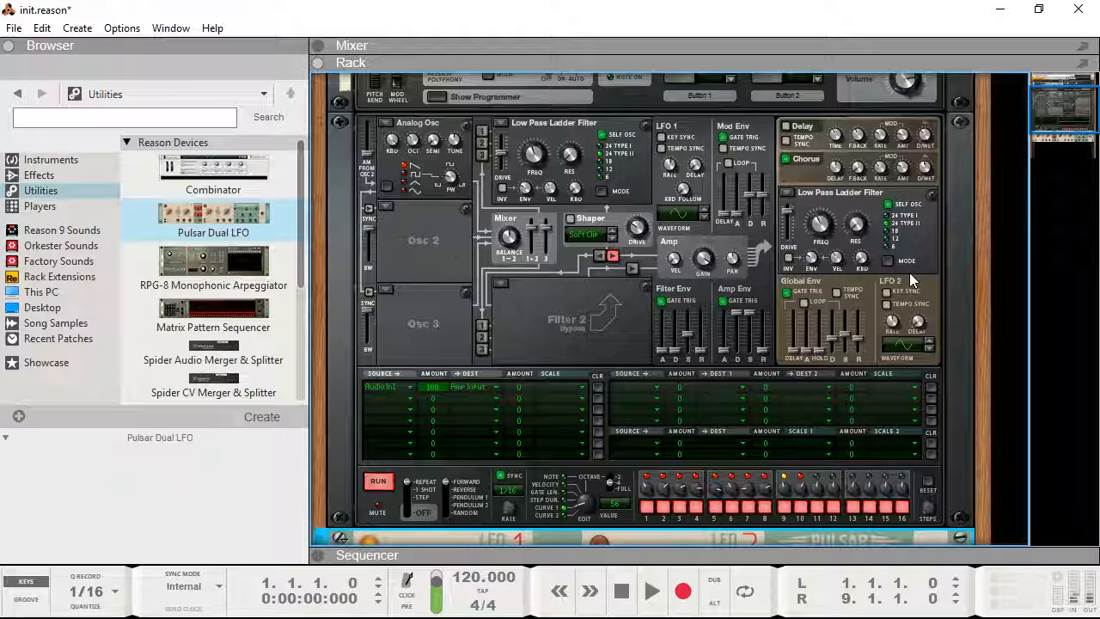
{"action": "left_click", "coordinate": [786, 160]}
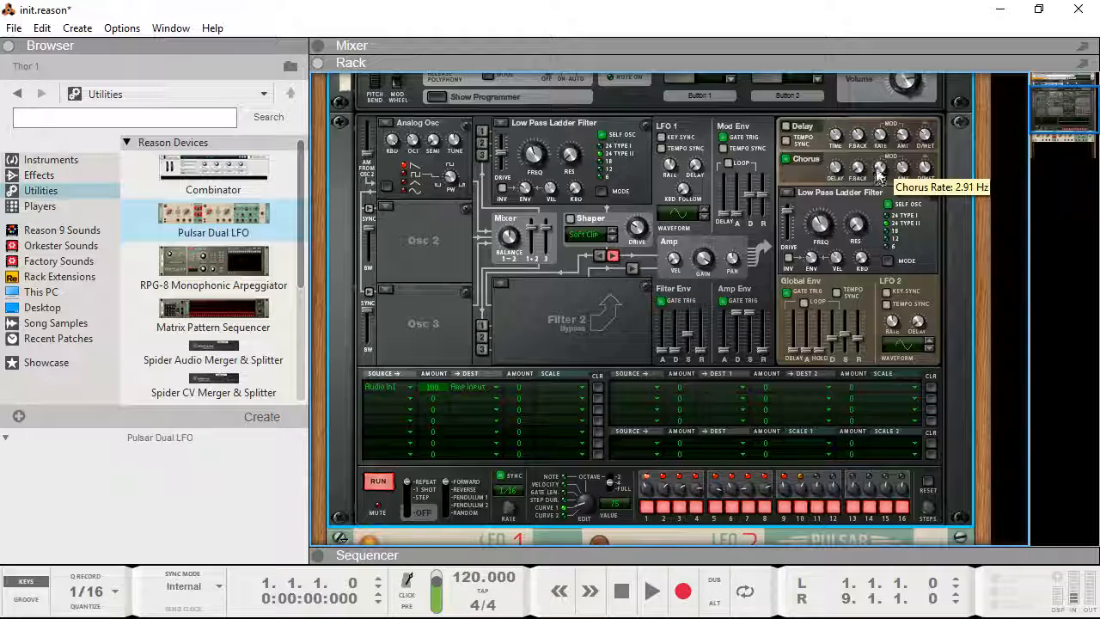
{"action": "scroll", "coordinate": [836, 167], "scroll_direction": "down", "scroll_amount": 2}
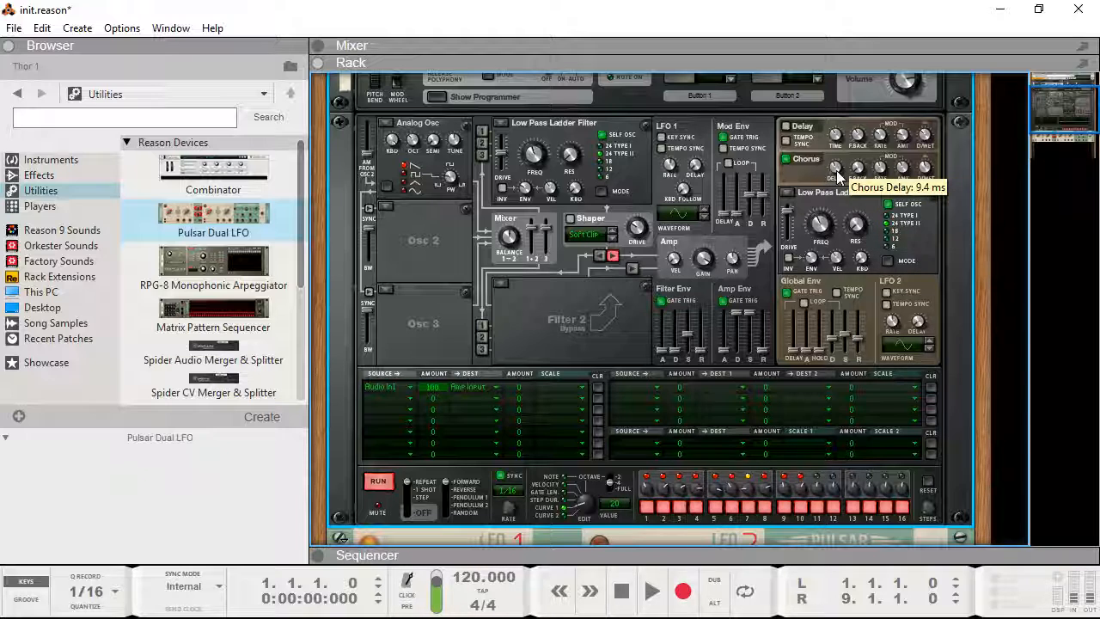
{"action": "scroll", "coordinate": [730, 227], "scroll_direction": "down", "scroll_amount": 5}
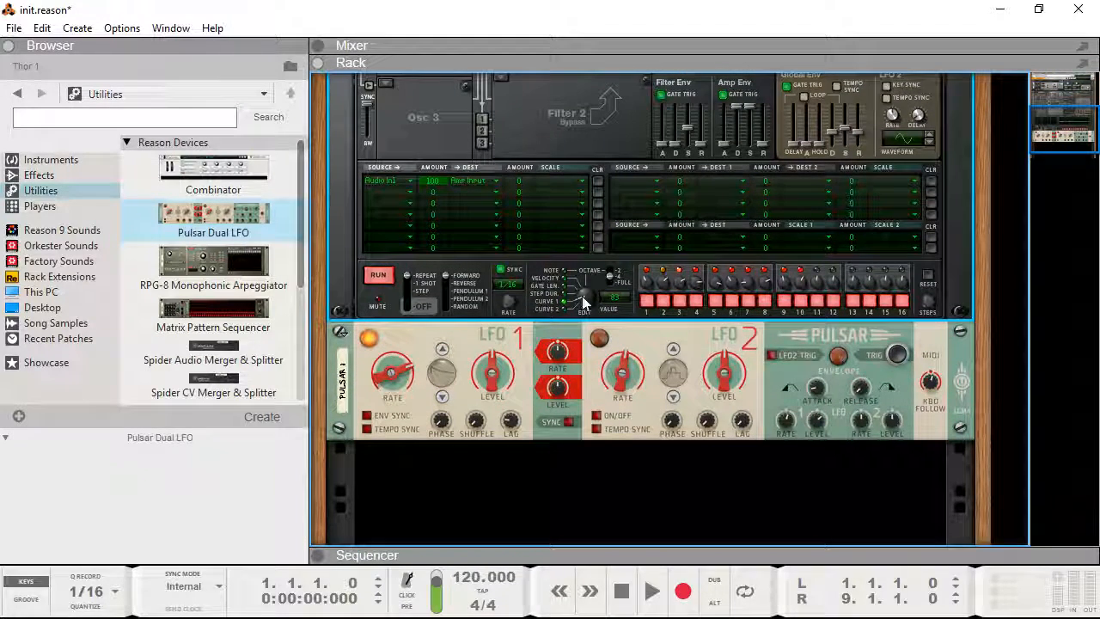
Examine the step sequencer's CV inputs and outputs on the back of Thor and its Curve 1 edit setting
{"action": "key", "text": "Tab"}
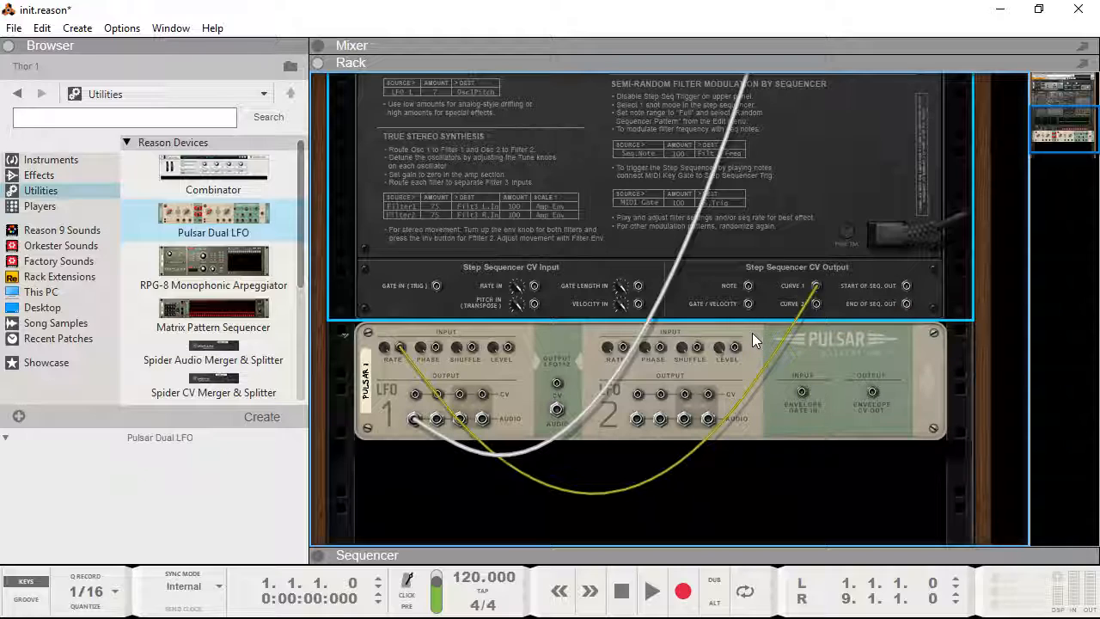
{"action": "scroll", "coordinate": [752, 333], "scroll_direction": "down", "scroll_amount": 2}
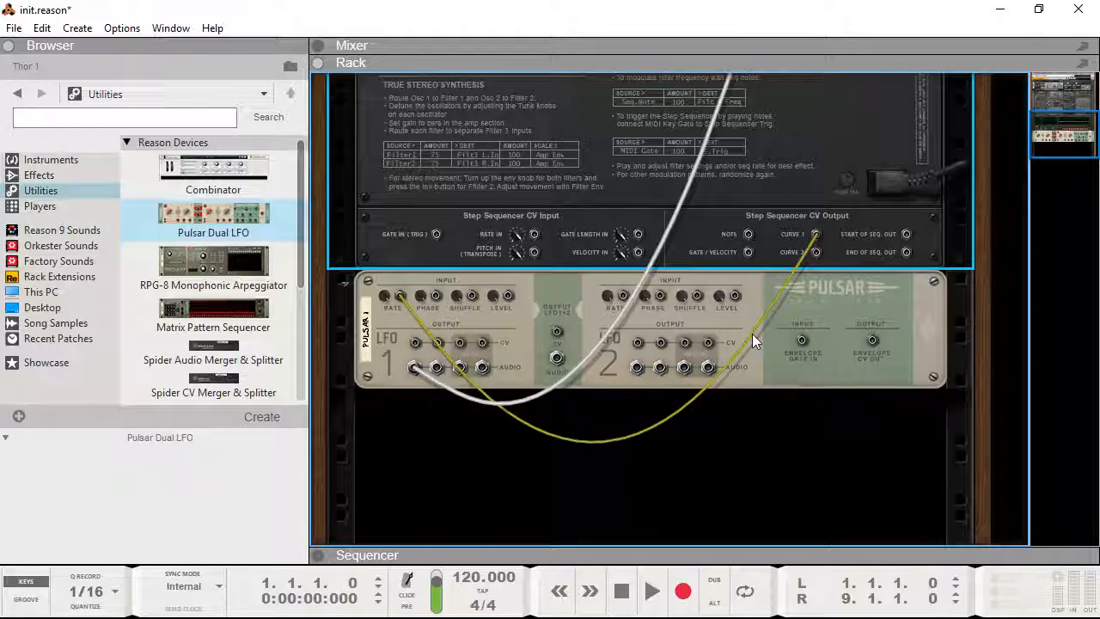
{"action": "scroll", "coordinate": [753, 334], "scroll_direction": "up", "scroll_amount": 5}
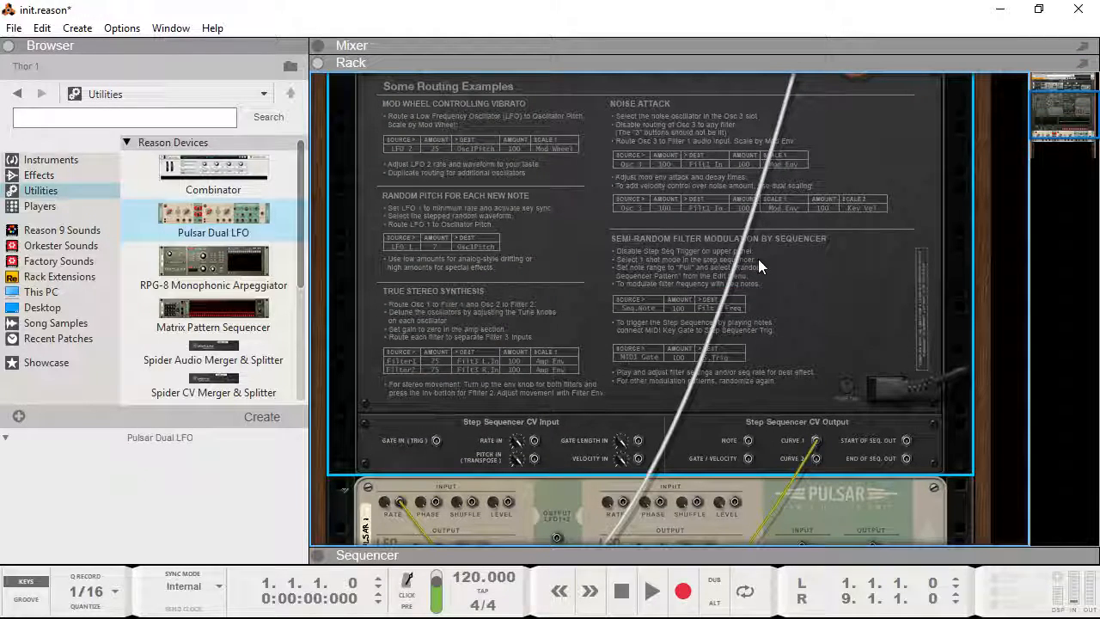
{"action": "scroll", "coordinate": [692, 216], "scroll_direction": "up", "scroll_amount": 1}
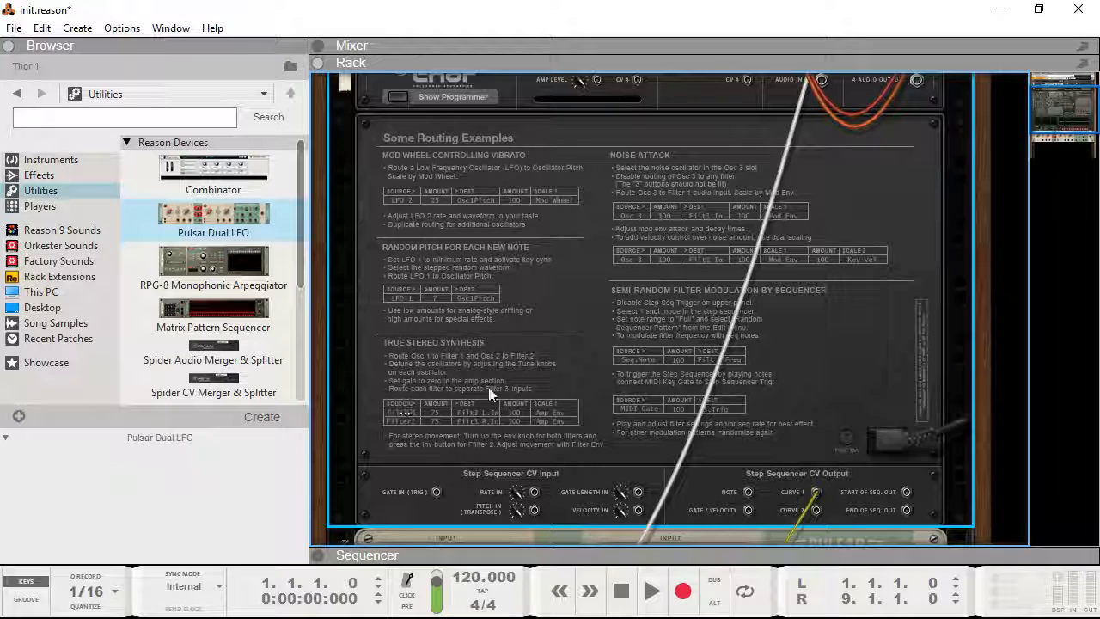
{"action": "scroll", "coordinate": [555, 371], "scroll_direction": "down", "scroll_amount": 1}
{"action": "scroll", "coordinate": [556, 371], "scroll_direction": "down", "scroll_amount": 2}
{"action": "scroll", "coordinate": [564, 370], "scroll_direction": "up", "scroll_amount": 1}
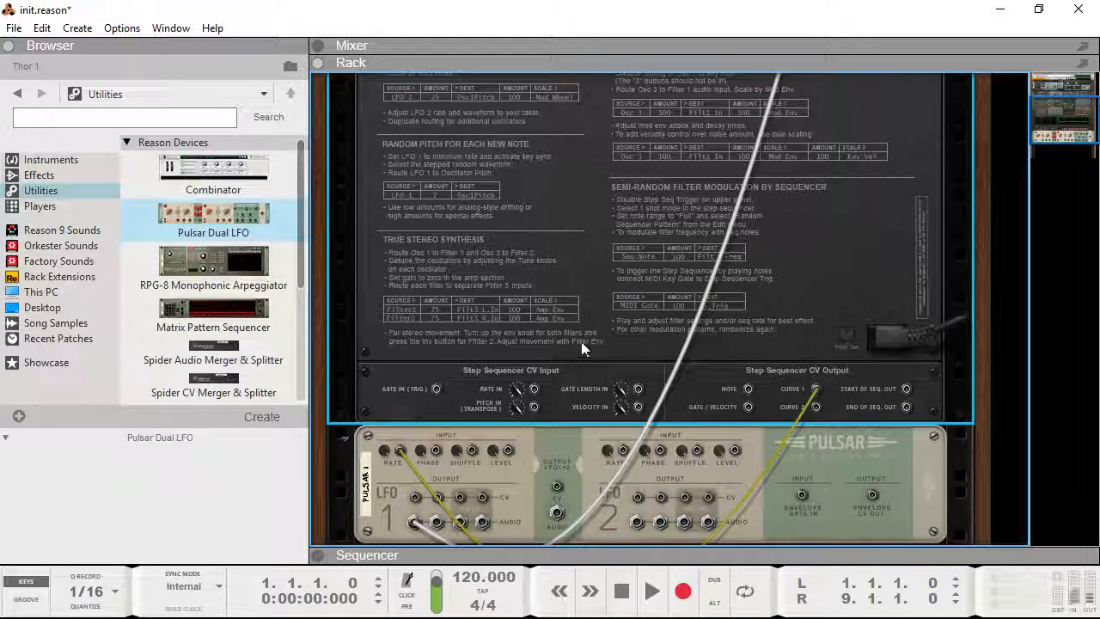
{"action": "key", "text": "Tab"}
{"action": "left_click_drag", "start_coordinate": [588, 293], "coordinate": [590, 249]}
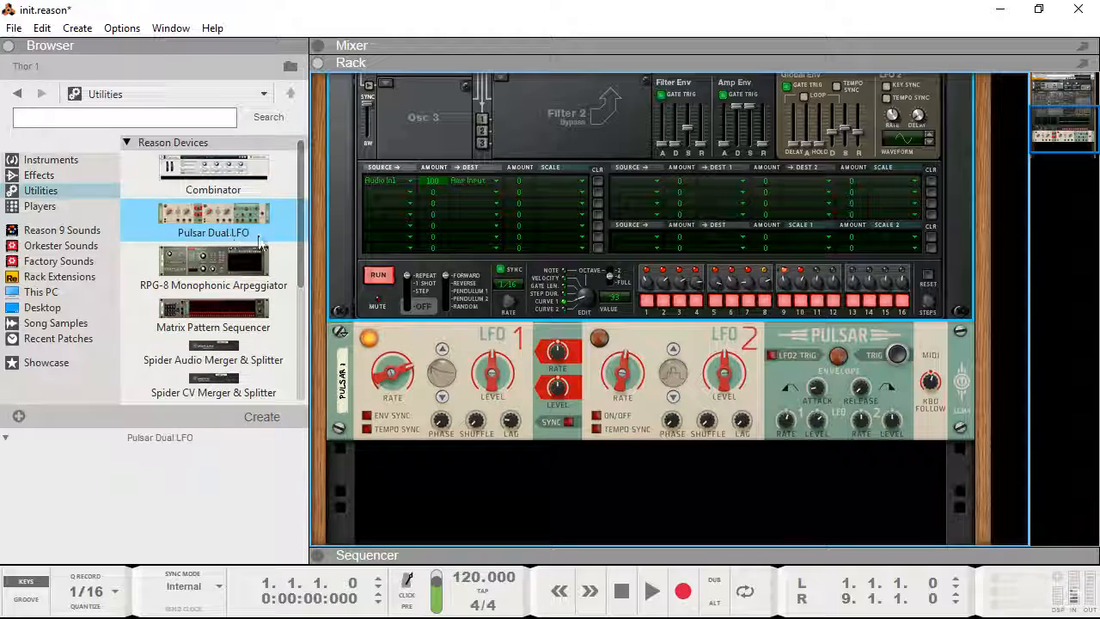
Examine Thor's rear audio and modulation connections and its front-panel modulation routing
{"action": "key", "text": "Tab"}
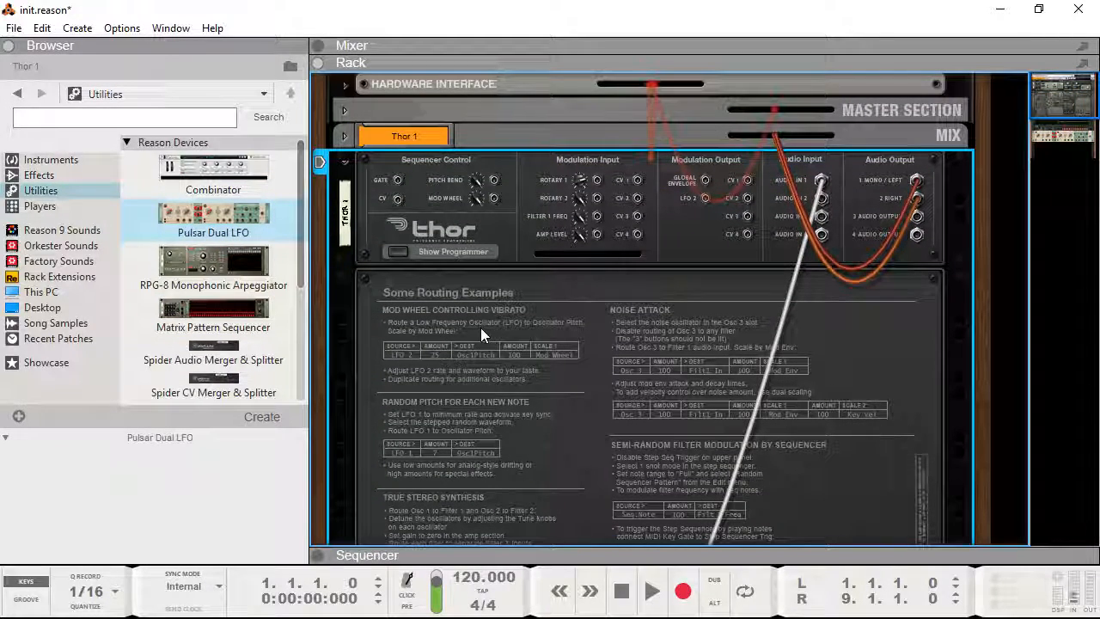
{"action": "scroll", "coordinate": [481, 328], "scroll_direction": "down", "scroll_amount": 6}
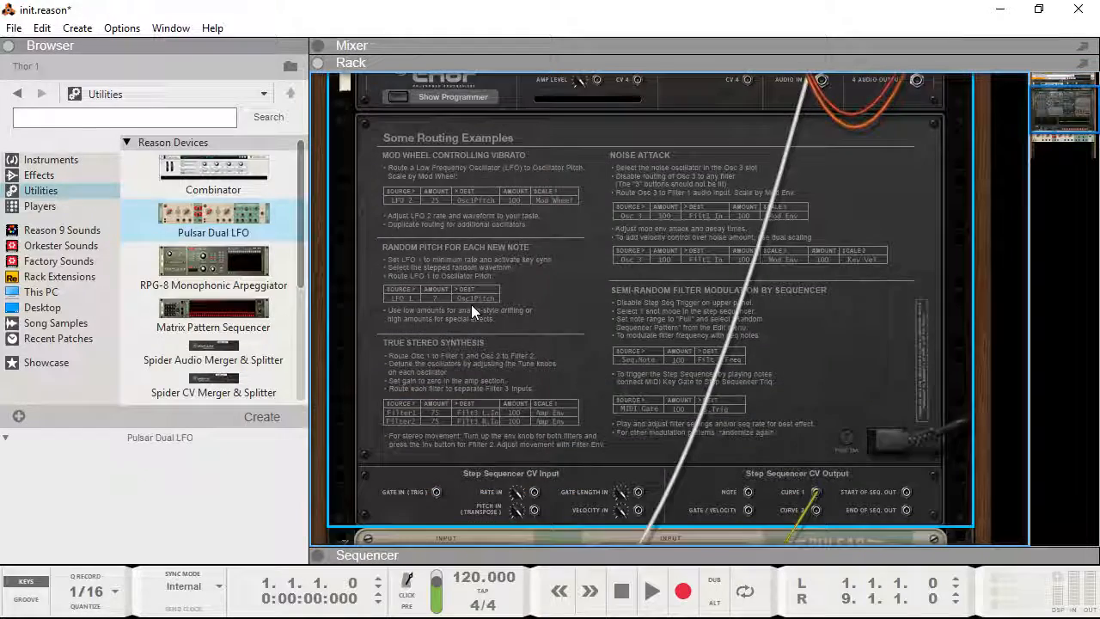
{"action": "scroll", "coordinate": [471, 304], "scroll_direction": "up", "scroll_amount": 3}
{"action": "scroll", "coordinate": [569, 295], "scroll_direction": "down", "scroll_amount": 3}
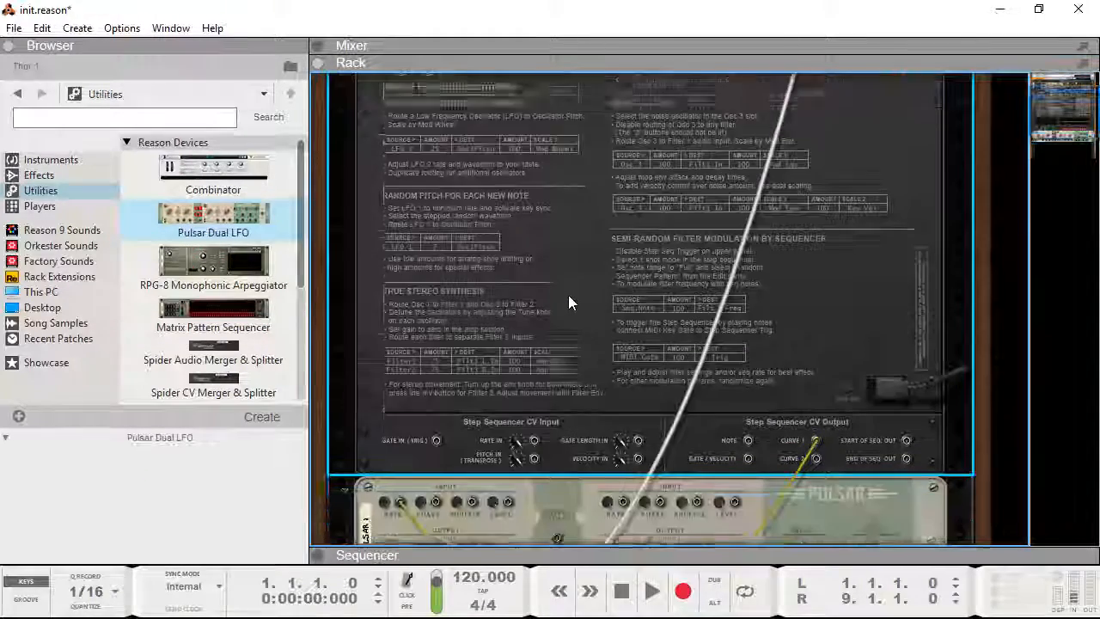
{"action": "scroll", "coordinate": [568, 295], "scroll_direction": "up", "scroll_amount": 5}
{"action": "key", "text": "Tab"}
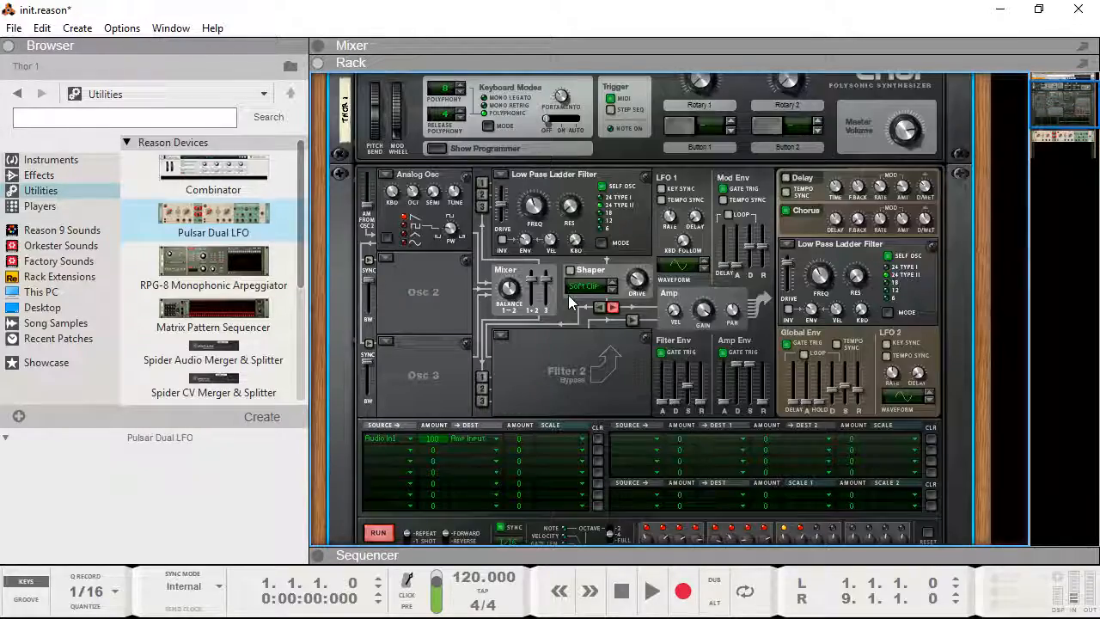
{"action": "scroll", "coordinate": [568, 295], "scroll_direction": "up", "scroll_amount": 4}
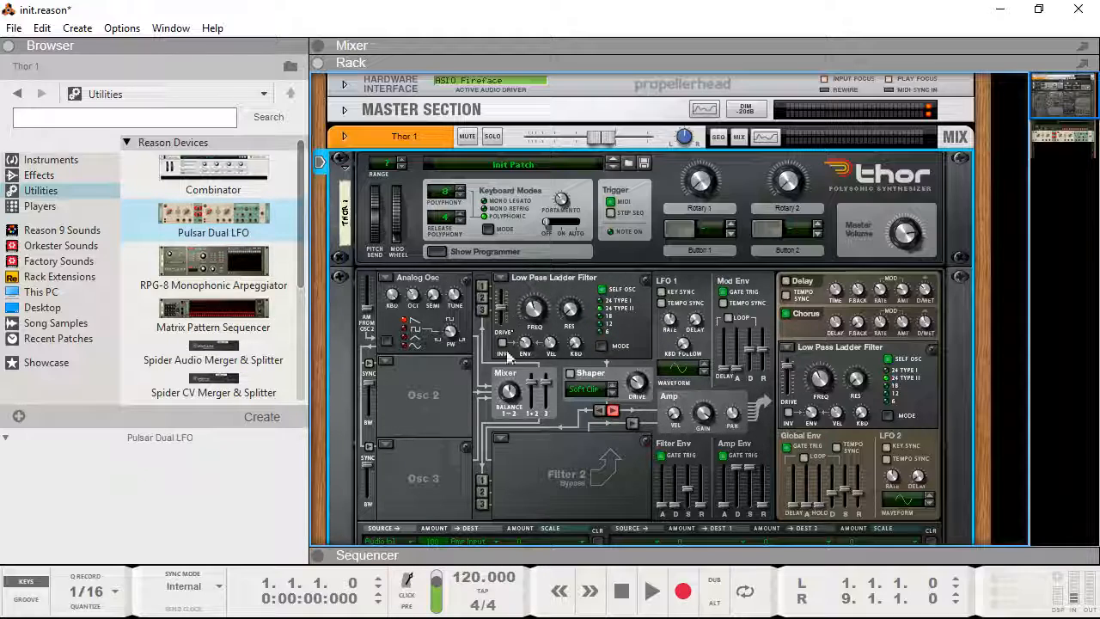
{"action": "scroll", "coordinate": [507, 353], "scroll_direction": "down", "scroll_amount": 5}
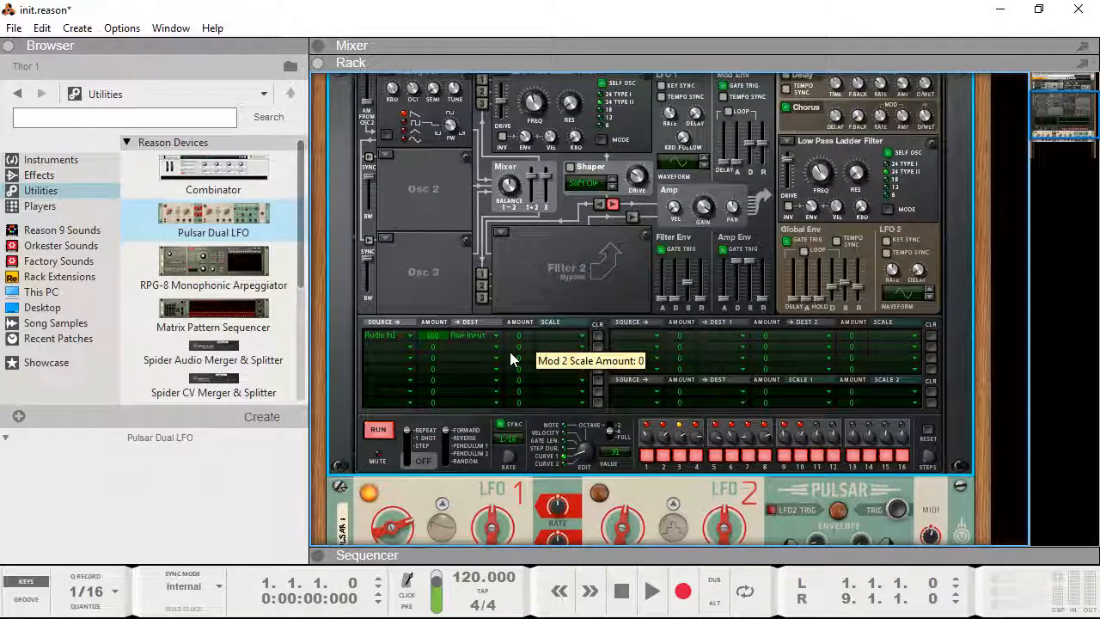